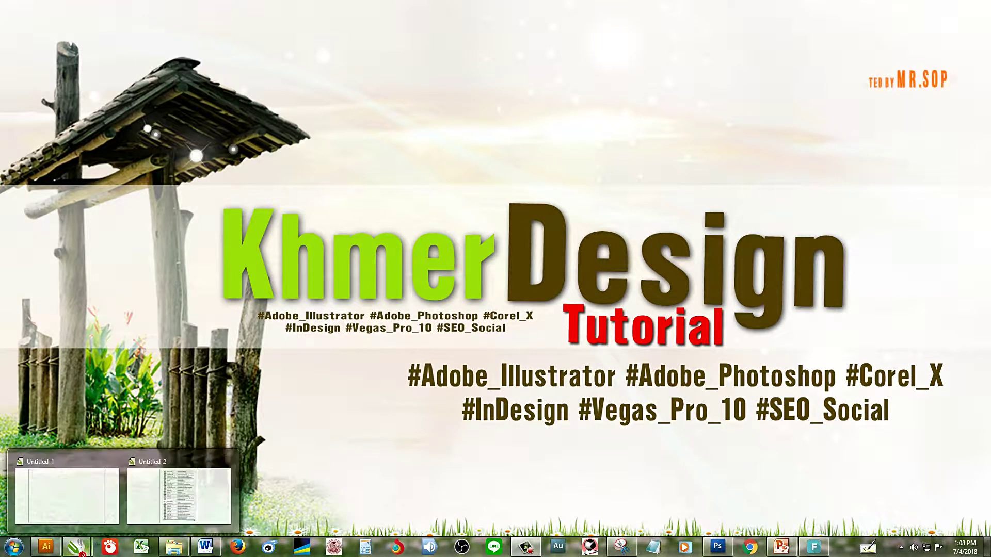
Step: Restore the CorelDRAW Untitled-2 window showing the drawing-tools table with Khmer descriptions
{"action": "left_click", "coordinate": [175, 482]}
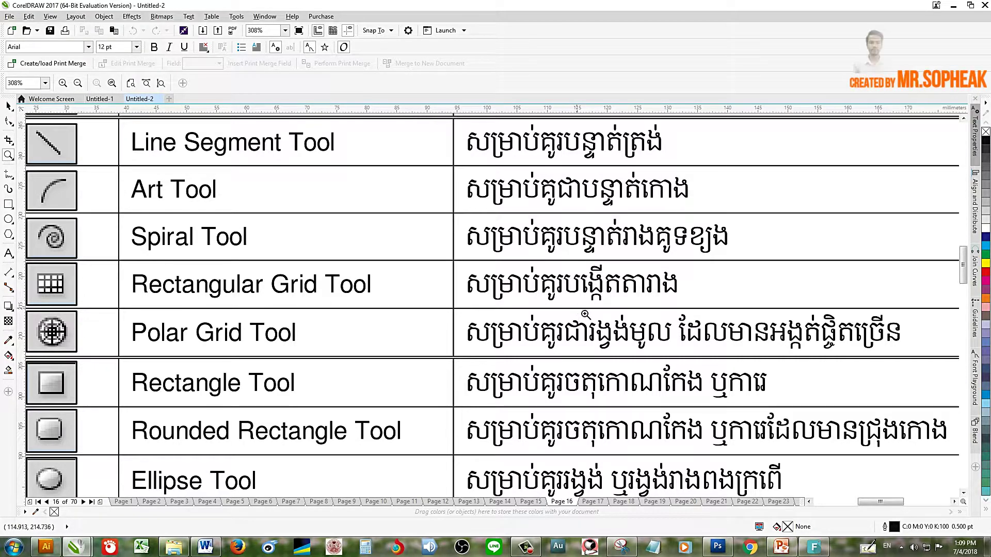
Step: Switch to the Illustrator Untitled-5 window holding the Good Day Laundry design
{"action": "key", "text": "alt+Tab"}
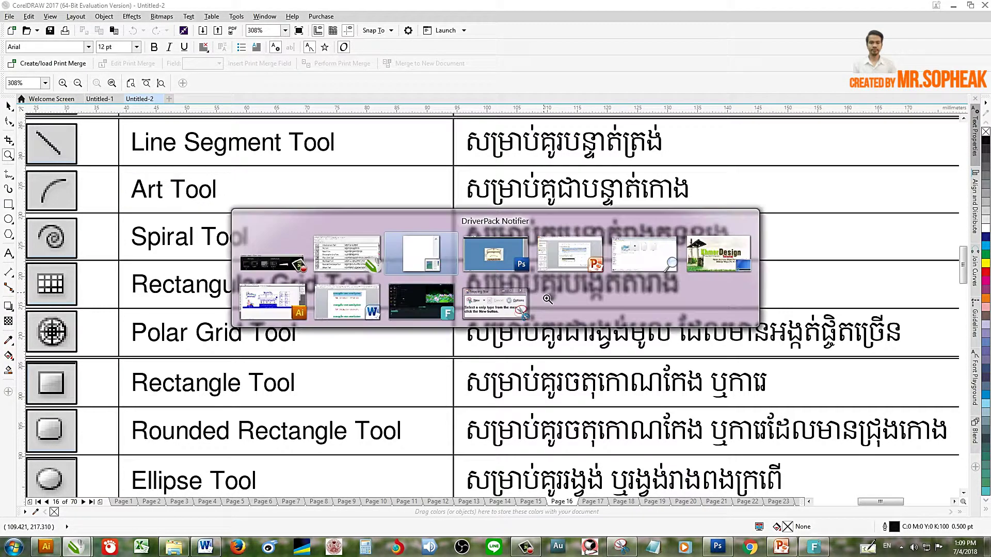
{"action": "key", "text": "super+Tab"}
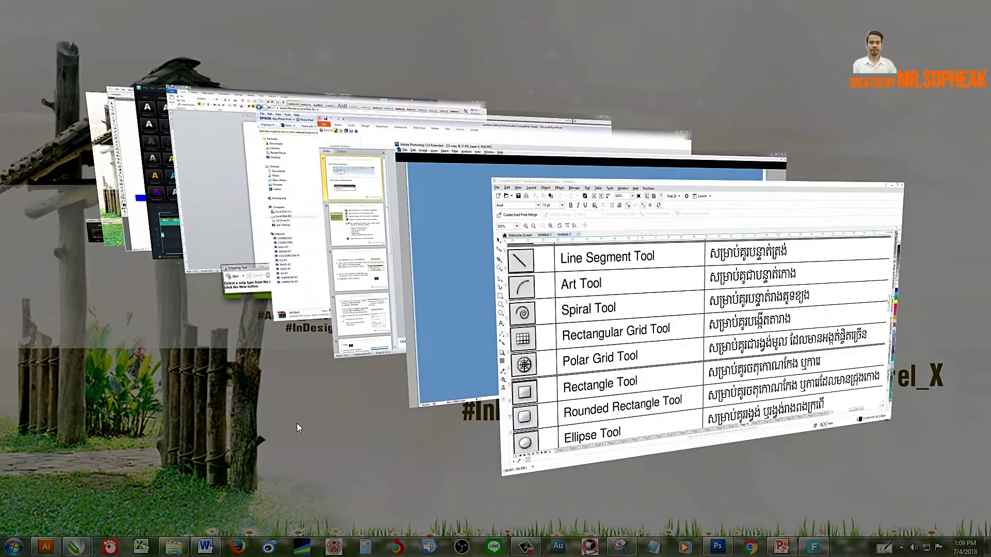
{"action": "key", "text": "super+Tab"}
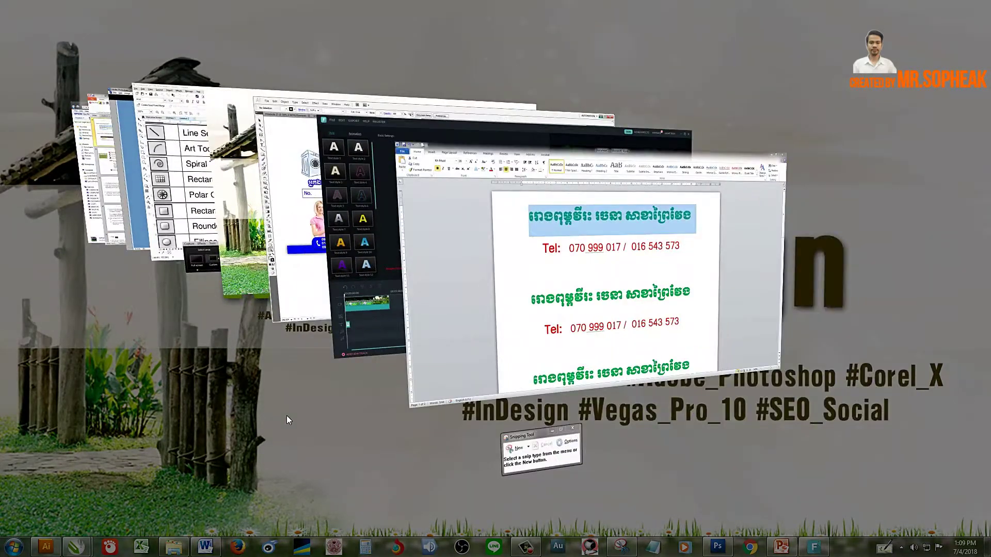
{"action": "key", "text": "super+Tab"}
{"action": "key", "text": "super+Tab"}
{"action": "key", "text": "super+Tab"}
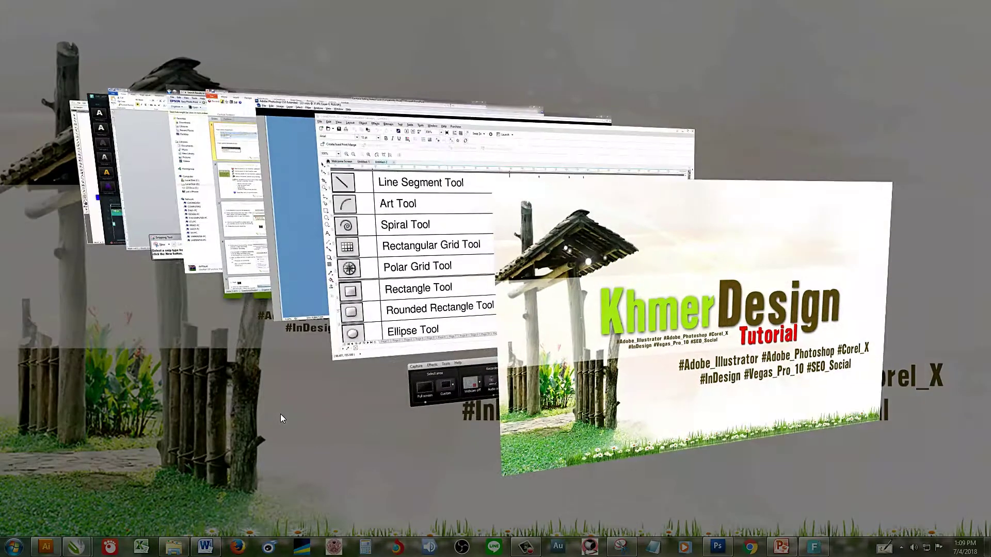
{"action": "key", "text": "super+Tab"}
{"action": "key", "text": "super+Tab"}
{"action": "key", "text": "super+Tab"}
{"action": "key", "text": "super+Tab"}
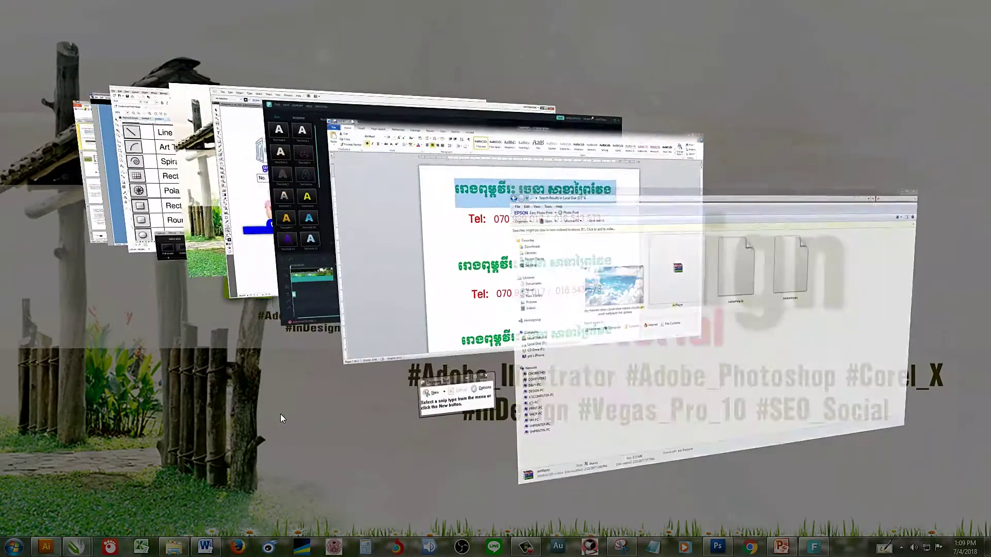
{"action": "key", "text": "super+Tab"}
{"action": "key", "text": "super+Tab"}
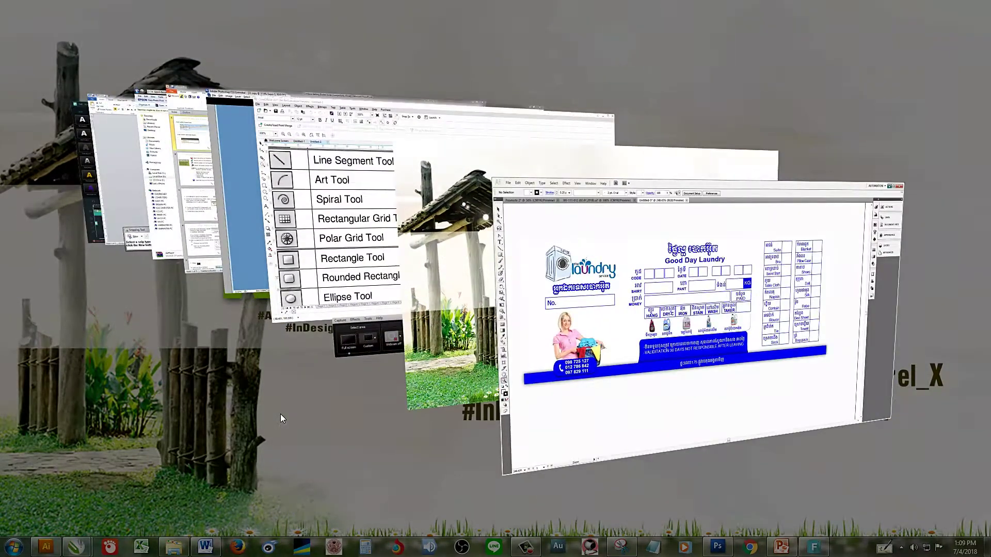
{"action": "key", "text": "super+Tab"}
Step: Zoom out and pan so the empty artboard beside the laundry design is centred
{"action": "key", "text": "ctrl+minus"}
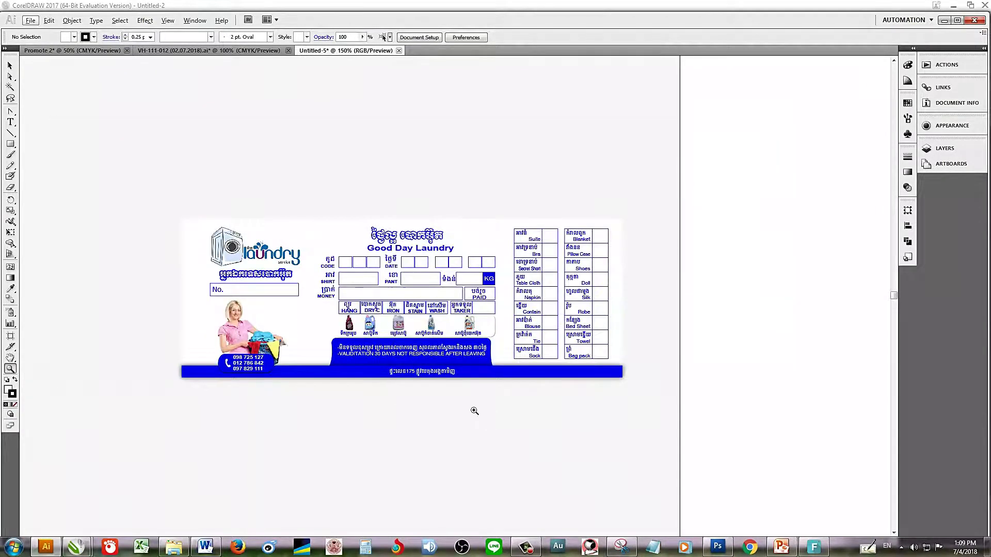
{"action": "left_click_drag", "start_coordinate": [684, 418], "coordinate": [522, 407]}
{"action": "key", "text": "ctrl+minus"}
{"action": "mouse_move", "coordinate": [475, 327]}
{"action": "left_mouse_down"}
{"action": "mouse_move", "coordinate": [451, 301]}
{"action": "mouse_move", "coordinate": [450, 310]}
{"action": "left_mouse_up"}
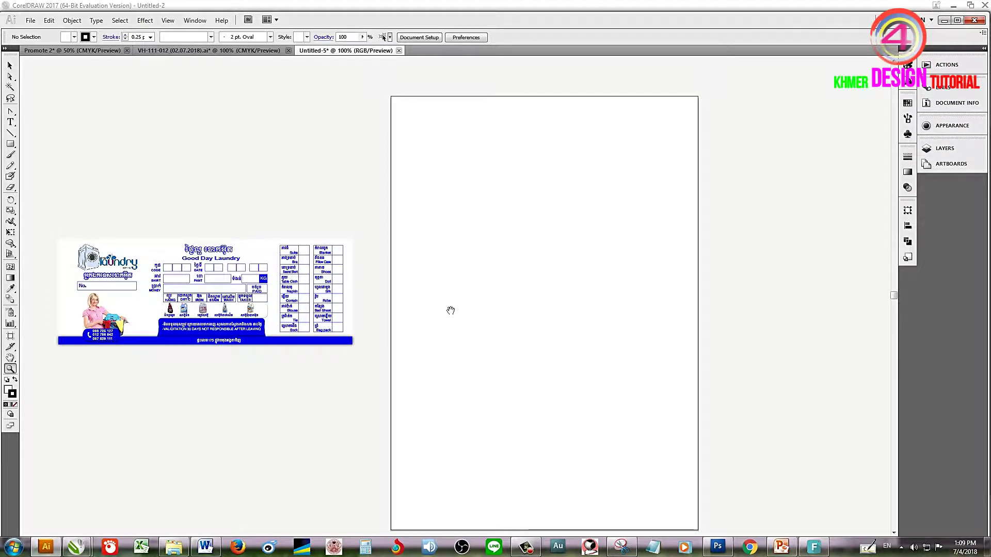
{"action": "left_click_drag", "start_coordinate": [471, 330], "coordinate": [431, 331]}
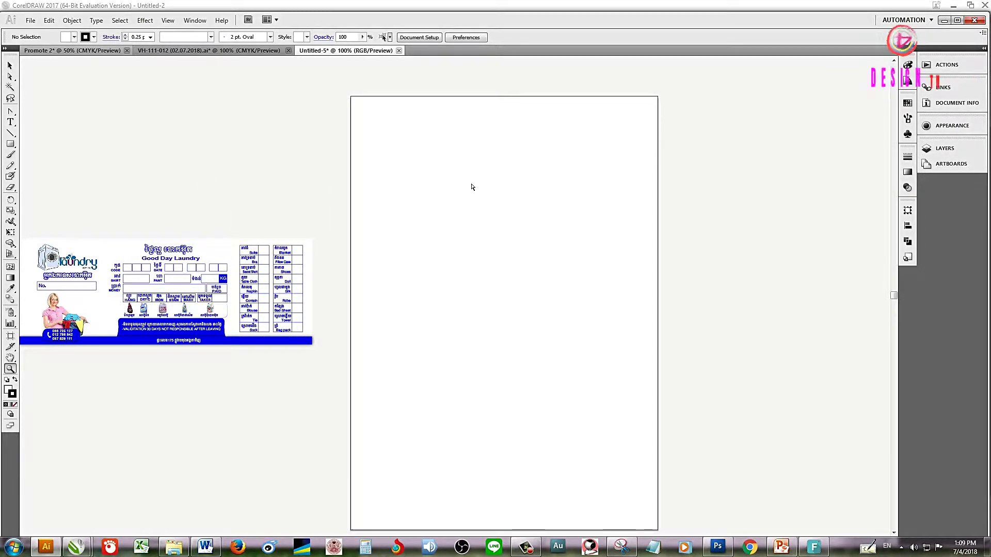
Step: Turn on rulers and pick the Rectangular Grid Tool from the Line Segment flyout
{"action": "key", "text": "ctrl+r"}
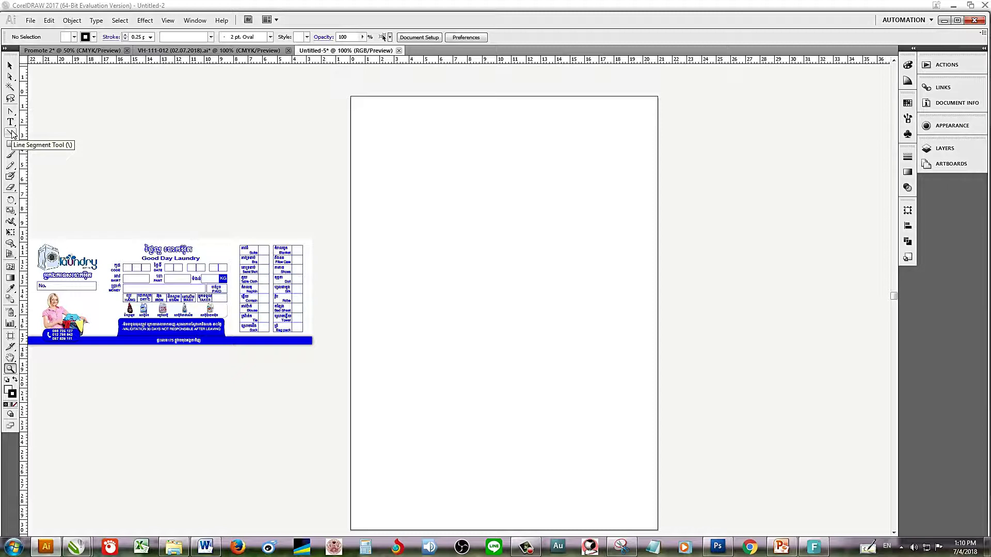
{"action": "left_click", "coordinate": [11, 133]}
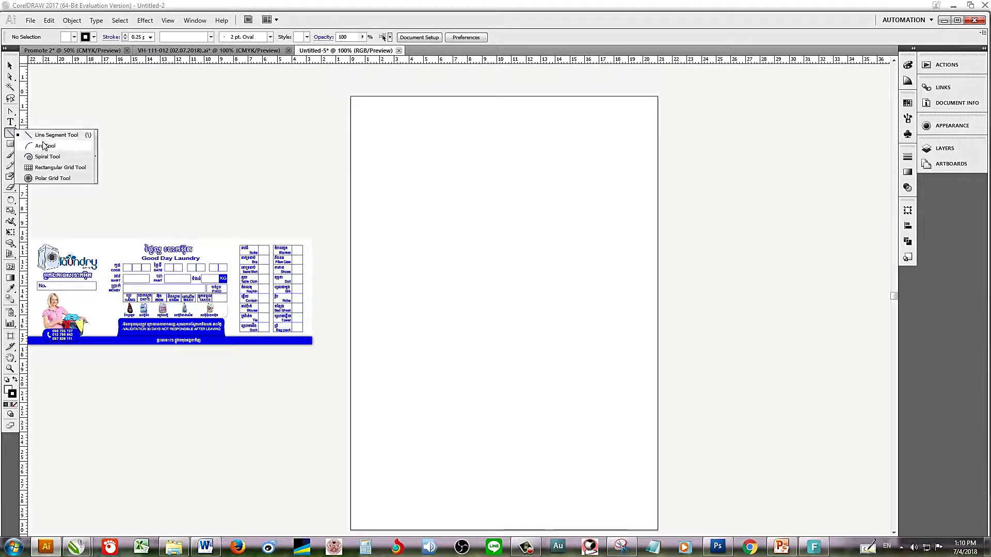
{"action": "left_click", "coordinate": [57, 170]}
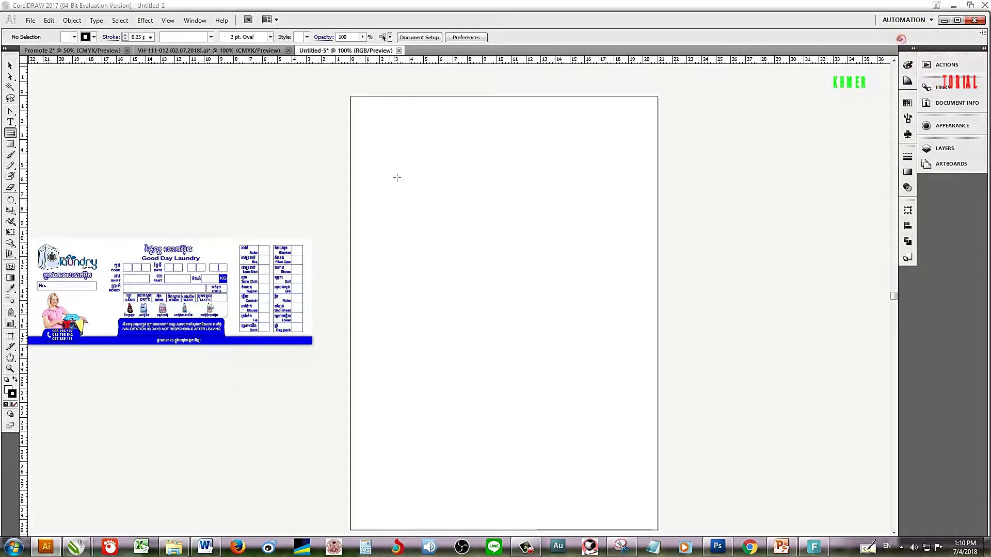
Step: Open Rectangular Grid Tool Options on the artboard, showing 3.53 cm size with 3 and 5 dividers
{"action": "left_click", "coordinate": [392, 173]}
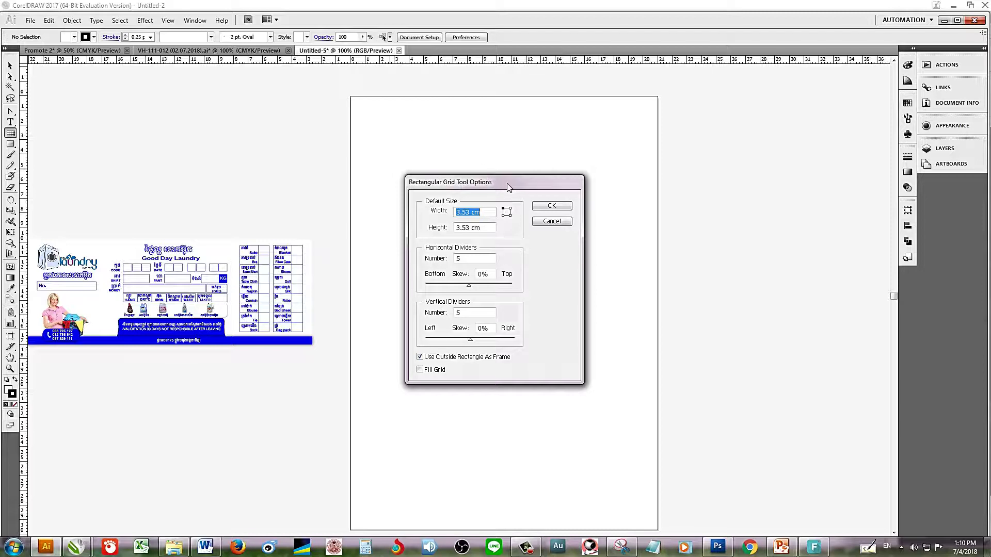
{"action": "left_click_drag", "start_coordinate": [508, 186], "coordinate": [548, 151]}
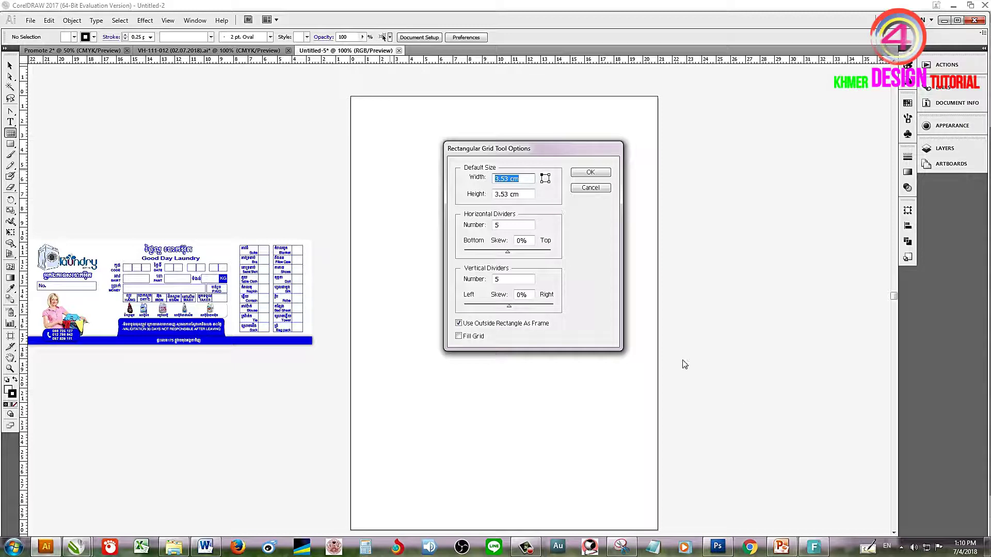
{"action": "left_click", "coordinate": [526, 546]}
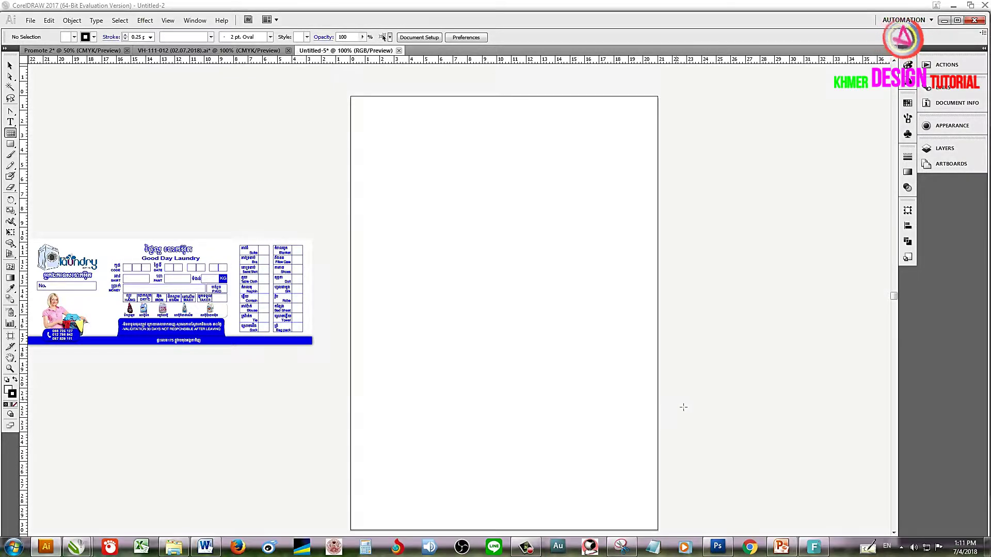
{"action": "left_click", "coordinate": [448, 222]}
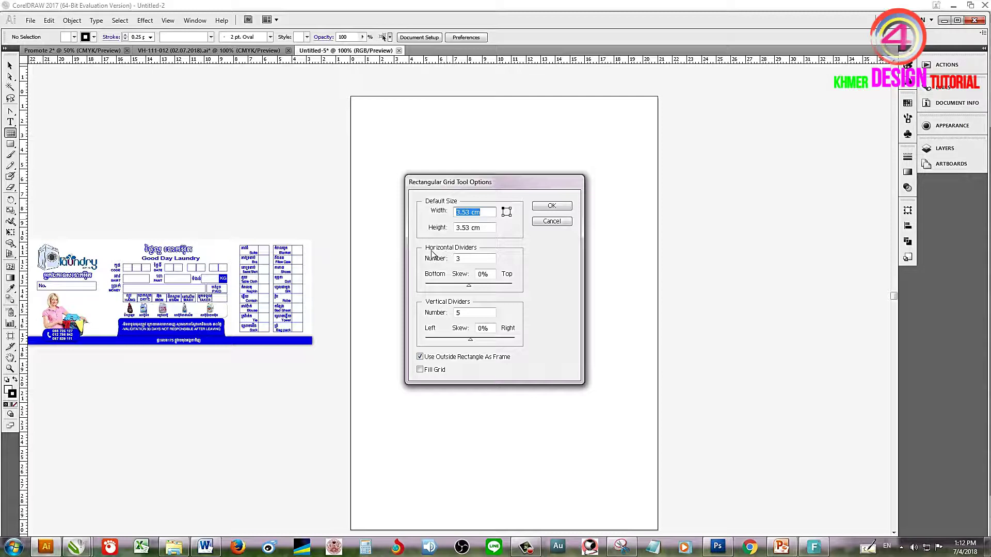
Step: Create the 3.53 cm grid with Horizontal Dividers 9 and Vertical Dividers 6
{"action": "double_click", "coordinate": [467, 258]}
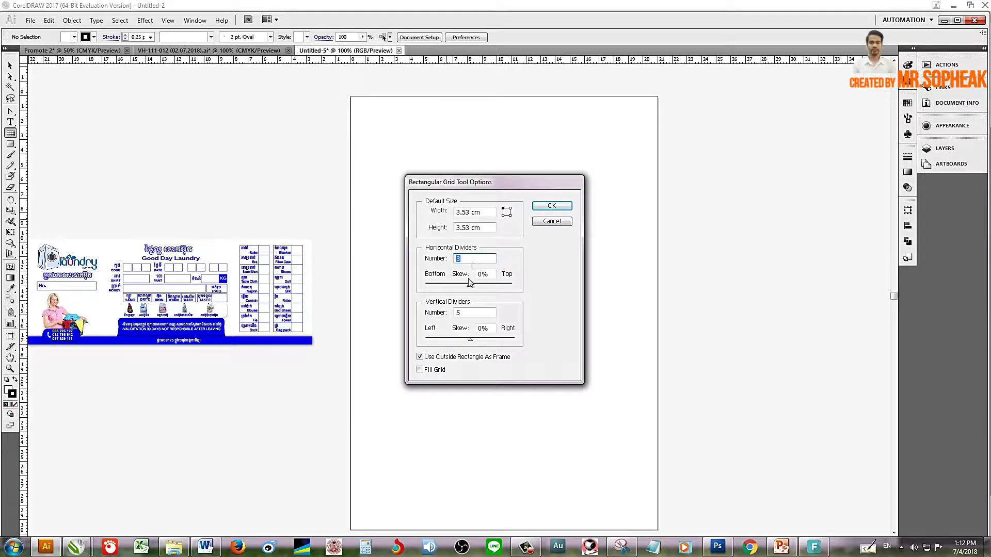
{"action": "double_click", "coordinate": [475, 314]}
{"action": "double_click", "coordinate": [475, 259]}
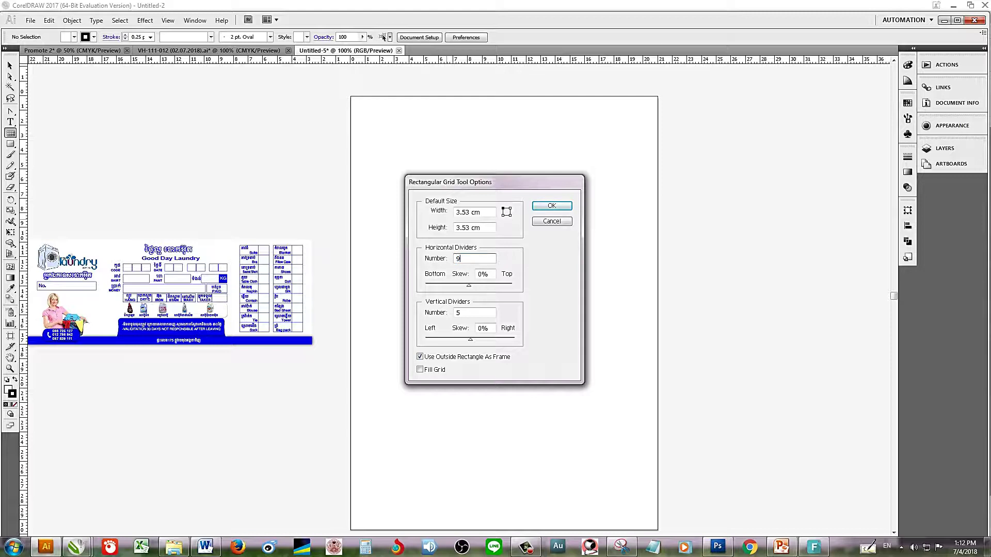
{"action": "double_click", "coordinate": [476, 313]}
{"action": "type", "text": "6"}
{"action": "left_click", "coordinate": [552, 206]}
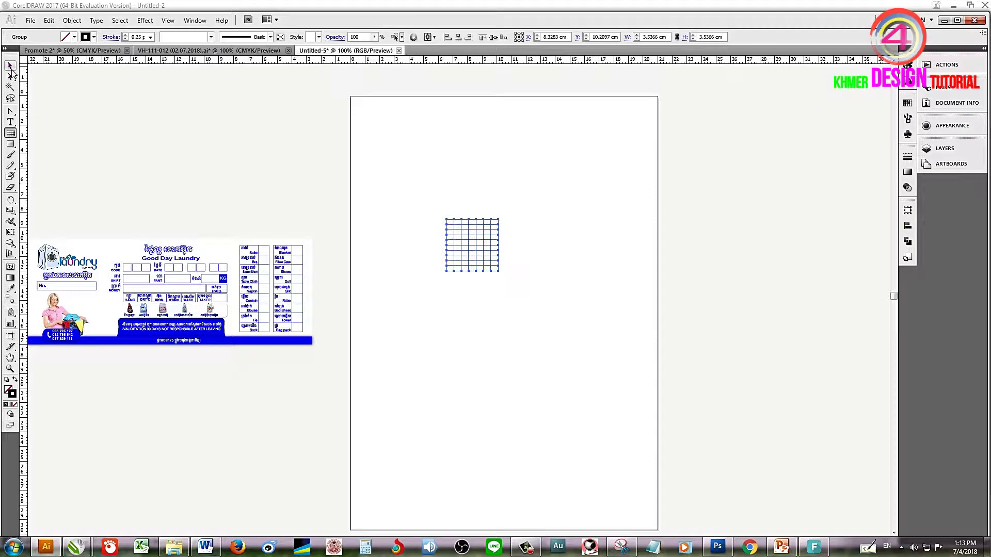
Step: Select the grid and drag its corners to stretch it to about 18.8 by 9.8 cm
{"action": "left_click", "coordinate": [10, 65]}
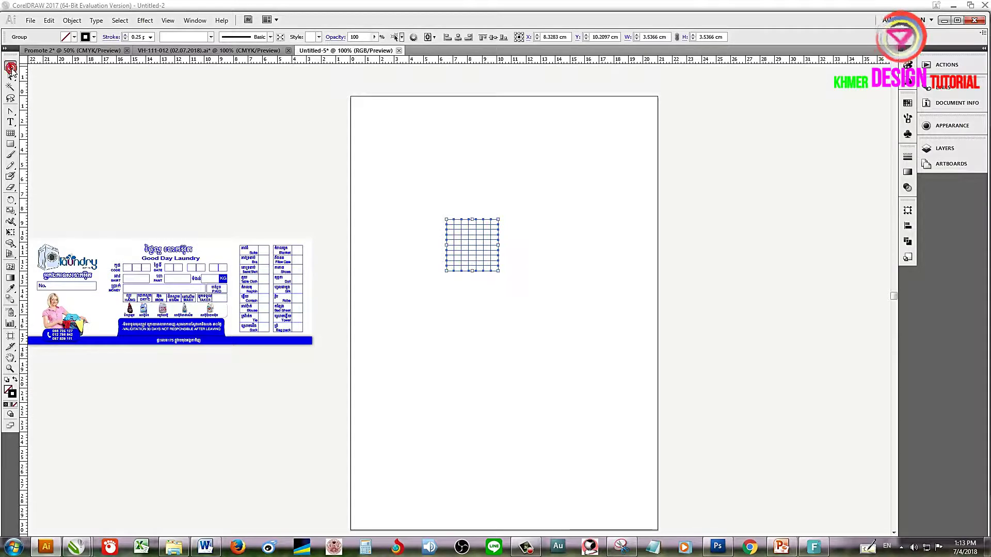
{"action": "left_click_drag", "start_coordinate": [356, 184], "coordinate": [601, 353]}
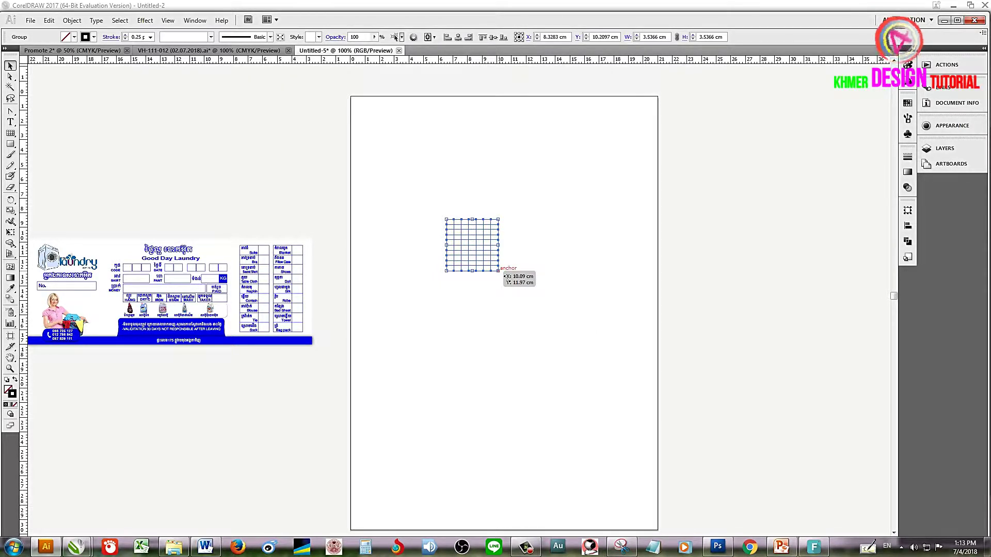
{"action": "left_click_drag", "start_coordinate": [504, 276], "coordinate": [652, 378]}
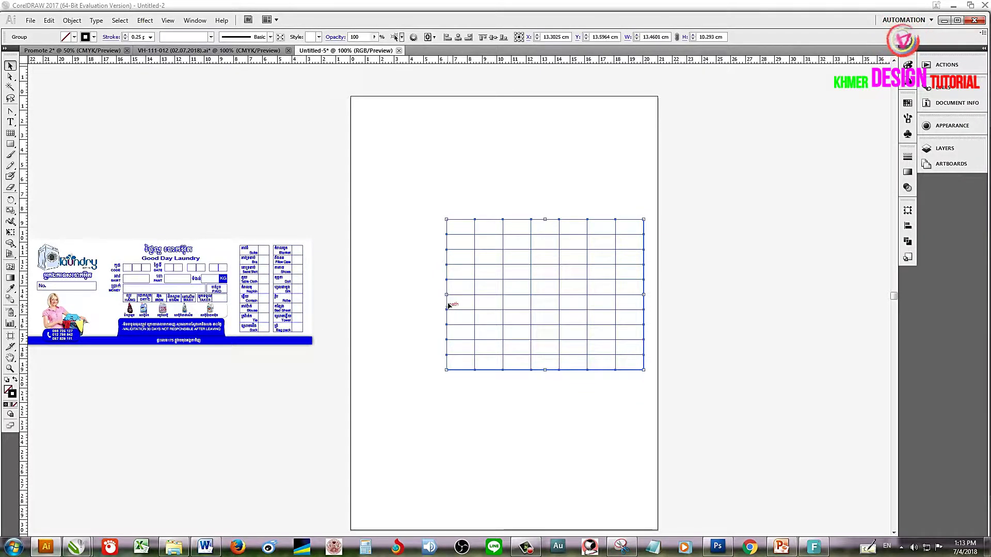
{"action": "left_click_drag", "start_coordinate": [444, 219], "coordinate": [379, 226]}
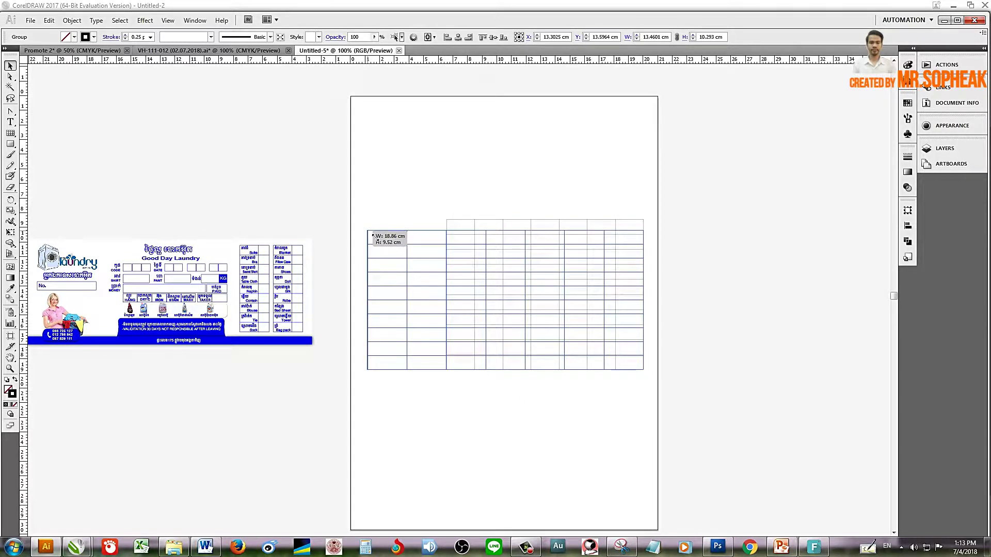
{"action": "left_click_drag", "start_coordinate": [379, 225], "coordinate": [368, 226]}
Step: Deselect and reselect the whole grid to check its new size
{"action": "left_click", "coordinate": [480, 201]}
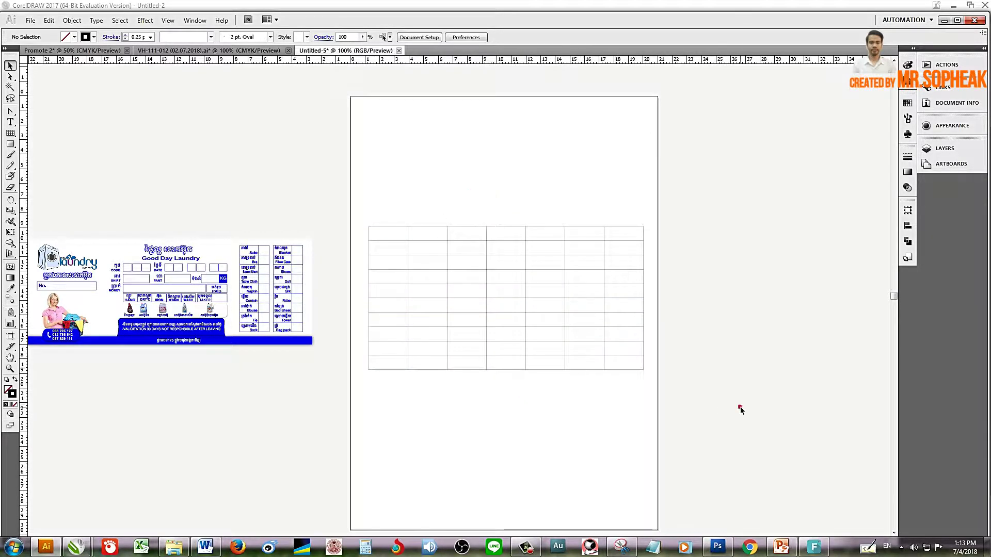
{"action": "left_click_drag", "start_coordinate": [740, 407], "coordinate": [364, 172]}
{"action": "left_click", "coordinate": [483, 170]}
{"action": "left_click_drag", "start_coordinate": [753, 412], "coordinate": [352, 218]}
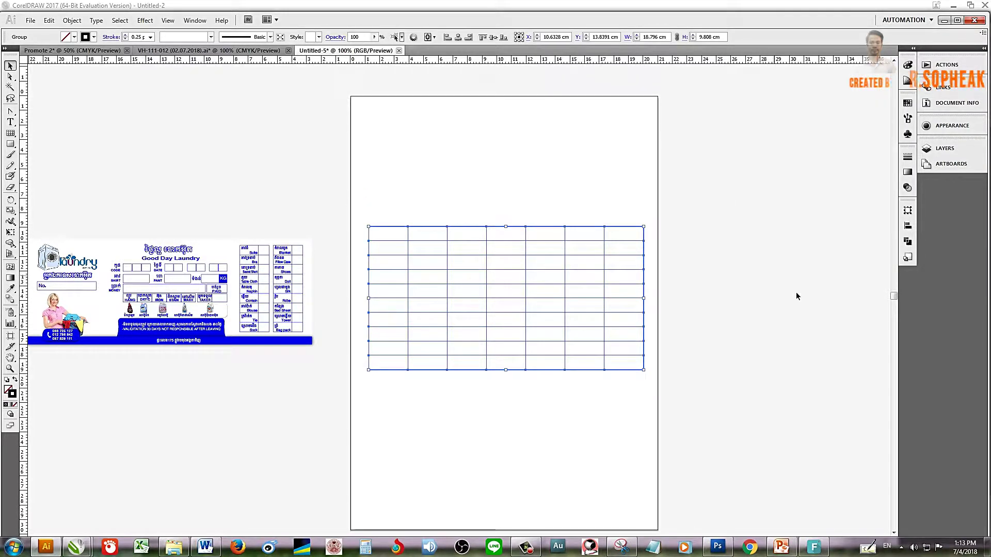
{"action": "left_click", "coordinate": [480, 198]}
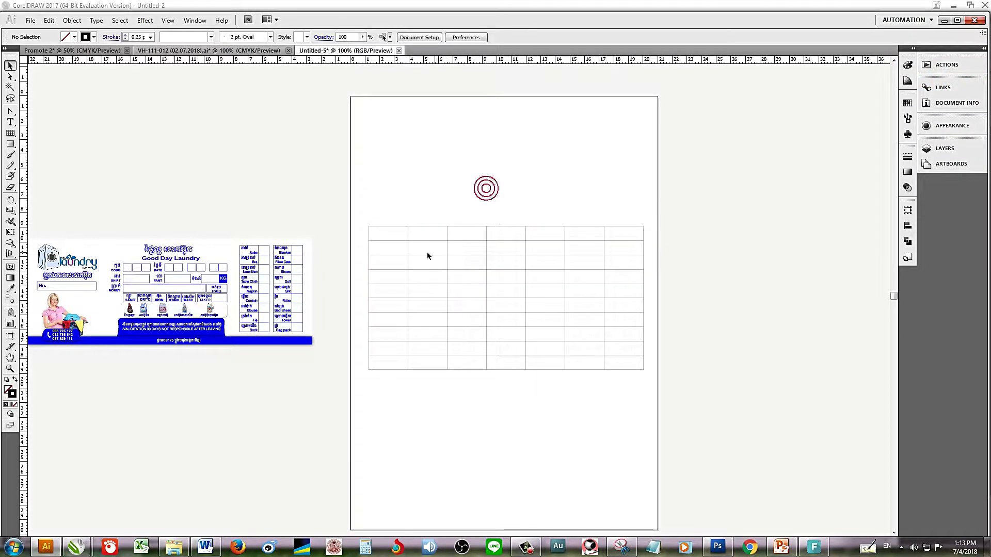
Step: Zoom in on the grid table, select it, and give its lines a 1 pt stroke
{"action": "key", "text": "z"}
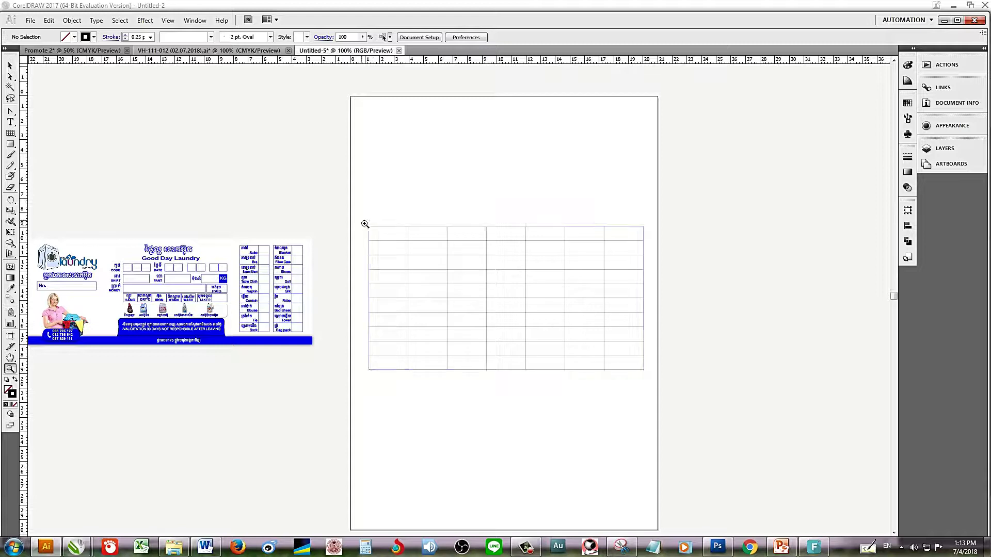
{"action": "left_click_drag", "start_coordinate": [367, 226], "coordinate": [690, 389]}
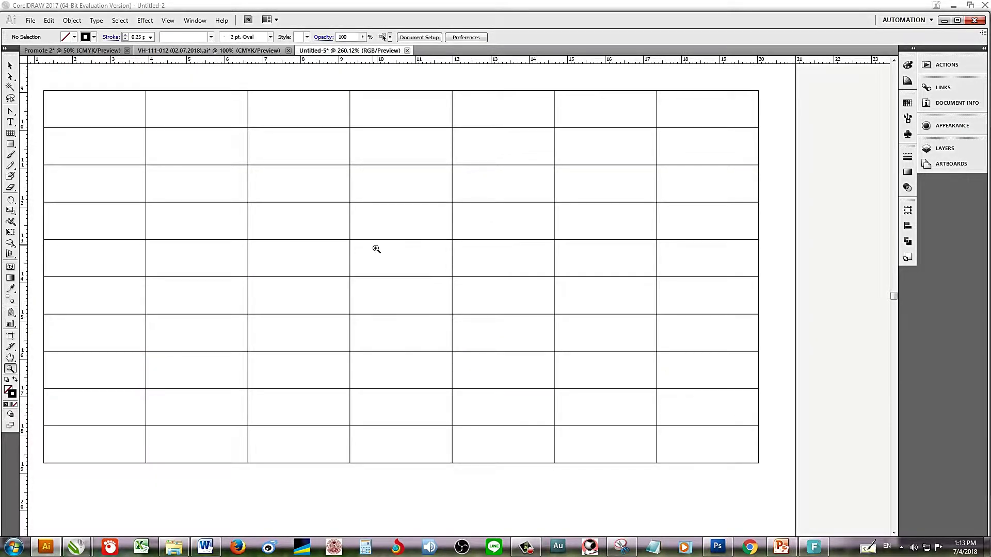
{"action": "left_click", "coordinate": [10, 66]}
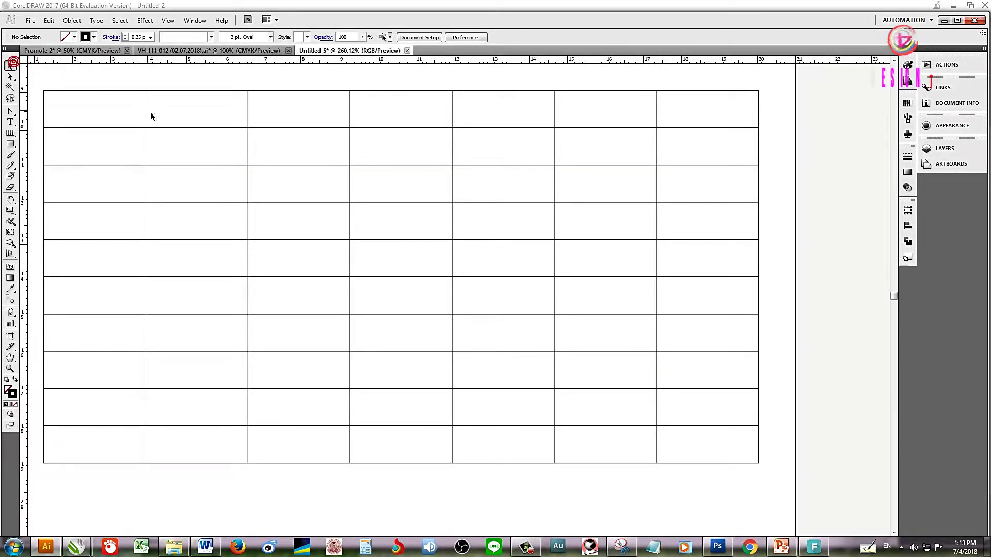
{"action": "left_click", "coordinate": [197, 128]}
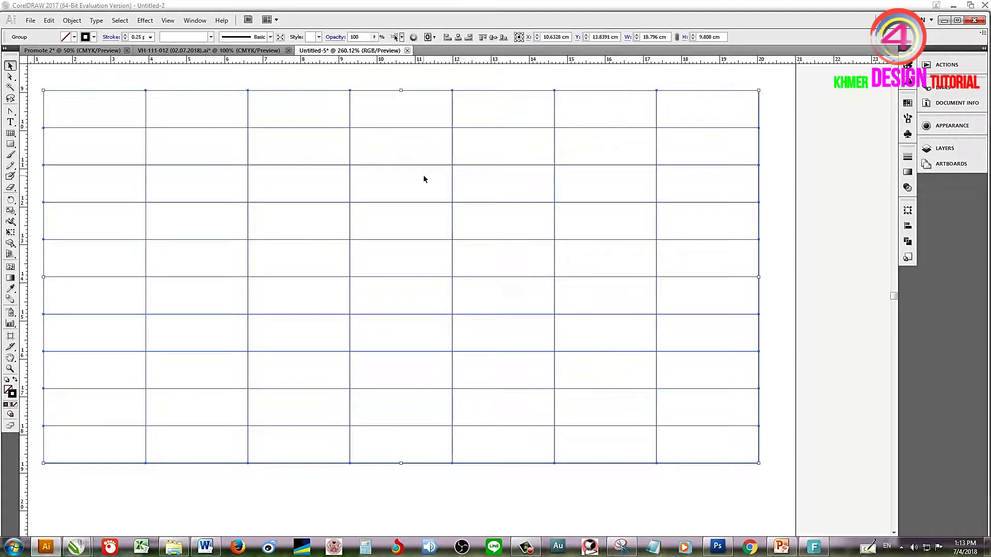
{"action": "left_click_drag", "start_coordinate": [308, 173], "coordinate": [321, 177]}
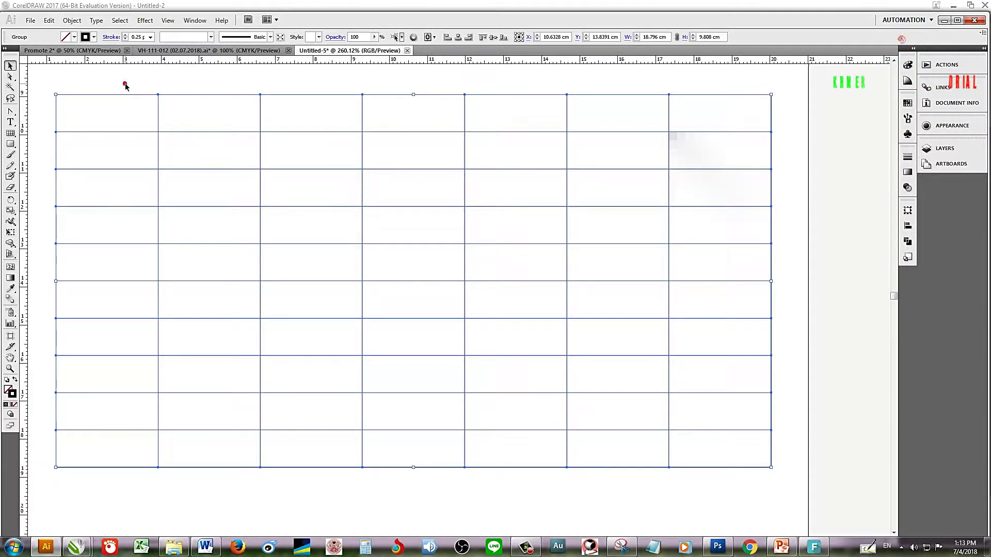
{"action": "left_click", "coordinate": [97, 78]}
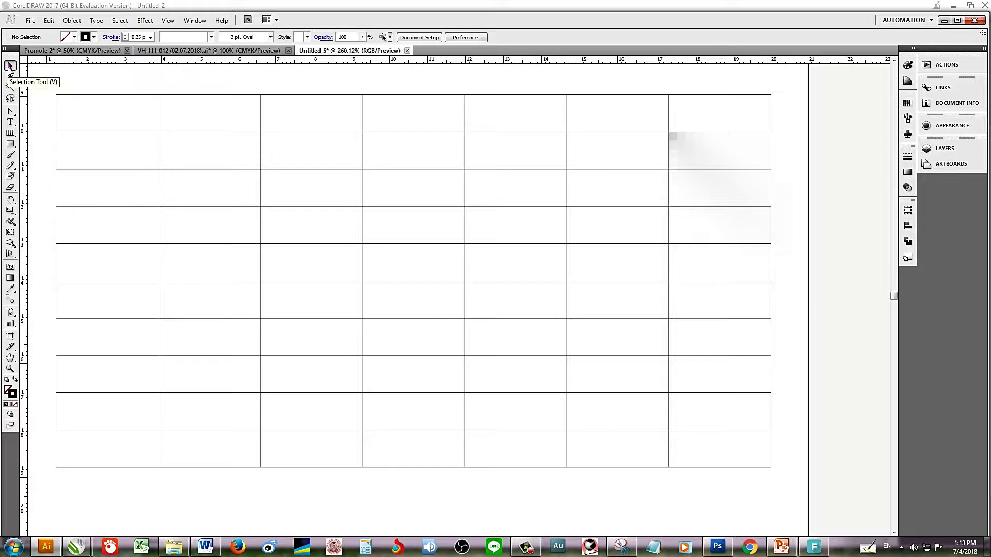
{"action": "left_click", "coordinate": [101, 94]}
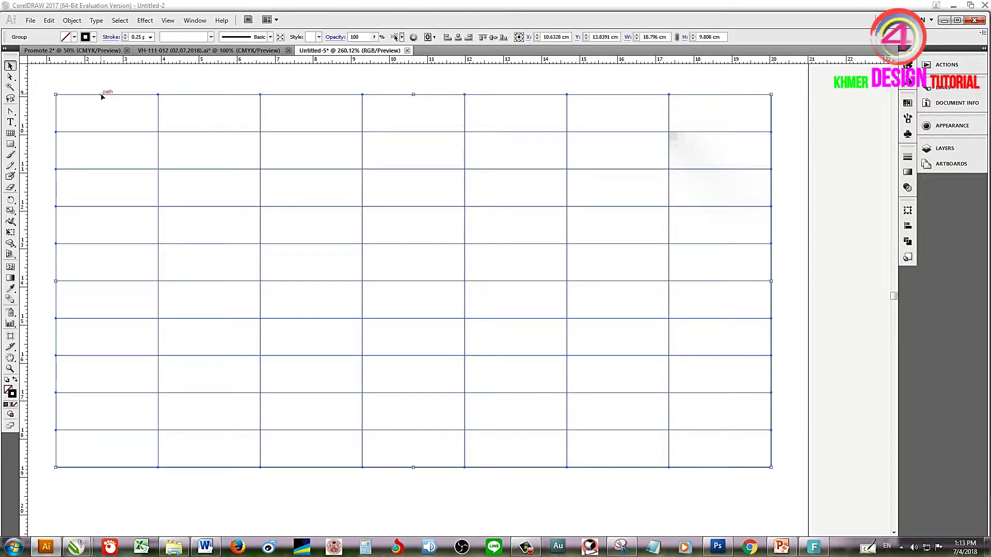
{"action": "left_click", "coordinate": [150, 37]}
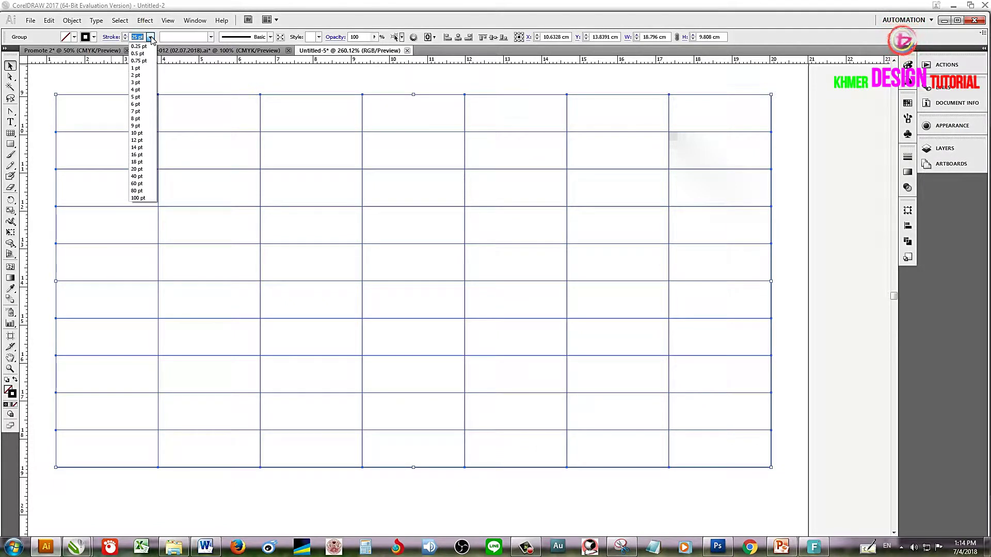
{"action": "left_click", "coordinate": [148, 68]}
{"action": "left_click", "coordinate": [206, 78]}
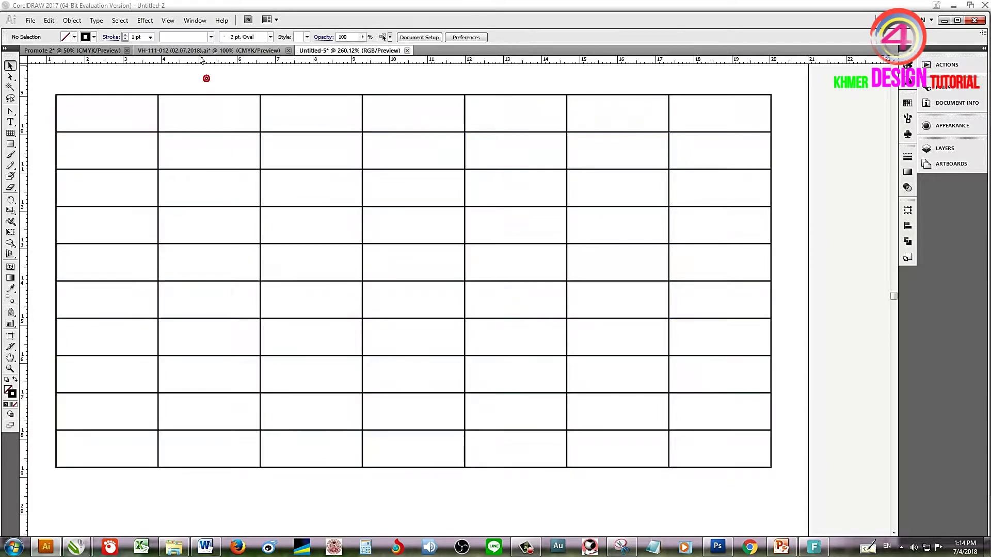
{"action": "key", "text": "ctrl+minus"}
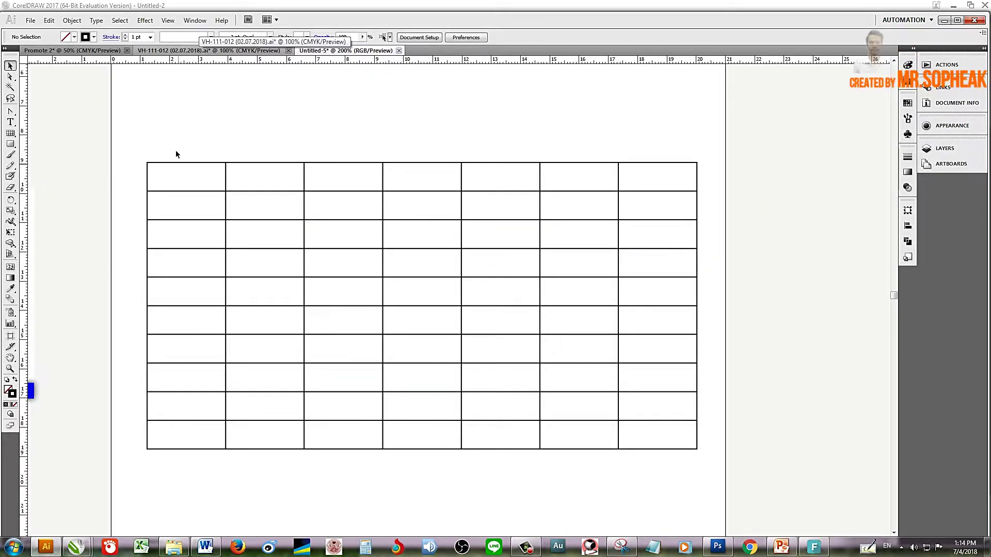
Step: View the whole page, checking the grid table's extent beside the laundry receipt design
{"action": "left_click_drag", "start_coordinate": [187, 133], "coordinate": [194, 393]}
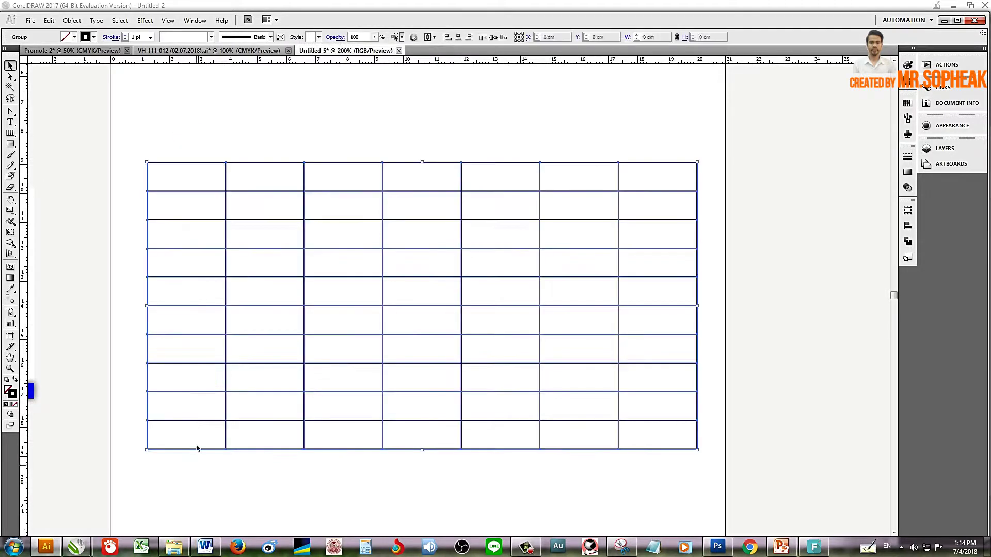
{"action": "left_click_drag", "start_coordinate": [286, 114], "coordinate": [281, 180]}
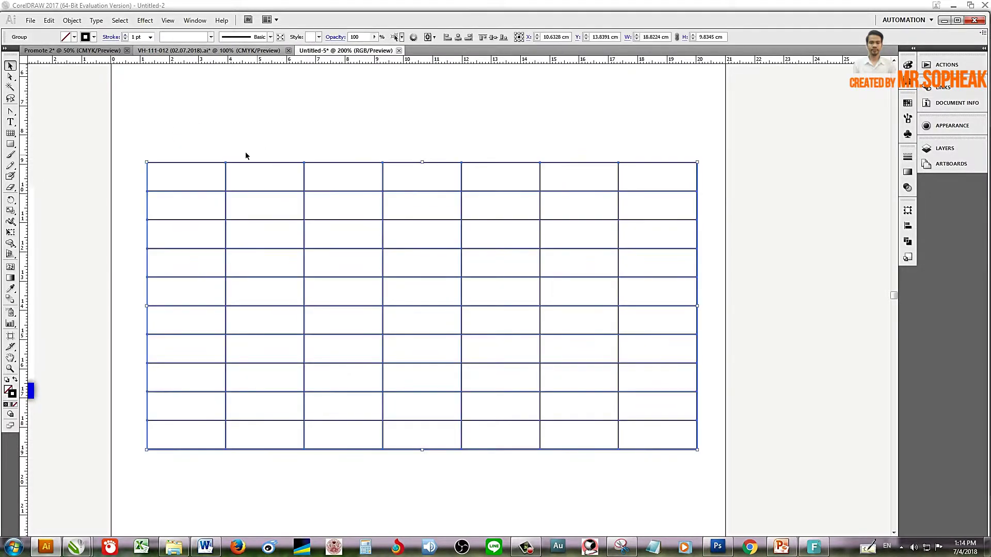
{"action": "left_click", "coordinate": [237, 150]}
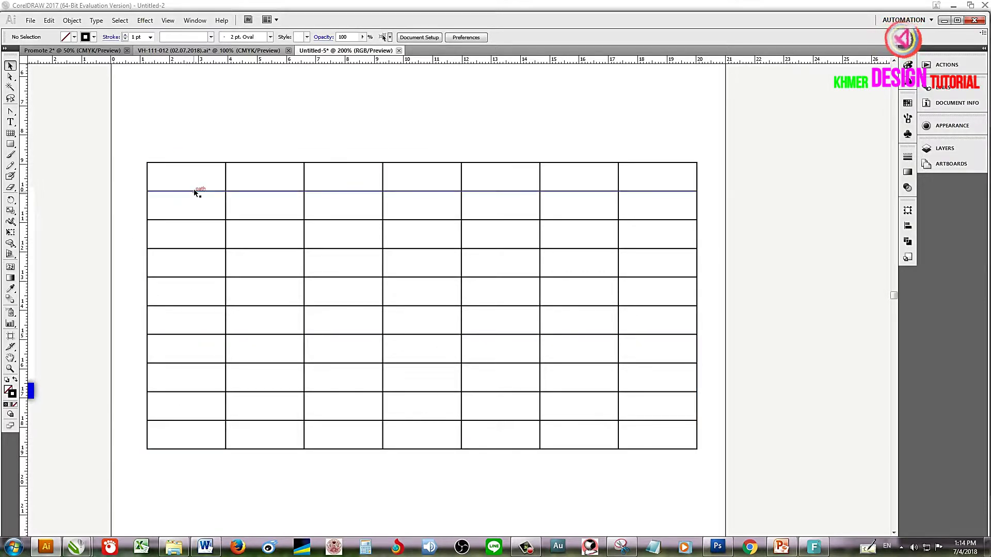
{"action": "scroll", "coordinate": [792, 301], "scroll_direction": "down", "scroll_amount": 1}
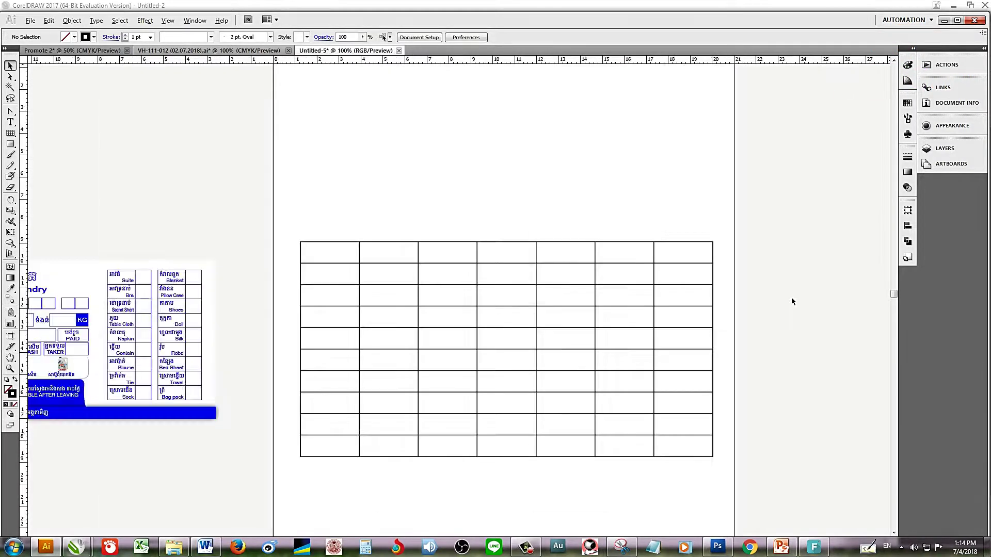
{"action": "scroll", "coordinate": [772, 288], "scroll_direction": "down", "scroll_amount": 1}
{"action": "mouse_move", "coordinate": [336, 223]}
{"action": "left_mouse_down"}
{"action": "mouse_move", "coordinate": [671, 431]}
{"action": "mouse_move", "coordinate": [350, 221]}
{"action": "left_mouse_up"}
{"action": "left_click", "coordinate": [688, 375]}
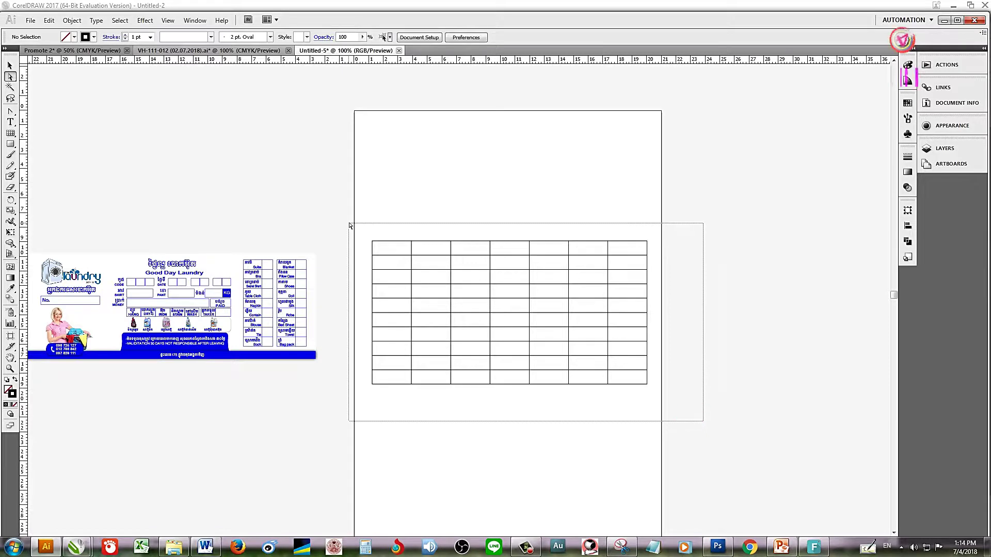
{"action": "left_click", "coordinate": [445, 121]}
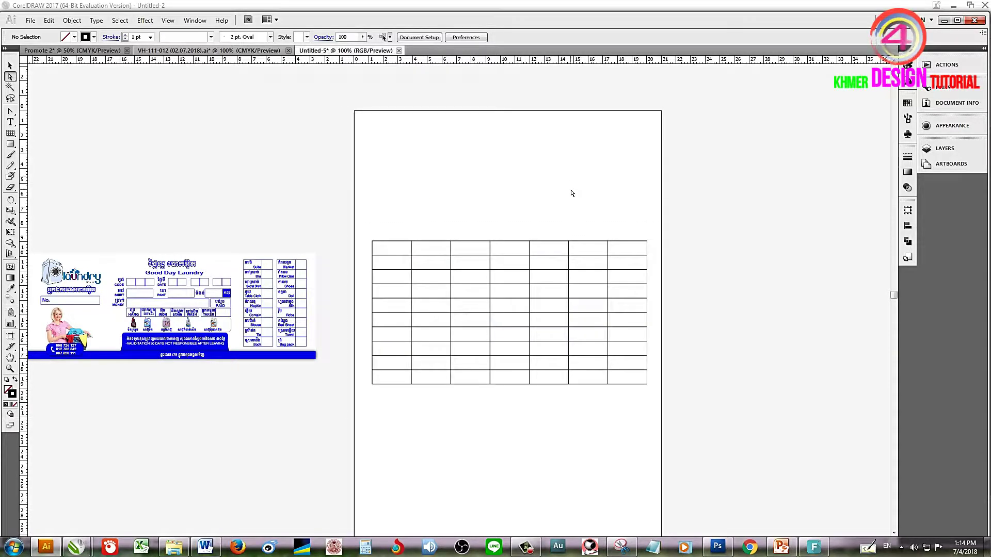
Step: Zoom in and centre the view on the grid table
{"action": "left_click_drag", "start_coordinate": [569, 215], "coordinate": [538, 169]}
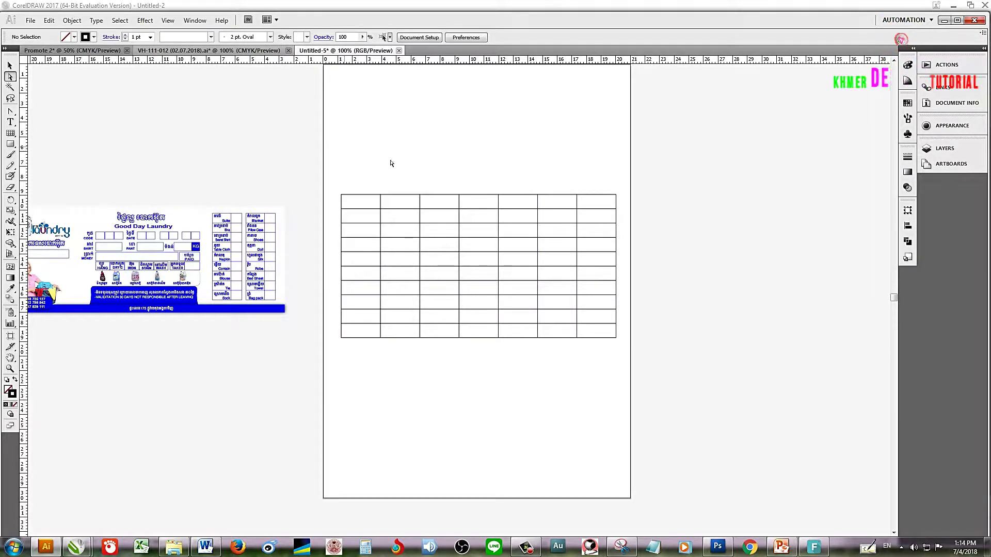
{"action": "key", "text": "ctrl+plus"}
{"action": "left_click_drag", "start_coordinate": [339, 252], "coordinate": [348, 274]}
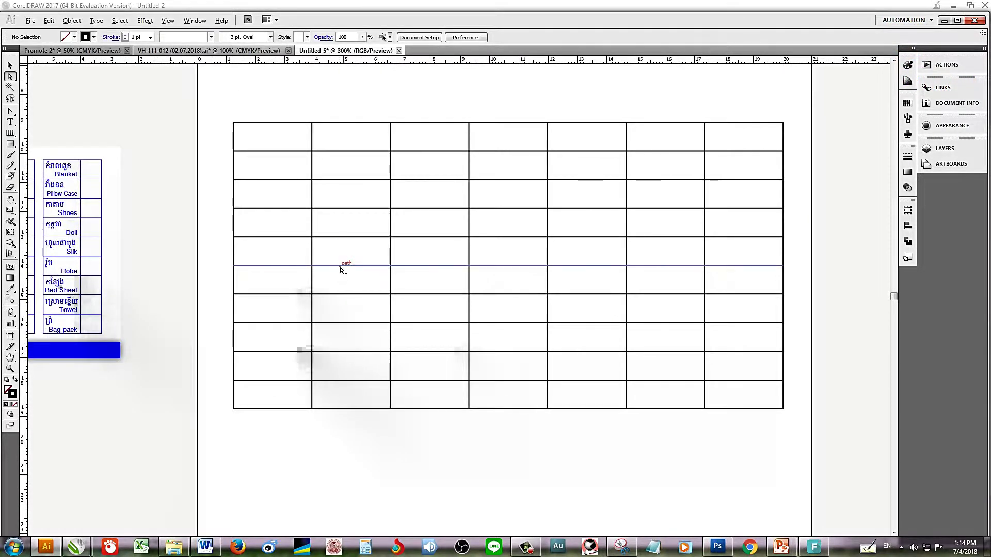
{"action": "left_click_drag", "start_coordinate": [330, 193], "coordinate": [305, 204]}
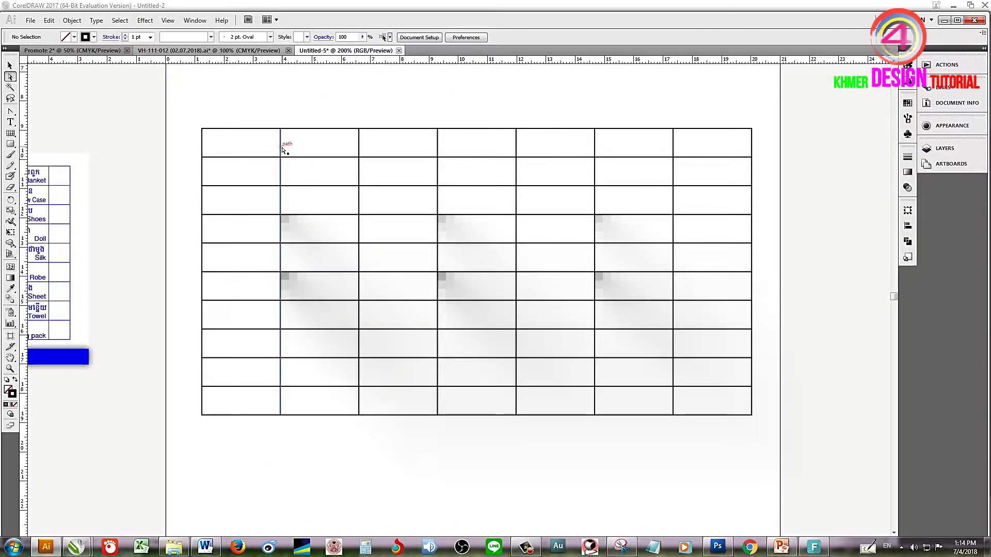
Step: Select the whole grid table group with the Selection tool
{"action": "left_click", "coordinate": [280, 147]}
{"action": "left_click", "coordinate": [11, 66]}
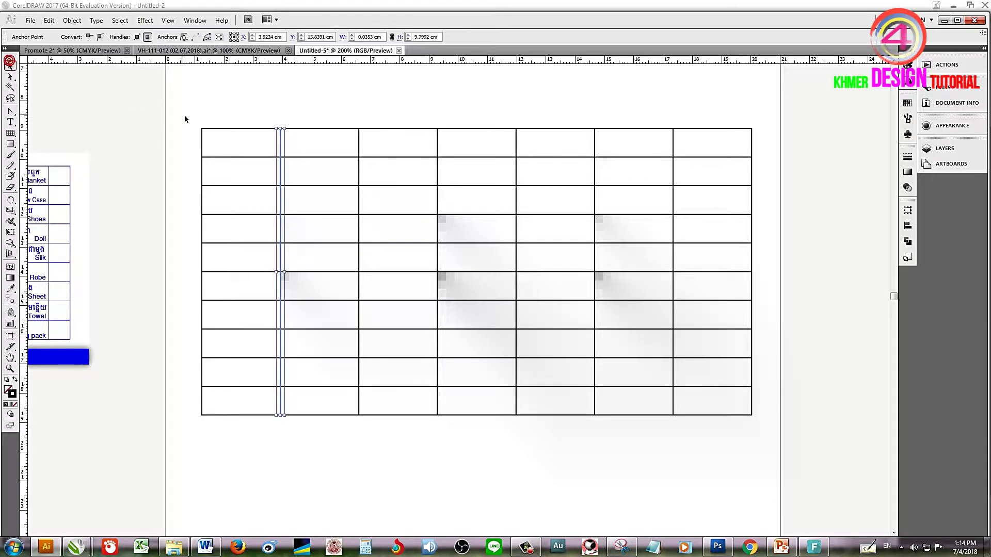
{"action": "left_click", "coordinate": [217, 128]}
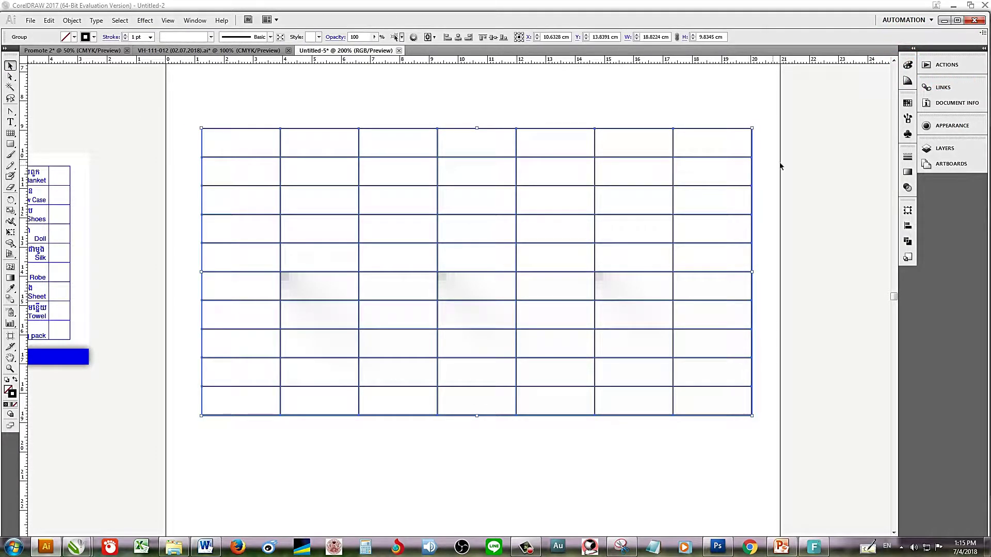
{"action": "left_click", "coordinate": [806, 170]}
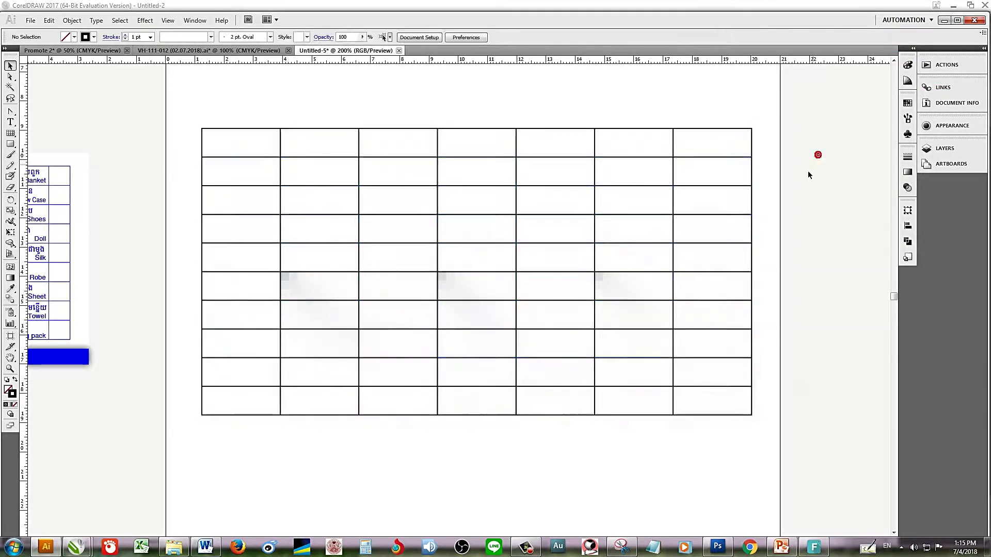
{"action": "left_click", "coordinate": [280, 173]}
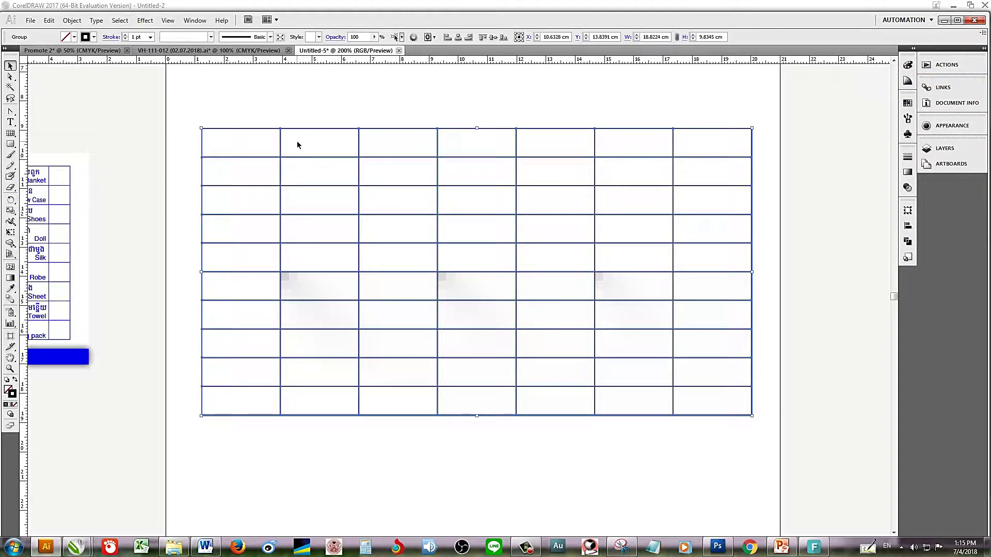
Step: Drag the first vertical divider left with Direct Selection, narrowing column one and widening column two
{"action": "key", "text": "a"}
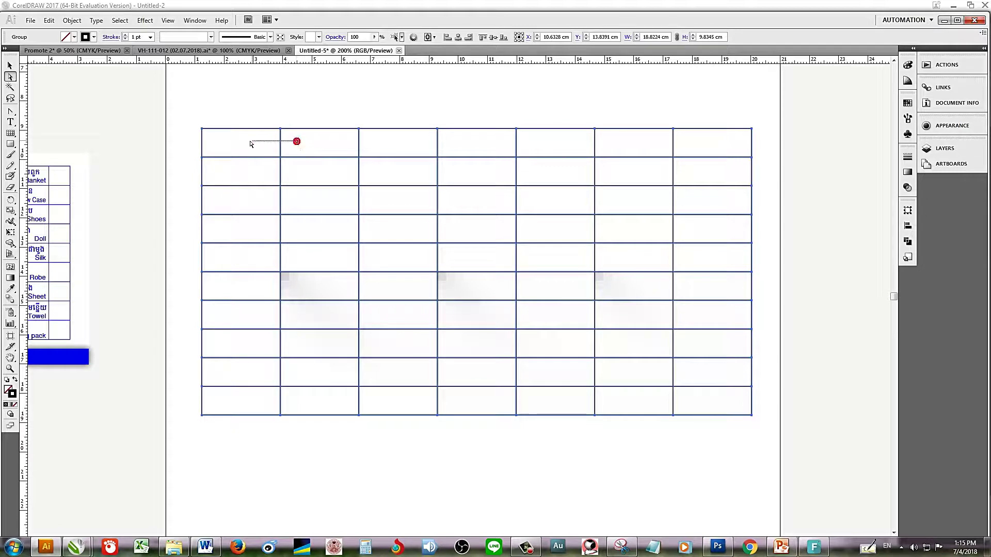
{"action": "left_click", "coordinate": [251, 144]}
{"action": "left_click_drag", "start_coordinate": [251, 144], "coordinate": [317, 151]}
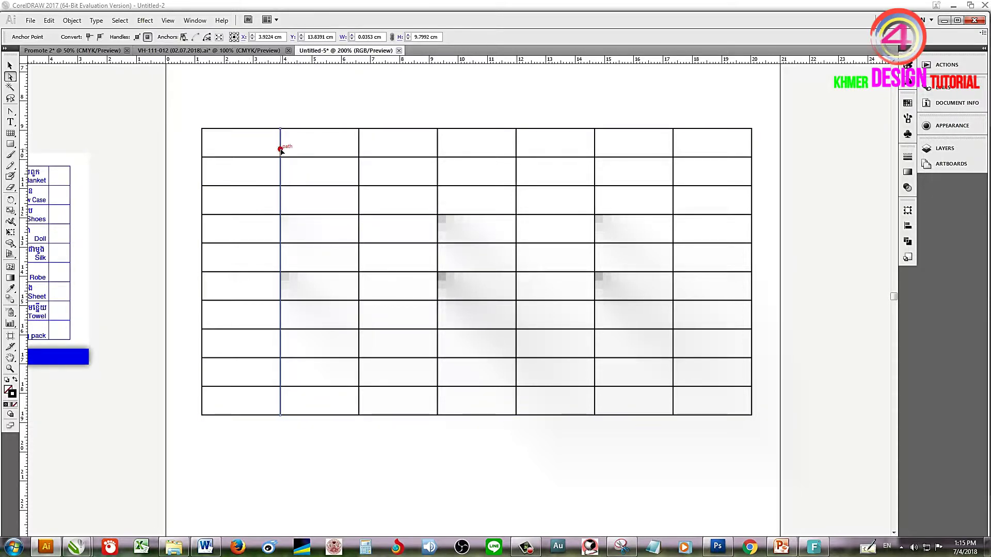
{"action": "left_click_drag", "start_coordinate": [280, 149], "coordinate": [234, 140]}
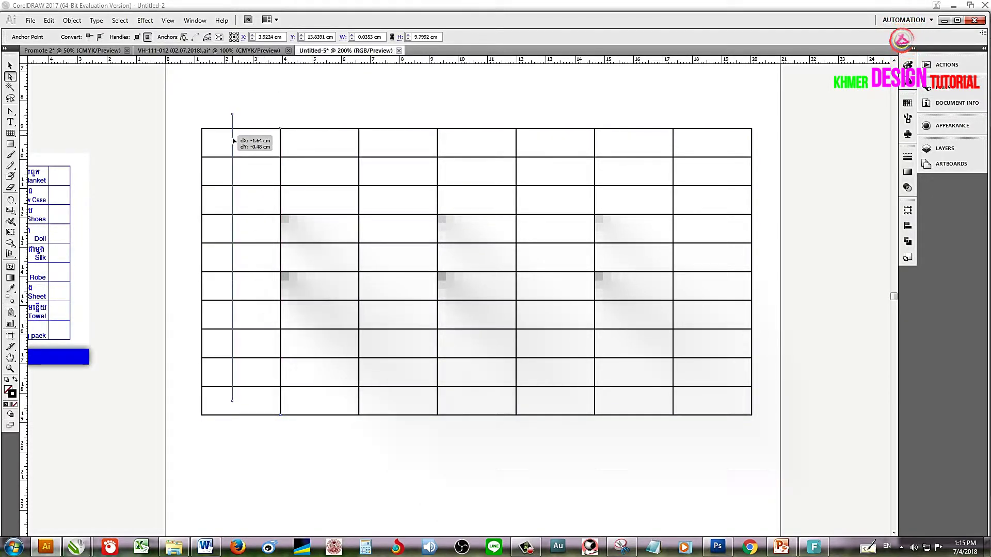
{"action": "mouse_move", "coordinate": [233, 140]}
{"action": "left_mouse_down"}
{"action": "mouse_move", "coordinate": [249, 150]}
{"action": "mouse_move", "coordinate": [247, 133]}
{"action": "left_mouse_up"}
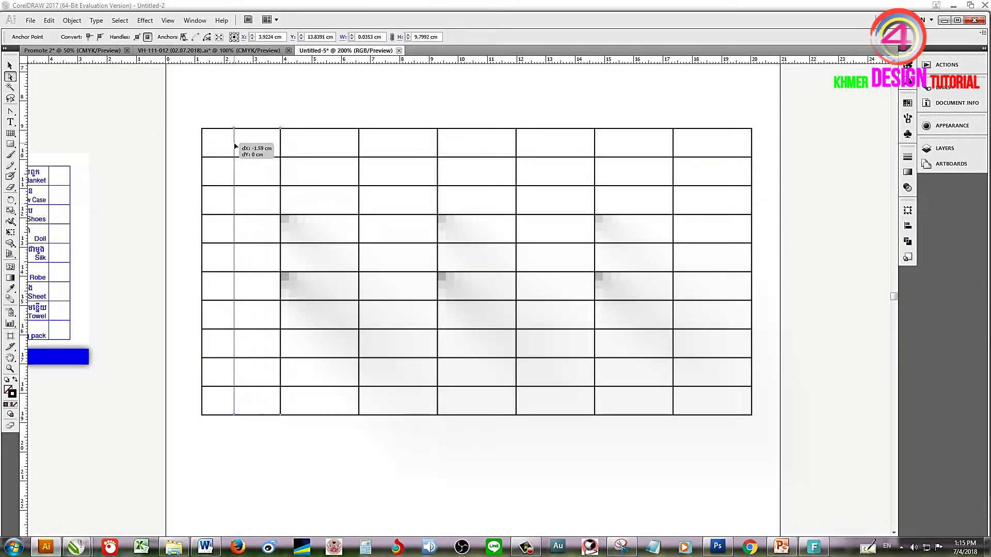
{"action": "mouse_move", "coordinate": [246, 133]}
{"action": "left_mouse_down"}
{"action": "mouse_move", "coordinate": [226, 136]}
{"action": "mouse_move", "coordinate": [246, 165]}
{"action": "left_mouse_up"}
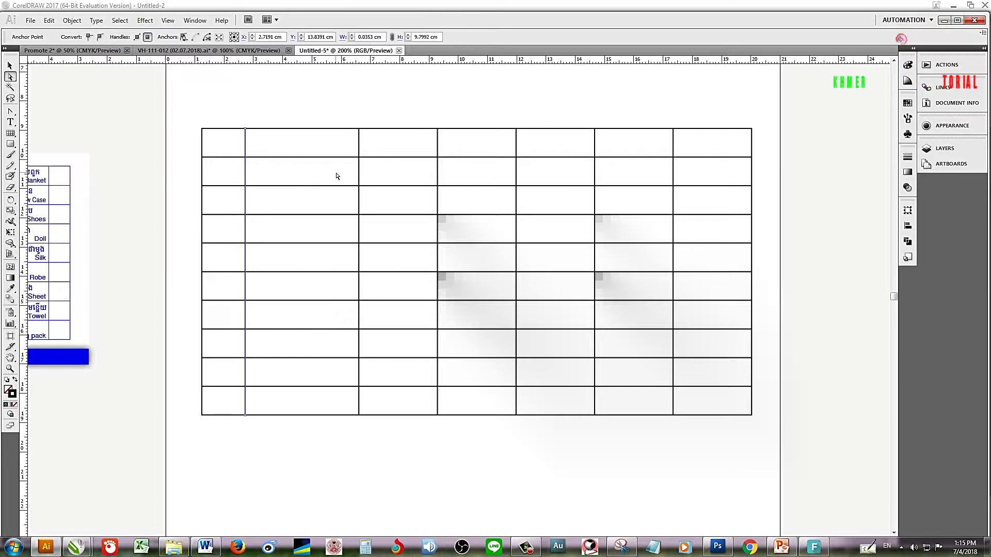
{"action": "left_click", "coordinate": [387, 169]}
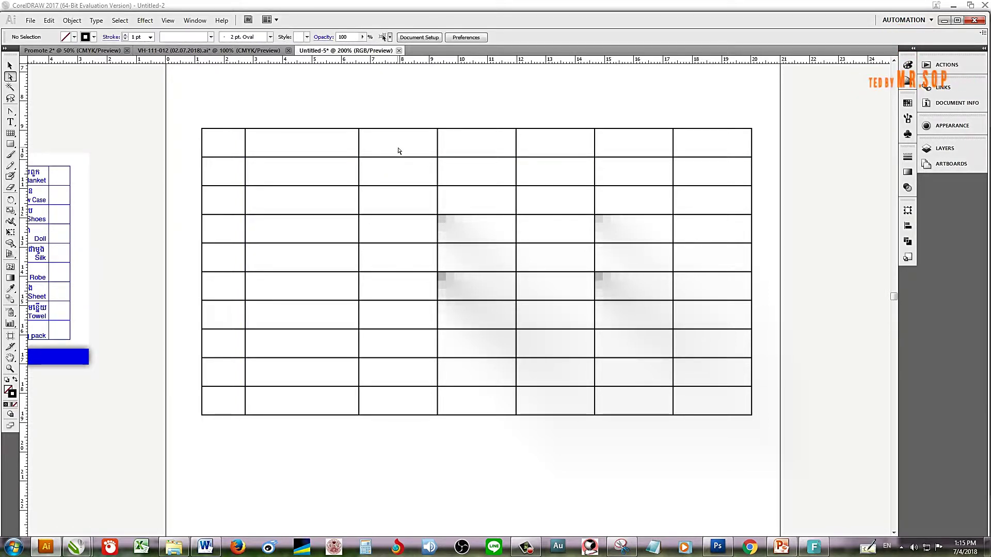
{"action": "left_click", "coordinate": [438, 171]}
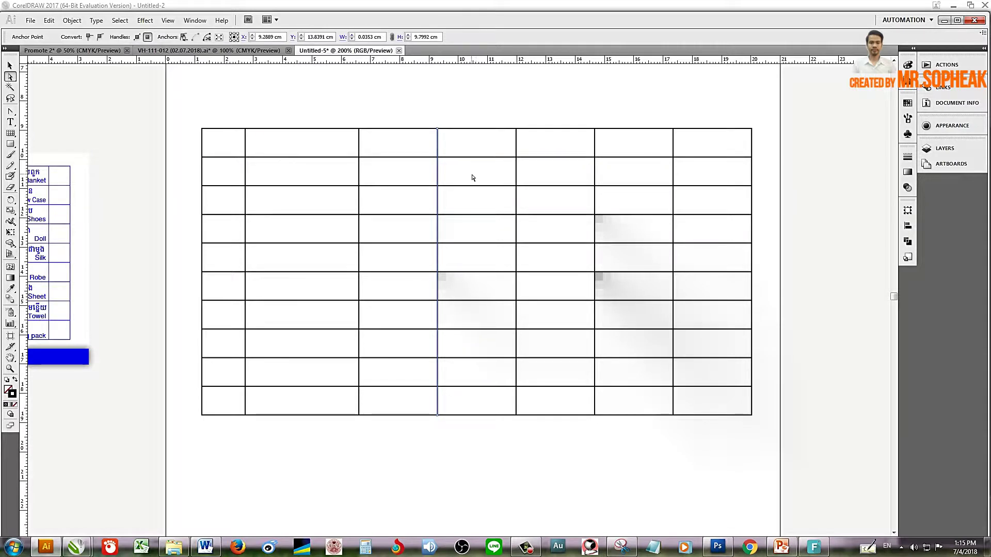
{"action": "left_click", "coordinate": [470, 163]}
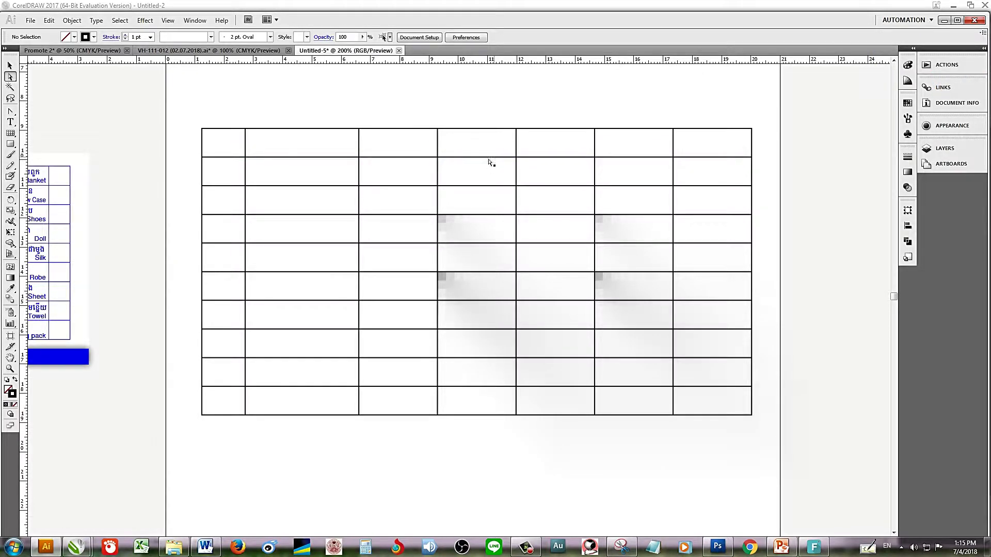
Step: With the Group Selection Tool, move the middle column line about 0.66 cm right
{"action": "left_click", "coordinate": [10, 99]}
{"action": "left_click", "coordinate": [12, 77]}
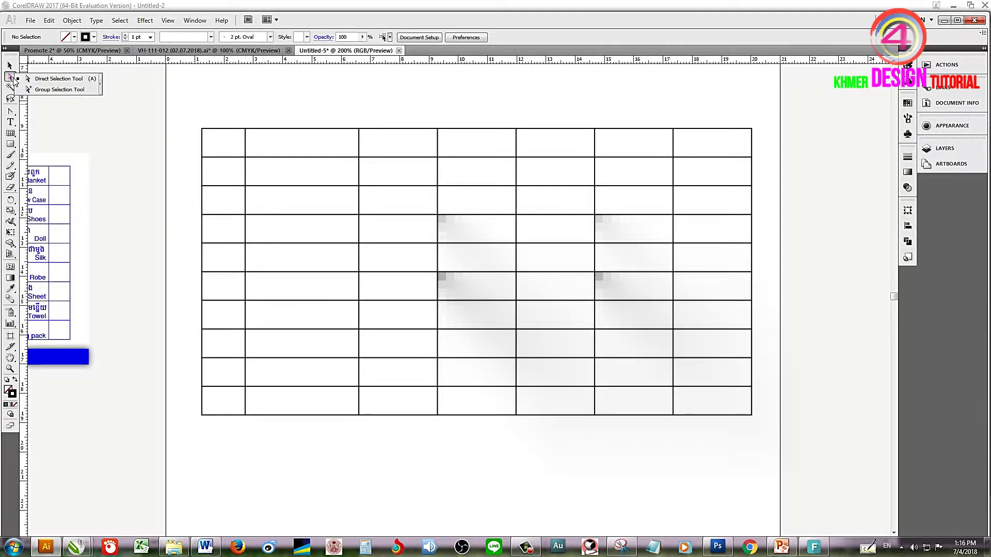
{"action": "left_click", "coordinate": [65, 90]}
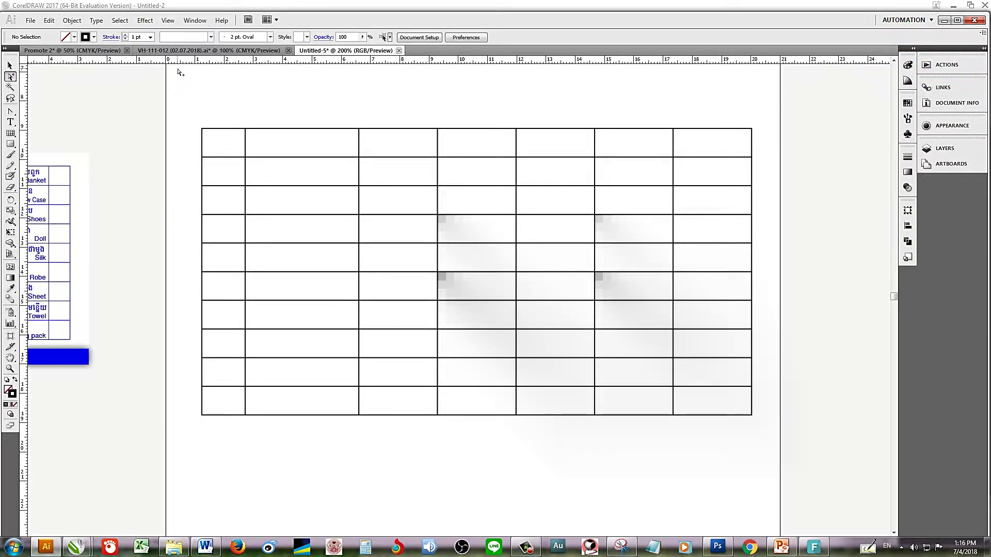
{"action": "left_click", "coordinate": [438, 171]}
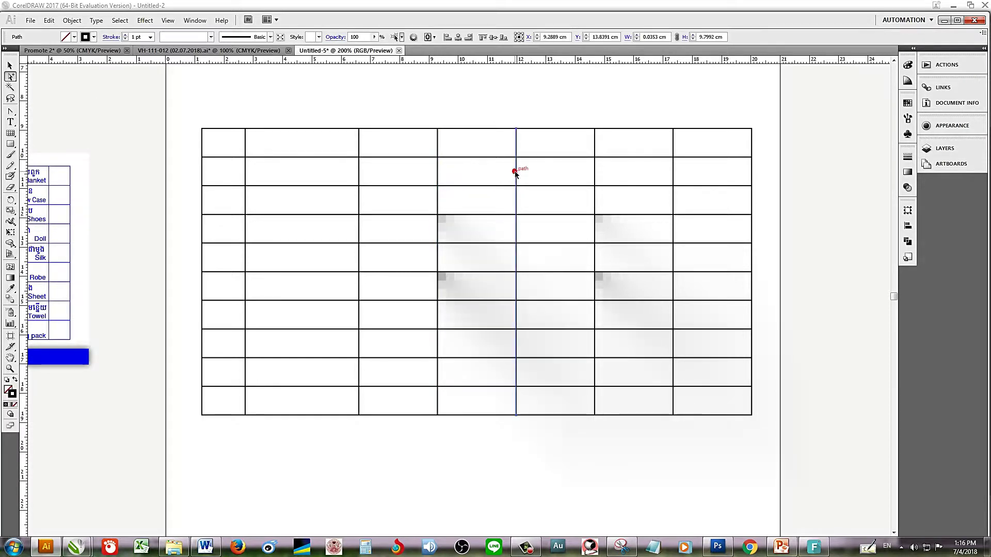
{"action": "left_click", "coordinate": [515, 171]}
{"action": "left_click_drag", "start_coordinate": [516, 172], "coordinate": [536, 176]}
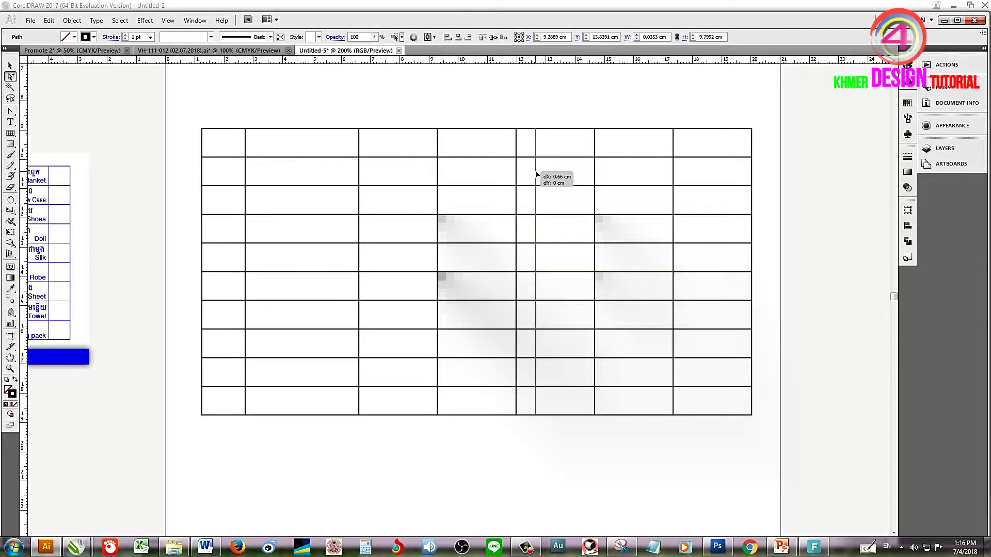
{"action": "left_click_drag", "start_coordinate": [536, 176], "coordinate": [536, 175]}
Step: Shift the second column line 0.73 cm right, narrow the third column, and nudge the fifth right
{"action": "left_click", "coordinate": [359, 172]}
{"action": "left_click_drag", "start_coordinate": [360, 173], "coordinate": [428, 175]}
{"action": "left_click", "coordinate": [437, 168]}
{"action": "left_click", "coordinate": [674, 165]}
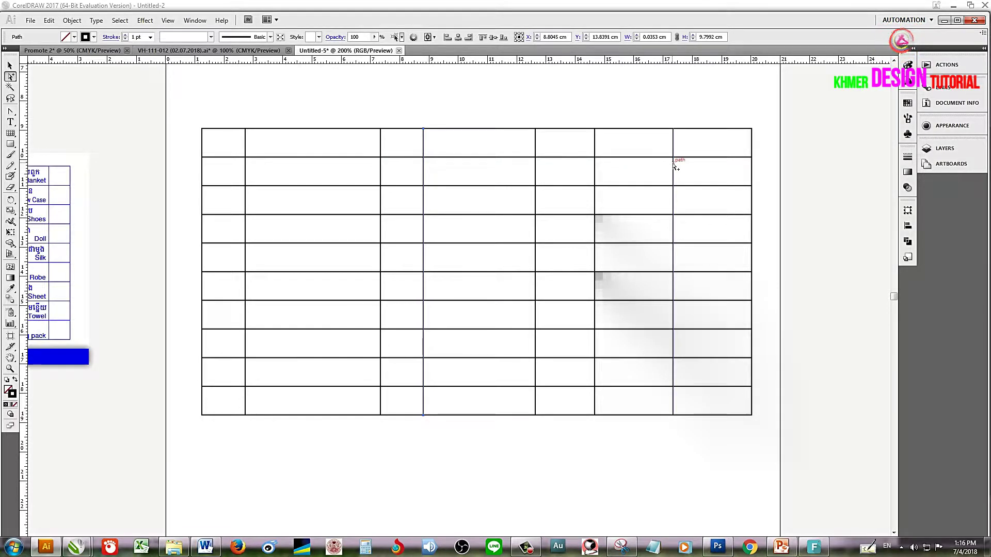
{"action": "left_click", "coordinate": [673, 164]}
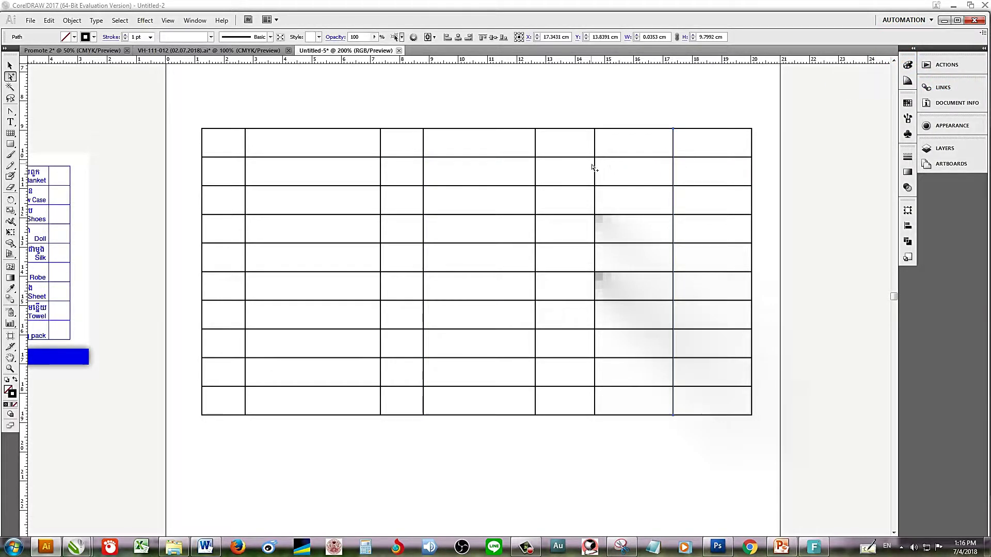
{"action": "mouse_move", "coordinate": [593, 166]}
{"action": "left_mouse_down"}
{"action": "mouse_move", "coordinate": [617, 169]}
{"action": "mouse_move", "coordinate": [594, 171]}
{"action": "mouse_move", "coordinate": [607, 178]}
{"action": "left_mouse_up"}
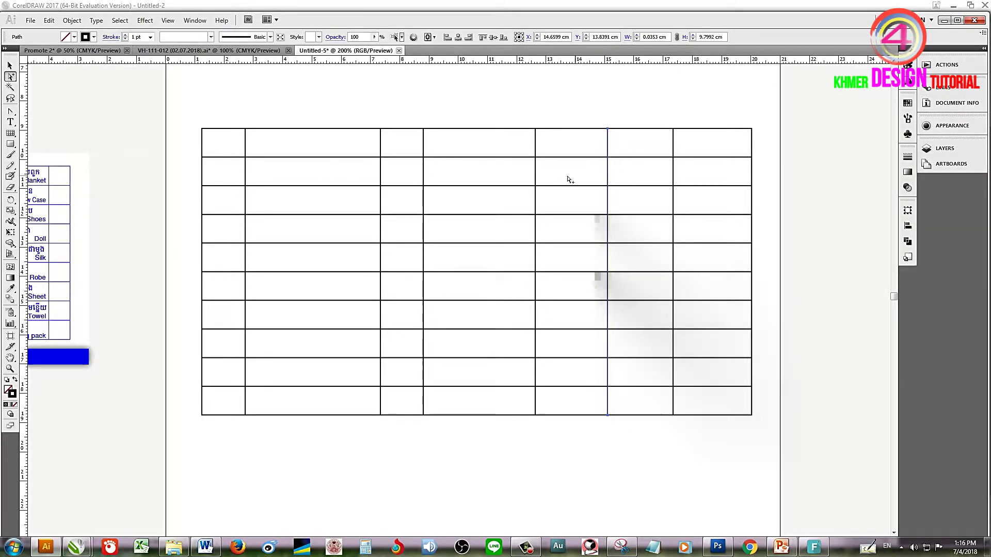
{"action": "left_click_drag", "start_coordinate": [507, 171], "coordinate": [686, 178]}
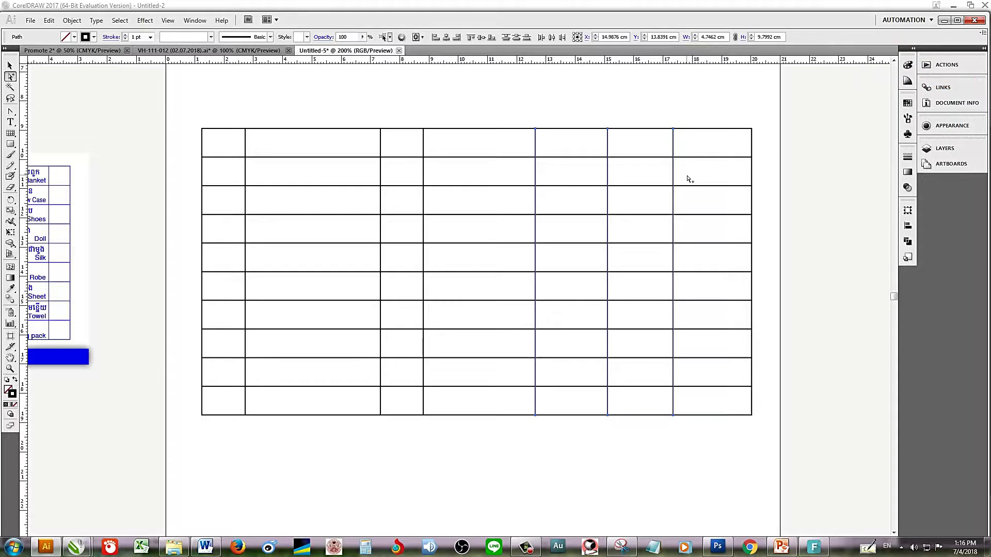
Step: Marquee-select the three right-hand column lines of the table
{"action": "left_click", "coordinate": [908, 188]}
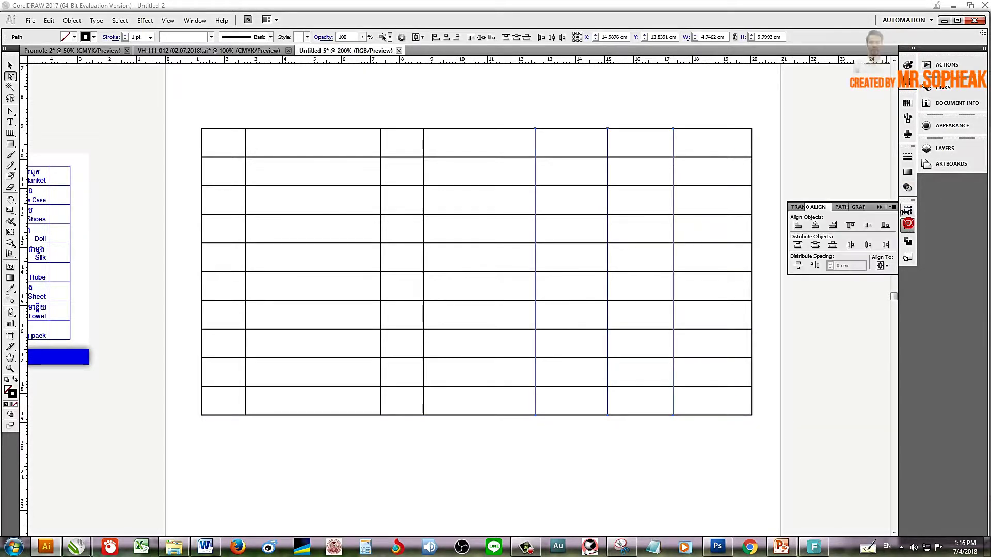
{"action": "left_click", "coordinate": [806, 157]}
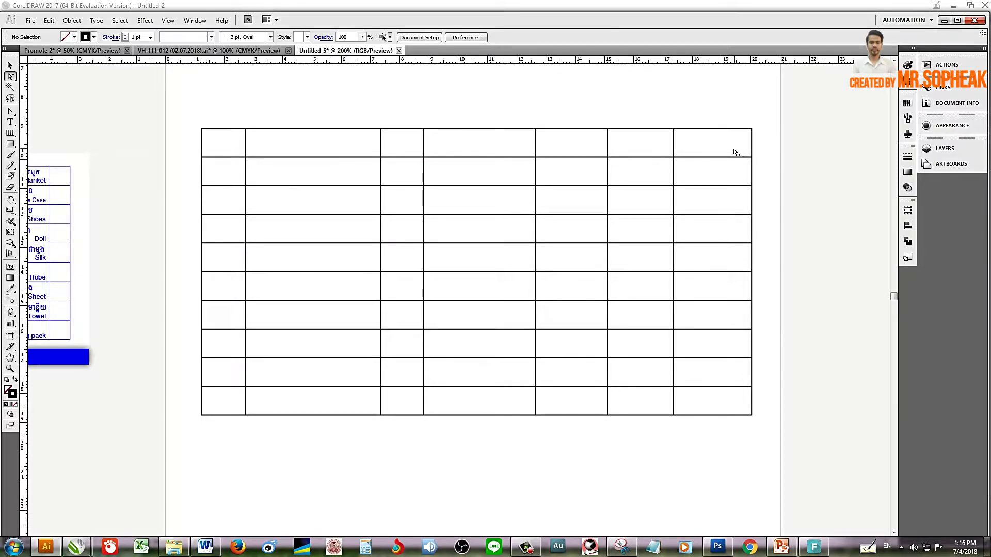
{"action": "mouse_move", "coordinate": [733, 150]}
{"action": "left_mouse_down"}
{"action": "mouse_move", "coordinate": [535, 153]}
{"action": "mouse_move", "coordinate": [684, 145]}
{"action": "left_mouse_up"}
{"action": "left_click", "coordinate": [517, 143]}
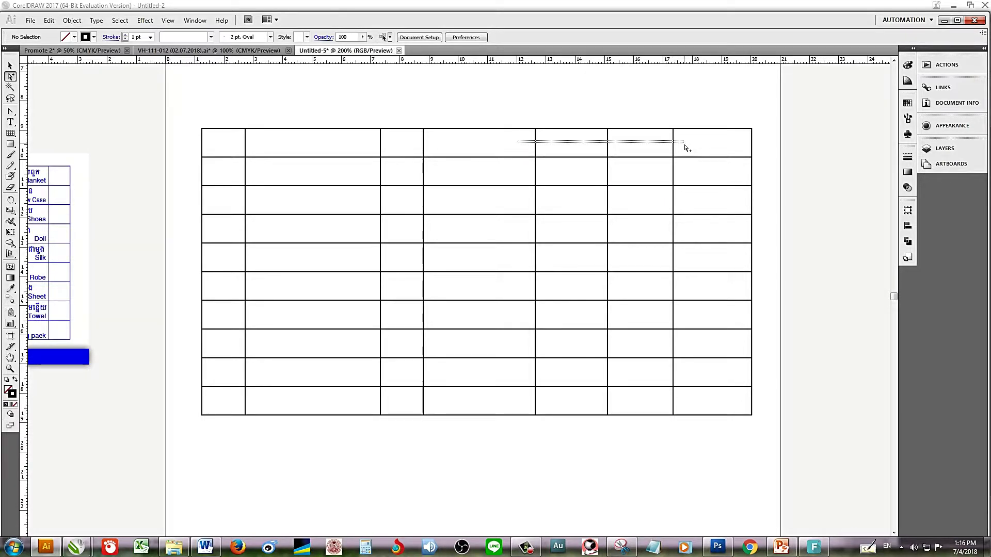
{"action": "left_click_drag", "start_coordinate": [685, 145], "coordinate": [685, 145]}
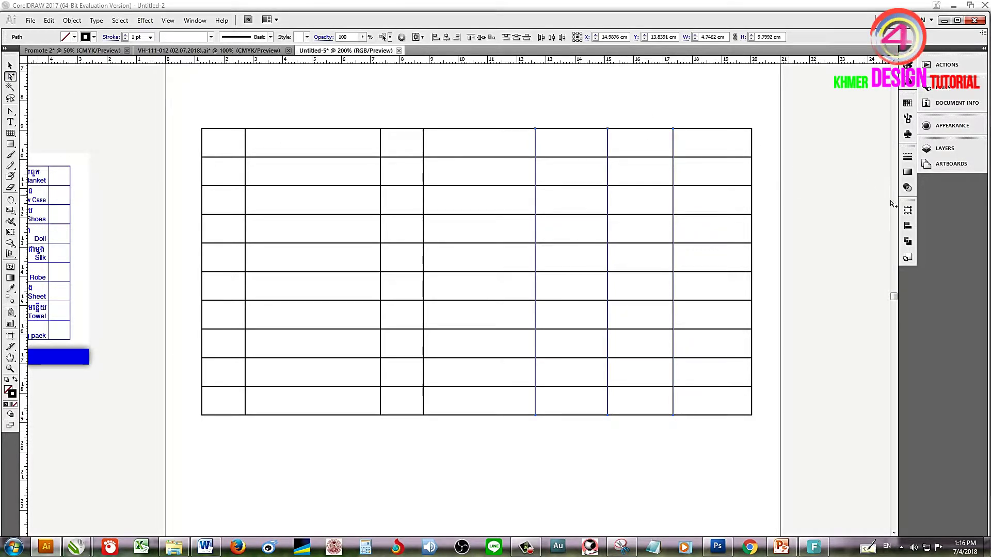
Step: Distribute the selected lines with 2 cm spacing, aligned to a key object
{"action": "left_click", "coordinate": [908, 227]}
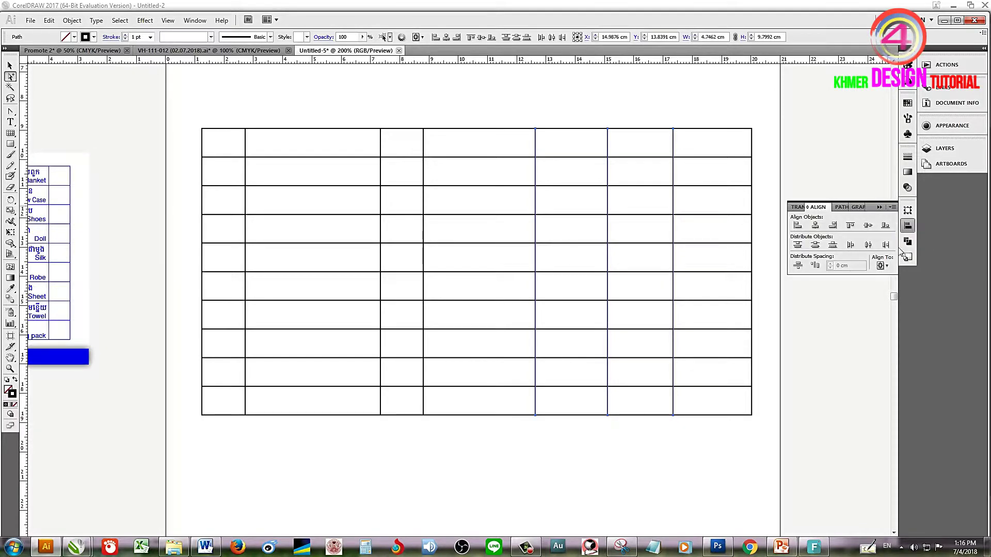
{"action": "left_click", "coordinate": [887, 266]}
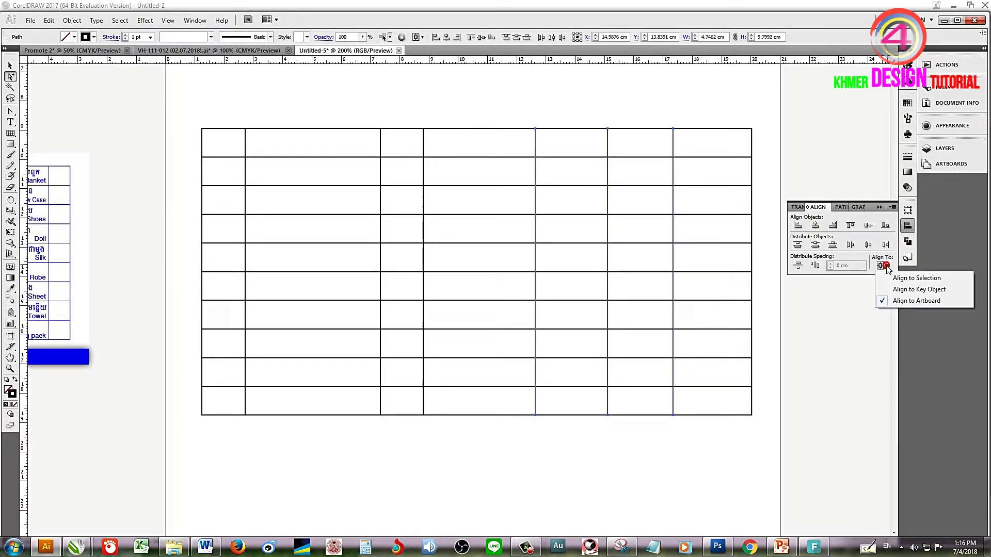
{"action": "left_click", "coordinate": [898, 292]}
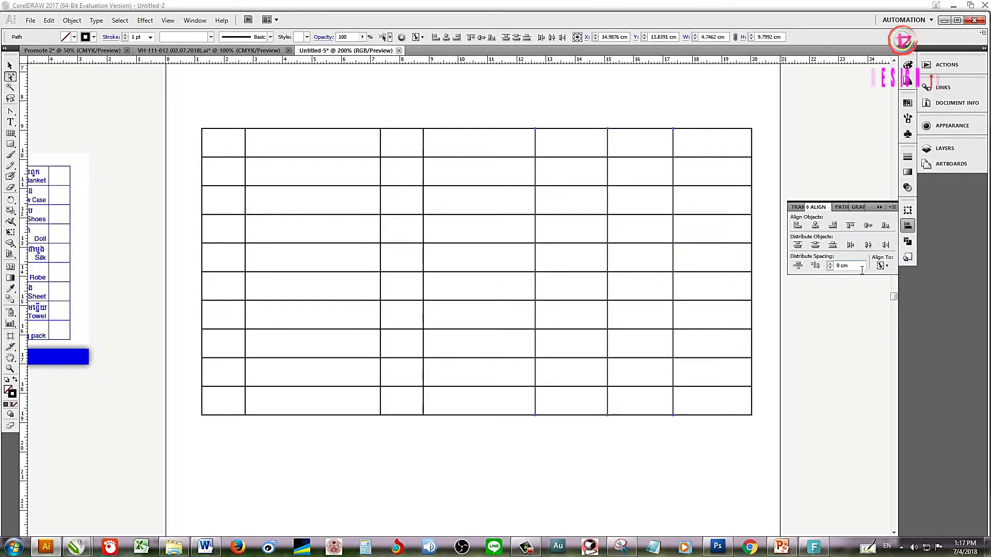
{"action": "left_click", "coordinate": [854, 266]}
{"action": "type", "text": "2"}
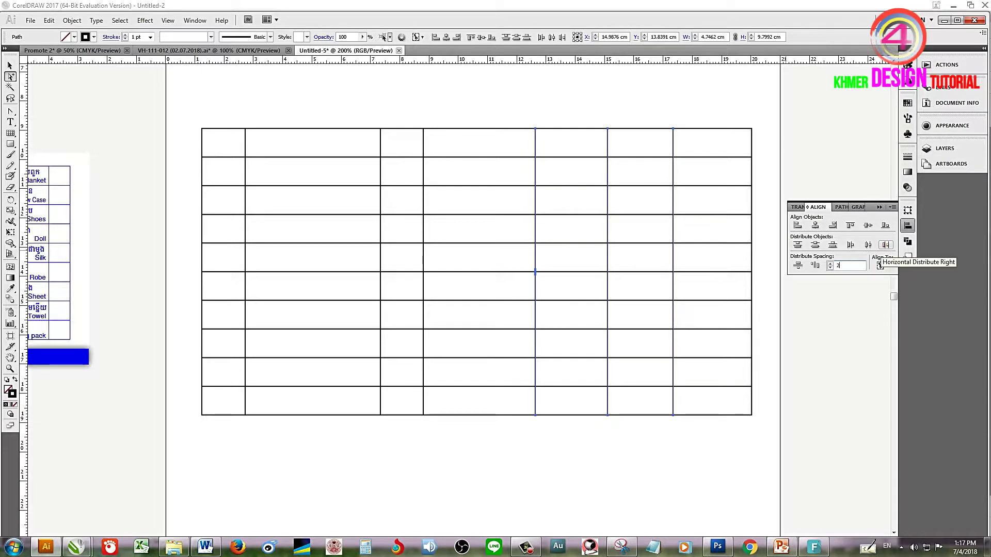
{"action": "left_click", "coordinate": [816, 265]}
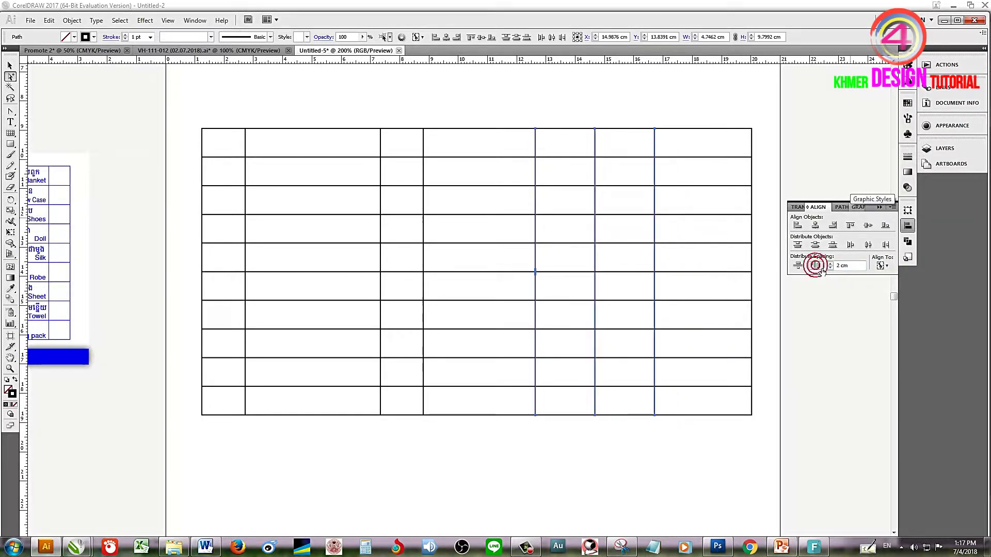
{"action": "left_click", "coordinate": [717, 177]}
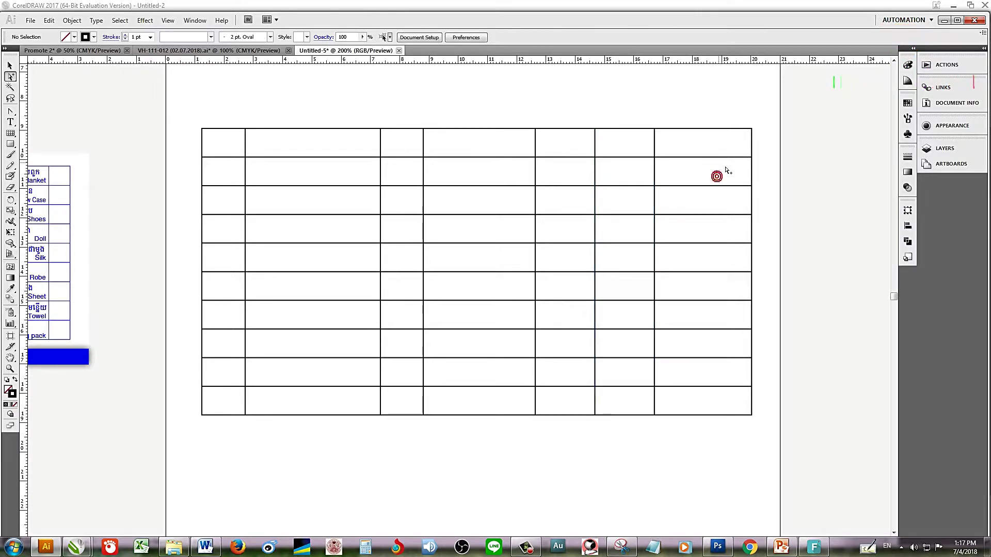
{"action": "left_click_drag", "start_coordinate": [409, 166], "coordinate": [666, 175]}
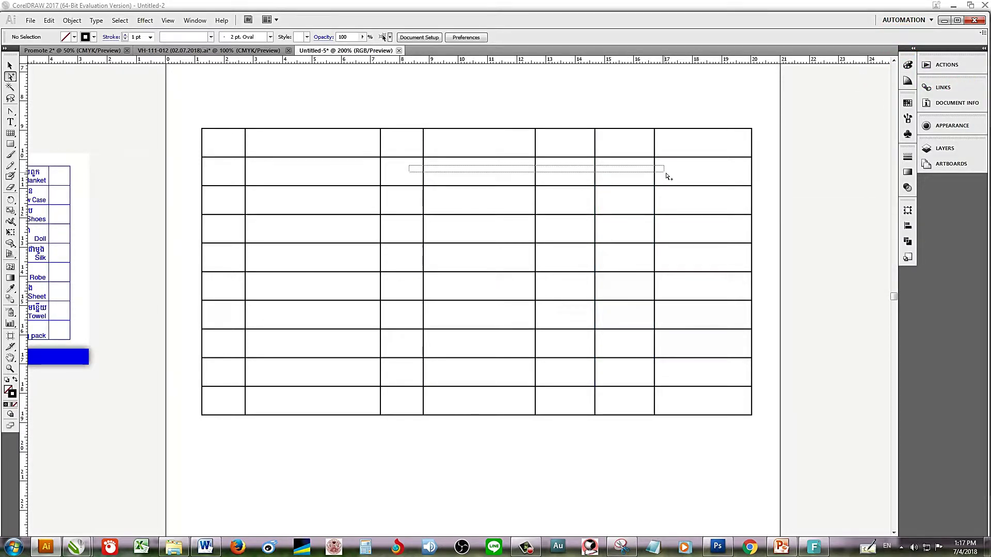
{"action": "left_click", "coordinate": [463, 165]}
{"action": "left_click", "coordinate": [425, 170]}
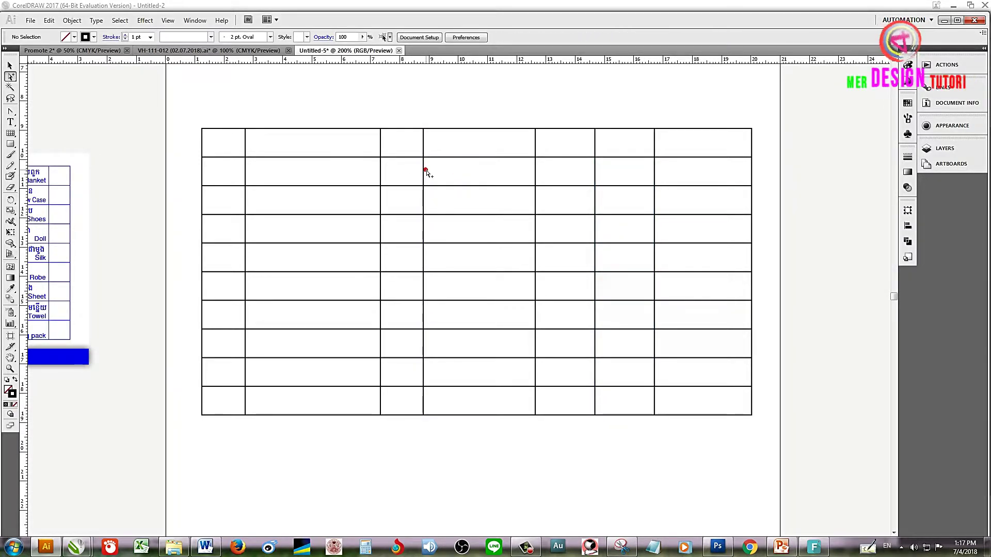
{"action": "left_click", "coordinate": [420, 172]}
{"action": "left_click_drag", "start_coordinate": [531, 171], "coordinate": [585, 179]}
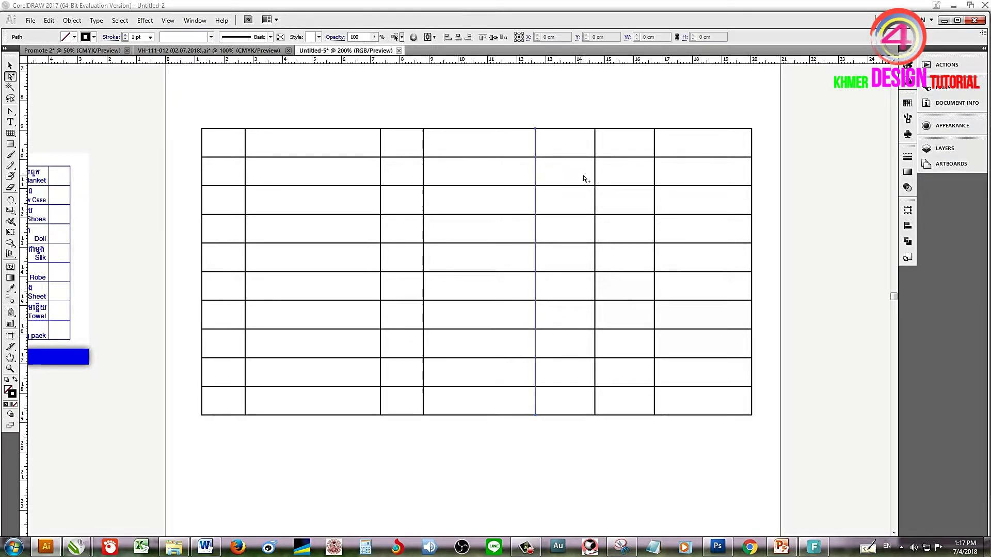
{"action": "left_click_drag", "start_coordinate": [664, 173], "coordinate": [508, 172]}
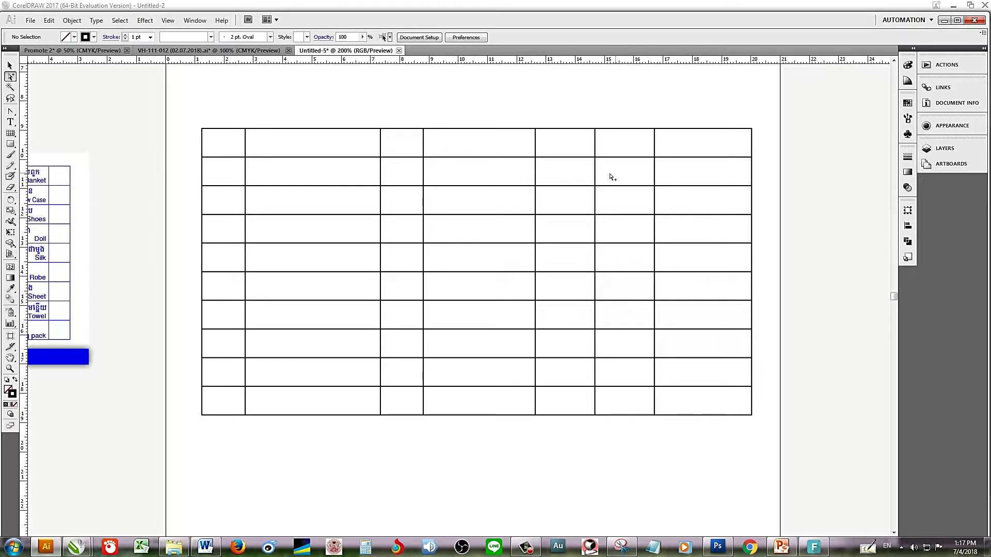
{"action": "left_click", "coordinate": [405, 167]}
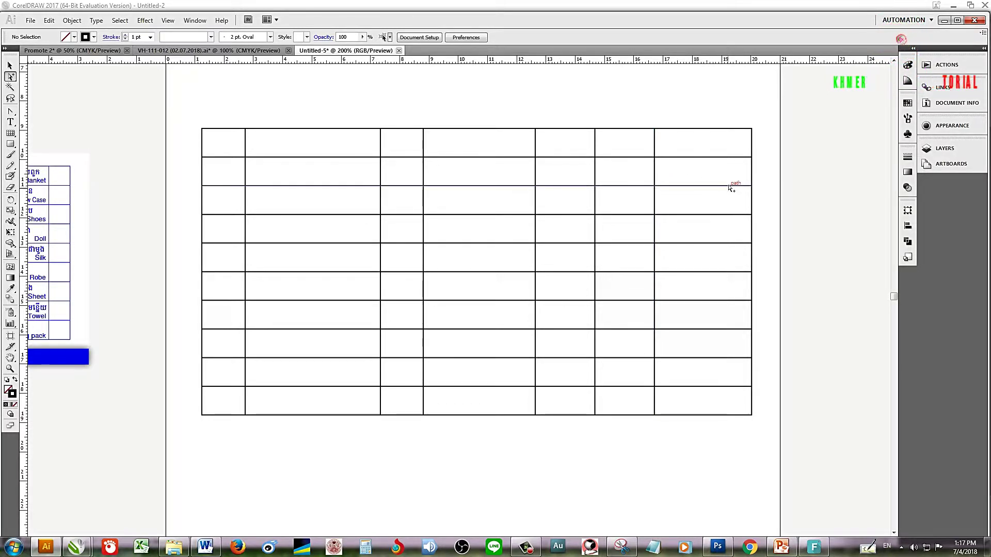
{"action": "left_click_drag", "start_coordinate": [704, 170], "coordinate": [405, 181]}
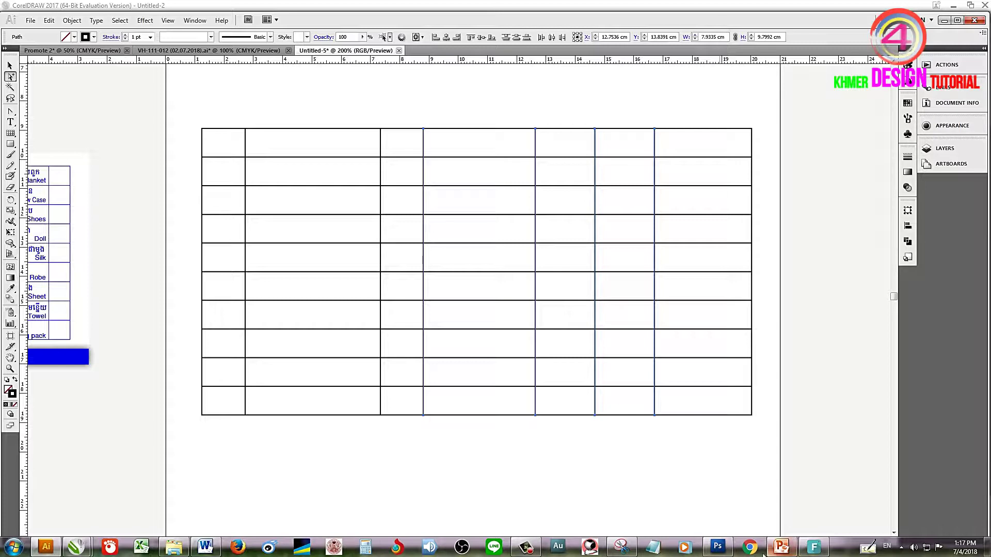
{"action": "left_click", "coordinate": [590, 549]}
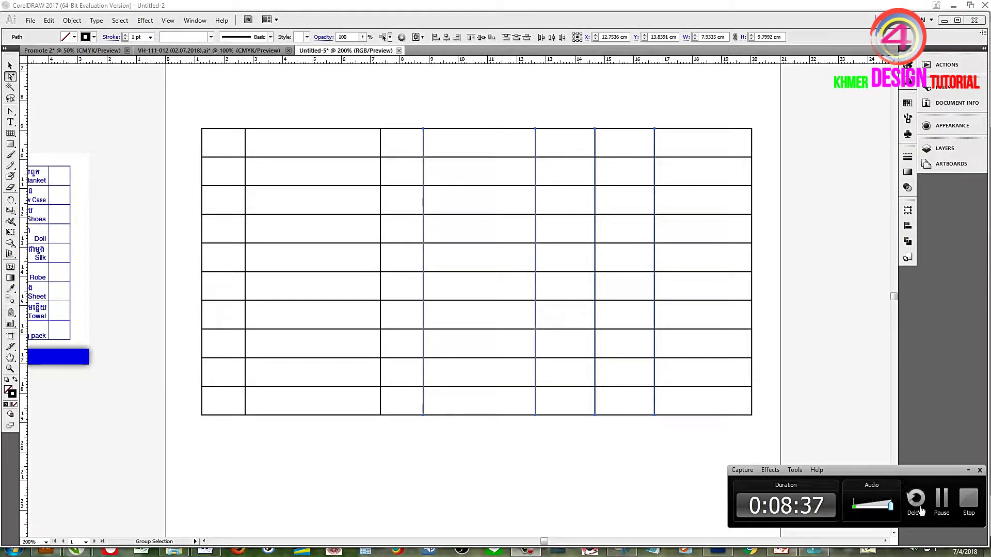
Step: Switch to the Group Selection Tool and marquee-select the table's vertical column lines
{"action": "left_click", "coordinate": [941, 508]}
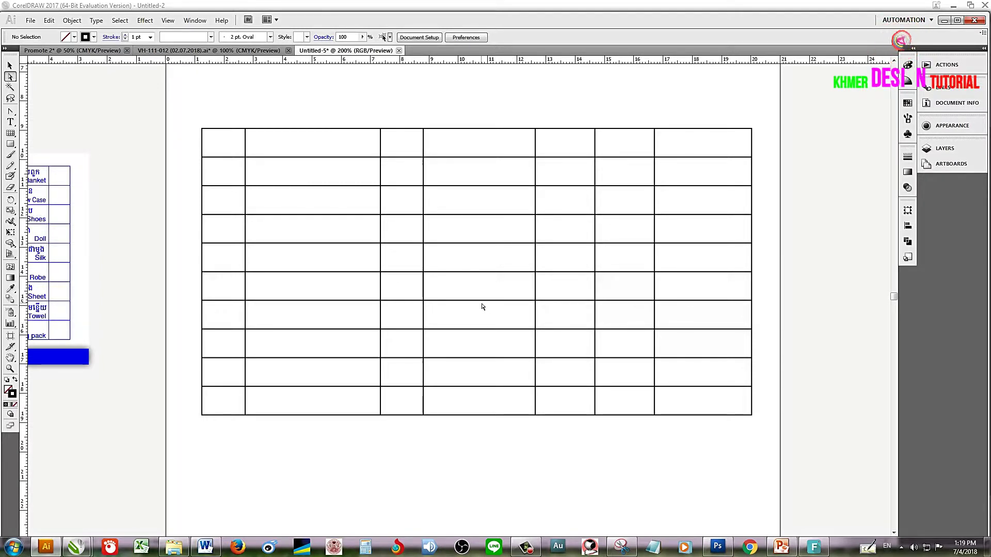
{"action": "key", "text": "p"}
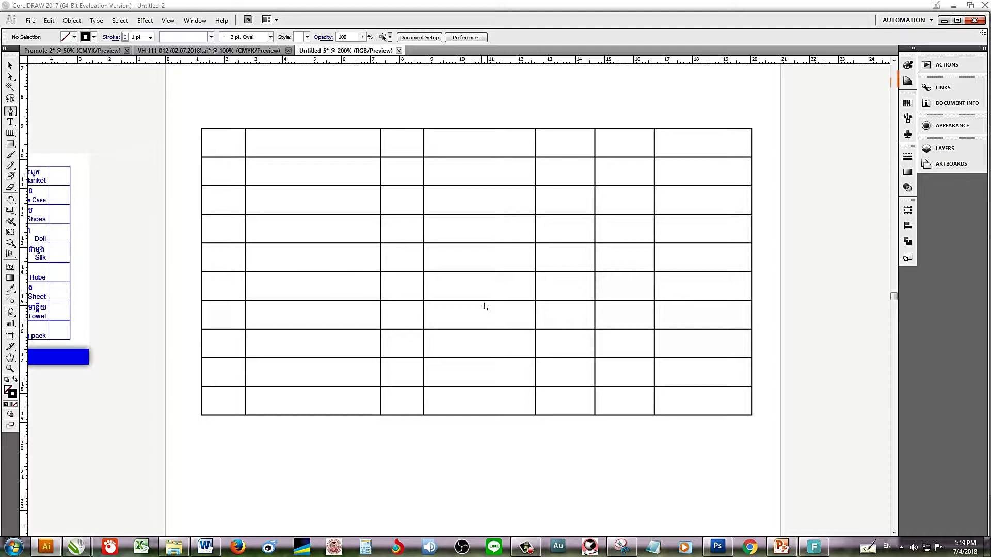
{"action": "key", "text": "a"}
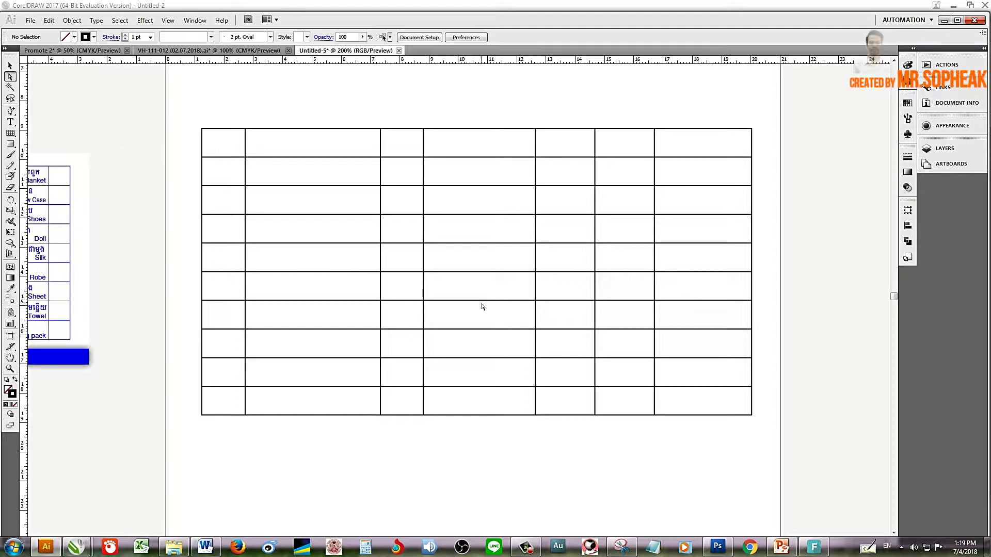
{"action": "key", "text": "k"}
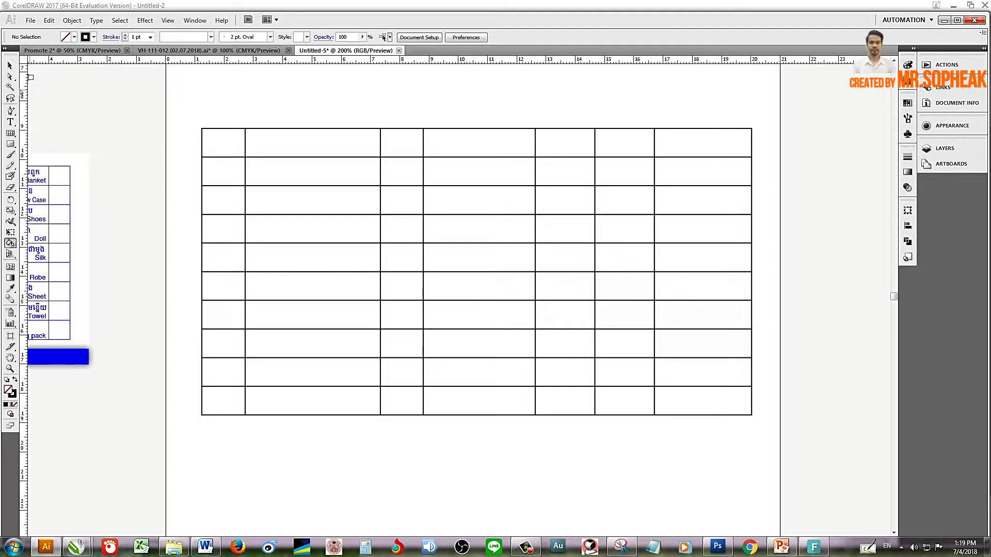
{"action": "left_click", "coordinate": [9, 77]}
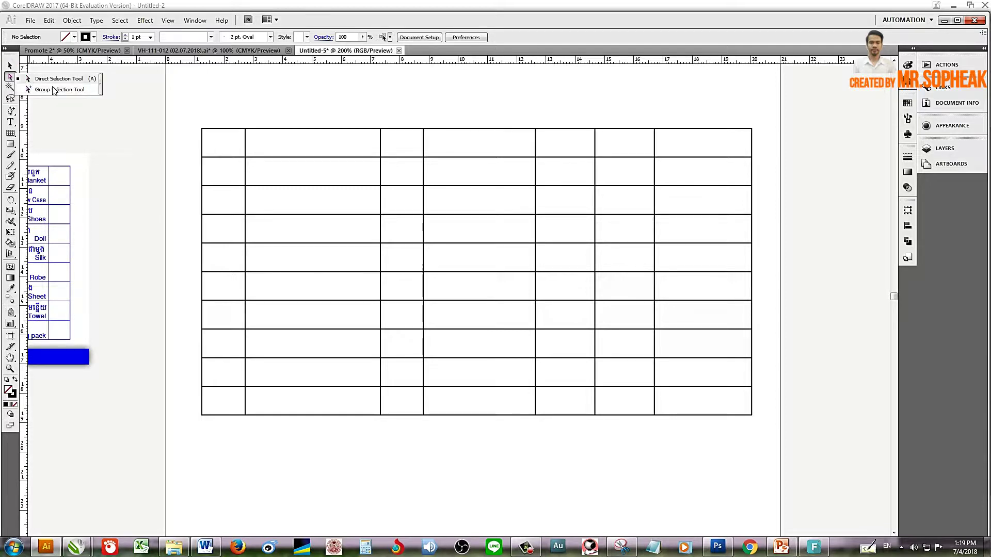
{"action": "left_click", "coordinate": [84, 90]}
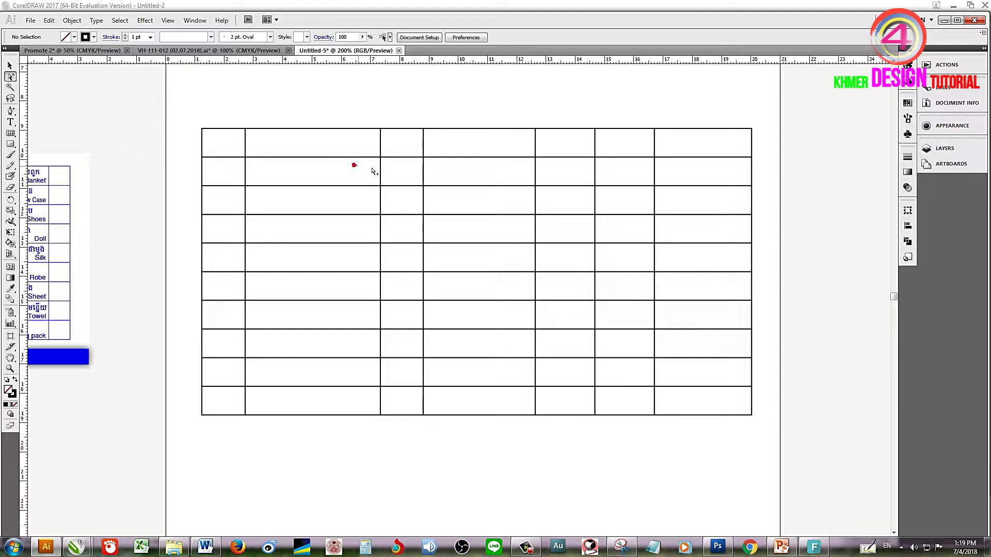
{"action": "left_click_drag", "start_coordinate": [372, 171], "coordinate": [672, 177]}
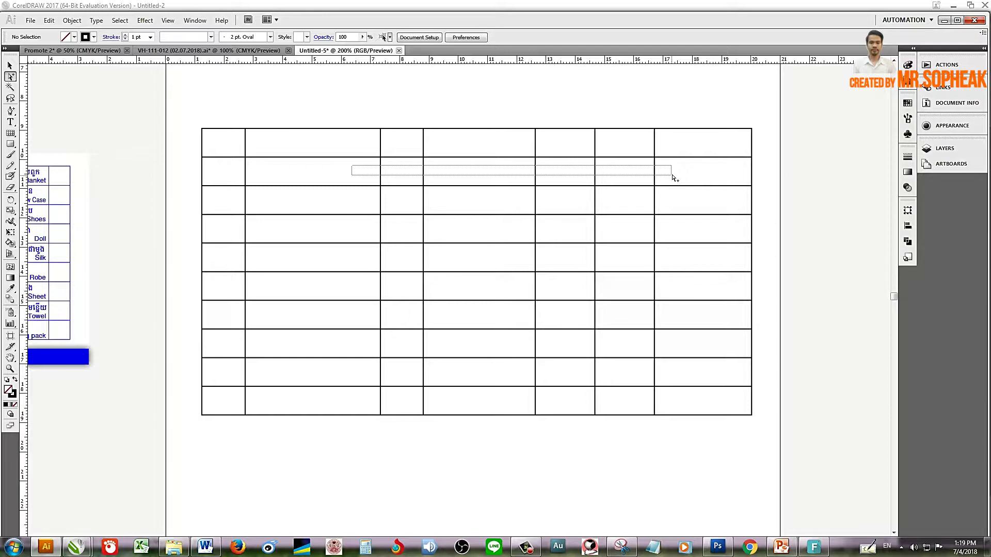
{"action": "left_click_drag", "start_coordinate": [672, 177], "coordinate": [672, 178]}
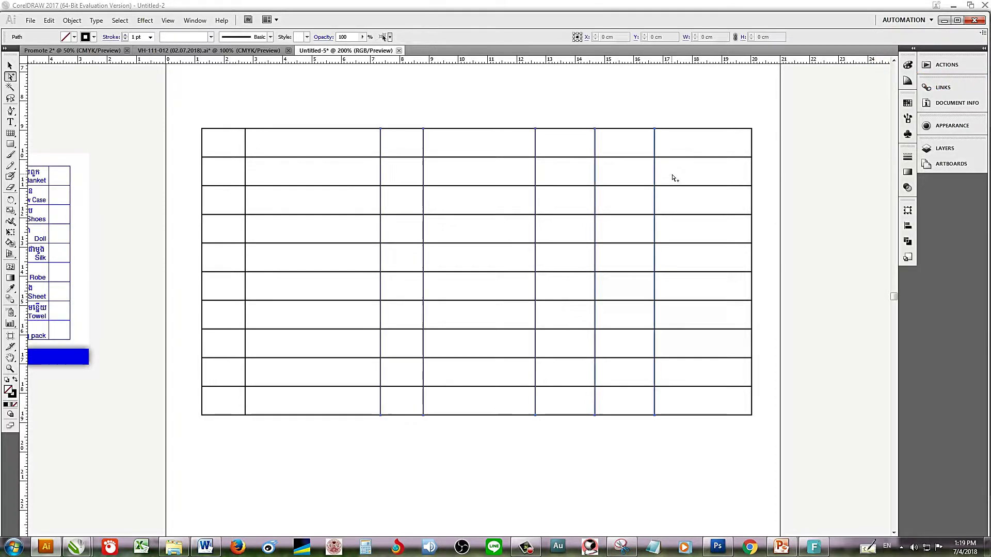
Step: Open the Align panel via Window, set Align to Key Object, and enter 3 cm spacing
{"action": "left_click", "coordinate": [908, 226]}
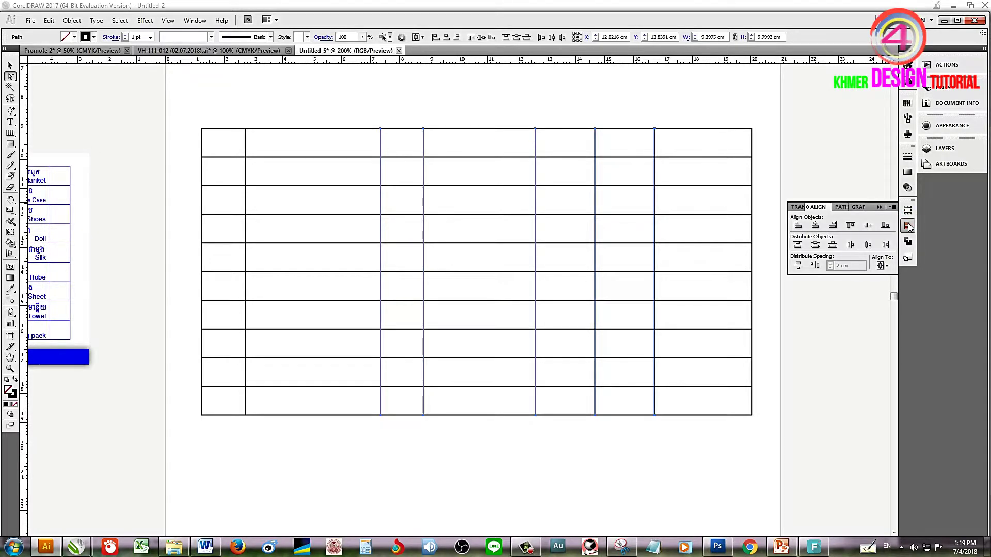
{"action": "left_click", "coordinate": [190, 22]}
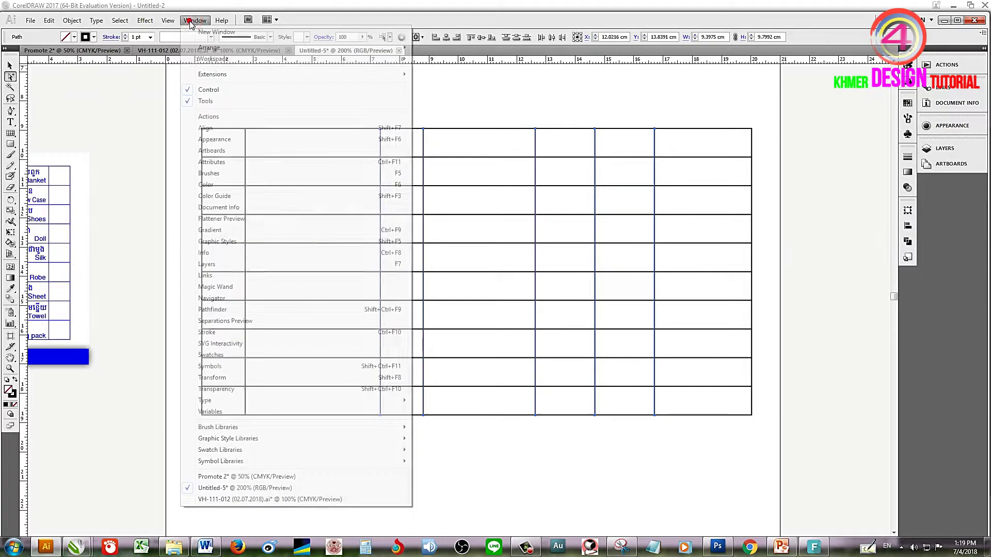
{"action": "left_click", "coordinate": [223, 20]}
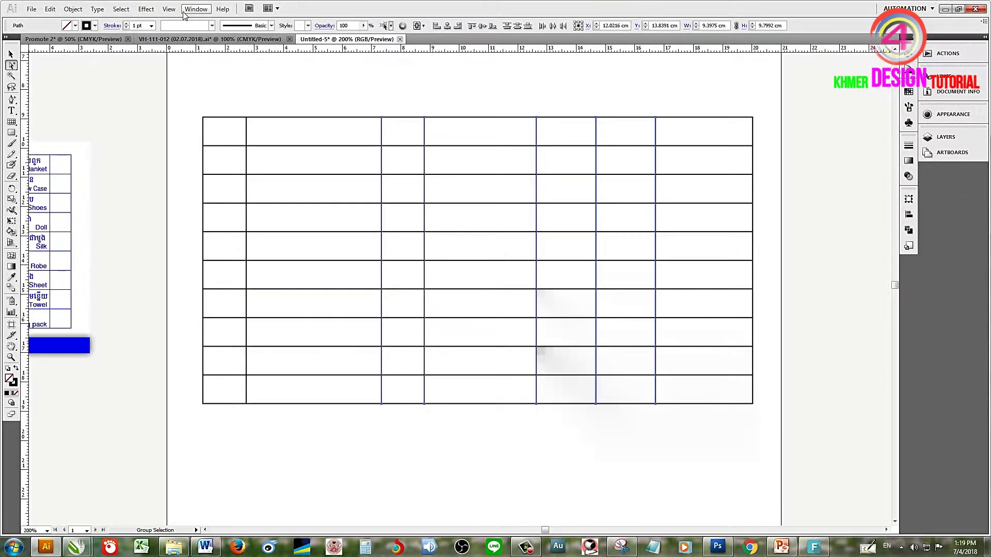
{"action": "left_click", "coordinate": [186, 10]}
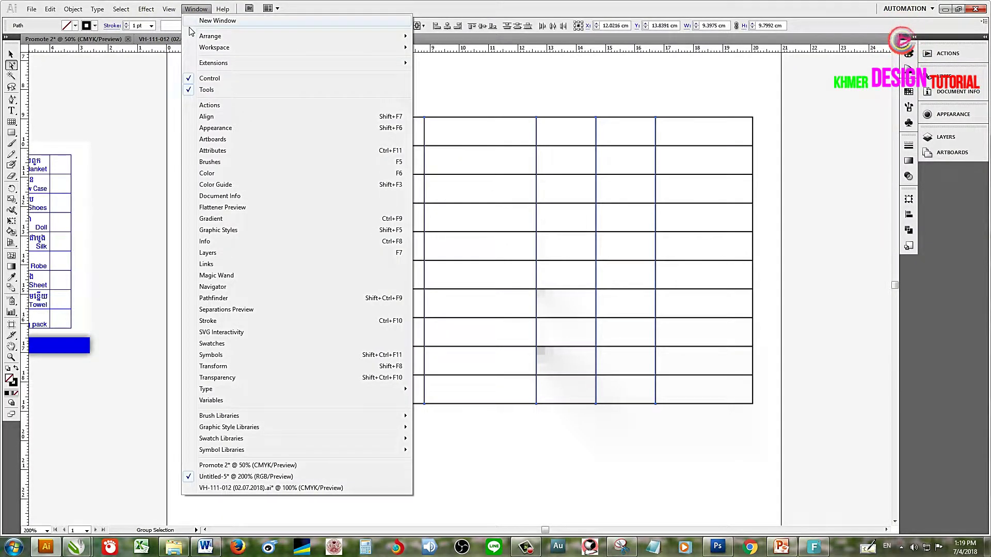
{"action": "left_click", "coordinate": [227, 117]}
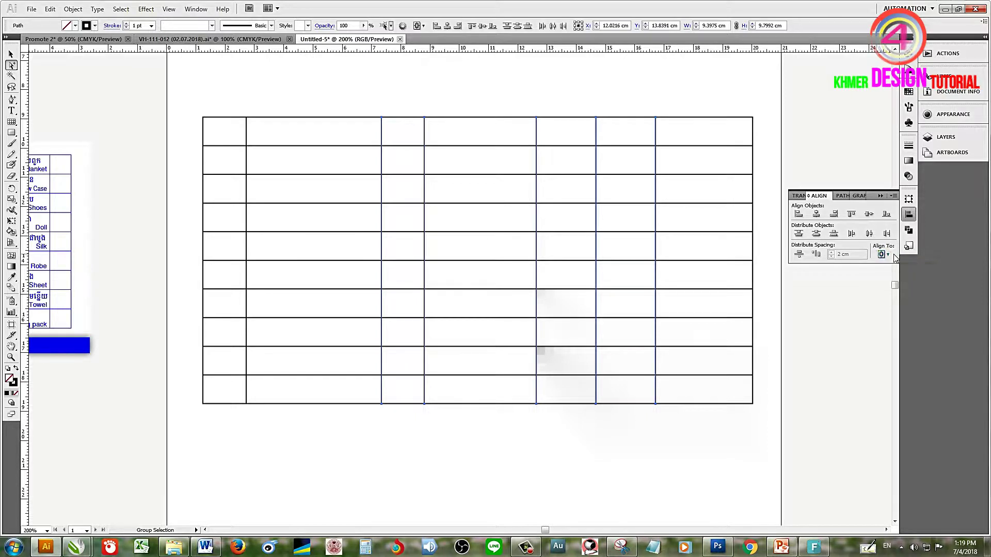
{"action": "left_click", "coordinate": [887, 256]}
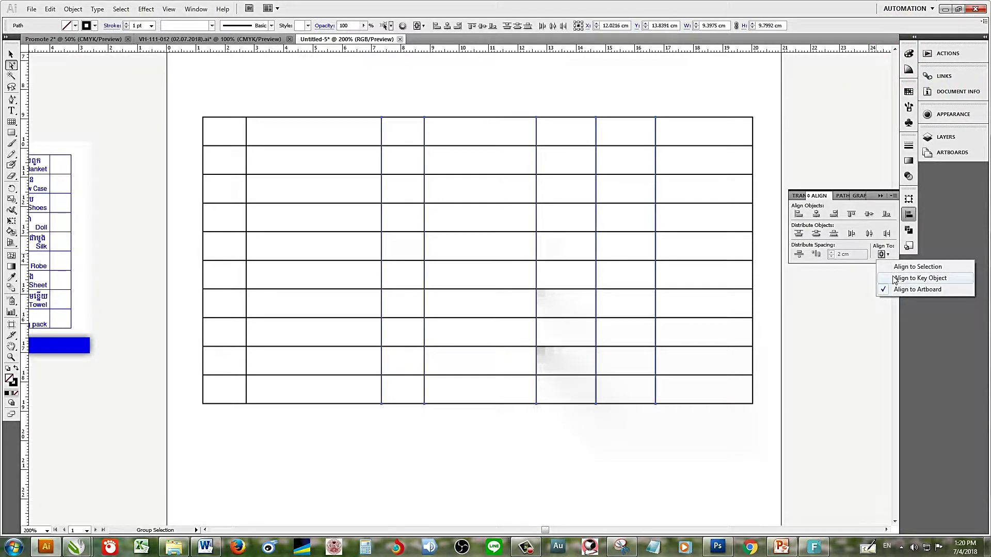
{"action": "left_click", "coordinate": [895, 279]}
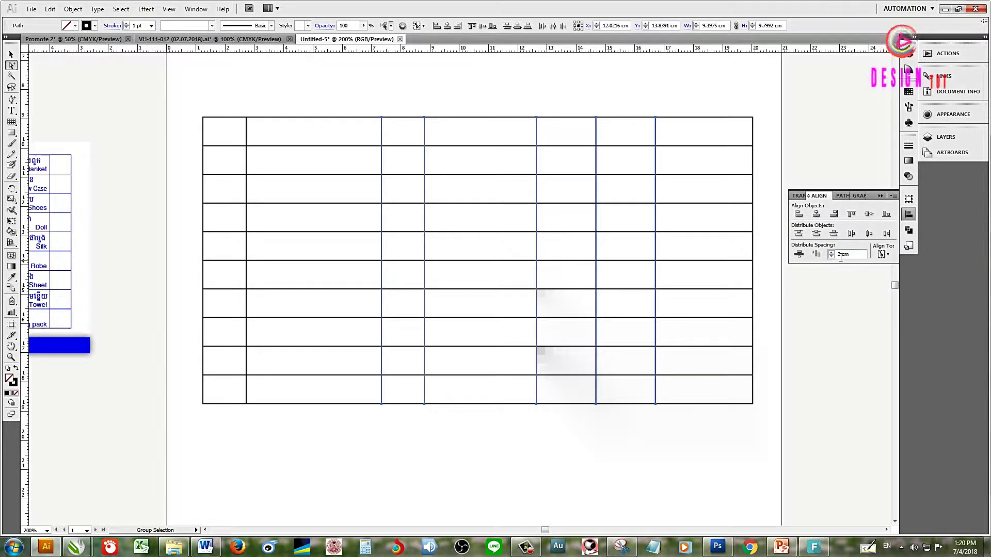
{"action": "left_click", "coordinate": [840, 254]}
{"action": "type", "text": "3"}
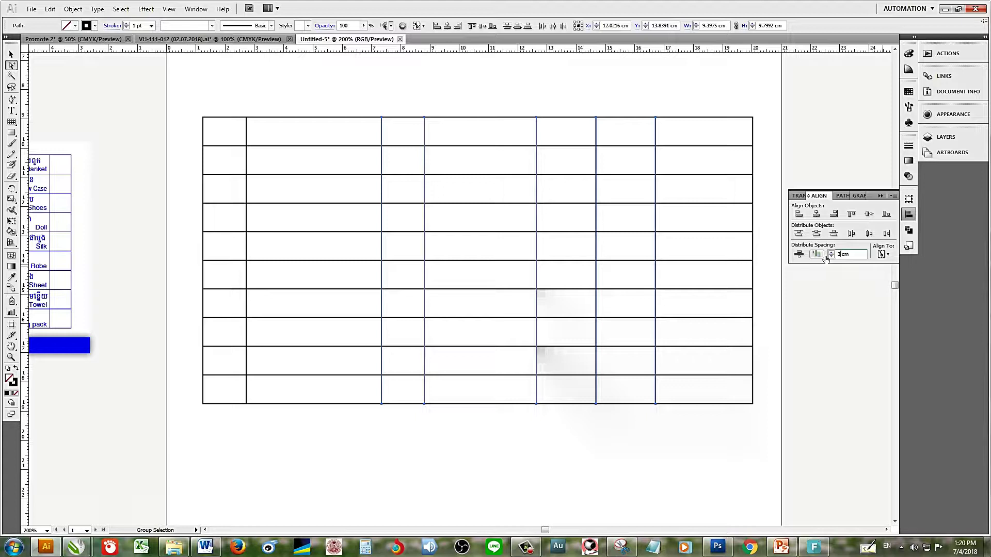
Step: Distribute the column lines 3 cm apart and shift them all to the left
{"action": "left_click", "coordinate": [825, 257]}
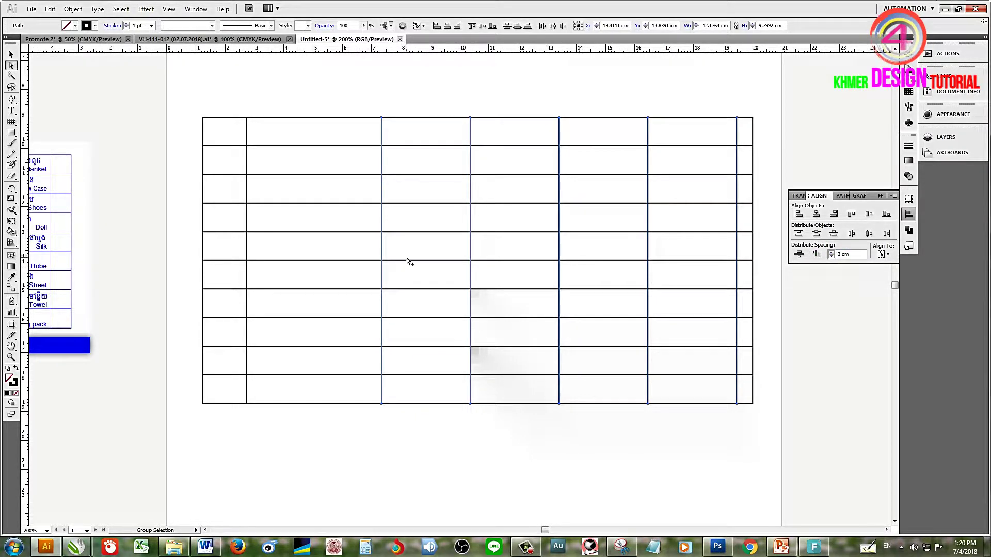
{"action": "left_click_drag", "start_coordinate": [383, 253], "coordinate": [368, 254]}
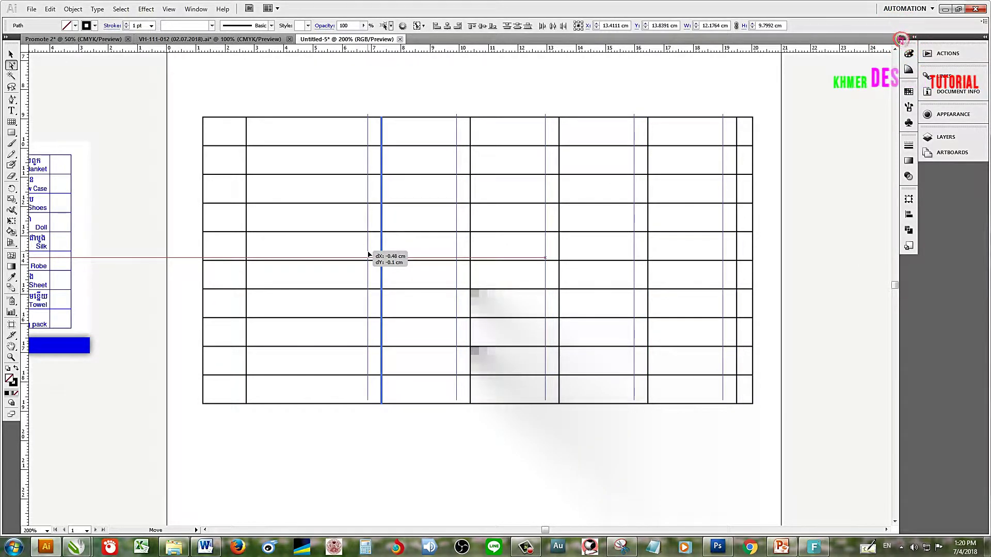
{"action": "left_click_drag", "start_coordinate": [368, 254], "coordinate": [358, 254]}
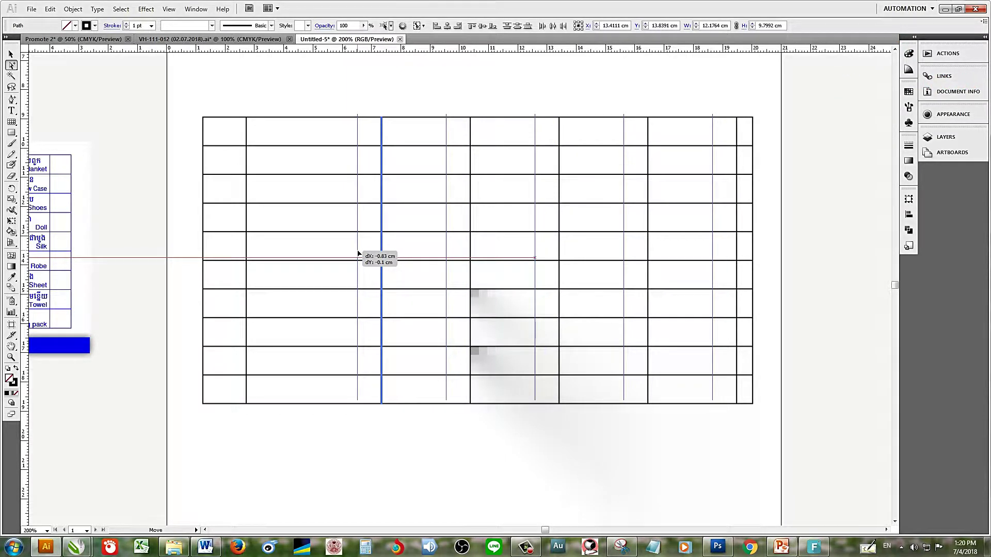
{"action": "left_click_drag", "start_coordinate": [359, 253], "coordinate": [339, 256]}
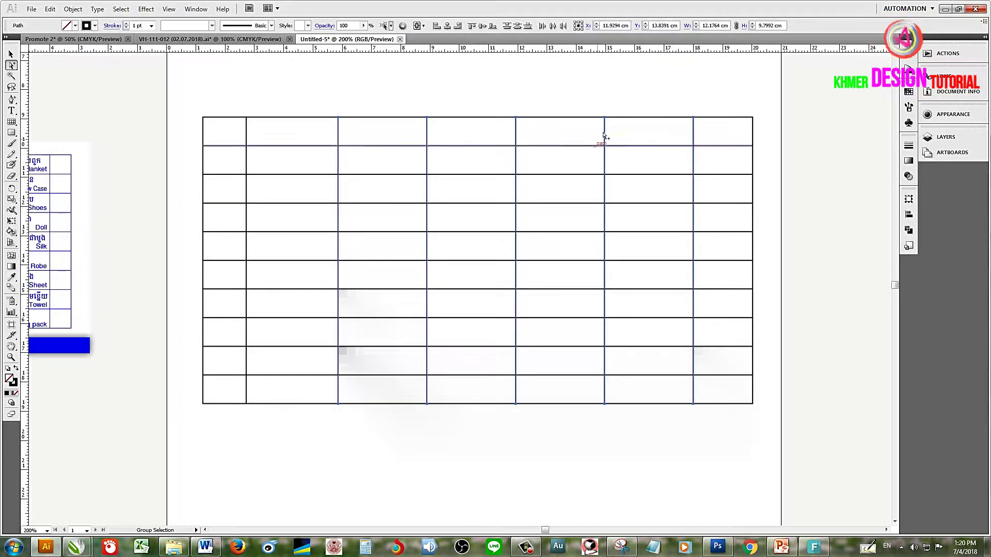
Step: Drag individual column lines to widen the second column and narrow the fourth
{"action": "left_click", "coordinate": [633, 90]}
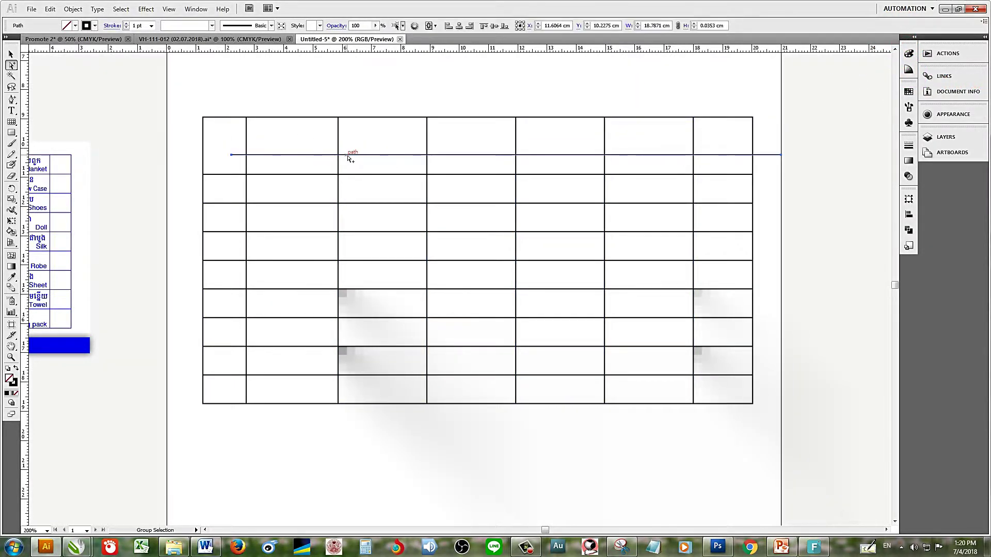
{"action": "left_click", "coordinate": [343, 147]}
{"action": "left_click_drag", "start_coordinate": [339, 156], "coordinate": [529, 168]}
{"action": "left_click", "coordinate": [559, 154]}
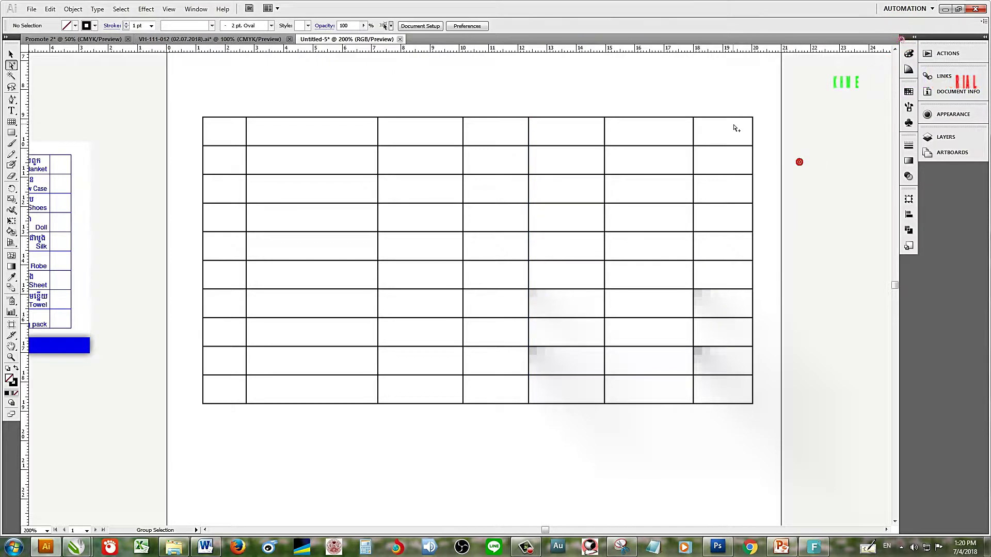
{"action": "scroll", "coordinate": [736, 134], "scroll_direction": "down", "scroll_amount": 1}
{"action": "left_click_drag", "start_coordinate": [804, 180], "coordinate": [798, 153]}
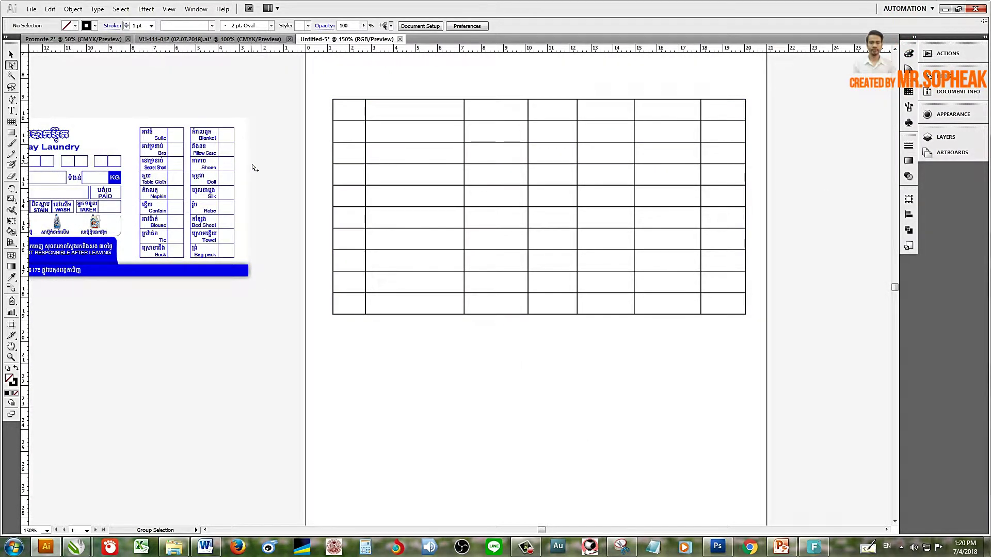
Step: Select the entire grid table and delete it, leaving the laundry garment checklist in view
{"action": "left_click_drag", "start_coordinate": [293, 93], "coordinate": [796, 327]}
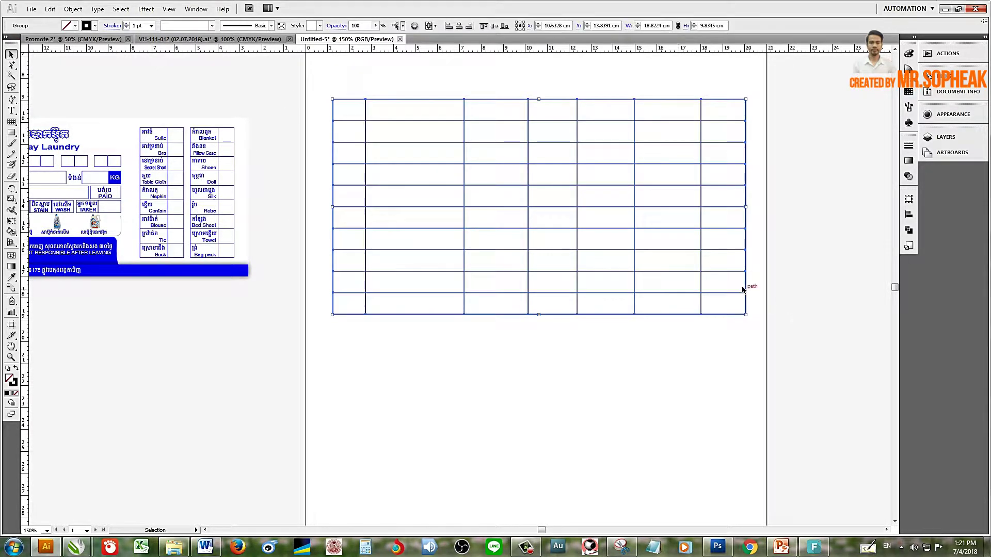
{"action": "left_click_drag", "start_coordinate": [484, 283], "coordinate": [570, 301]}
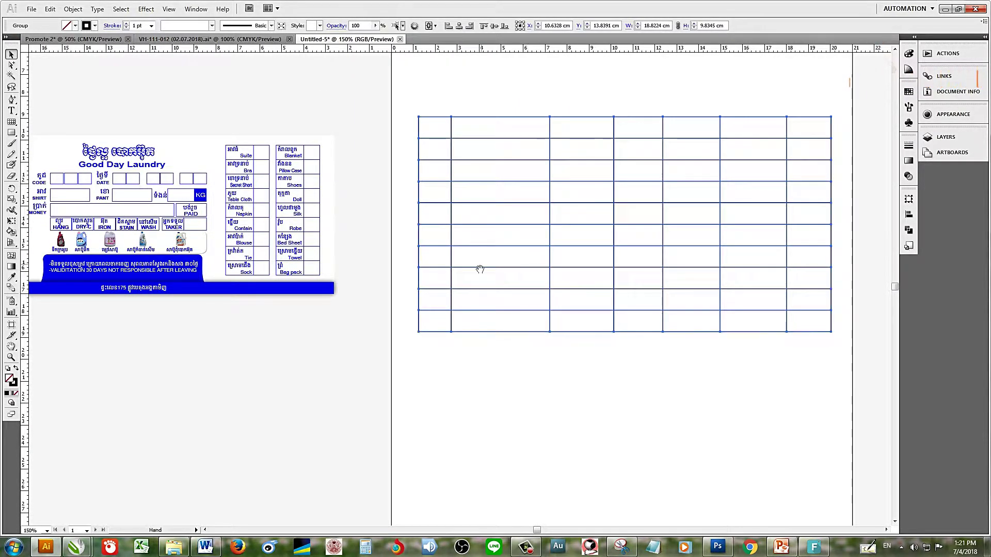
{"action": "left_click_drag", "start_coordinate": [532, 274], "coordinate": [667, 285]}
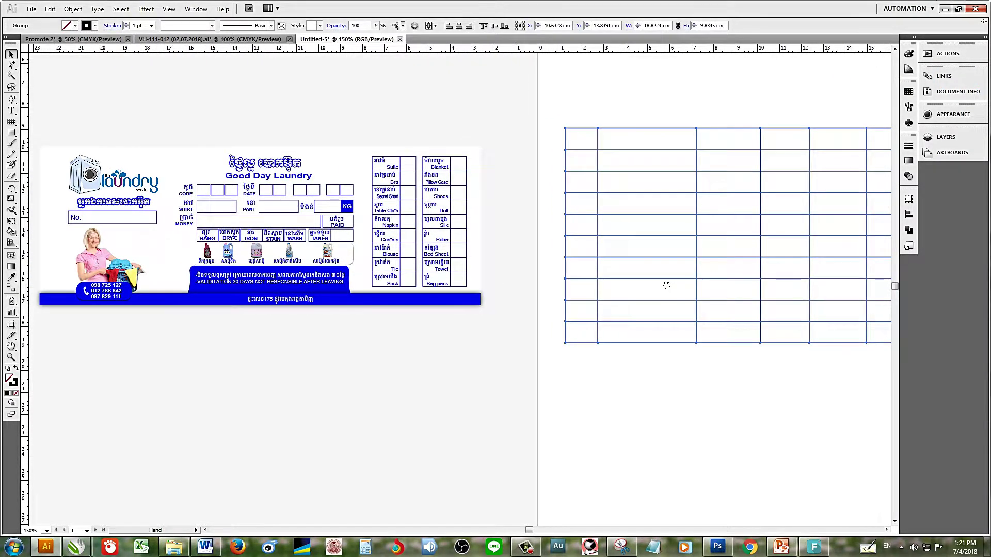
{"action": "key", "text": "v"}
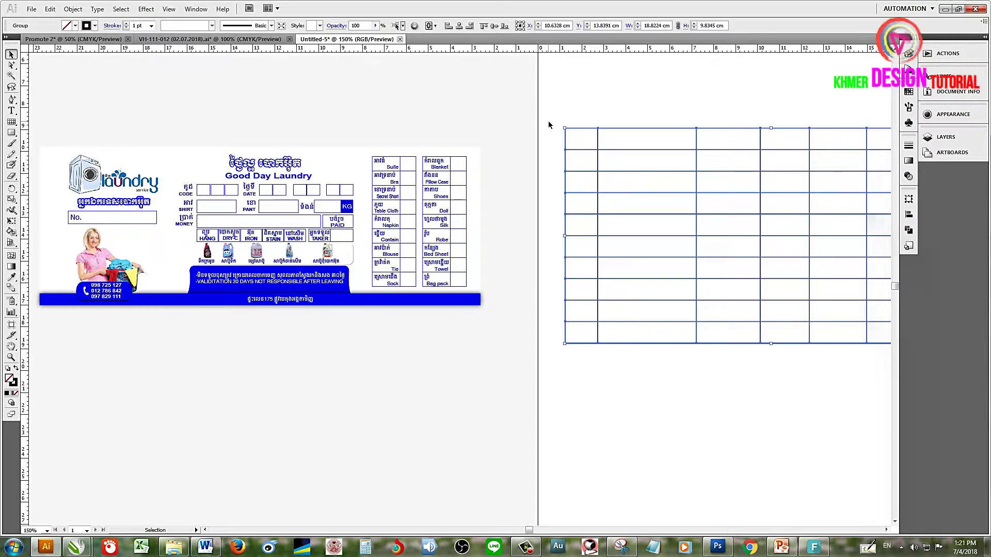
{"action": "left_click_drag", "start_coordinate": [721, 106], "coordinate": [542, 105]}
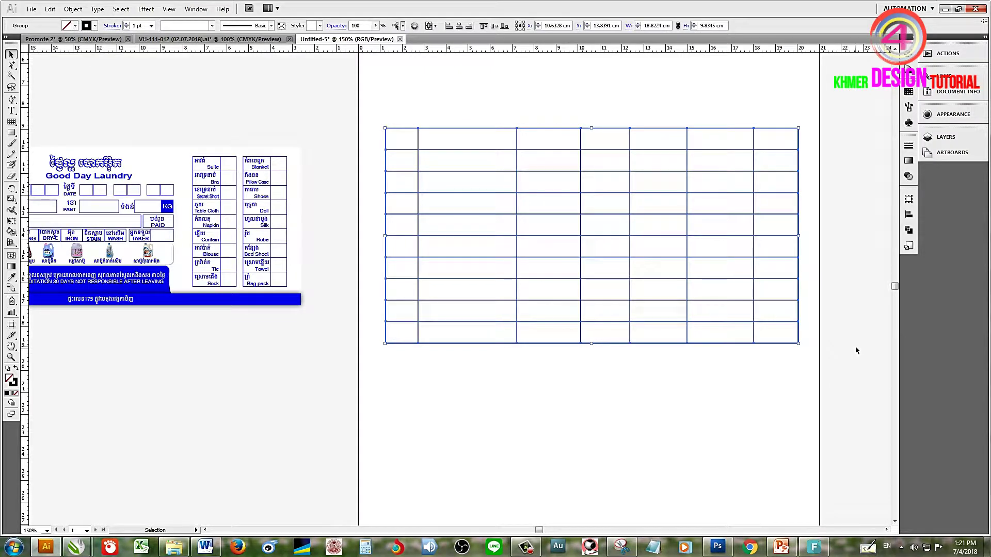
{"action": "key", "text": "Delete"}
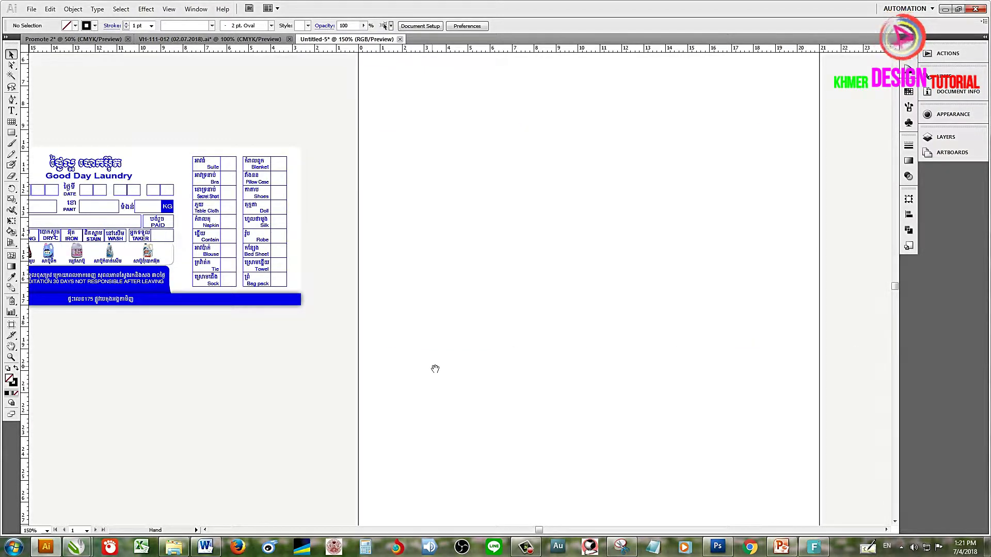
{"action": "left_click_drag", "start_coordinate": [435, 368], "coordinate": [564, 294]}
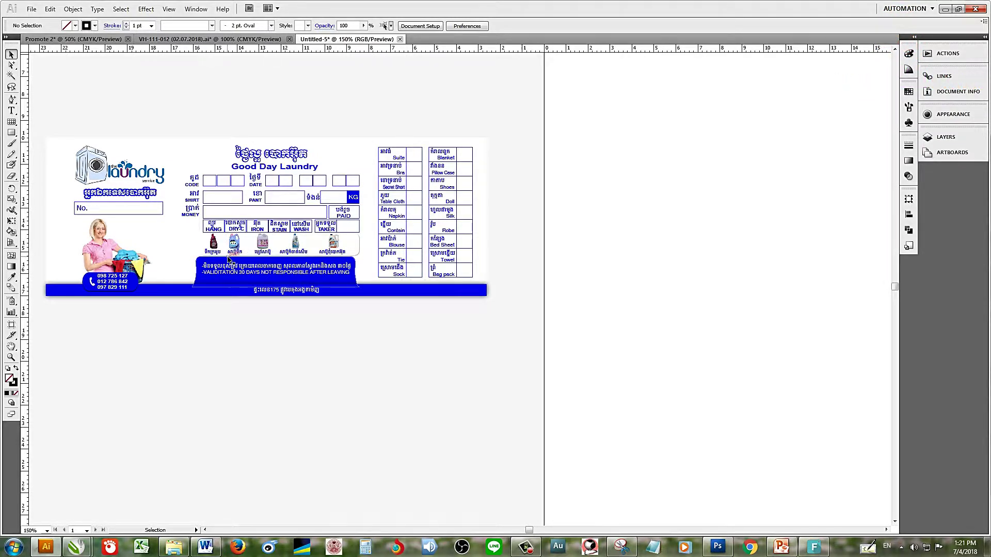
Step: Pull a vertical guide onto the blank page at X = 2 cm and zoom in to 150%
{"action": "mouse_move", "coordinate": [679, 270]}
{"action": "left_mouse_down"}
{"action": "mouse_move", "coordinate": [661, 239]}
{"action": "mouse_move", "coordinate": [737, 288]}
{"action": "mouse_move", "coordinate": [654, 223]}
{"action": "mouse_move", "coordinate": [573, 247]}
{"action": "mouse_move", "coordinate": [542, 339]}
{"action": "mouse_move", "coordinate": [615, 325]}
{"action": "mouse_move", "coordinate": [563, 294]}
{"action": "mouse_move", "coordinate": [559, 310]}
{"action": "left_mouse_up"}
{"action": "scroll", "coordinate": [535, 228], "scroll_direction": "down", "scroll_amount": 1}
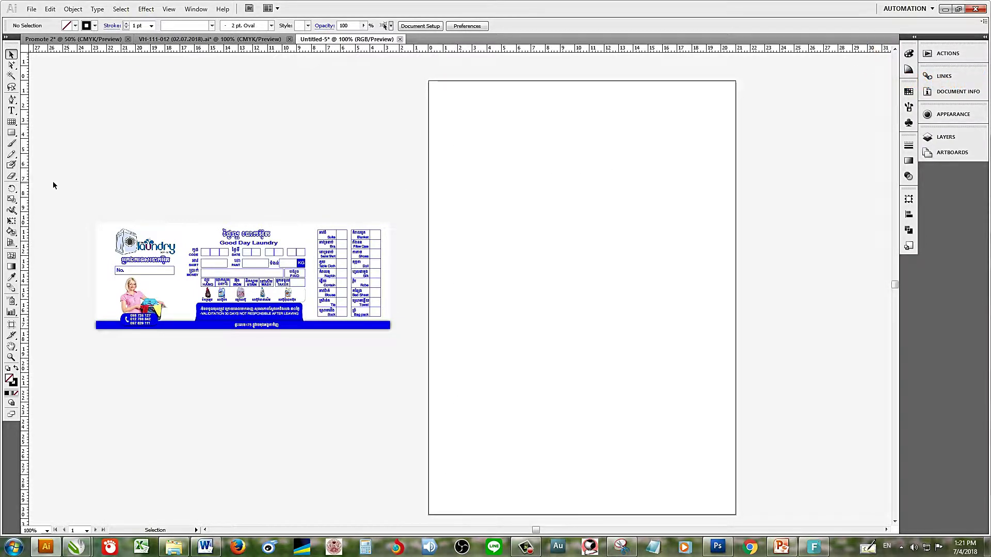
{"action": "left_click_drag", "start_coordinate": [24, 178], "coordinate": [454, 212]}
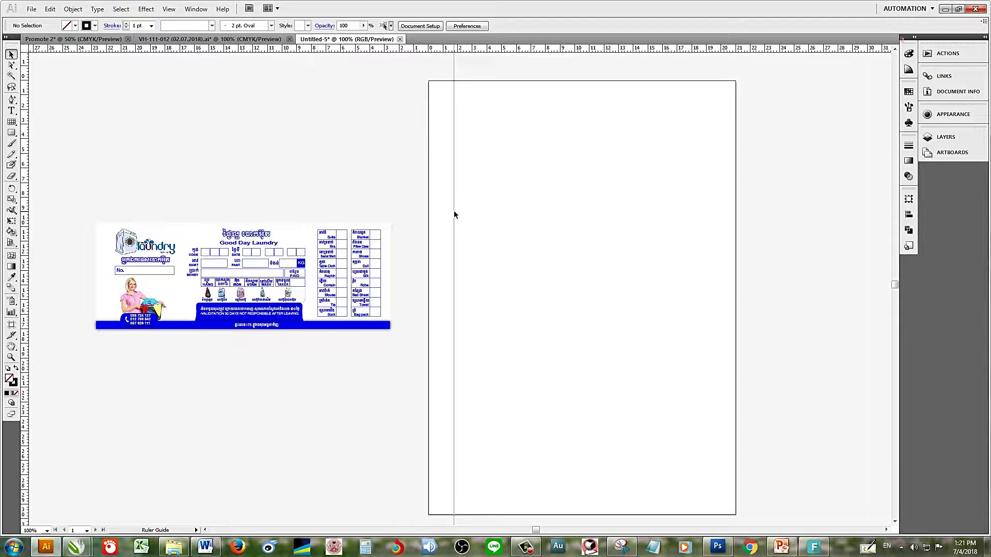
{"action": "left_click_drag", "start_coordinate": [454, 214], "coordinate": [455, 212]}
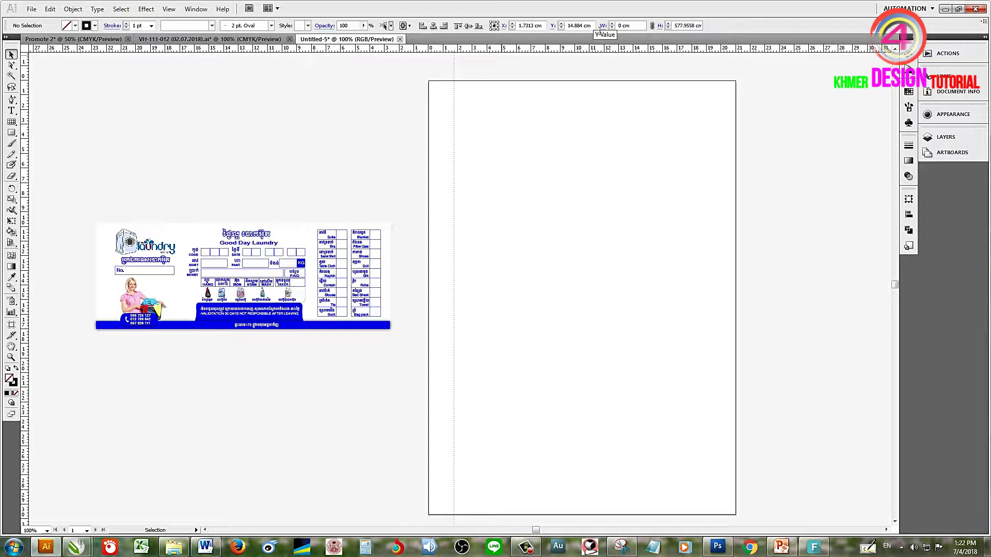
{"action": "key", "text": "shift+Tab"}
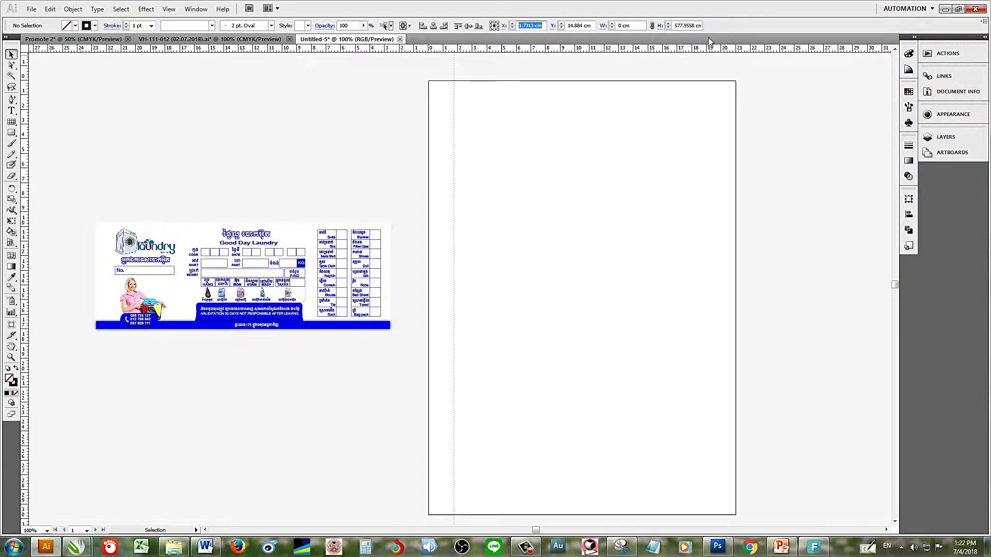
{"action": "type", "text": "2"}
{"action": "key", "text": "Return"}
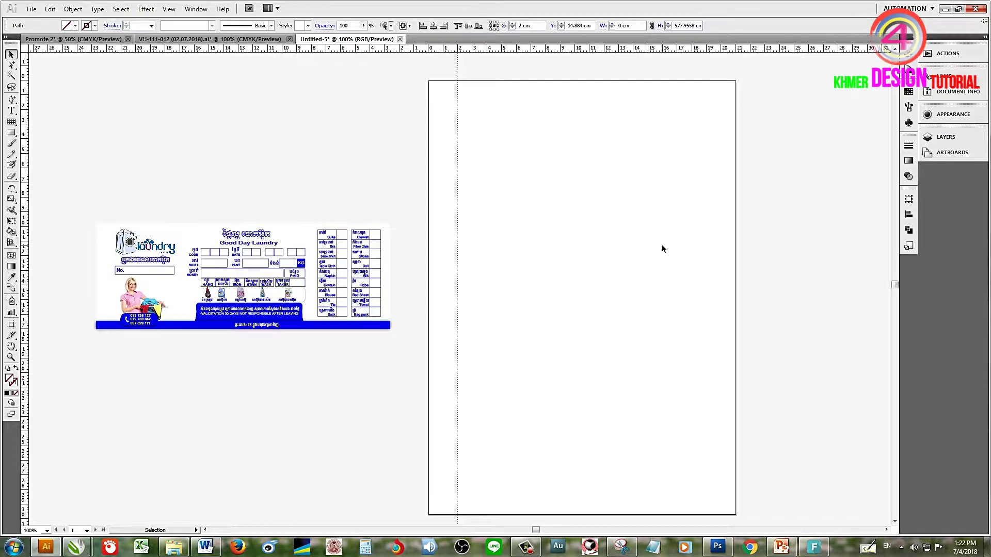
{"action": "left_click_drag", "start_coordinate": [596, 234], "coordinate": [555, 213]}
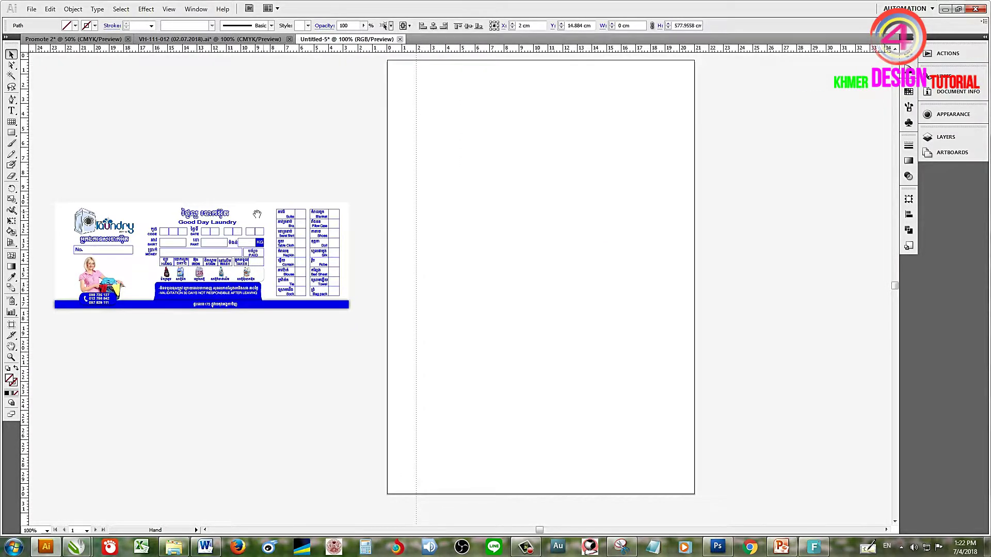
{"action": "key", "text": "ctrl+plus"}
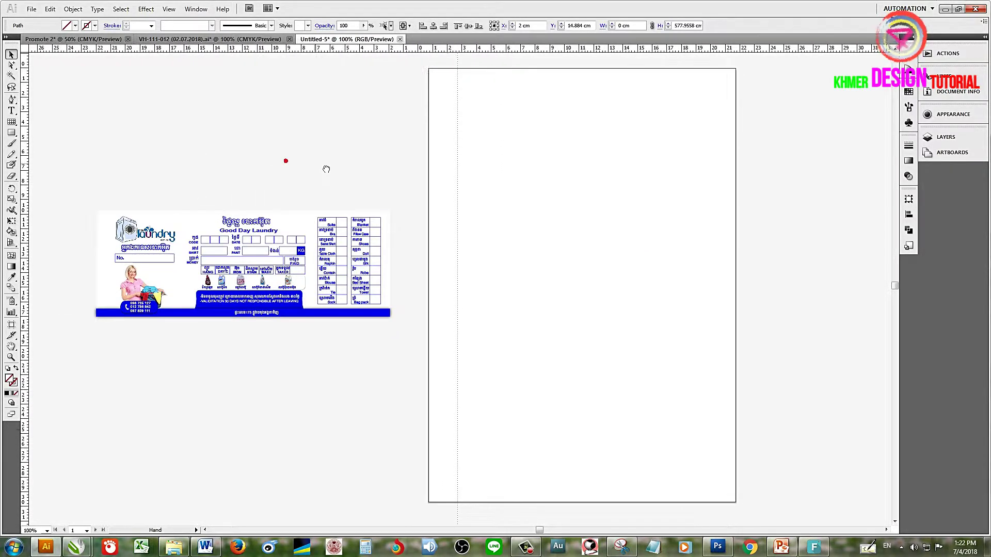
{"action": "left_click", "coordinate": [515, 174]}
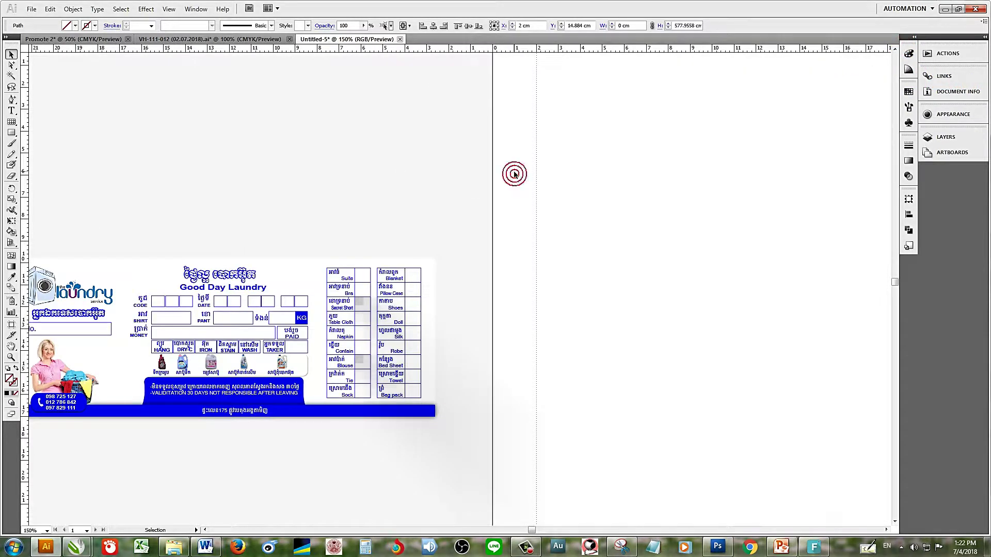
{"action": "scroll", "coordinate": [361, 191], "scroll_direction": "left", "scroll_amount": 3}
{"action": "left_click", "coordinate": [290, 277]}
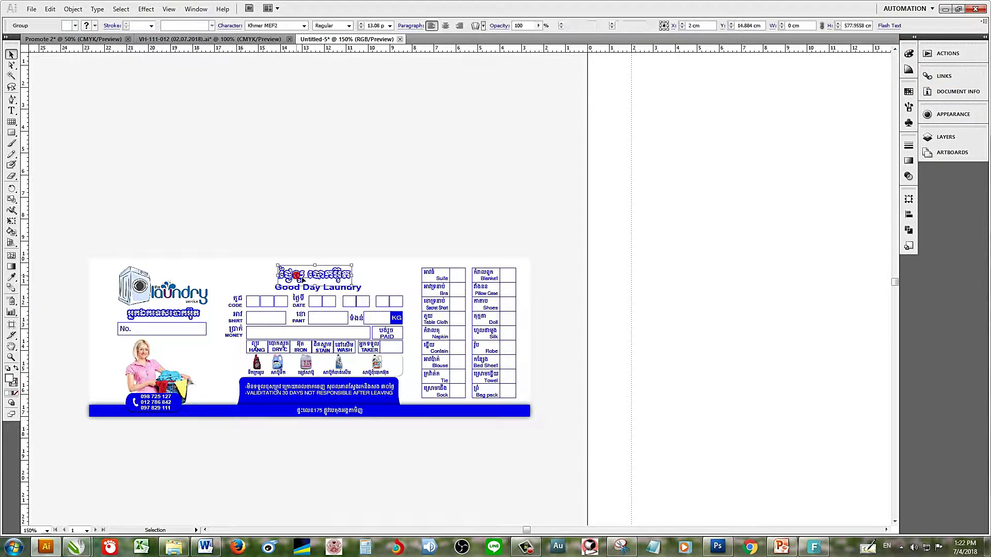
{"action": "left_click_drag", "start_coordinate": [289, 277], "coordinate": [585, 135]}
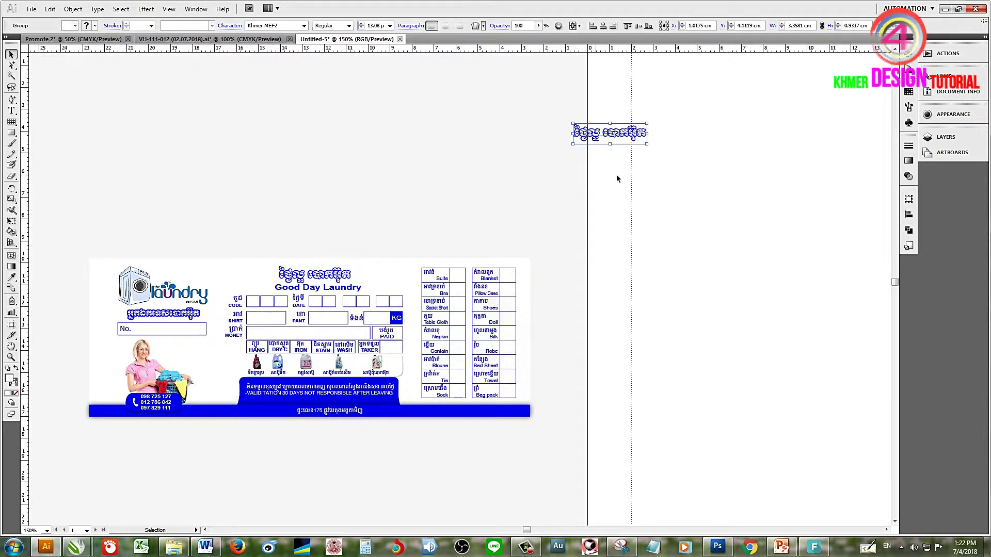
{"action": "mouse_move", "coordinate": [740, 187]}
{"action": "left_mouse_down"}
{"action": "mouse_move", "coordinate": [699, 229]}
{"action": "mouse_move", "coordinate": [691, 333]}
{"action": "left_mouse_up"}
{"action": "left_click_drag", "start_coordinate": [575, 289], "coordinate": [383, 246]}
{"action": "right_click", "coordinate": [397, 222]}
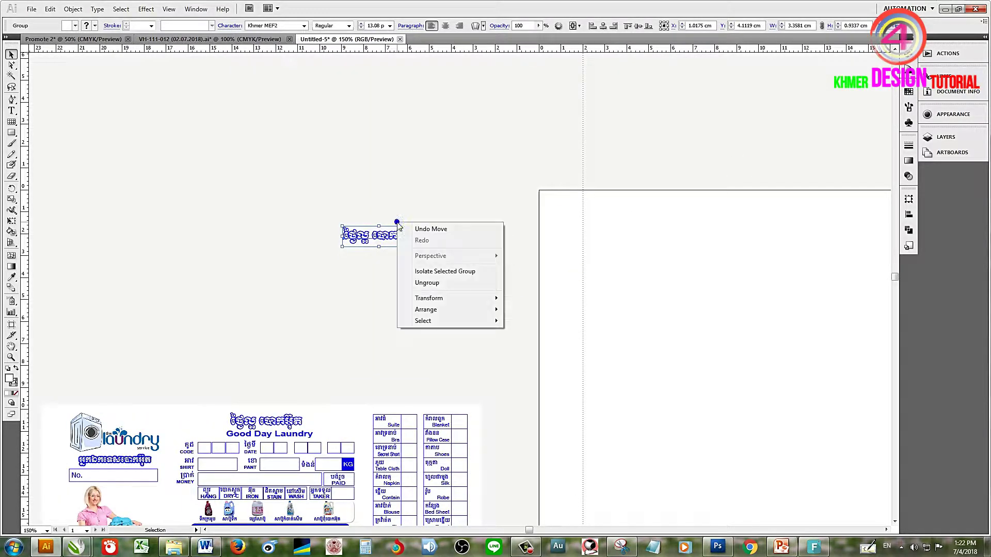
{"action": "left_click", "coordinate": [394, 292]}
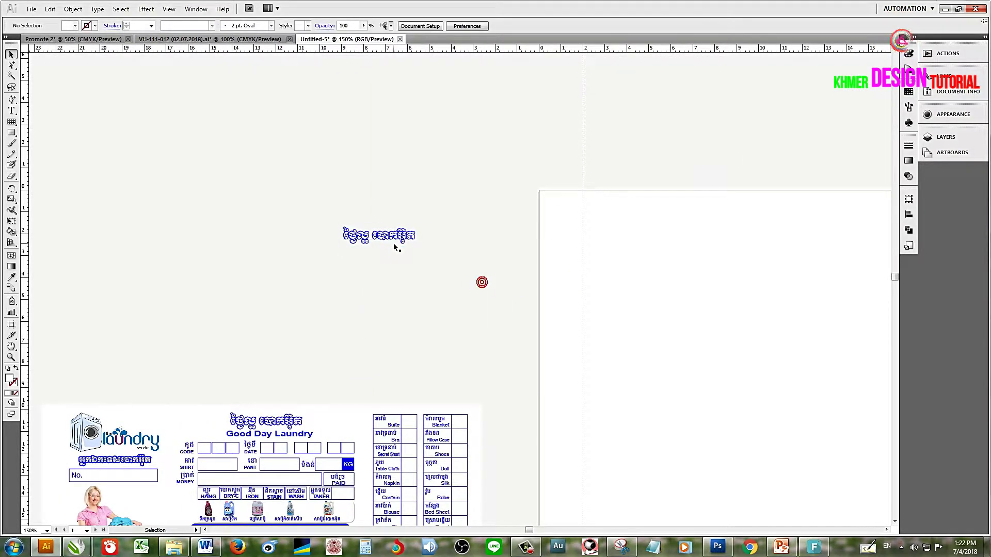
{"action": "mouse_move", "coordinate": [395, 239]}
{"action": "left_mouse_down"}
{"action": "mouse_move", "coordinate": [542, 301]}
{"action": "mouse_move", "coordinate": [376, 241]}
{"action": "left_mouse_up"}
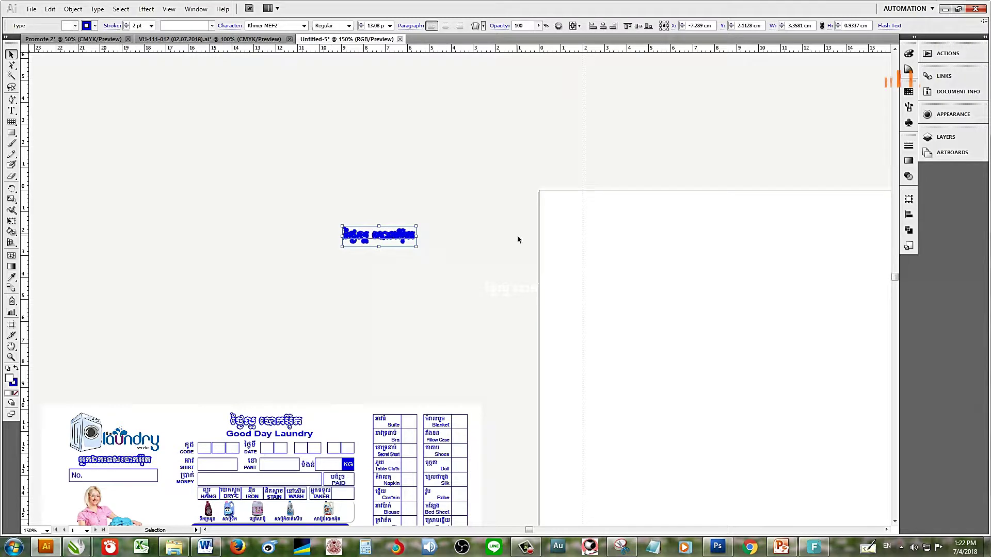
{"action": "key", "text": "Delete"}
{"action": "key", "text": "ctrl+minus"}
{"action": "key", "text": "ctrl+minus"}
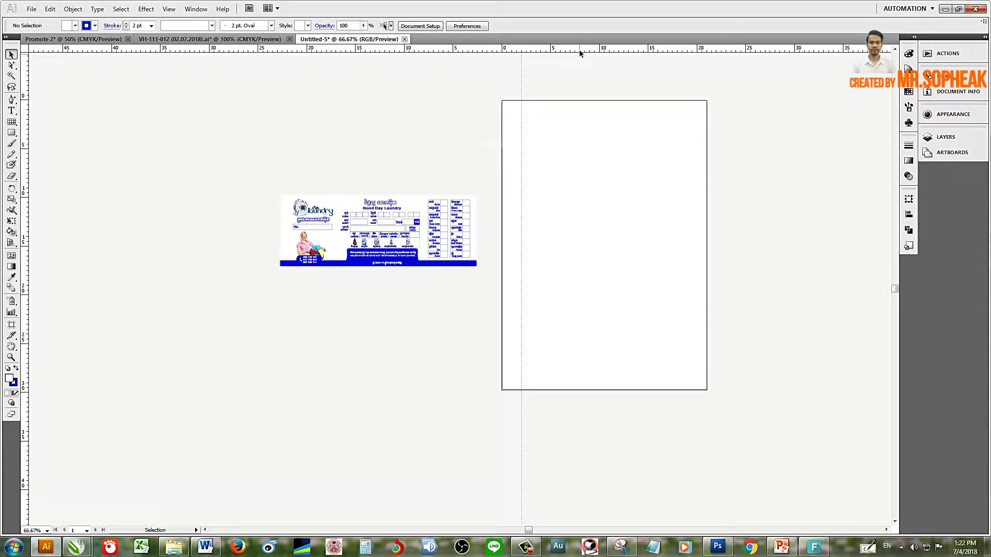
Step: Add a horizontal guide at 14.85 cm mid-page and copy its position value
{"action": "left_click_drag", "start_coordinate": [577, 51], "coordinate": [595, 235]}
{"action": "type", "text": "29.7"}
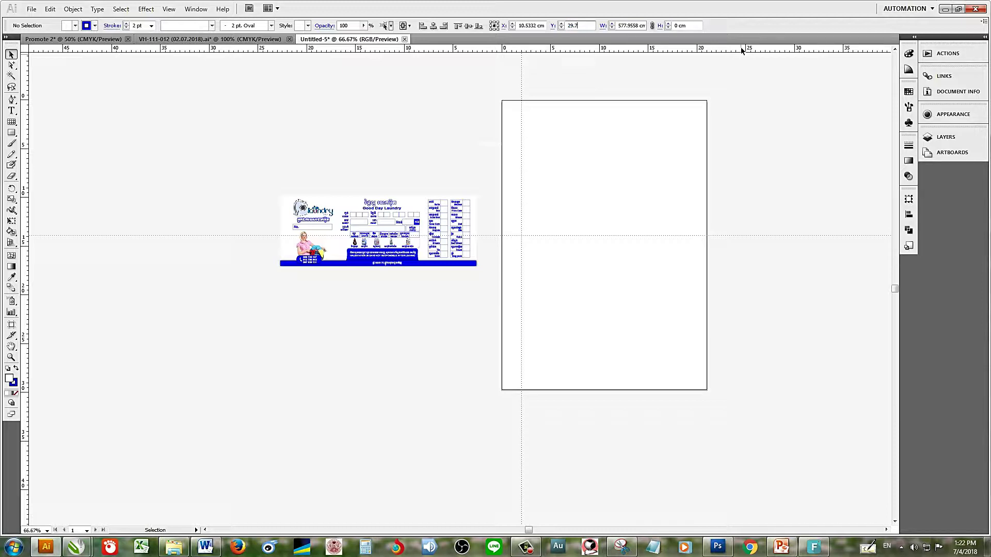
{"action": "key", "text": "Return"}
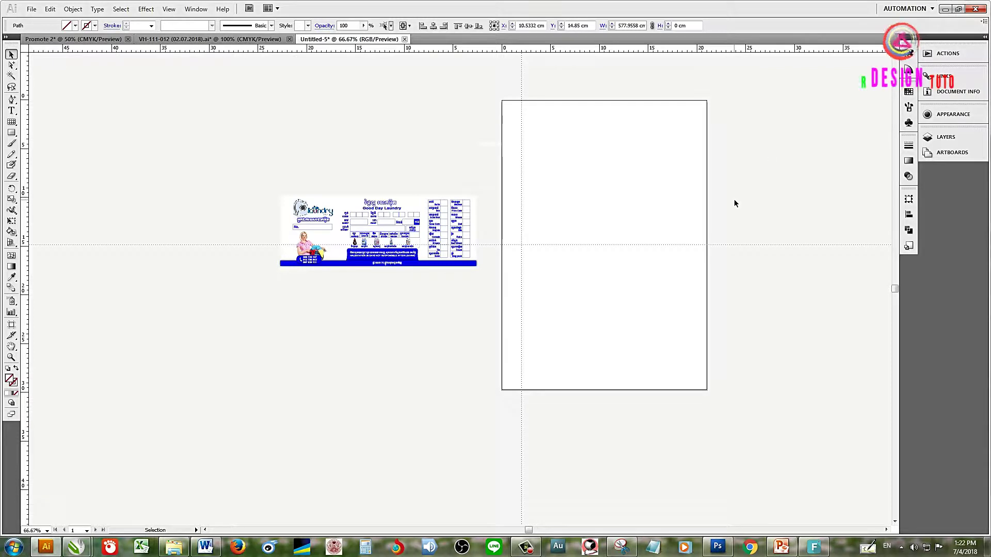
{"action": "left_click", "coordinate": [619, 25]}
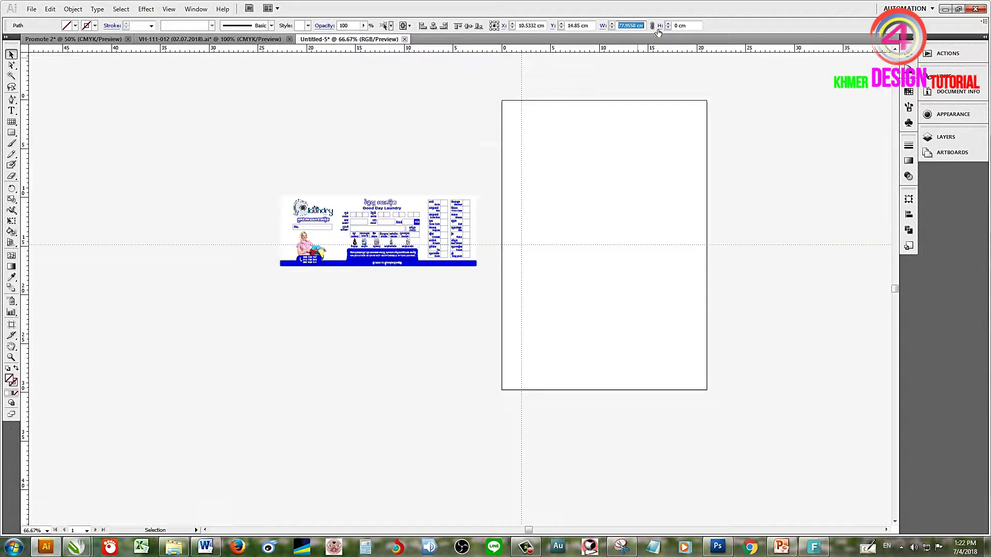
{"action": "left_click", "coordinate": [566, 26]}
{"action": "right_click", "coordinate": [576, 25]}
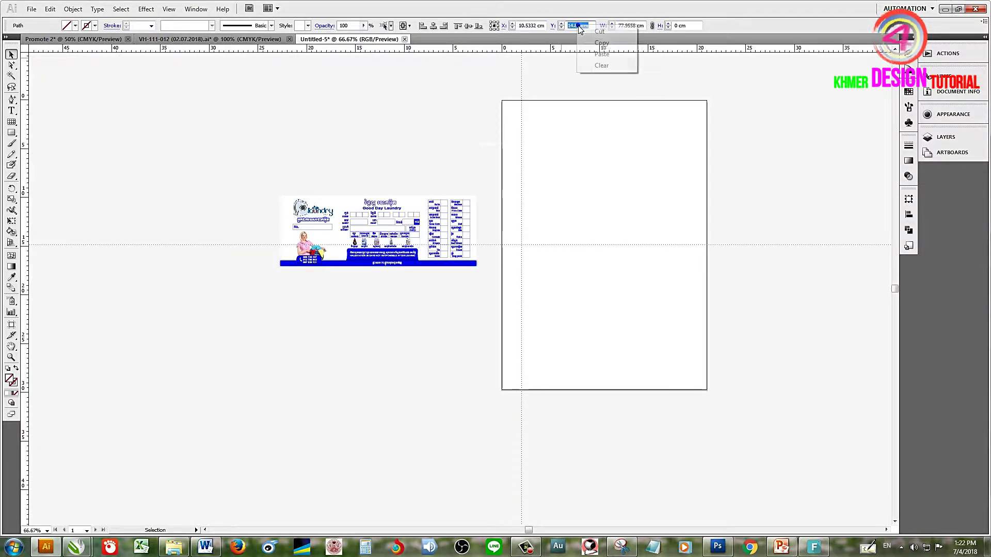
{"action": "left_click", "coordinate": [579, 44]}
Step: Add a second horizontal guide at 14.85 cm/2, placing it at 7.425 cm
{"action": "left_click_drag", "start_coordinate": [579, 51], "coordinate": [575, 150]}
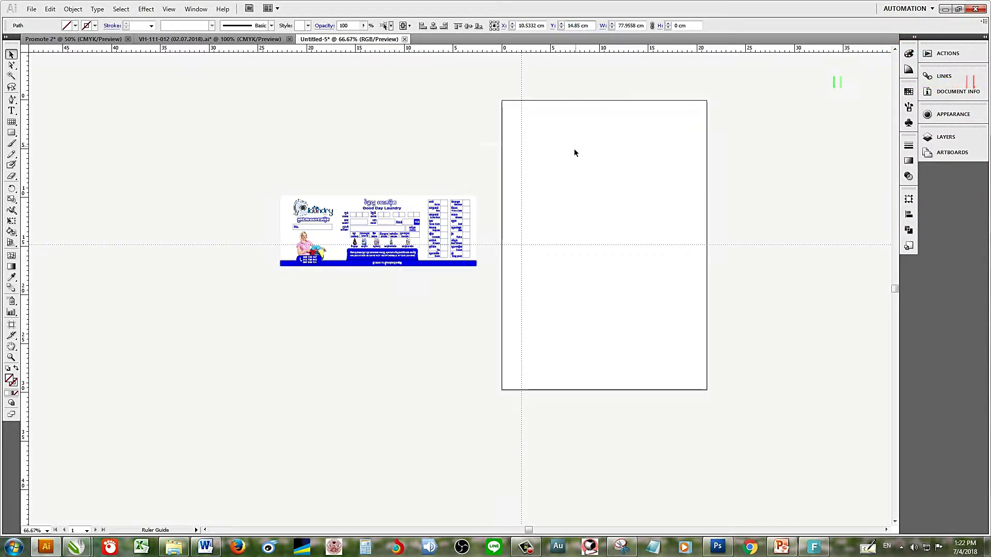
{"action": "left_click", "coordinate": [578, 26]}
{"action": "type", "text": "/2"}
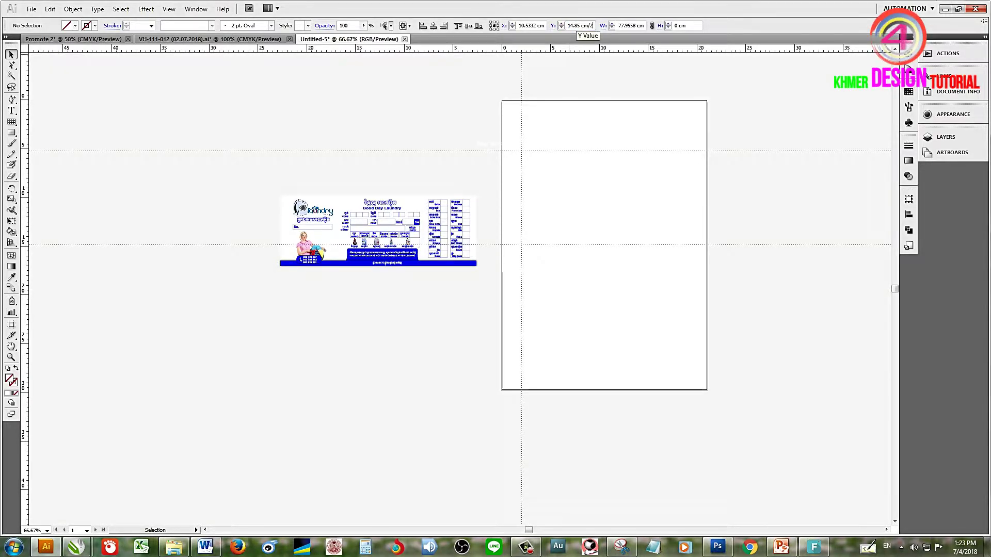
{"action": "key", "text": "Return"}
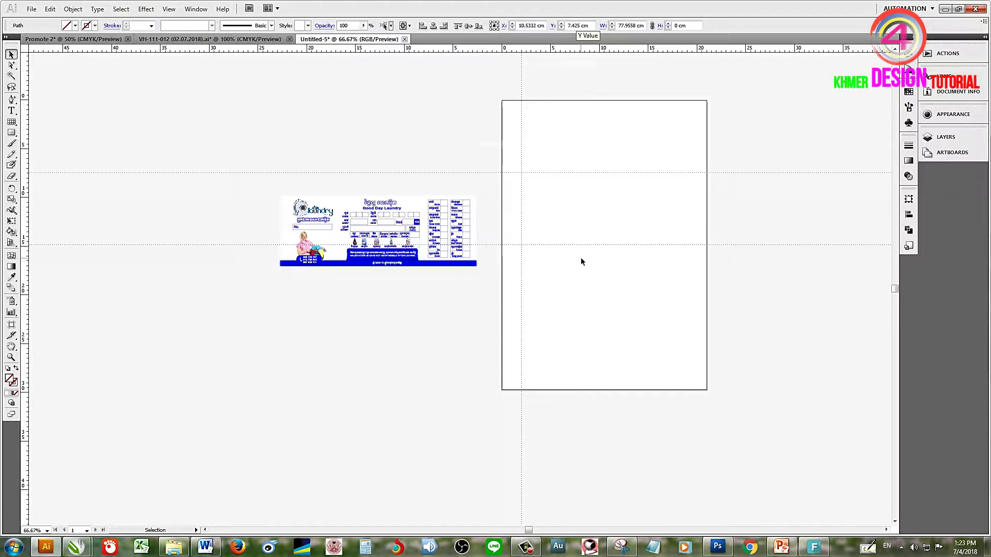
{"action": "left_click", "coordinate": [577, 25]}
{"action": "type", "text": "14.85 cm"}
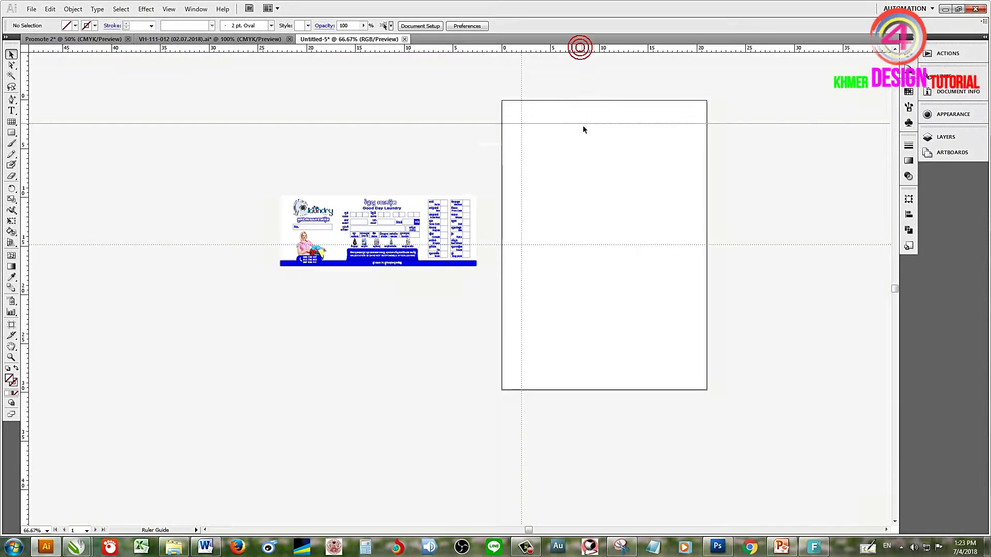
Step: Add a horizontal guide at the page top (0 cm) and begin editing its position
{"action": "left_click_drag", "start_coordinate": [575, 51], "coordinate": [573, 138]}
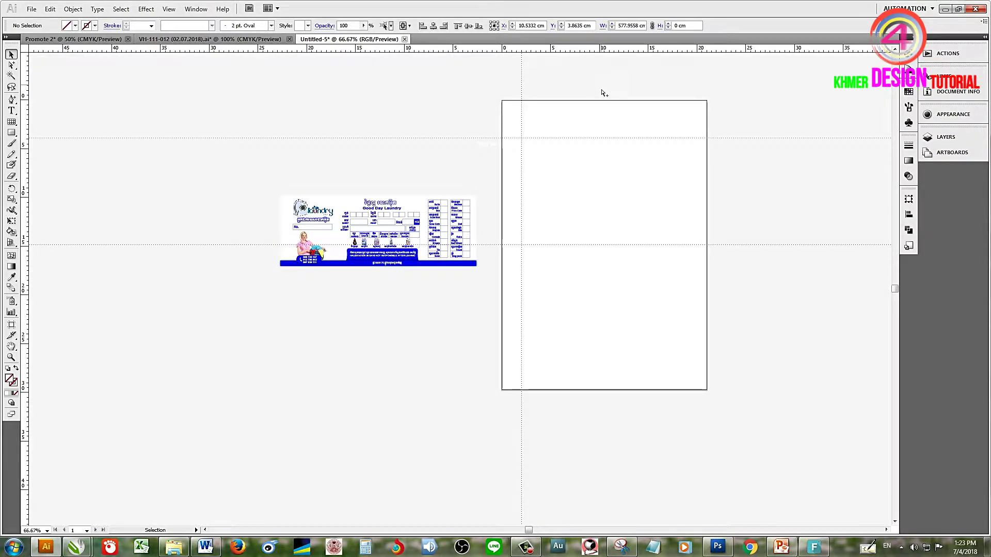
{"action": "key", "text": "Delete"}
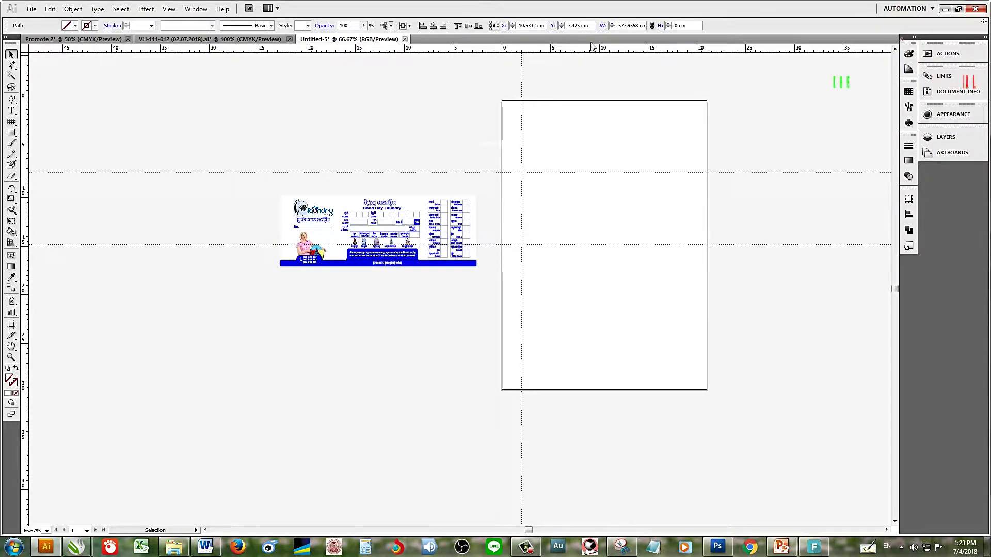
{"action": "left_click_drag", "start_coordinate": [592, 48], "coordinate": [595, 111]}
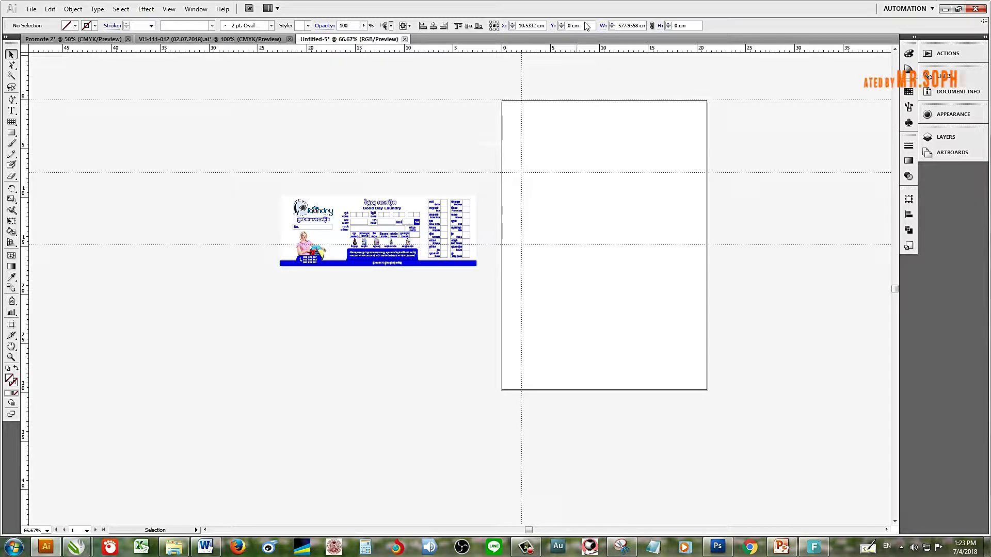
{"action": "left_click", "coordinate": [574, 25]}
{"action": "type", "text": "+"}
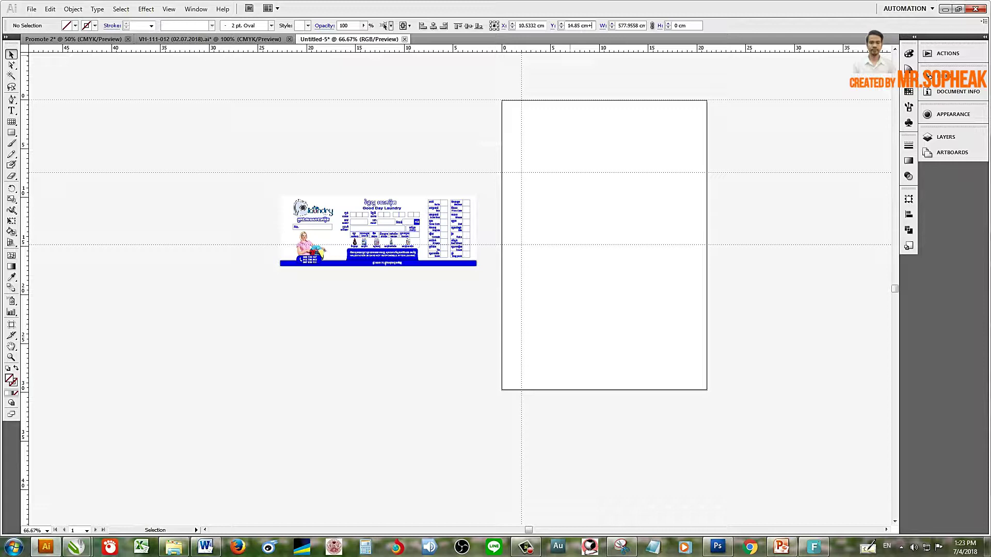
{"action": "key", "text": "BackSpace"}
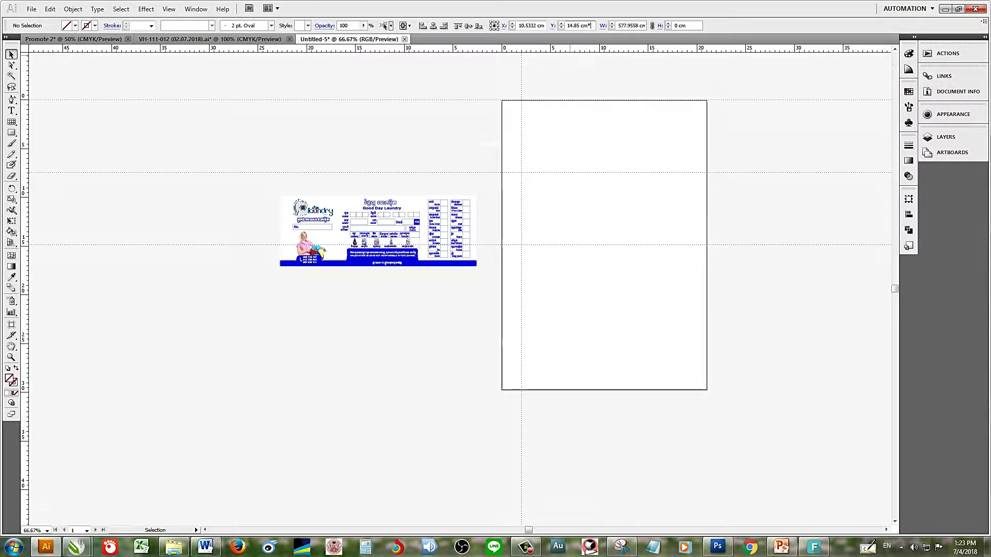
Step: Set a guide's position to 14.85 × 3 cm, then recentre the page view
{"action": "type", "text": "3"}
{"action": "key", "text": "Return"}
{"action": "key", "text": "Return"}
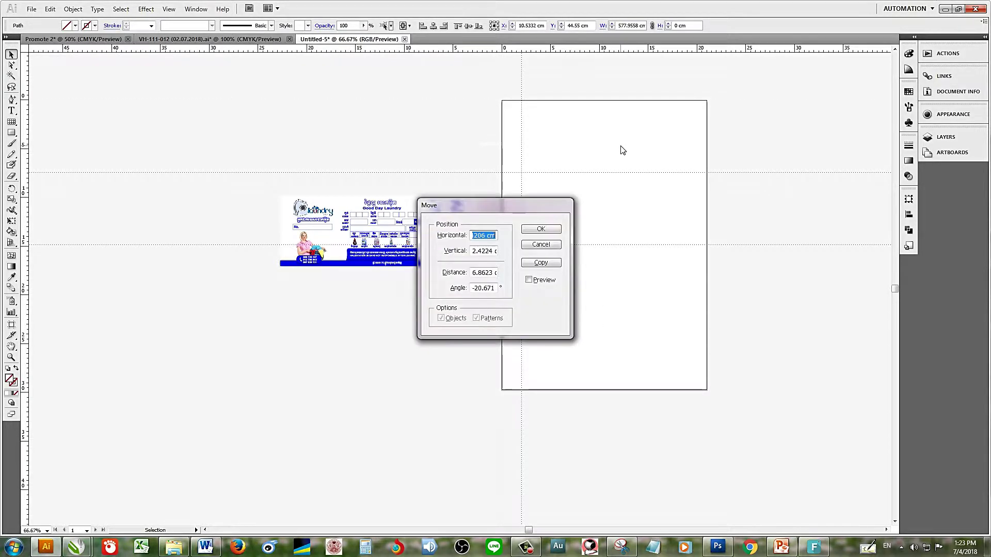
{"action": "key", "text": "Return"}
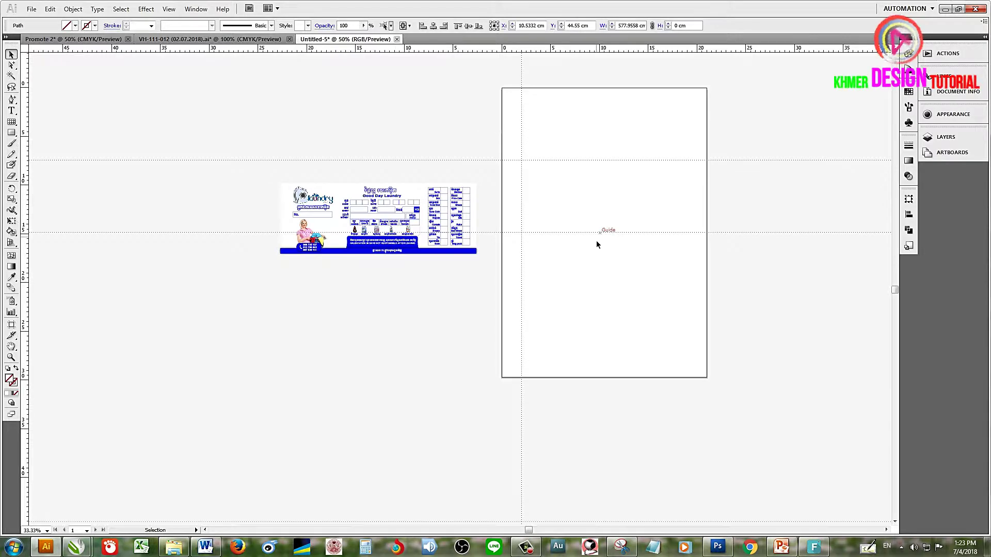
{"action": "scroll", "coordinate": [596, 245], "scroll_direction": "down", "scroll_amount": 4}
{"action": "mouse_move", "coordinate": [631, 265]}
{"action": "left_mouse_down"}
{"action": "mouse_move", "coordinate": [516, 222]}
{"action": "mouse_move", "coordinate": [596, 299]}
{"action": "left_mouse_up"}
{"action": "scroll", "coordinate": [515, 224], "scroll_direction": "up", "scroll_amount": 2}
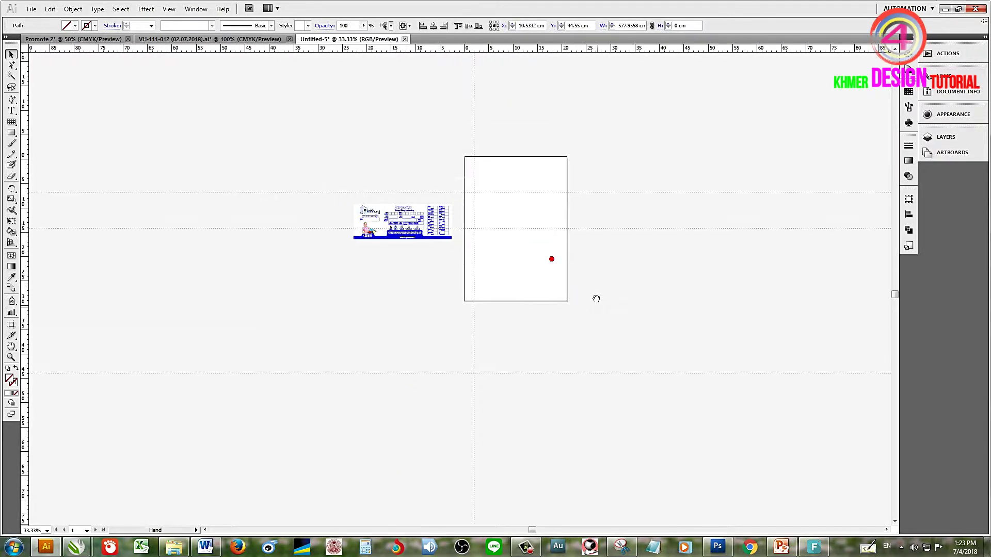
{"action": "scroll", "coordinate": [528, 239], "scroll_direction": "up", "scroll_amount": 2}
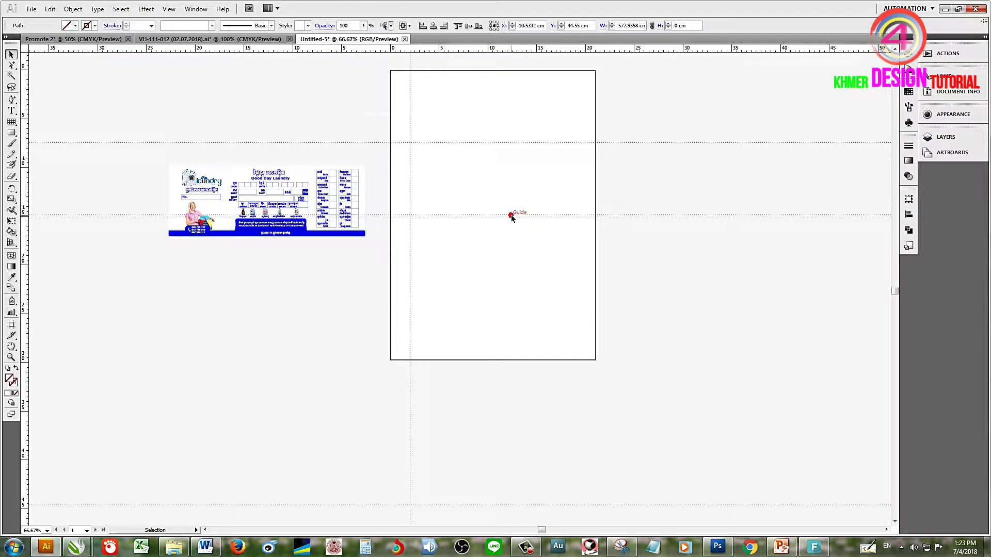
{"action": "left_click", "coordinate": [506, 210]}
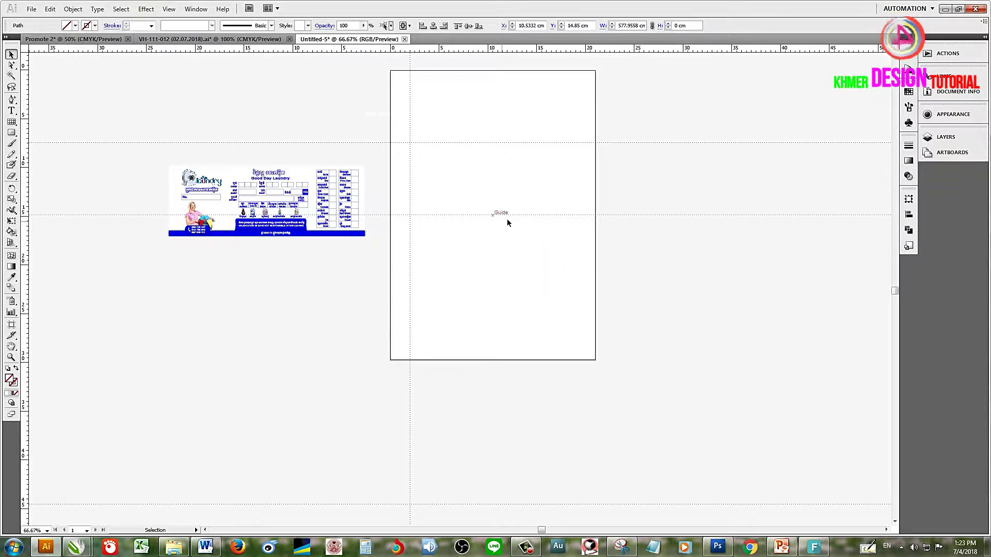
Step: Select the upper horizontal guide and set its Y position to 14.85 cm
{"action": "left_click", "coordinate": [588, 25]}
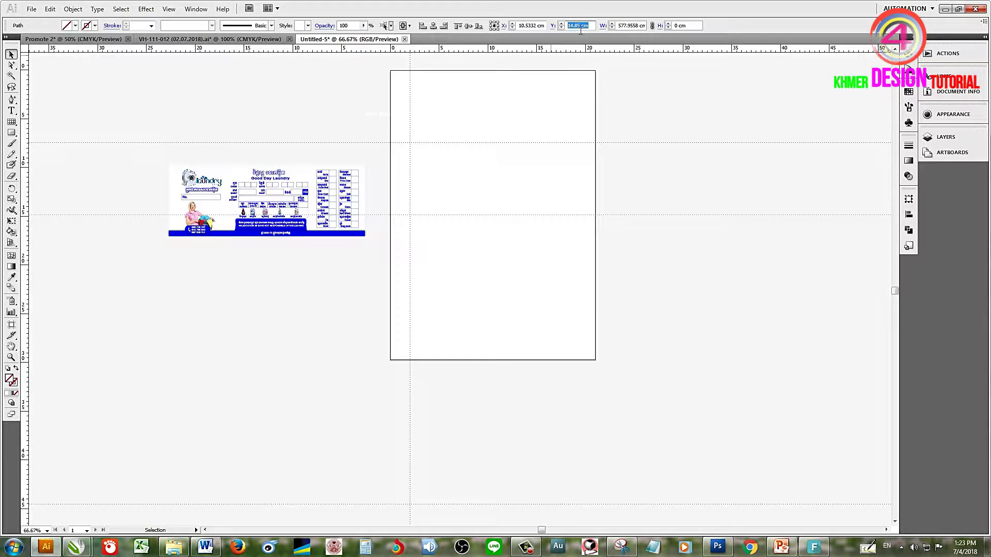
{"action": "left_click", "coordinate": [468, 218]}
{"action": "left_click_drag", "start_coordinate": [471, 195], "coordinate": [510, 266]}
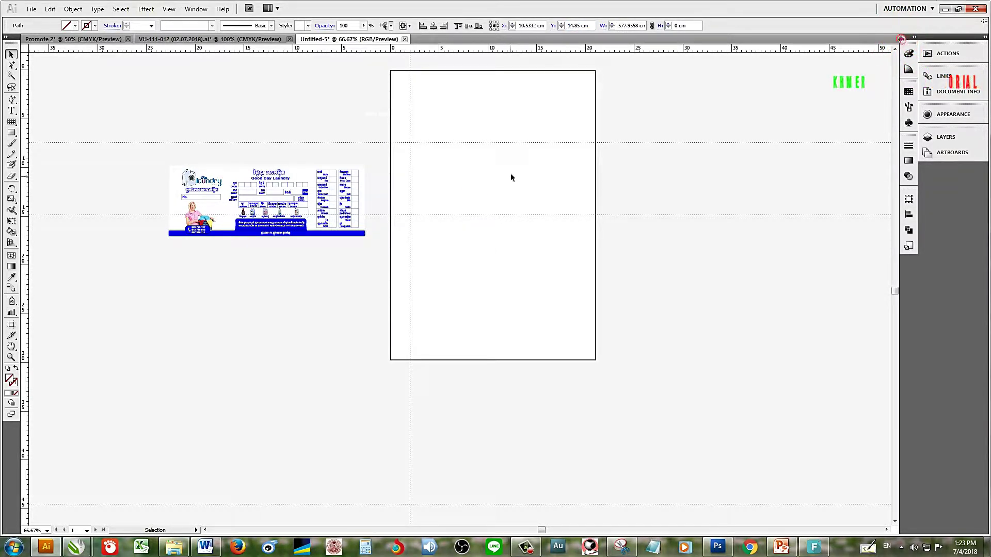
{"action": "left_click", "coordinate": [516, 137]}
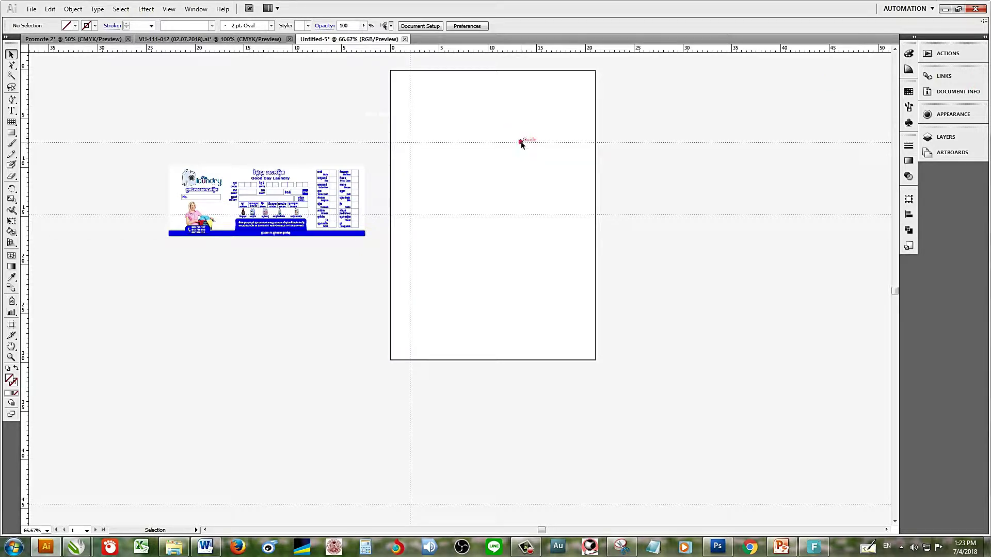
{"action": "left_click_drag", "start_coordinate": [519, 121], "coordinate": [542, 160]}
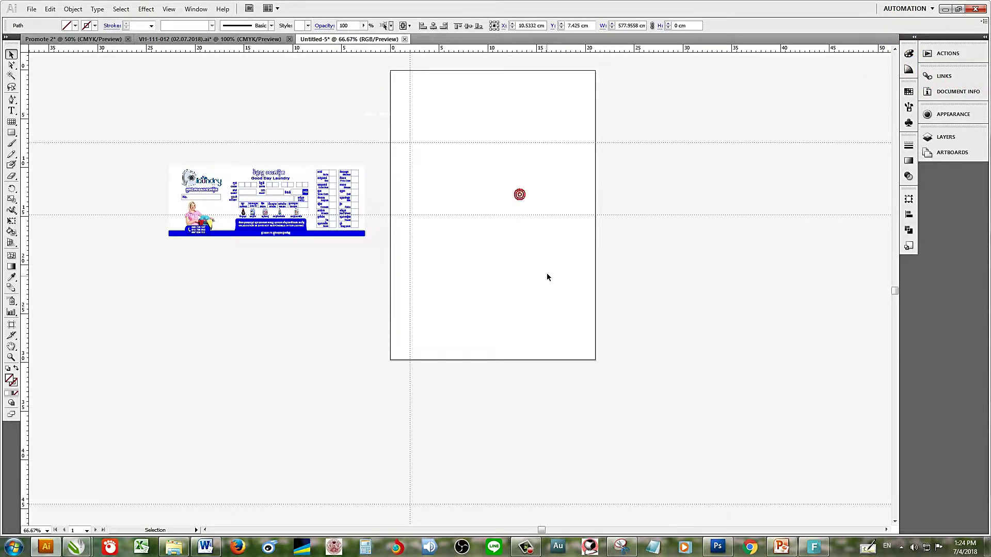
{"action": "left_click", "coordinate": [575, 25]}
{"action": "type", "text": "14.85"}
{"action": "key", "text": "Return"}
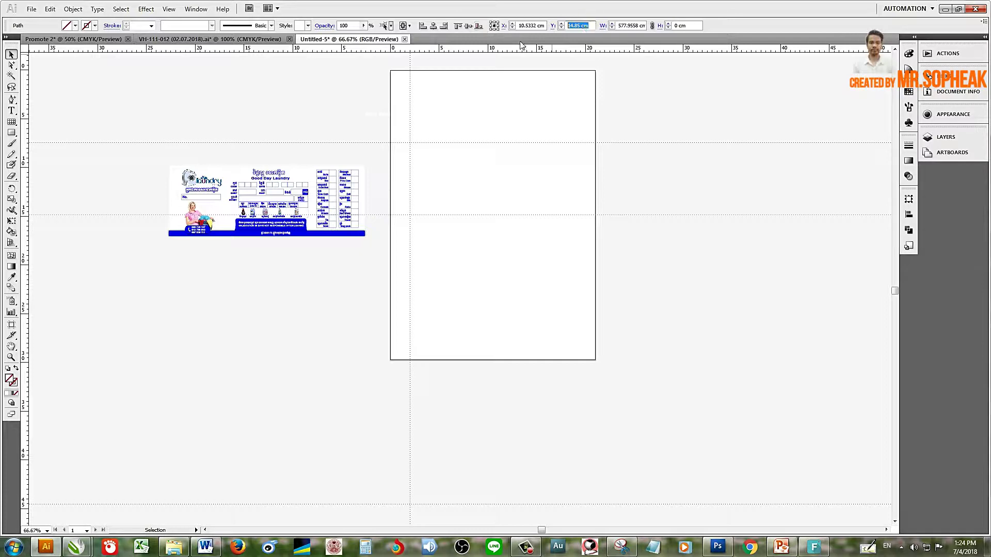
Step: Add a new horizontal guide at 22.275 cm (14.85 + 7.425 cm)
{"action": "left_click_drag", "start_coordinate": [551, 50], "coordinate": [540, 109]}
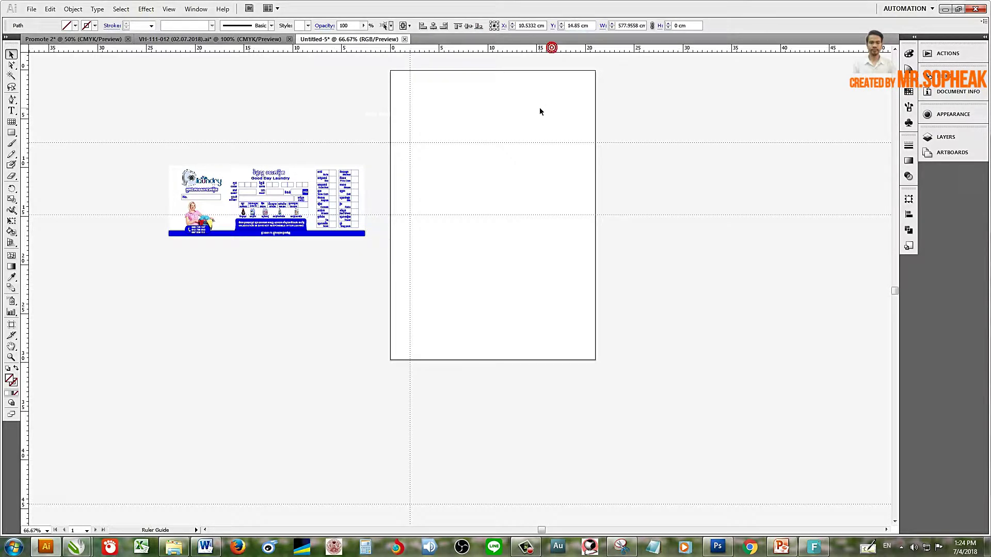
{"action": "left_click", "coordinate": [589, 25]}
{"action": "type", "text": "+7"}
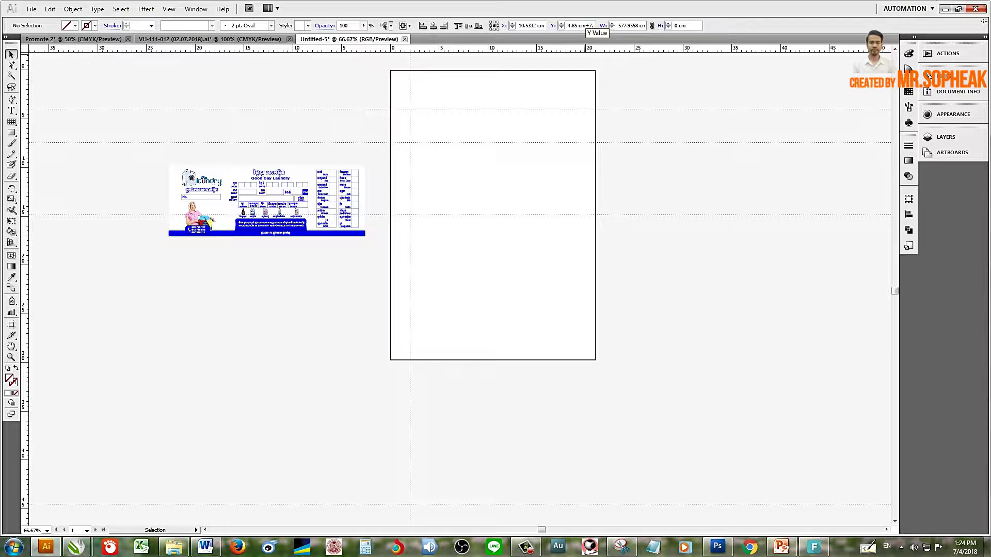
{"action": "type", "text": "42"}
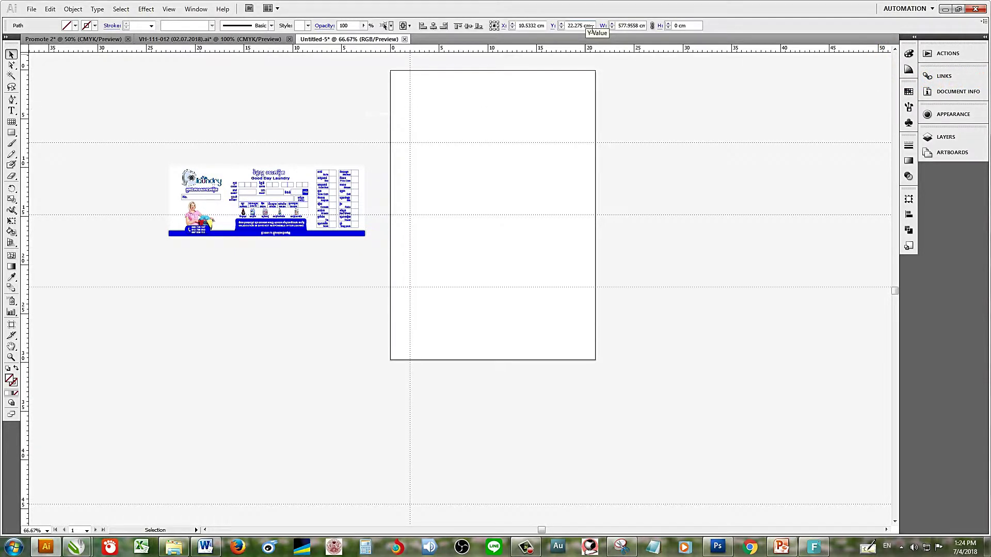
{"action": "key", "text": "Return"}
{"action": "left_click", "coordinate": [523, 108]}
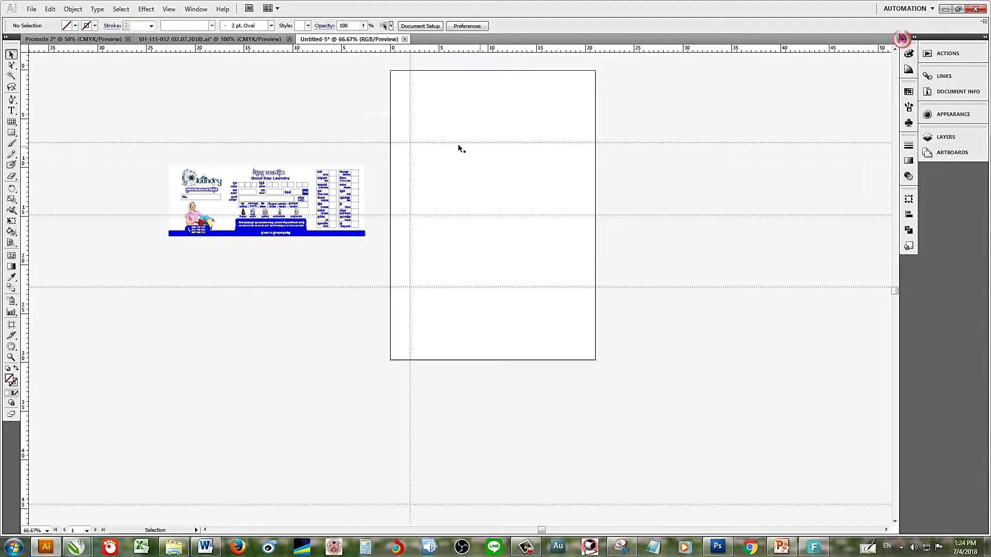
Step: Lock all guides on the page
{"action": "right_click", "coordinate": [457, 89]}
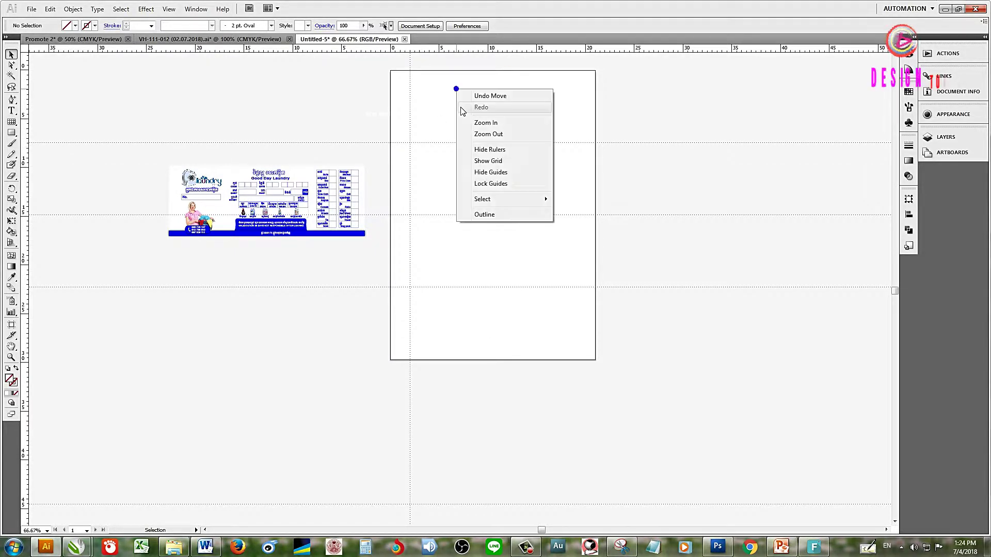
{"action": "left_click", "coordinate": [491, 184]}
{"action": "scroll", "coordinate": [469, 192], "scroll_direction": "up", "scroll_amount": 2}
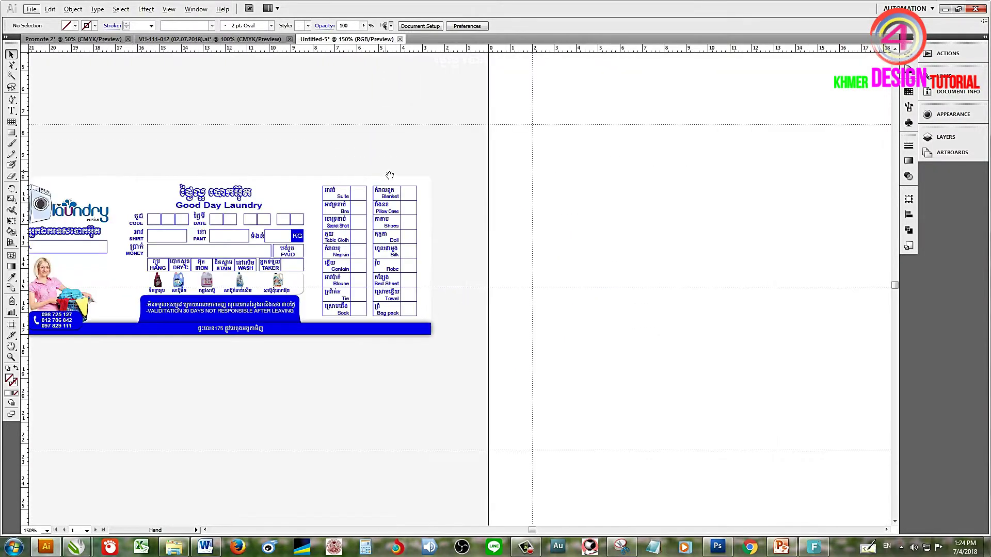
{"action": "left_click_drag", "start_coordinate": [353, 265], "coordinate": [190, 321]}
Step: Alt-drag a copy of the Khmer title to the top of the page and fill it dark blue
{"action": "left_click_drag", "start_coordinate": [264, 204], "coordinate": [550, 121]}
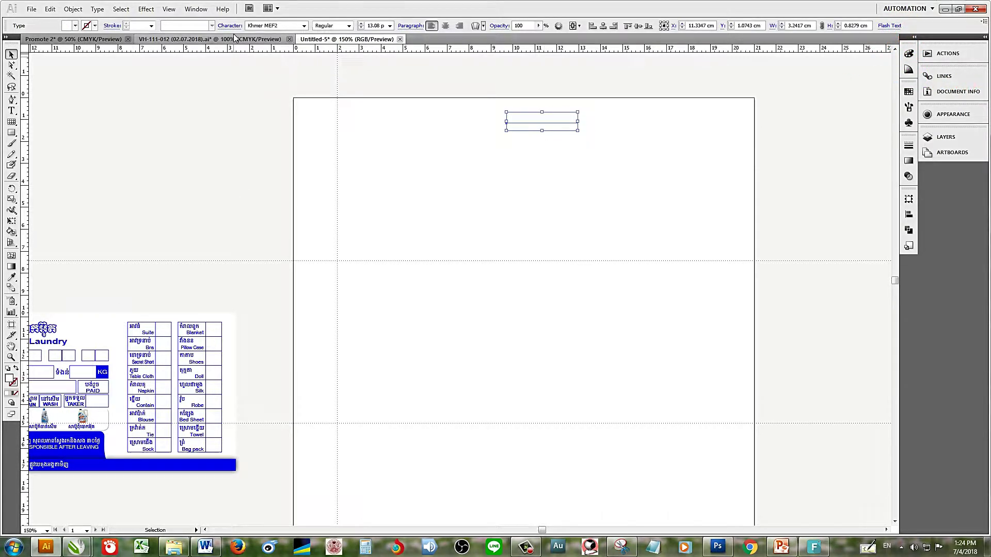
{"action": "left_click", "coordinate": [74, 26]}
{"action": "left_click", "coordinate": [65, 43]}
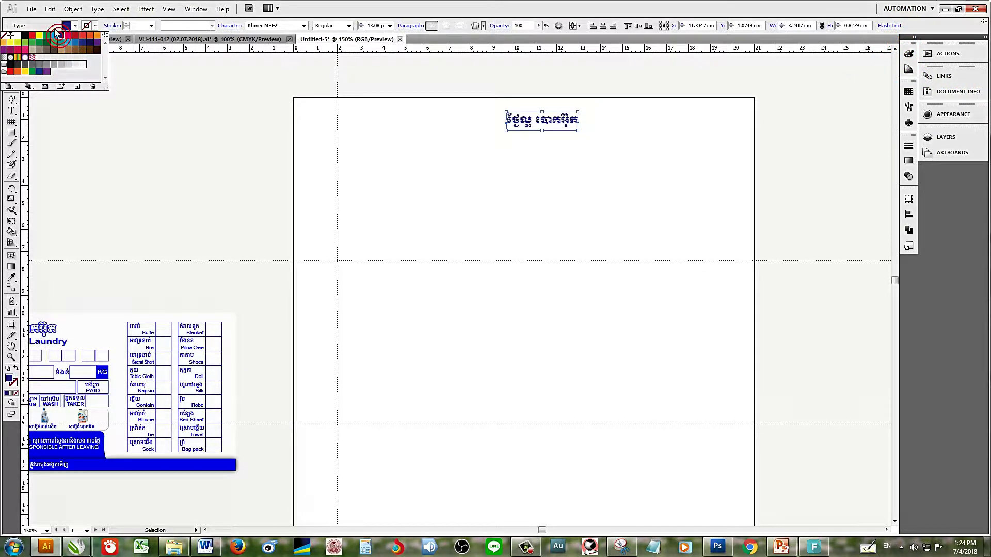
{"action": "left_click", "coordinate": [544, 183]}
{"action": "left_click_drag", "start_coordinate": [580, 177], "coordinate": [520, 149]}
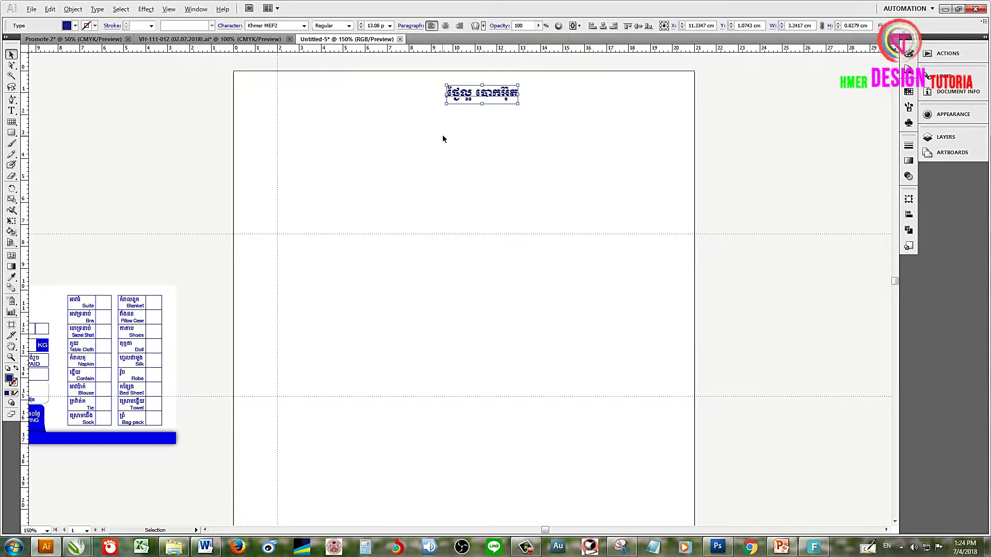
{"action": "key", "text": "ctrl+plus"}
{"action": "scroll", "coordinate": [490, 163], "scroll_direction": "up", "scroll_amount": 1}
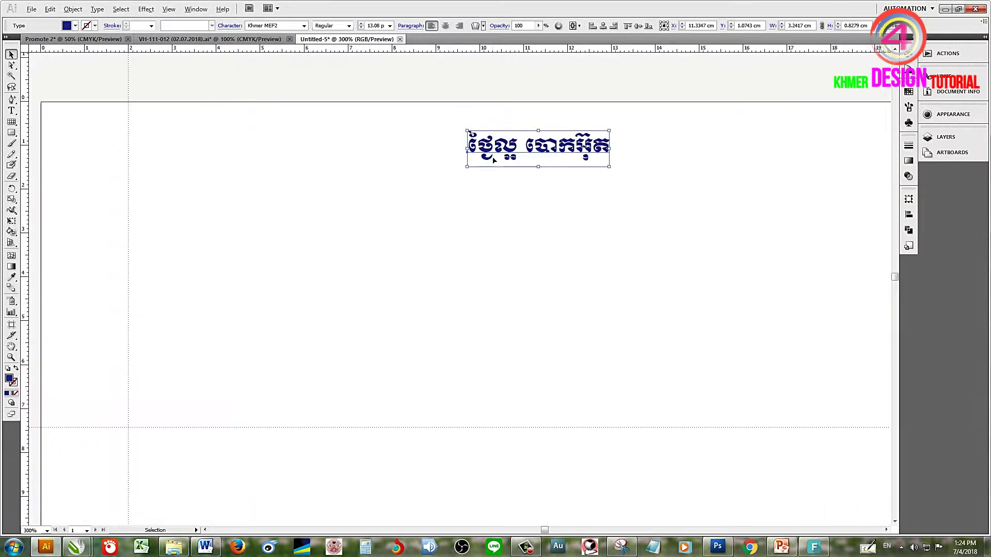
{"action": "scroll", "coordinate": [492, 161], "scroll_direction": "down", "scroll_amount": 1}
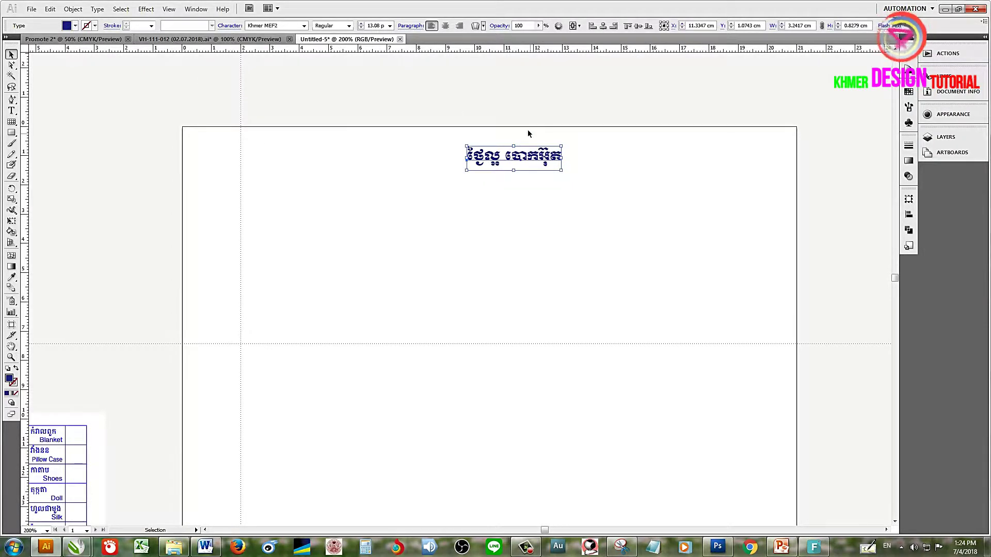
{"action": "left_click", "coordinate": [31, 10]}
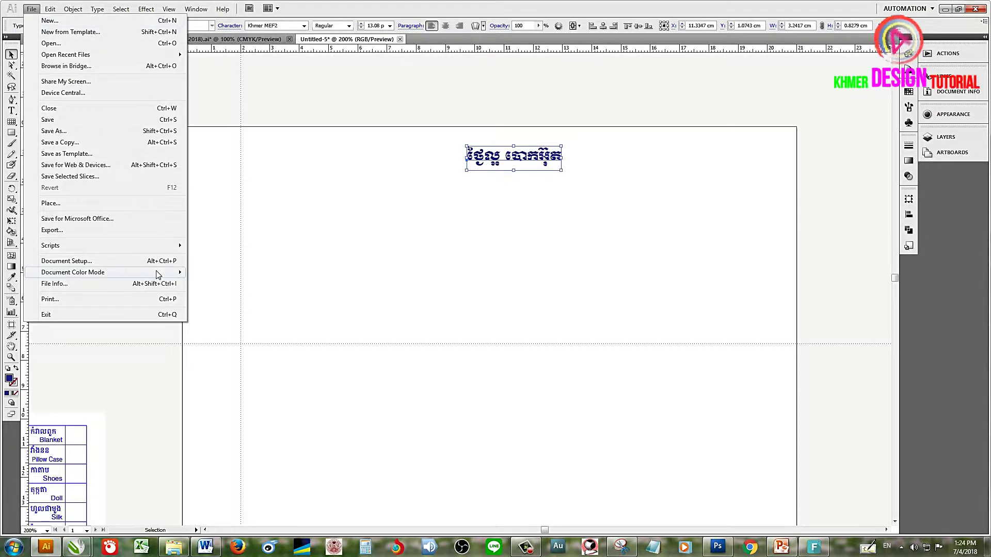
{"action": "mouse_move", "coordinate": [73, 272]}
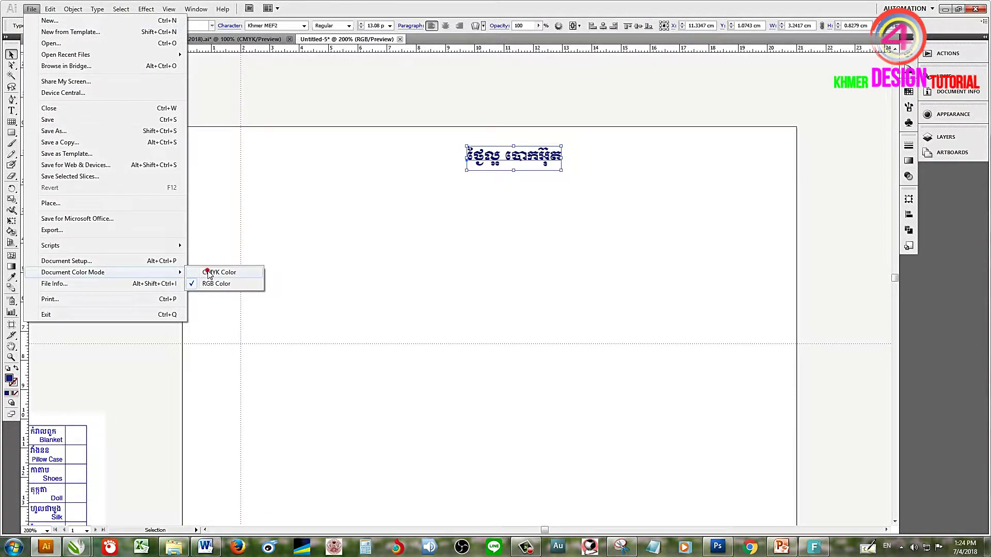
Step: Switch the document colour mode to CMYK and pan across to compare with the laundry card
{"action": "left_click", "coordinate": [208, 274]}
{"action": "left_click", "coordinate": [522, 219]}
{"action": "left_click_drag", "start_coordinate": [522, 258], "coordinate": [505, 244]}
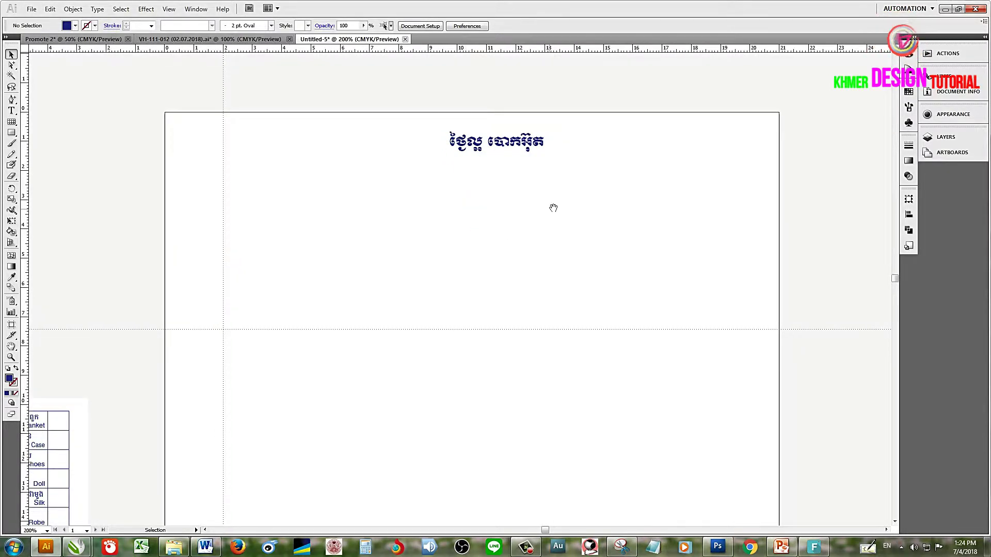
{"action": "left_click_drag", "start_coordinate": [554, 208], "coordinate": [638, 177]}
{"action": "left_click_drag", "start_coordinate": [448, 238], "coordinate": [463, 198]}
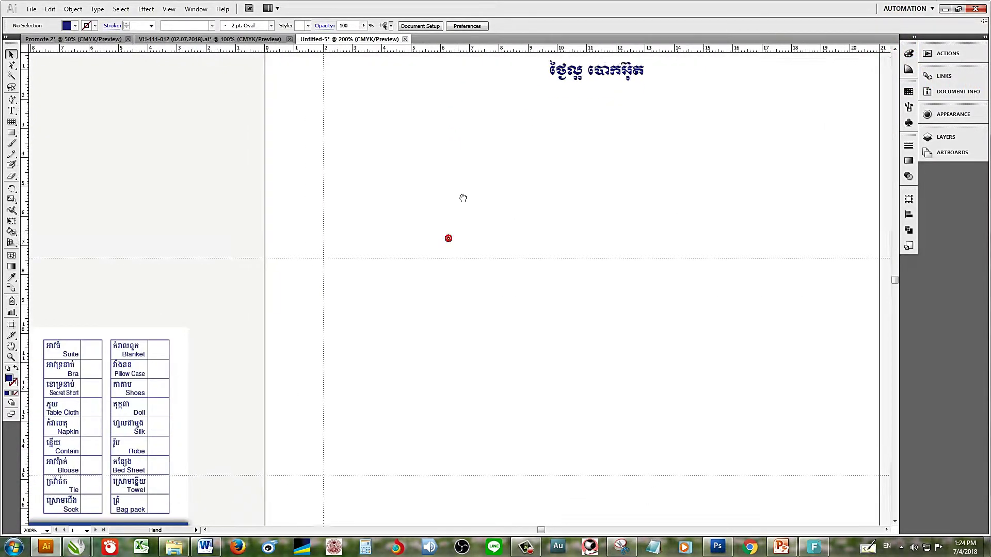
{"action": "key", "text": "ctrl+minus"}
{"action": "left_click_drag", "start_coordinate": [515, 181], "coordinate": [699, 175]}
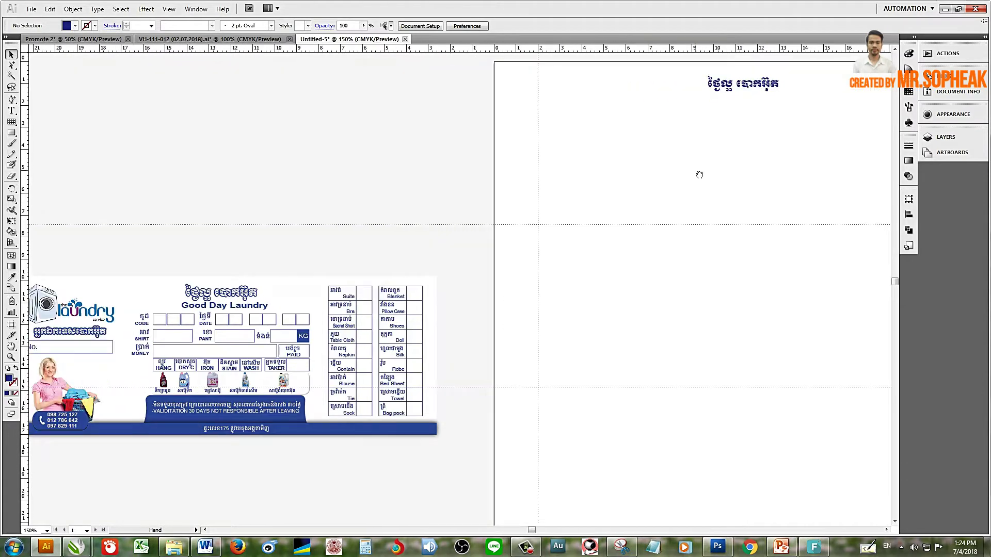
{"action": "left_click_drag", "start_coordinate": [618, 210], "coordinate": [569, 202]}
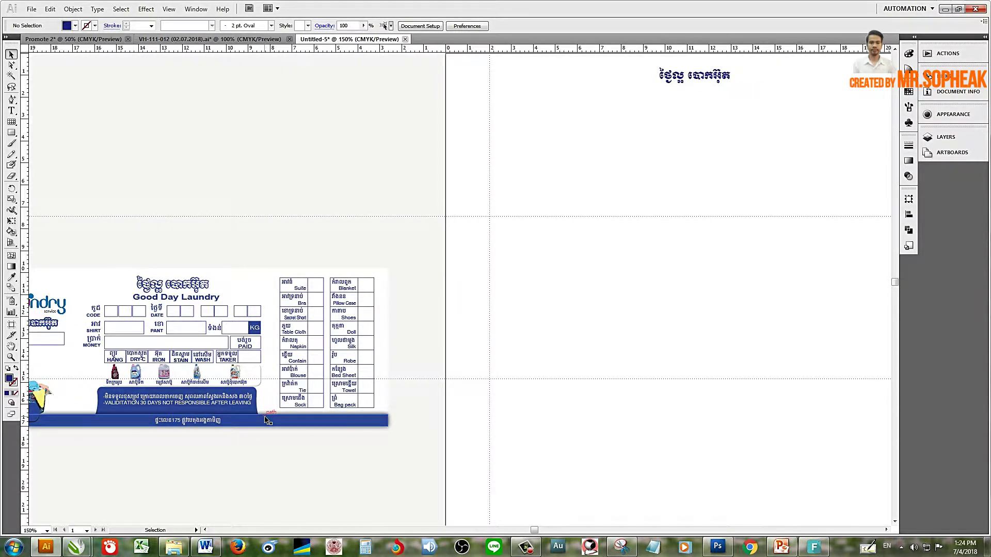
{"action": "mouse_move", "coordinate": [637, 214]}
{"action": "left_mouse_down"}
{"action": "mouse_move", "coordinate": [410, 336]}
{"action": "mouse_move", "coordinate": [427, 270]}
{"action": "mouse_move", "coordinate": [491, 265]}
{"action": "left_mouse_up"}
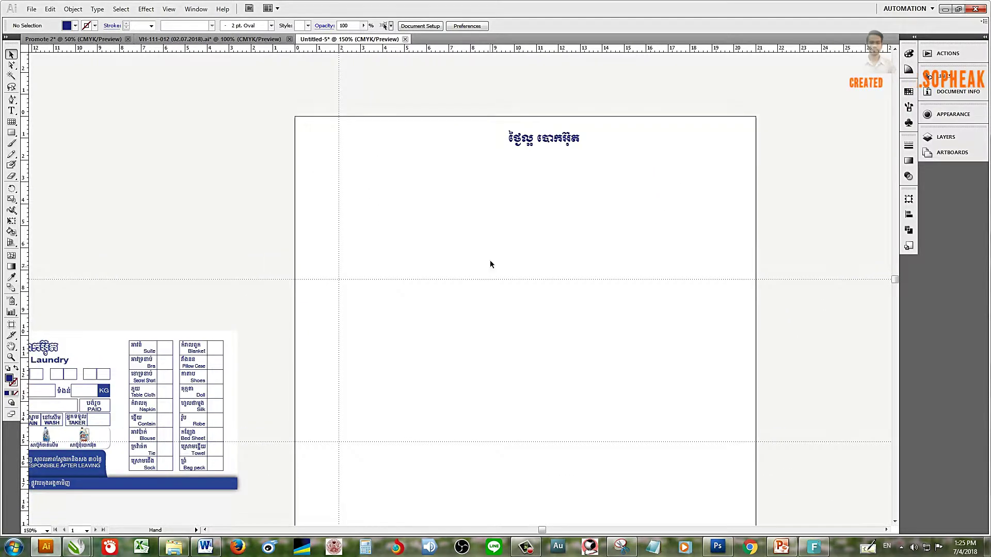
Step: Start a new text line with the Type tool just below the Khmer title
{"action": "scroll", "coordinate": [182, 290], "scroll_direction": "down", "scroll_amount": 2}
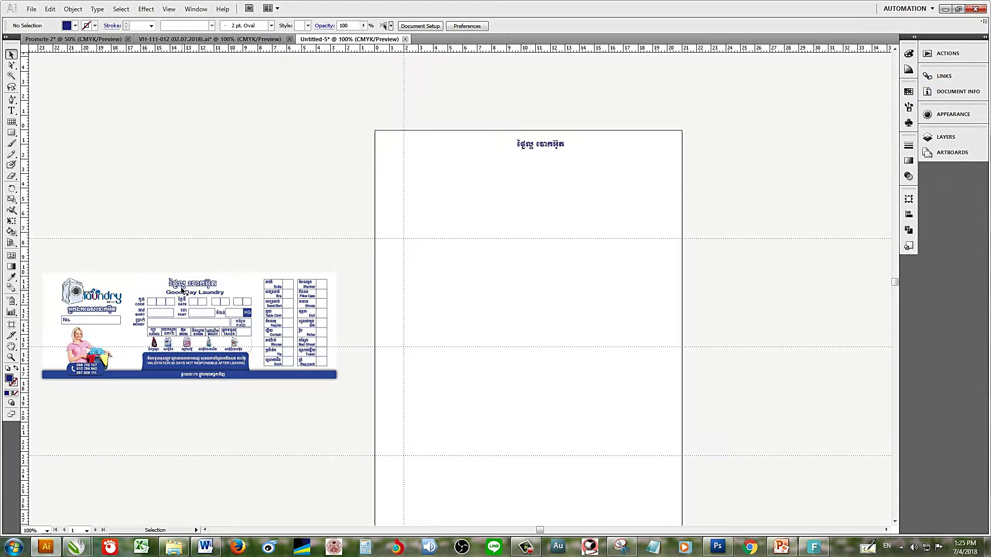
{"action": "scroll", "coordinate": [183, 283], "scroll_direction": "up", "scroll_amount": 1}
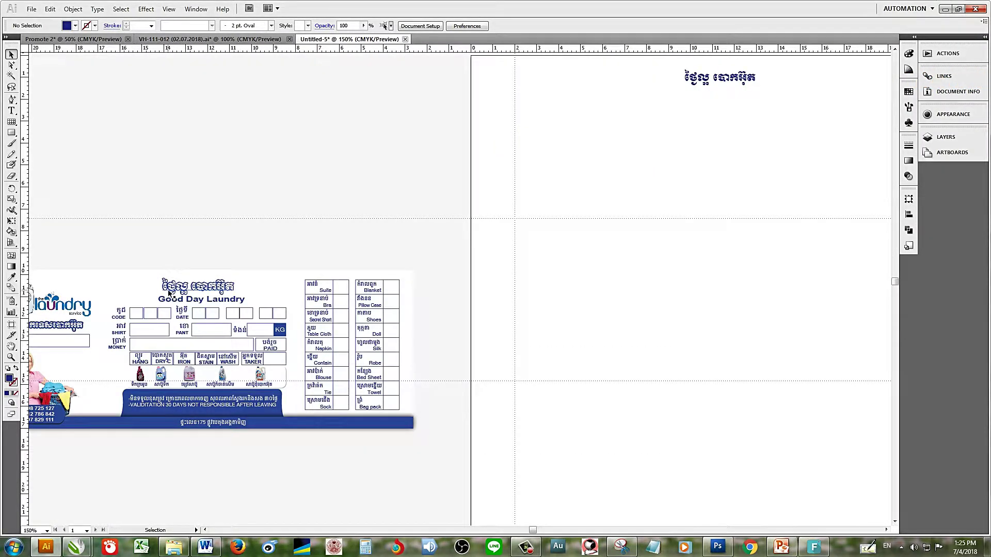
{"action": "scroll", "coordinate": [189, 292], "scroll_direction": "up", "scroll_amount": 4}
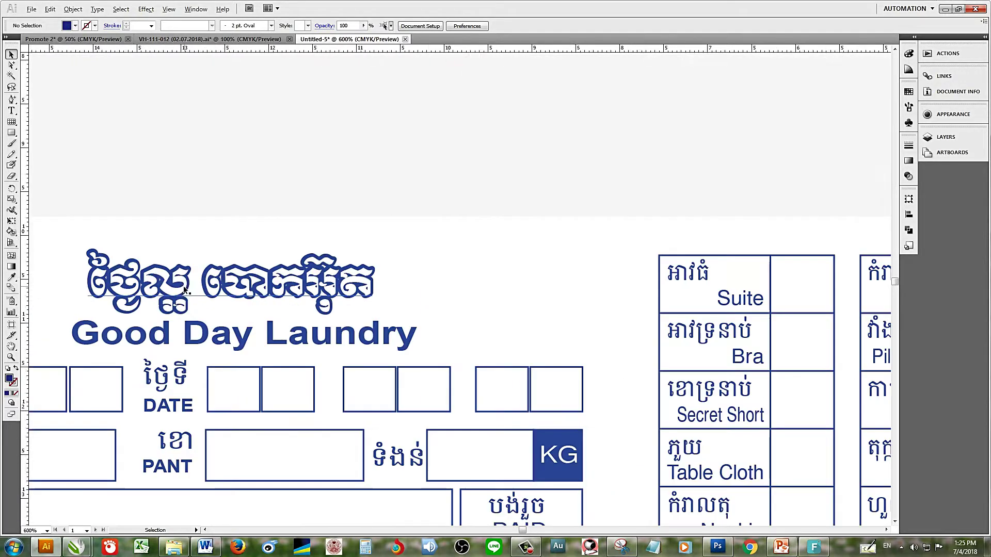
{"action": "scroll", "coordinate": [170, 292], "scroll_direction": "up", "scroll_amount": 1}
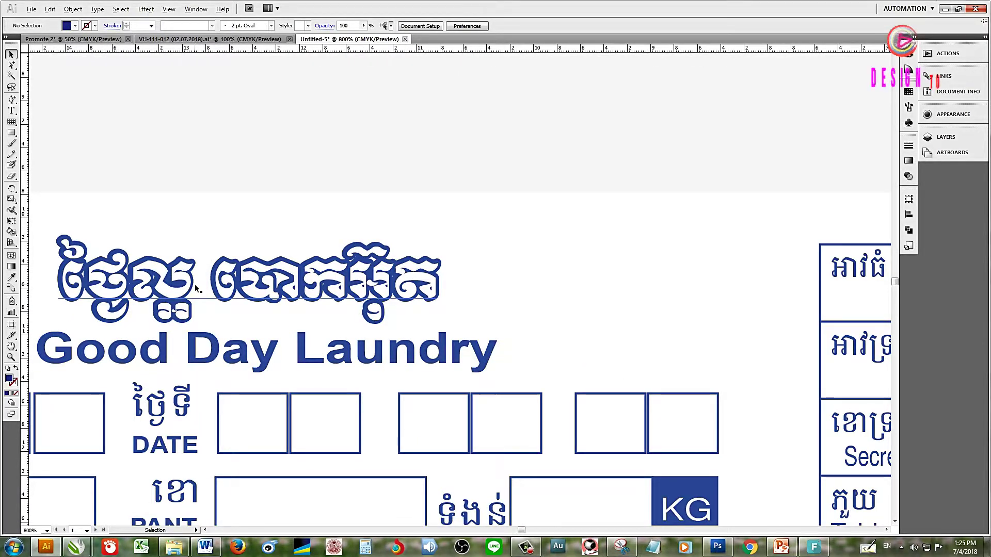
{"action": "scroll", "coordinate": [302, 281], "scroll_direction": "down", "scroll_amount": 3}
{"action": "scroll", "coordinate": [453, 279], "scroll_direction": "right", "scroll_amount": 5}
{"action": "scroll", "coordinate": [445, 301], "scroll_direction": "down", "scroll_amount": 1}
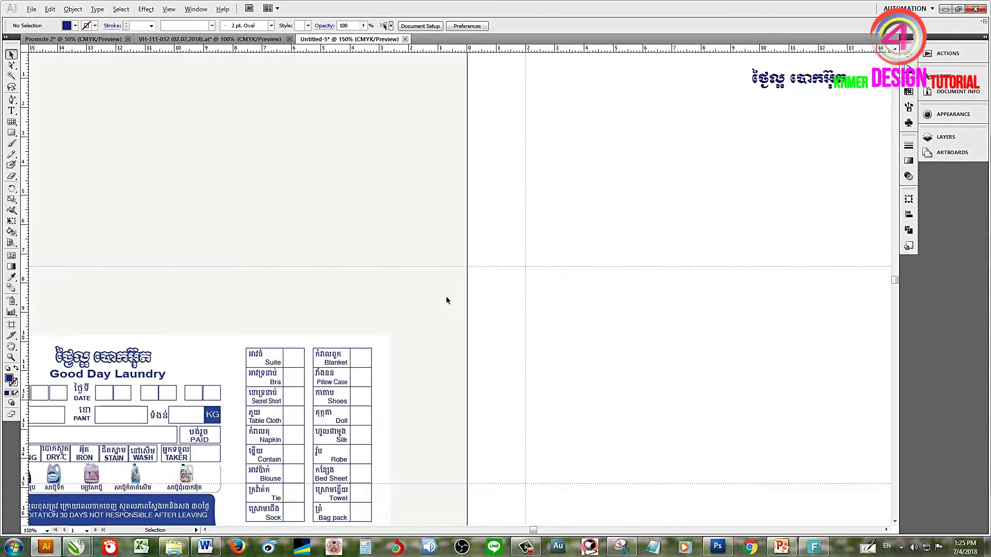
{"action": "scroll", "coordinate": [454, 334], "scroll_direction": "down", "scroll_amount": 1}
{"action": "scroll", "coordinate": [453, 334], "scroll_direction": "up", "scroll_amount": 2}
{"action": "scroll", "coordinate": [489, 251], "scroll_direction": "up", "scroll_amount": 2}
{"action": "left_click", "coordinate": [593, 227]}
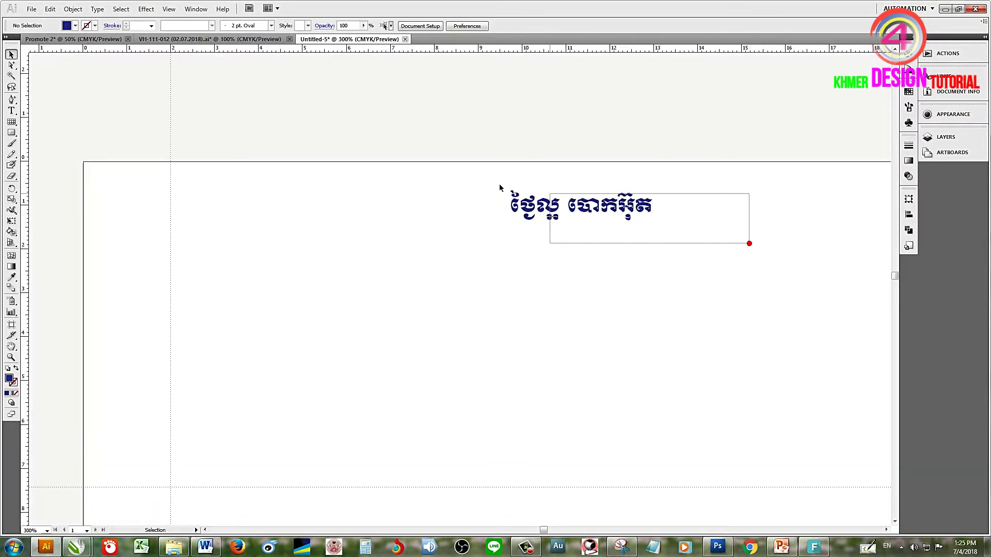
{"action": "scroll", "coordinate": [480, 225], "scroll_direction": "down", "scroll_amount": 1}
{"action": "left_click", "coordinate": [516, 303]}
{"action": "key", "text": "t"}
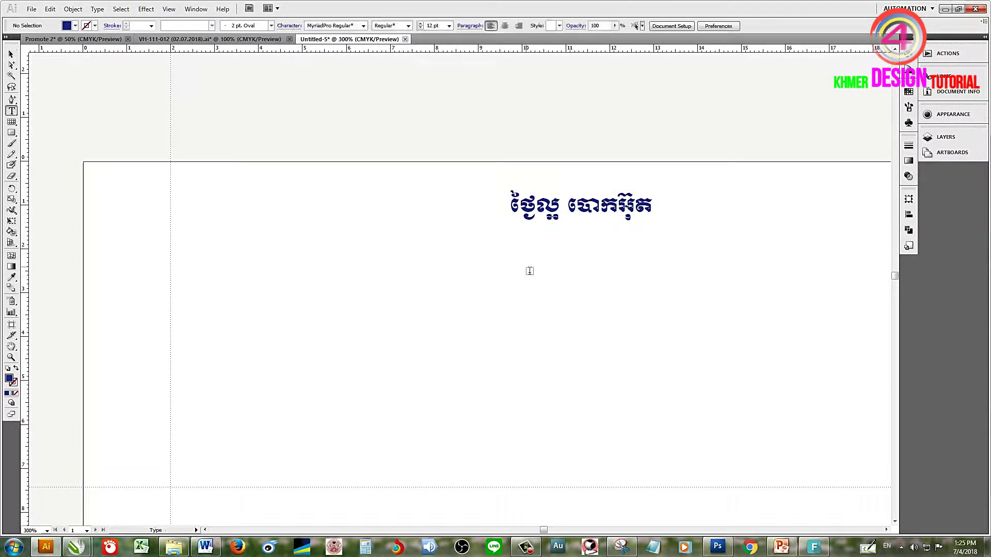
{"action": "left_click", "coordinate": [526, 273]}
Step: Enter placeholder text 'fjg' and toggle the input language between English and Khmer
{"action": "type", "text": "fjg"}
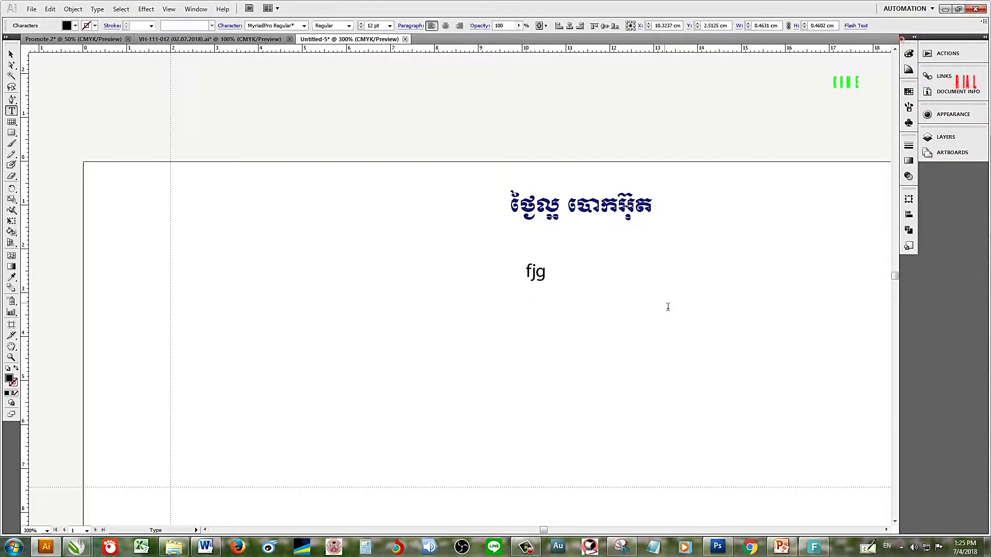
{"action": "key", "text": "BackSpace"}
{"action": "key", "text": "BackSpace"}
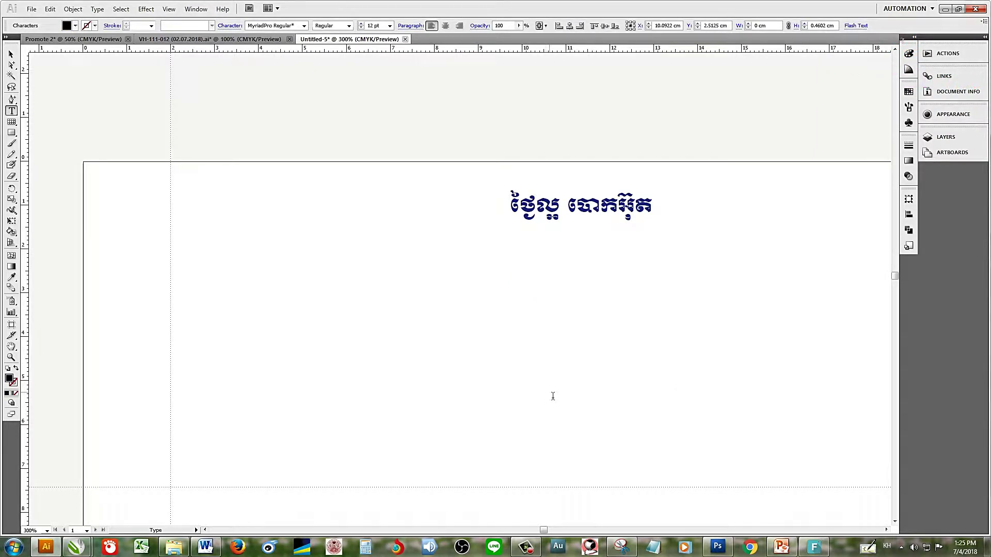
{"action": "key", "text": "alt+shift"}
{"action": "key", "text": "Escape"}
{"action": "type", "text": "fj"}
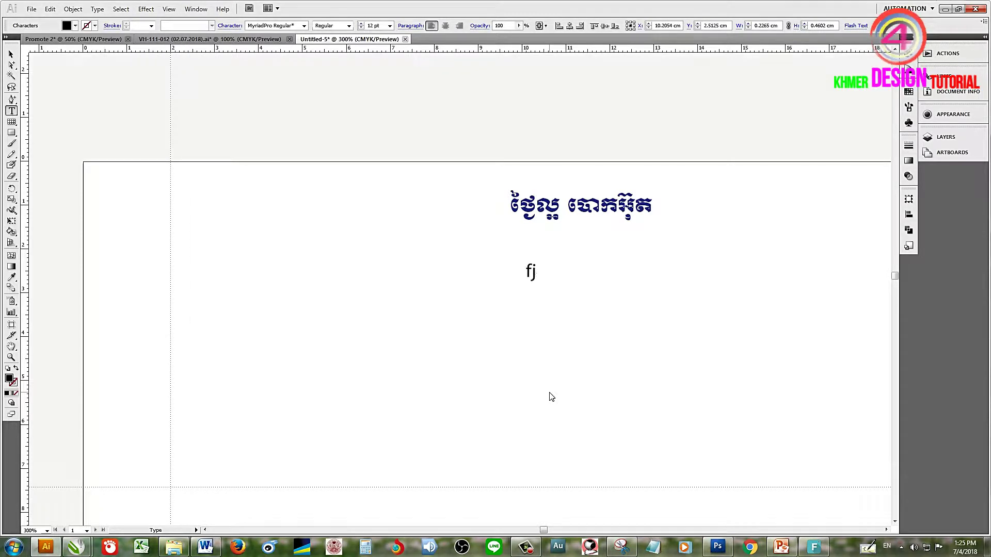
{"action": "key", "text": "alt+shift"}
{"action": "key", "text": "Escape"}
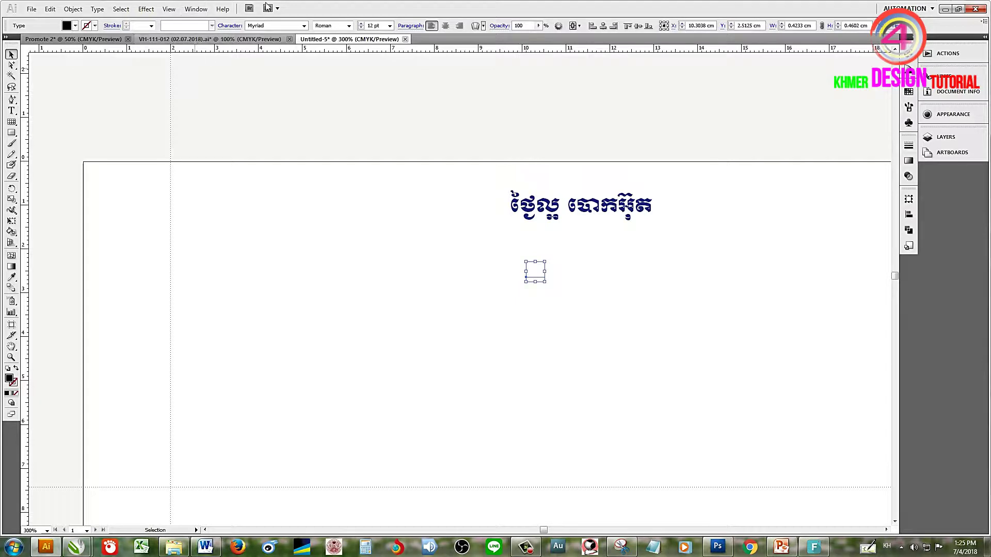
Step: Apply the Khmer Muol font to the new text line
{"action": "left_click", "coordinate": [285, 26]}
{"action": "key", "text": "alt+shift"}
{"action": "type", "text": "Kh"}
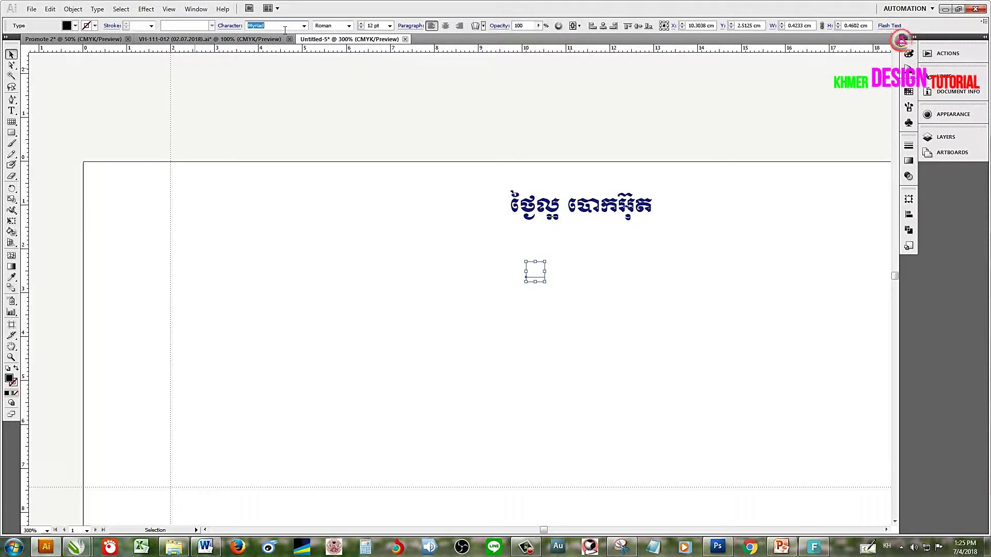
{"action": "type", "text": "mer Muol"}
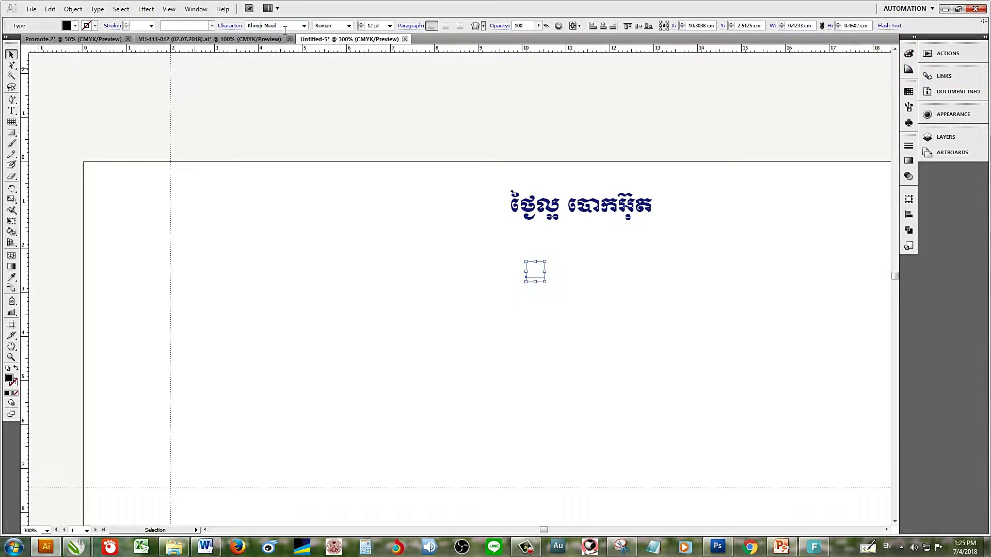
{"action": "key", "text": "Return"}
Step: Retype the Khmer title words 'ល្អ បោកអ៊ុត' into the Khmer Muol line
{"action": "double_click", "coordinate": [540, 273]}
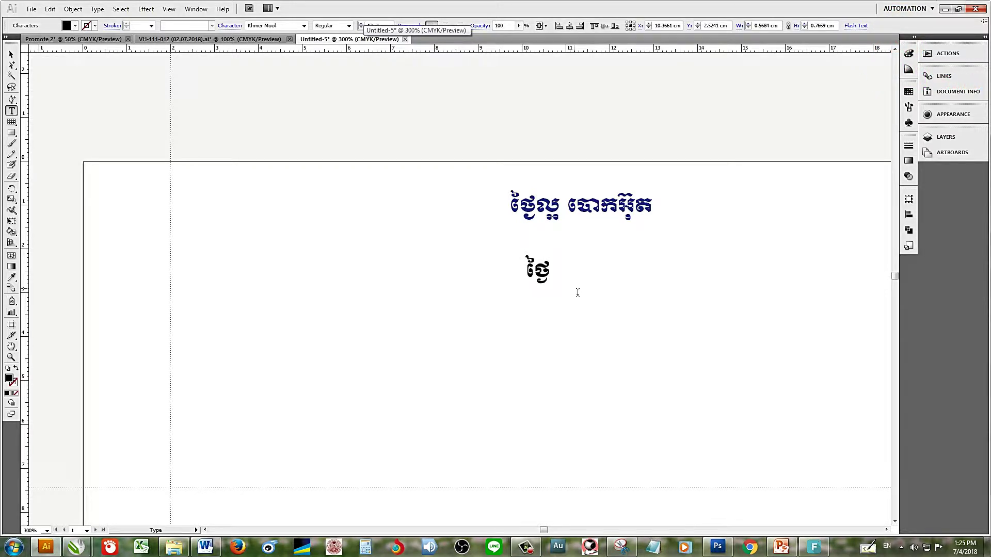
{"action": "type", "text": "ល្អ ប"}
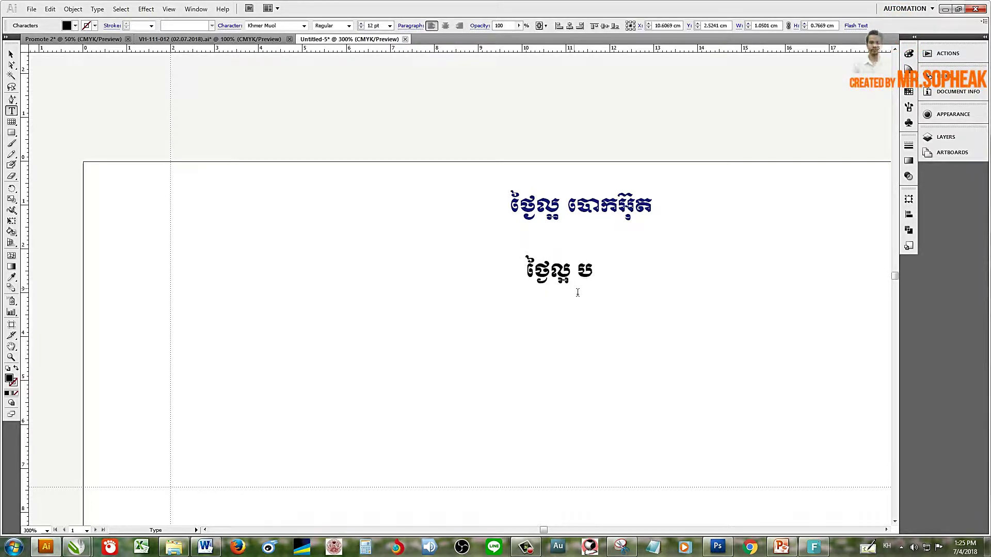
{"action": "type", "text": "ោកអ៊ុ"}
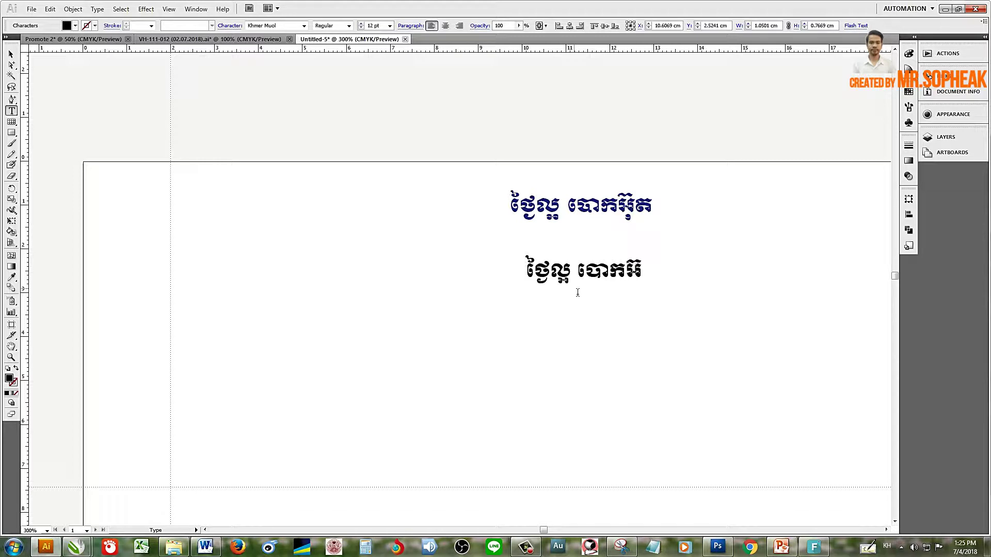
{"action": "type", "text": "ត"}
{"action": "key", "text": "Escape"}
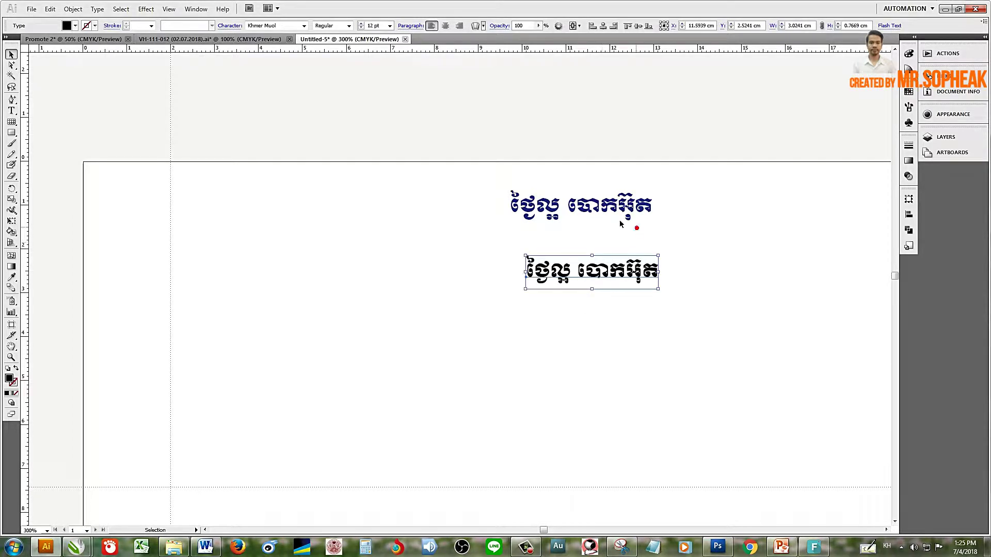
Step: Delete the blue title and move the black Khmer text up into its position
{"action": "left_click", "coordinate": [620, 224]}
{"action": "key", "text": "Delete"}
{"action": "mouse_move", "coordinate": [676, 313]}
{"action": "left_mouse_down"}
{"action": "mouse_move", "coordinate": [550, 238]}
{"action": "mouse_move", "coordinate": [527, 195]}
{"action": "left_mouse_up"}
{"action": "left_click_drag", "start_coordinate": [697, 226], "coordinate": [608, 178]}
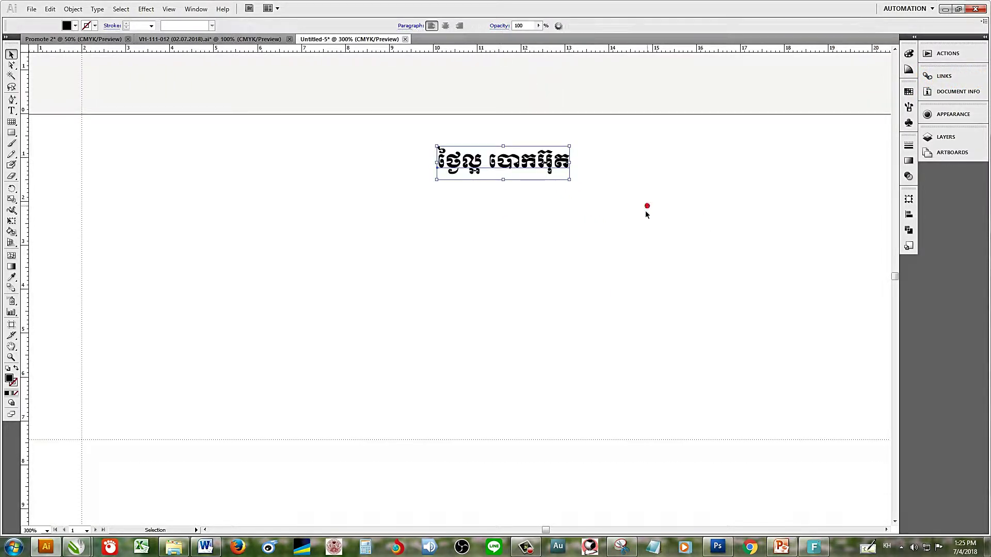
Step: Place a duplicate of the black Khmer text above the page and reselect the lower text
{"action": "left_click_drag", "start_coordinate": [644, 210], "coordinate": [356, 122]}
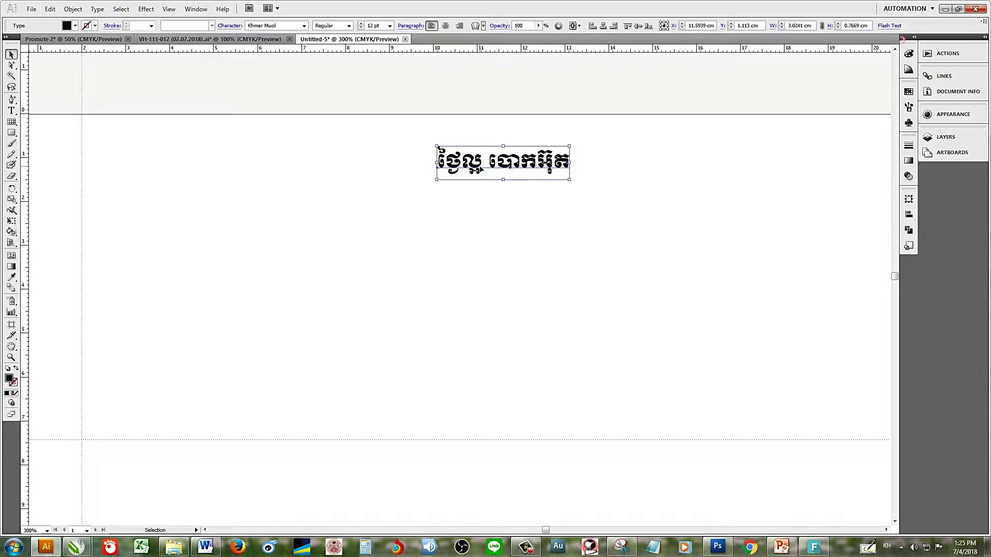
{"action": "left_click_drag", "start_coordinate": [481, 169], "coordinate": [327, 92]}
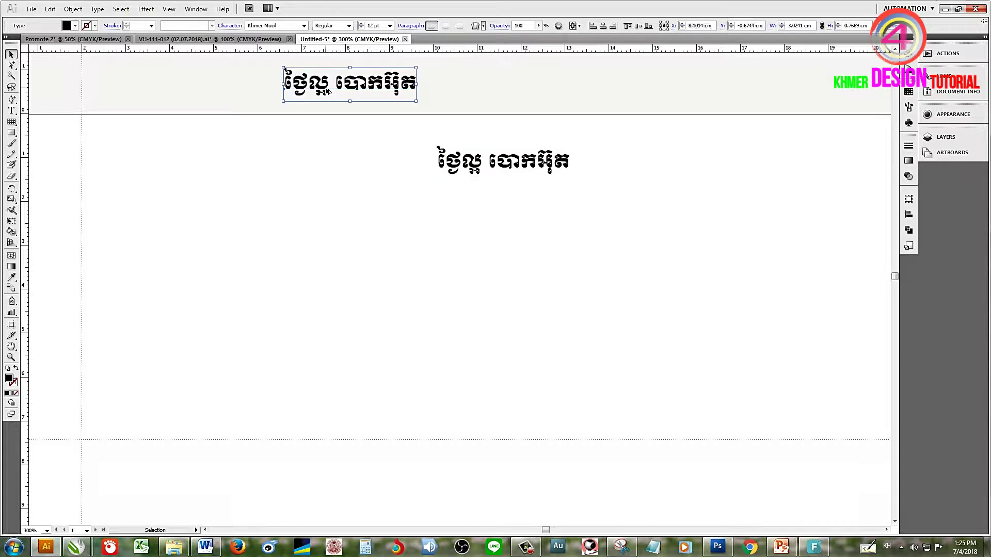
{"action": "left_click", "coordinate": [511, 138]}
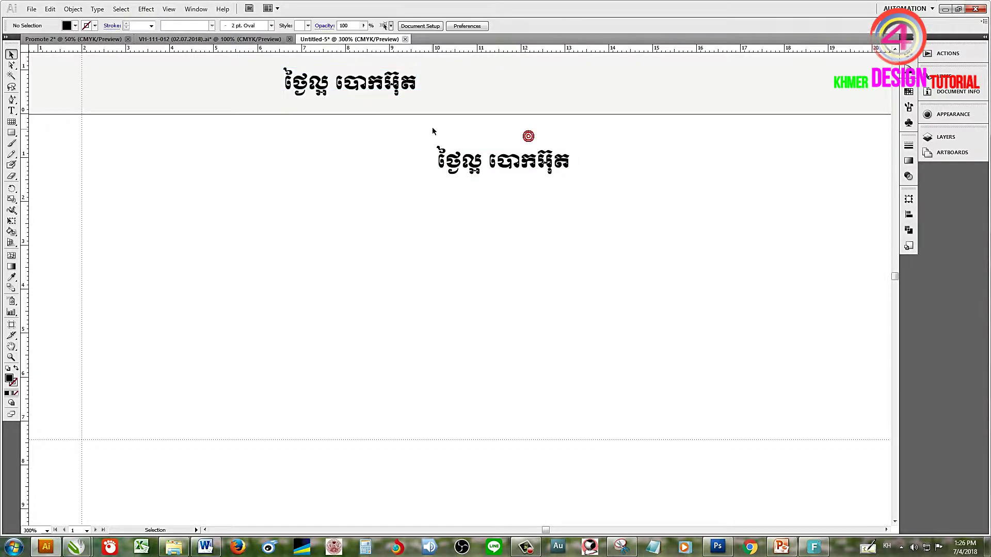
{"action": "left_click_drag", "start_coordinate": [385, 136], "coordinate": [593, 186]}
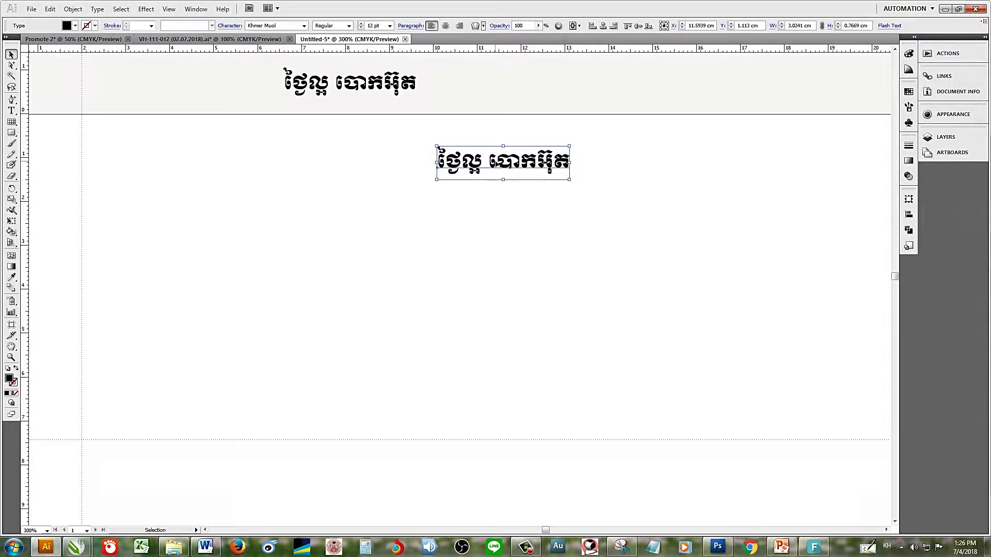
{"action": "left_click", "coordinate": [680, 225]}
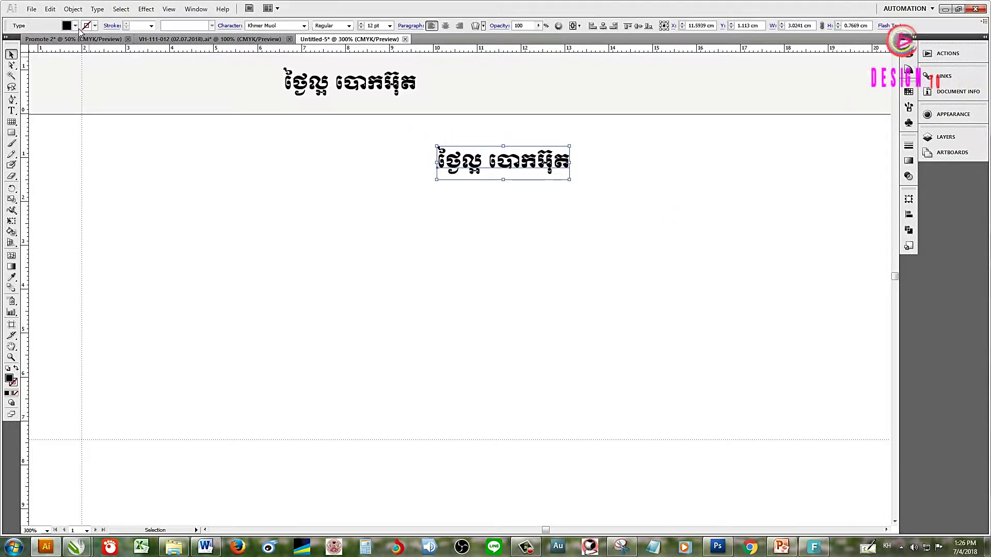
Step: Make the lower Khmer title's fill white
{"action": "left_click", "coordinate": [76, 25]}
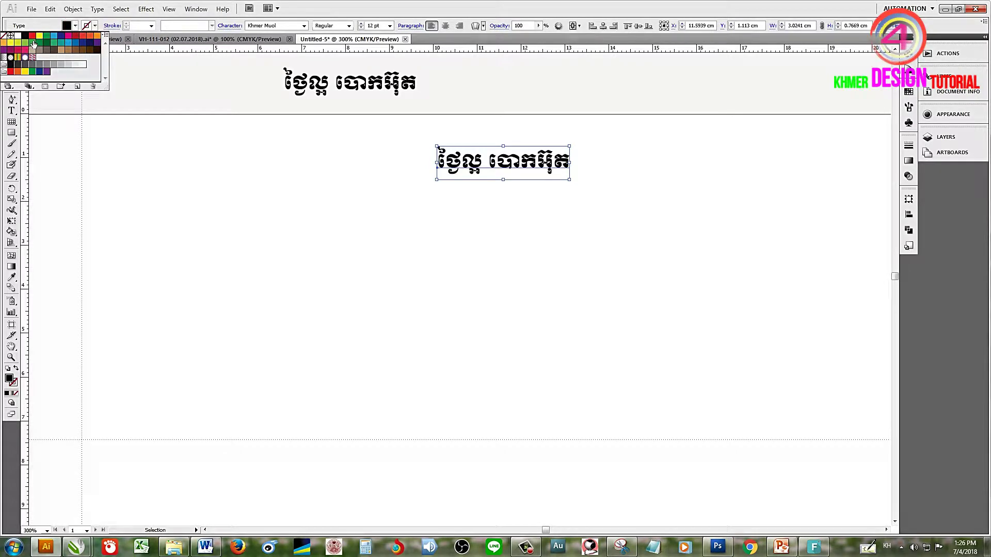
{"action": "left_click", "coordinate": [22, 38]}
{"action": "left_click", "coordinate": [650, 203]}
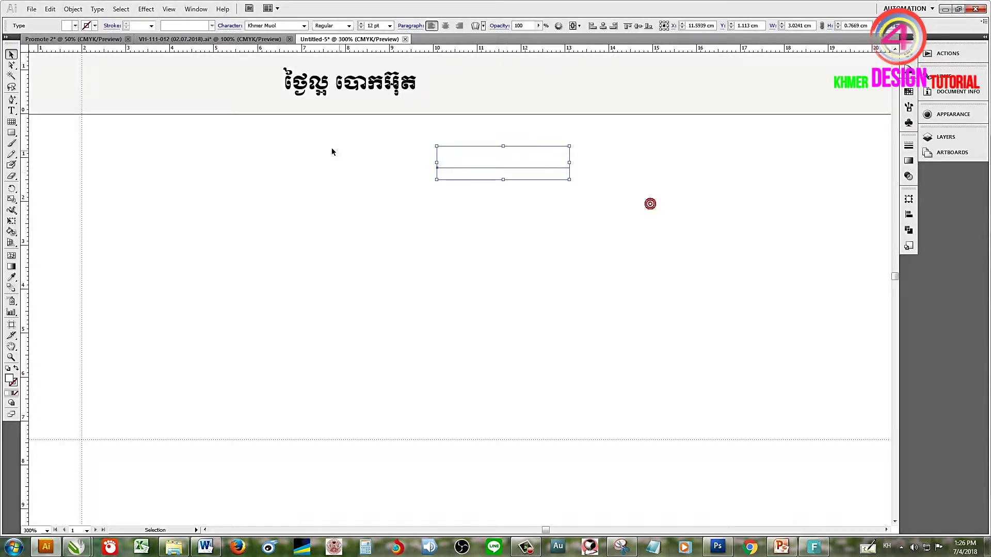
{"action": "left_click_drag", "start_coordinate": [403, 127], "coordinate": [631, 205]}
Step: Copy the white text and Paste in Back to create a copy behind it
{"action": "key", "text": "a"}
{"action": "key", "text": "v"}
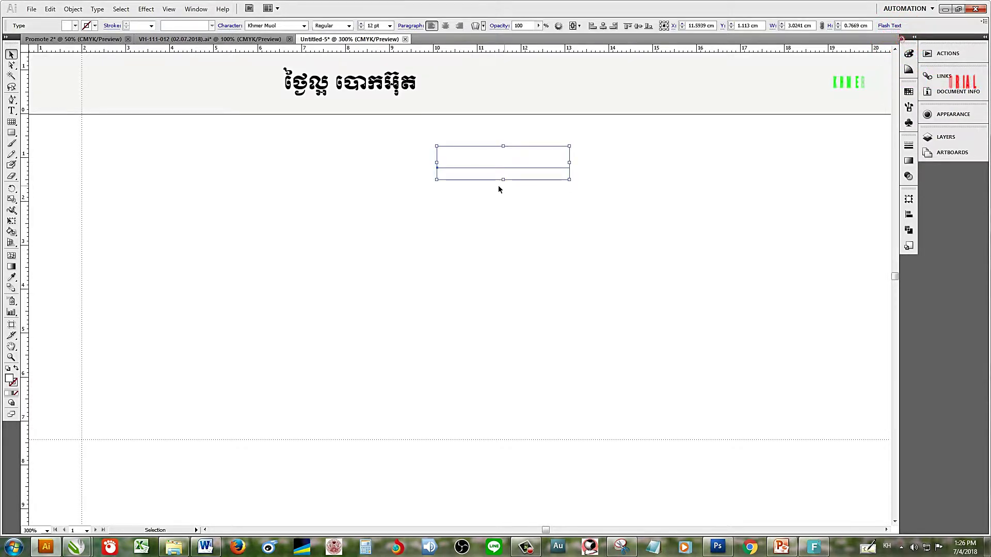
{"action": "key", "text": "a"}
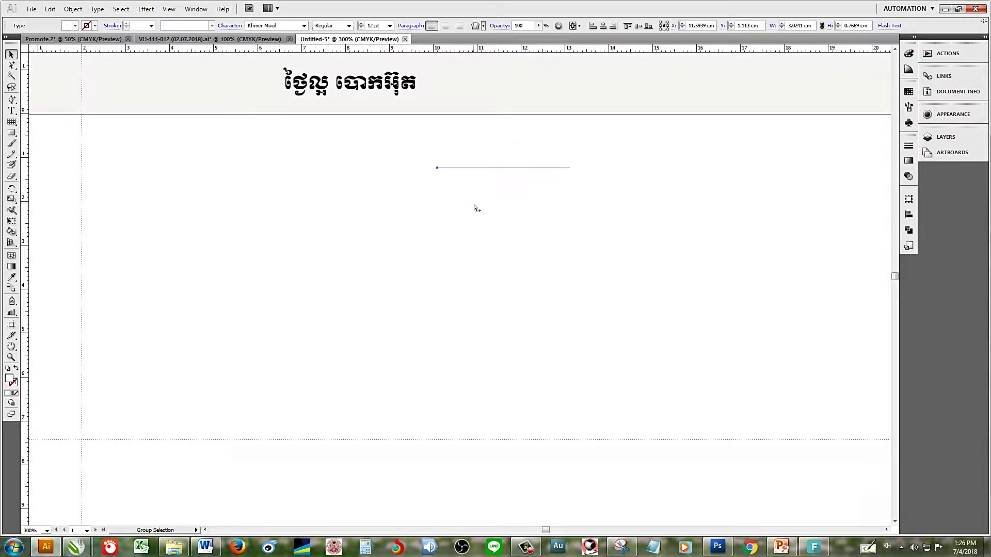
{"action": "key", "text": "v"}
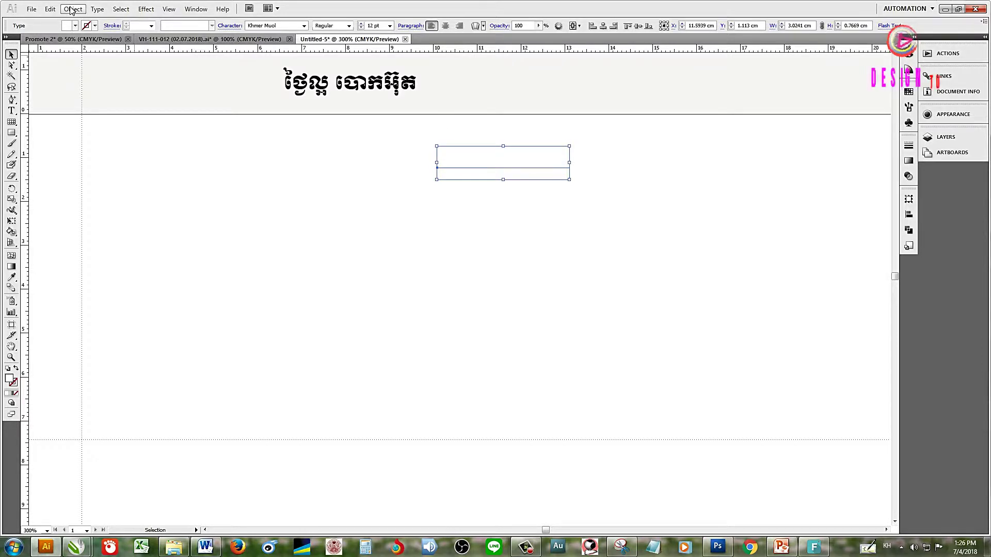
{"action": "left_click", "coordinate": [71, 9]}
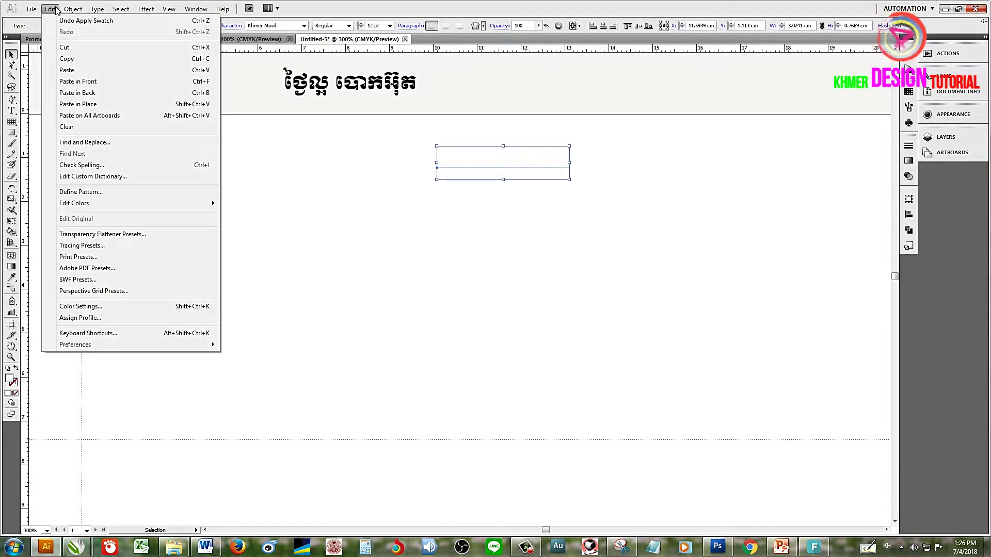
{"action": "left_click", "coordinate": [100, 93]}
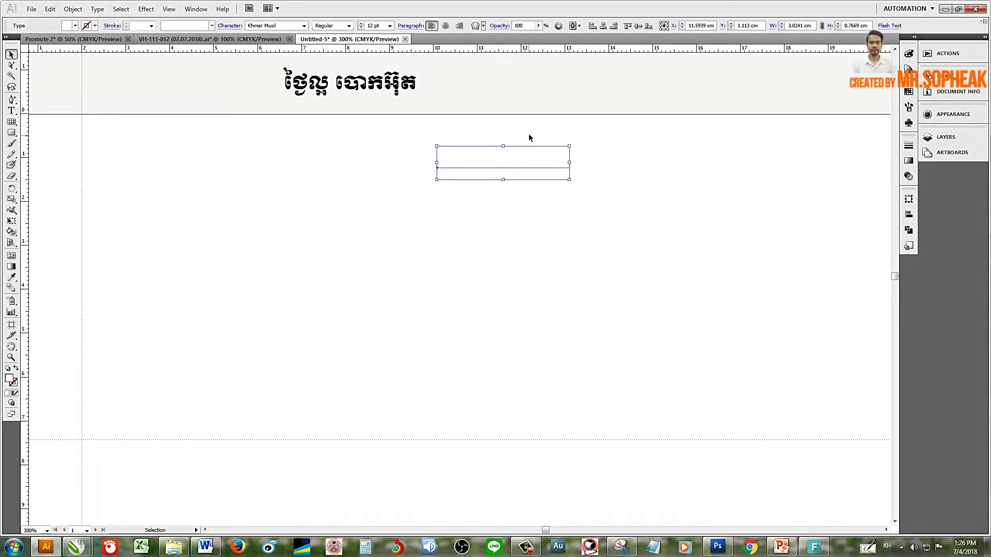
Step: Give the pasted back copy a 4 pt stroke after trying 2, 3 and 0.25 pt
{"action": "left_click", "coordinate": [150, 25]}
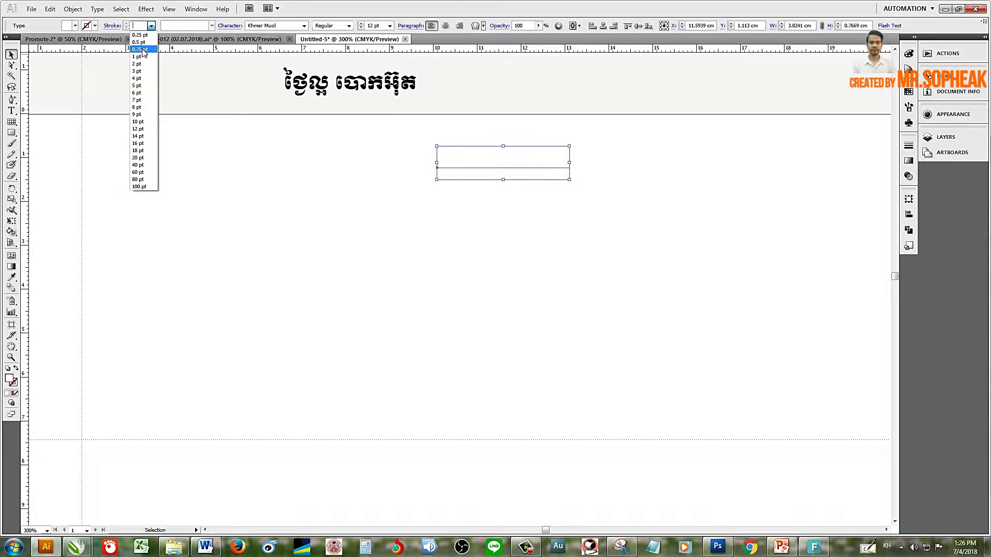
{"action": "left_click", "coordinate": [141, 64]}
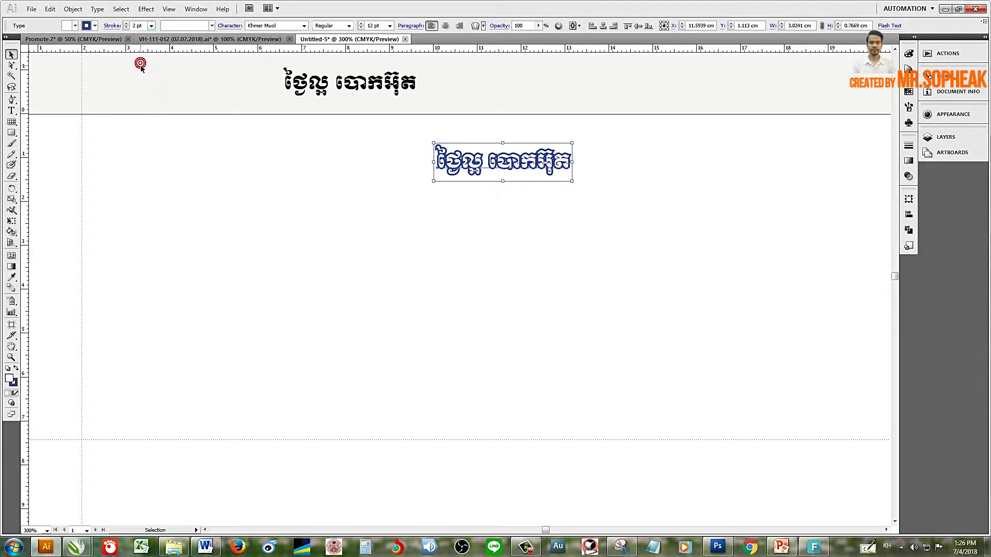
{"action": "left_click", "coordinate": [140, 26]}
{"action": "key", "text": "Up"}
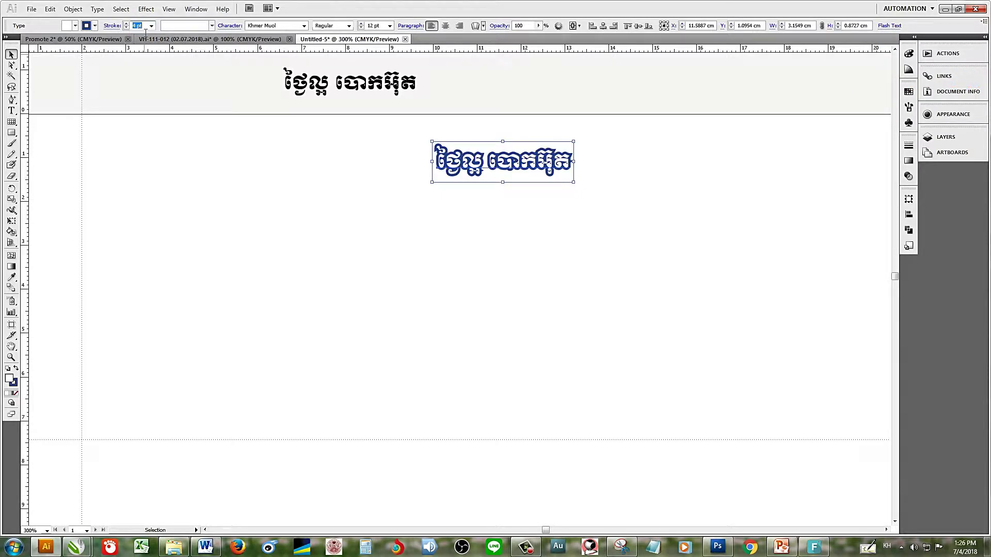
{"action": "key", "text": "Up"}
{"action": "key", "text": "Up"}
{"action": "key", "text": "Return"}
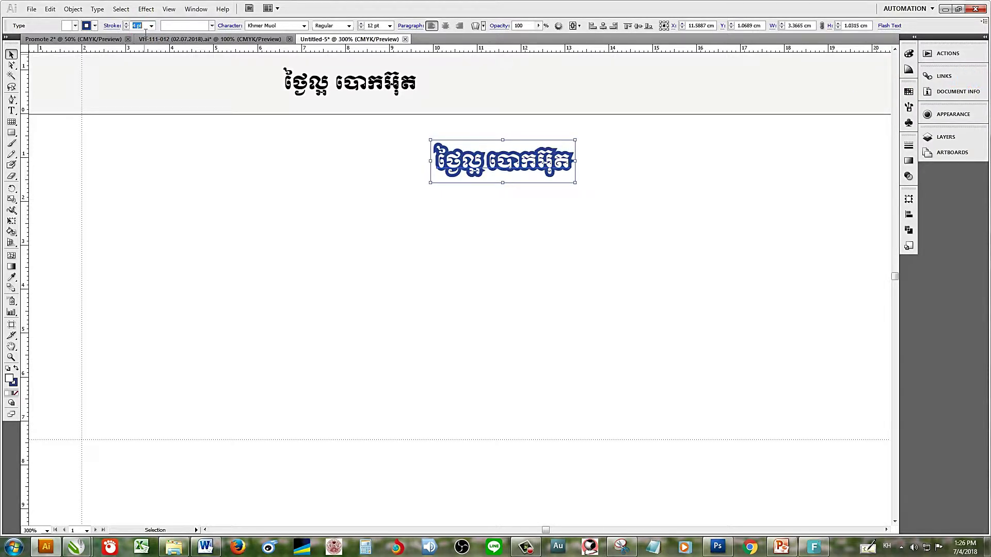
{"action": "key", "text": "Return"}
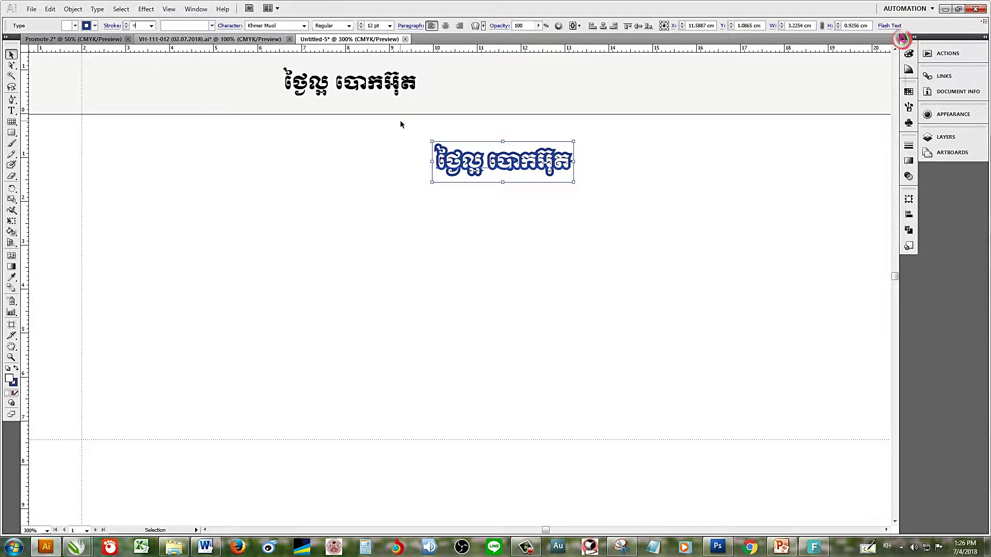
{"action": "type", "text": "0.25"}
{"action": "key", "text": "Return"}
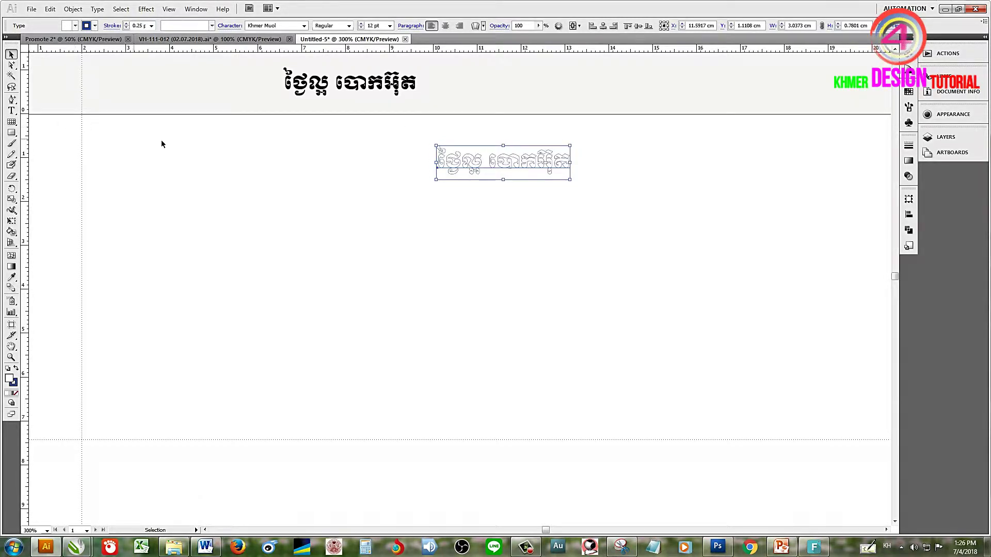
{"action": "left_click", "coordinate": [137, 25]}
{"action": "type", "text": "4"}
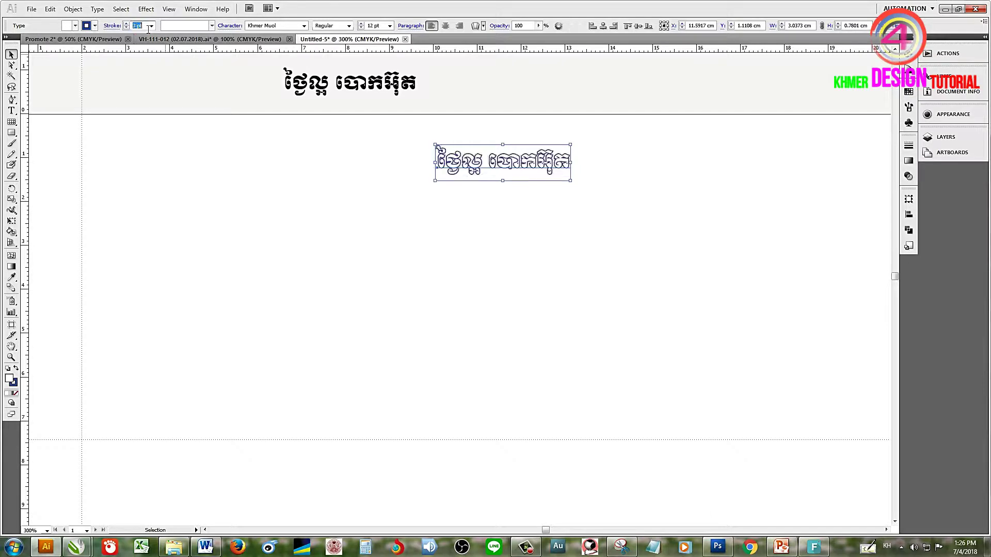
{"action": "key", "text": "Return"}
Step: Frame the full blue-outlined Khmer title with the Zoom tool and open the Layers panel (F7)
{"action": "left_click", "coordinate": [604, 182]}
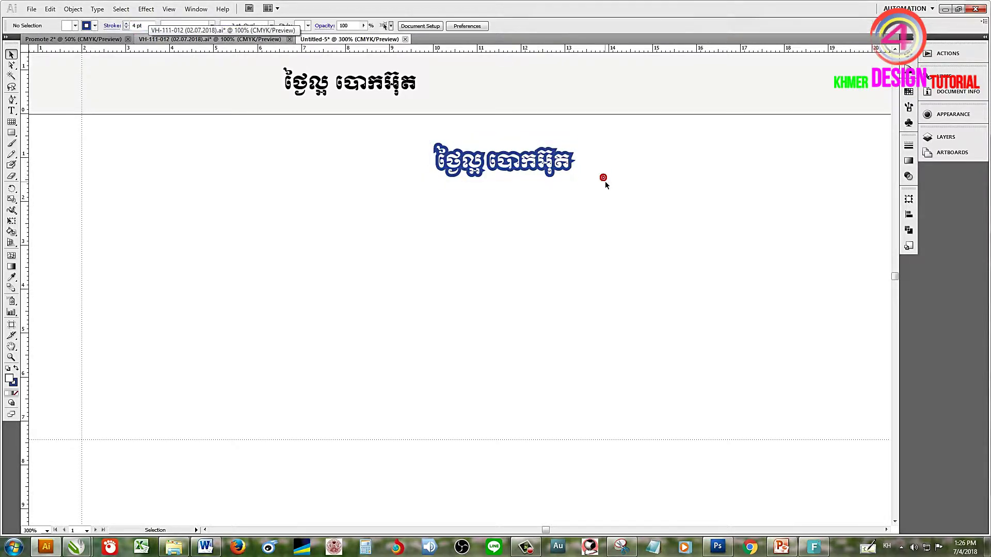
{"action": "key", "text": "z"}
{"action": "left_click_drag", "start_coordinate": [384, 129], "coordinate": [718, 229]}
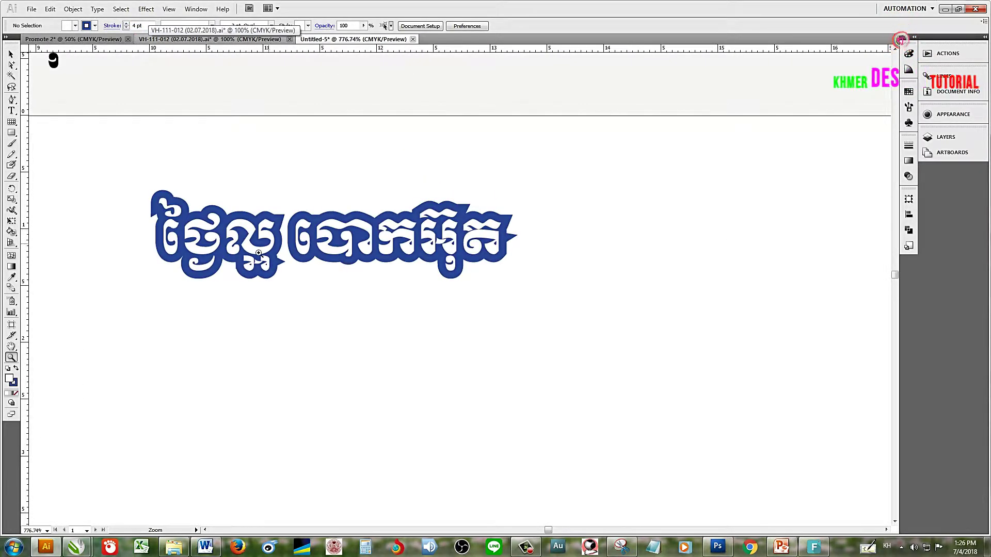
{"action": "left_click_drag", "start_coordinate": [263, 315], "coordinate": [427, 254]}
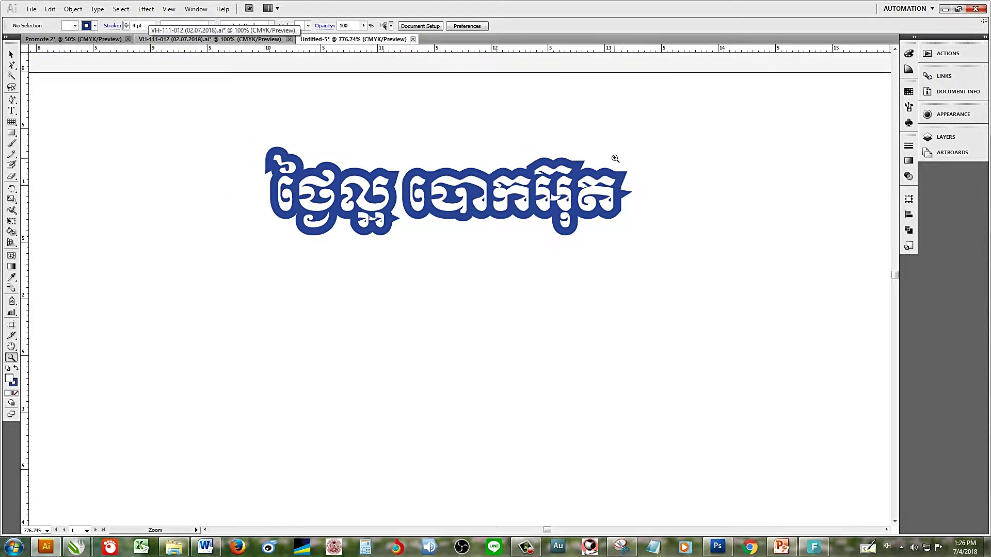
{"action": "left_click_drag", "start_coordinate": [609, 147], "coordinate": [695, 284]}
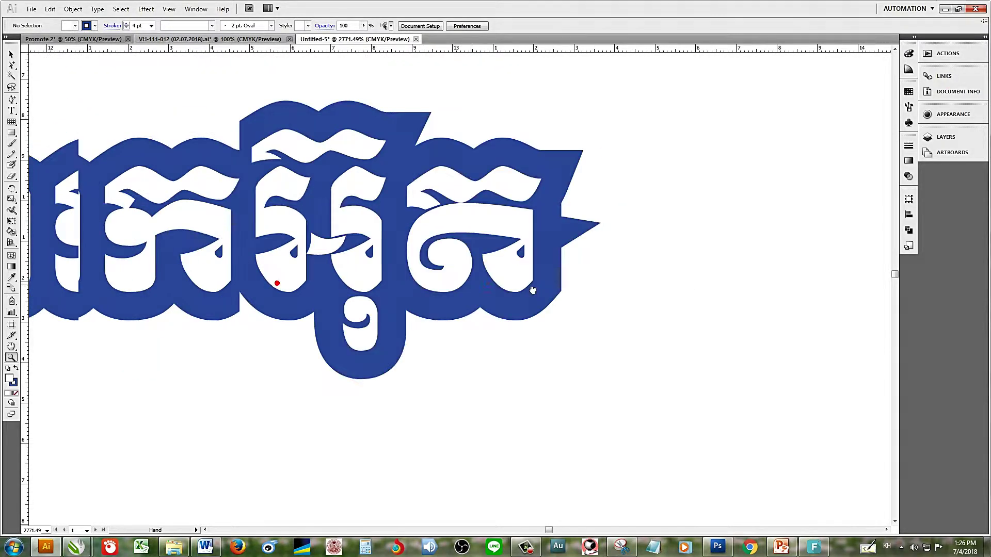
{"action": "left_click_drag", "start_coordinate": [432, 286], "coordinate": [465, 253]}
{"action": "left_click", "coordinate": [299, 271], "text": "alt"}
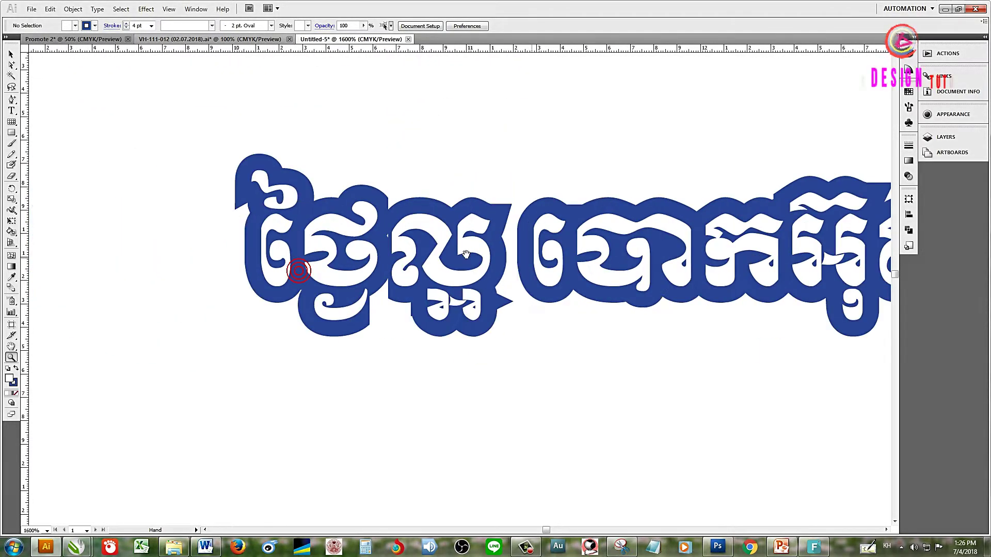
{"action": "left_click", "coordinate": [349, 331]}
{"action": "left_click", "coordinate": [423, 329], "text": "alt"}
{"action": "scroll", "coordinate": [580, 277], "scroll_direction": "down", "scroll_amount": 3}
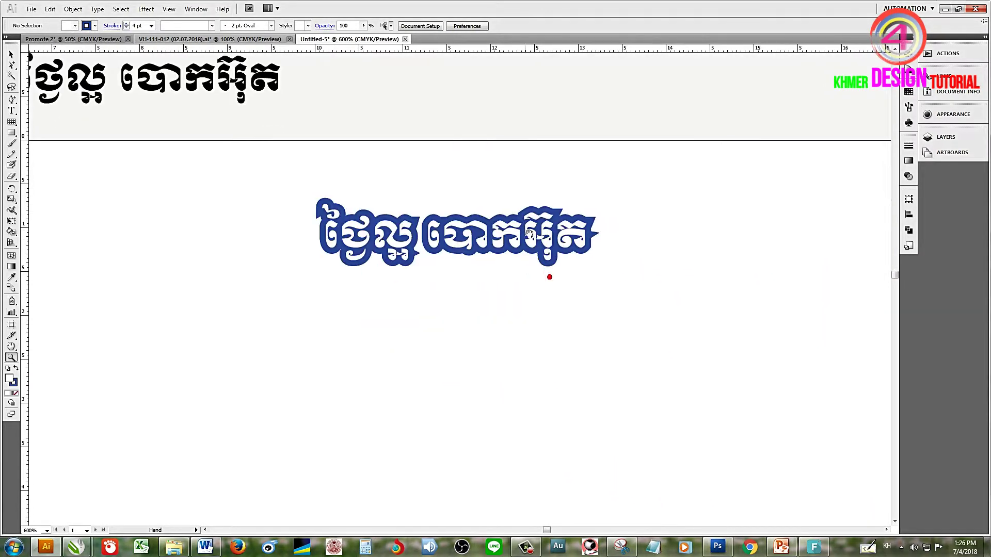
{"action": "left_click", "coordinate": [550, 277]}
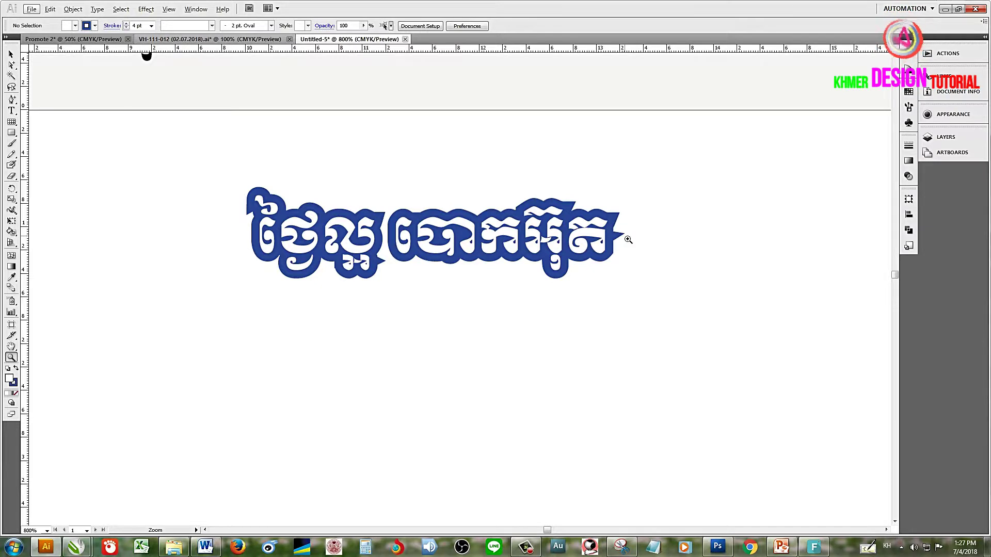
{"action": "key", "text": "F7"}
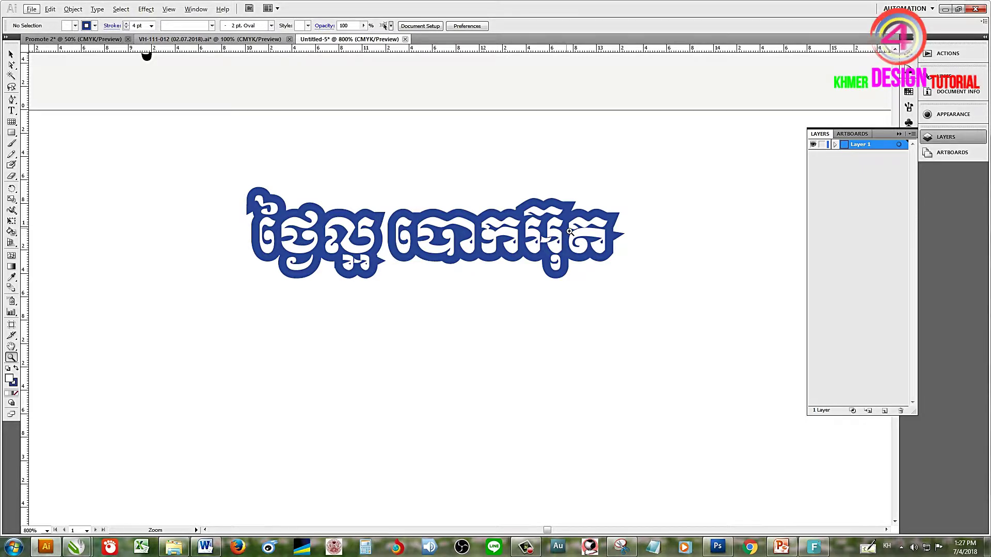
Step: Expand Layer 1 in the Layers panel and target the top white Khmer text object
{"action": "left_click", "coordinate": [835, 145]}
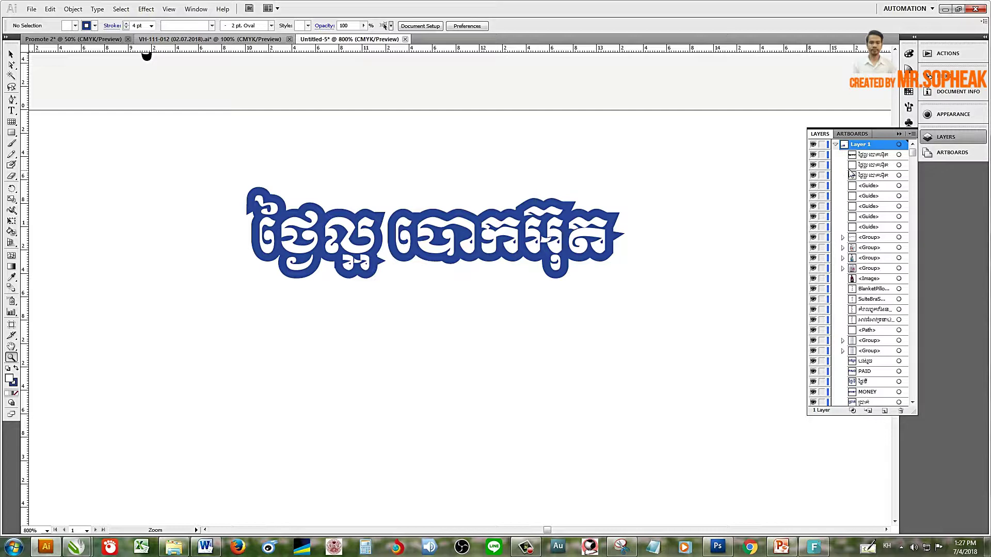
{"action": "double_click", "coordinate": [872, 155]}
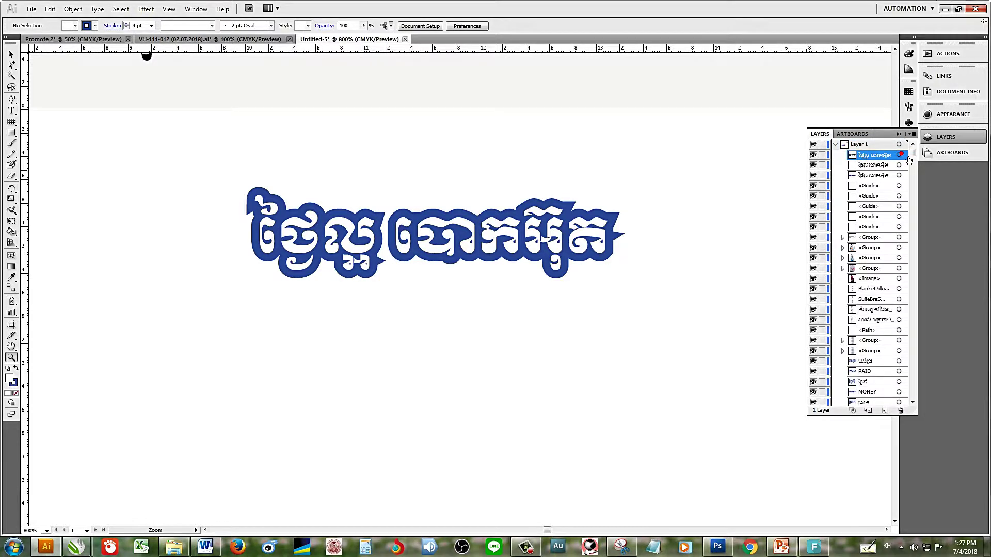
{"action": "left_click", "coordinate": [907, 158]}
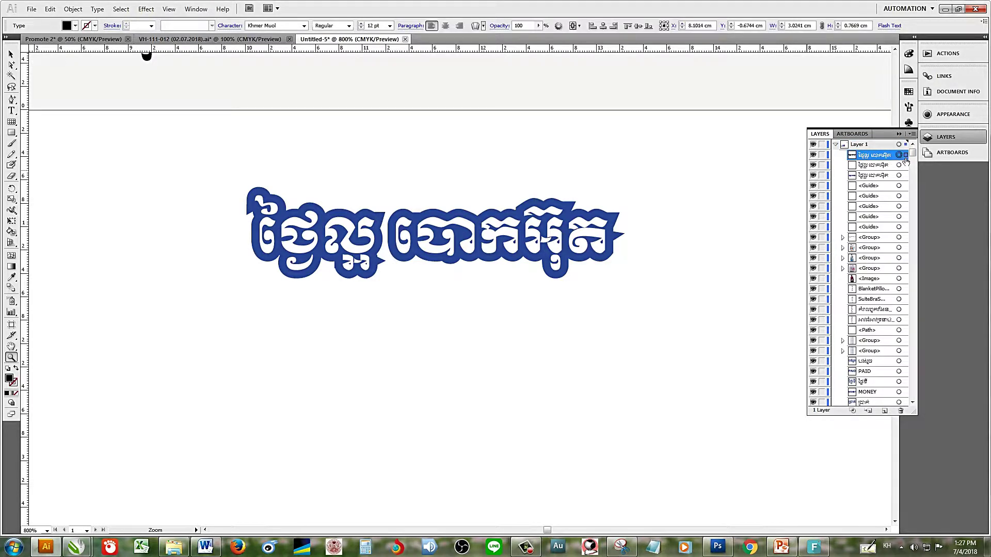
{"action": "left_click", "coordinate": [908, 155]}
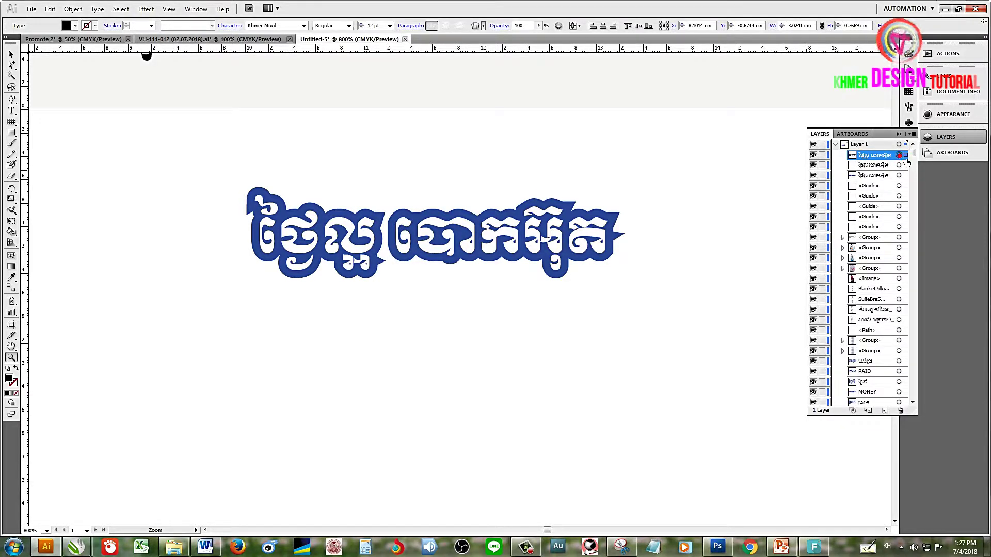
Step: Zoom in closely so the whole enlarged Khmer title fills the view
{"action": "left_click", "coordinate": [521, 146]}
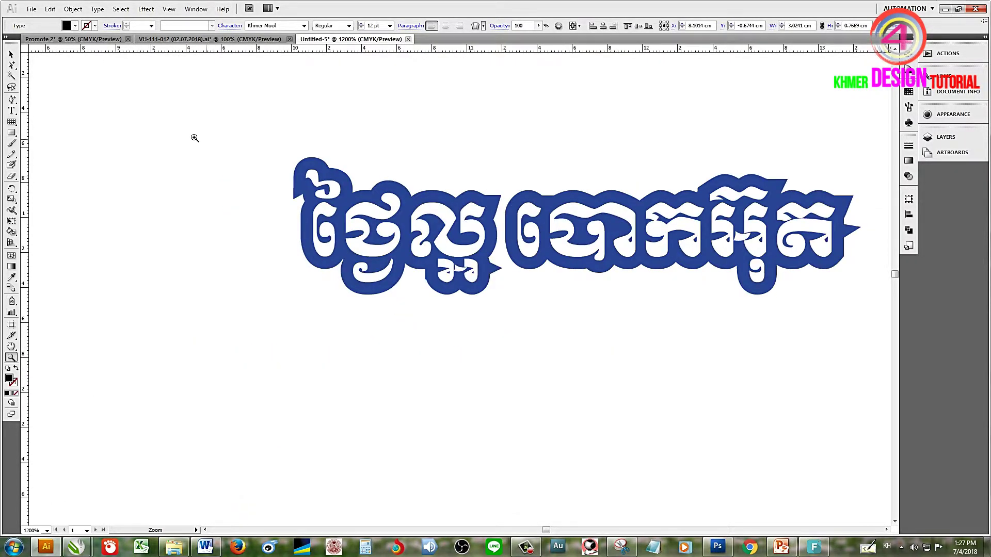
{"action": "left_click_drag", "start_coordinate": [228, 149], "coordinate": [786, 339]}
{"action": "left_click_drag", "start_coordinate": [602, 316], "coordinate": [502, 270]}
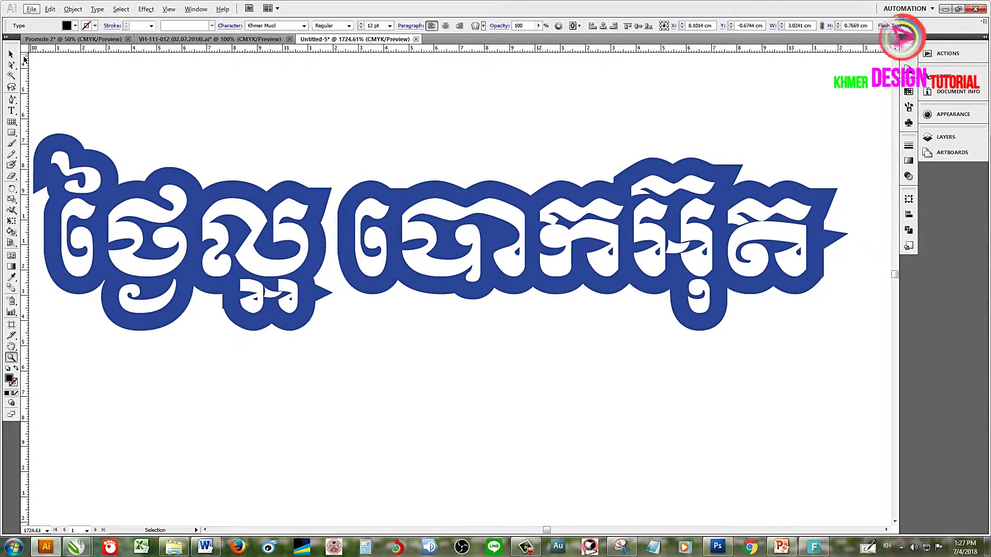
{"action": "key", "text": "v"}
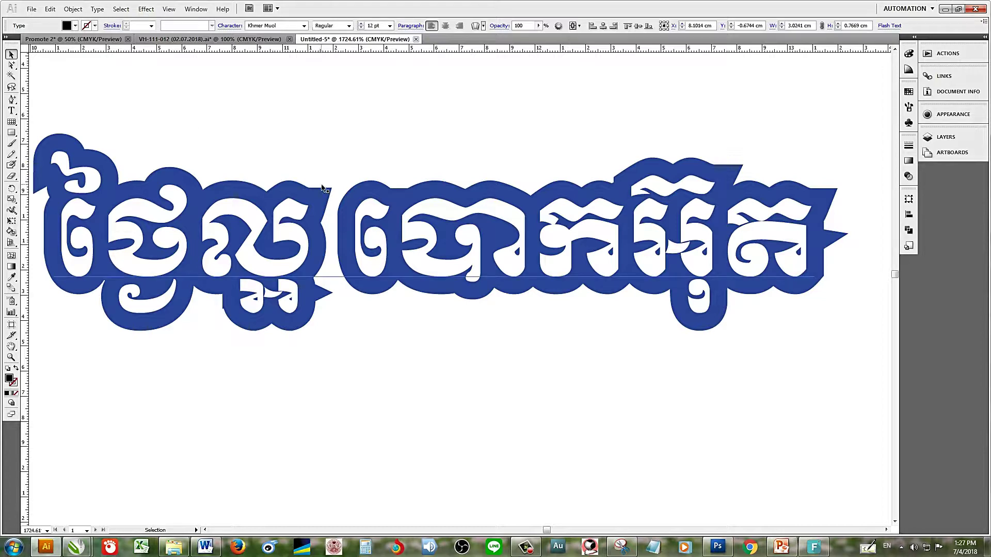
Step: Move the white text aside and give the blue outline Round Cap and Round Join
{"action": "mouse_move", "coordinate": [293, 255]}
{"action": "left_mouse_down"}
{"action": "mouse_move", "coordinate": [270, 280]}
{"action": "mouse_move", "coordinate": [334, 290]}
{"action": "left_mouse_up"}
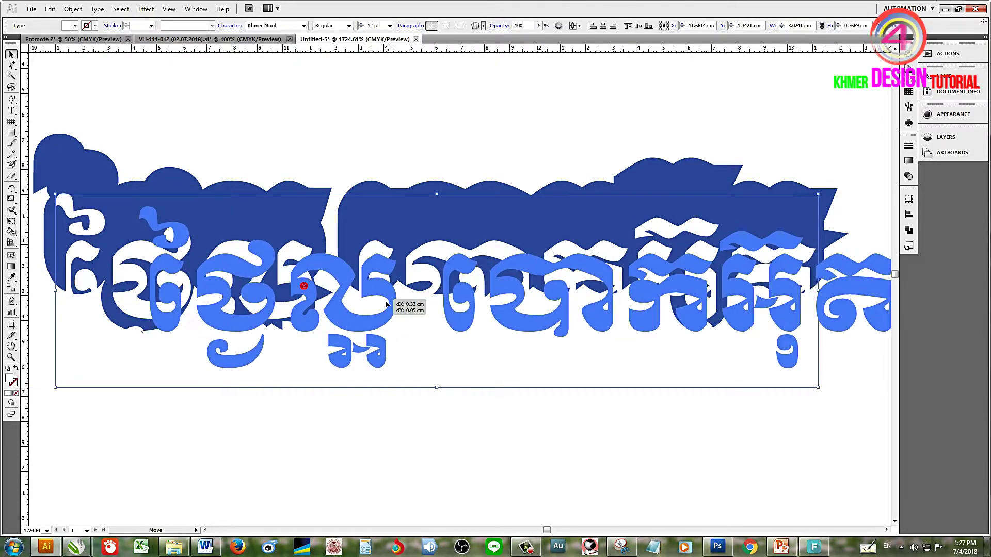
{"action": "key", "text": "ctrl+minus"}
{"action": "key", "text": "ctrl+minus"}
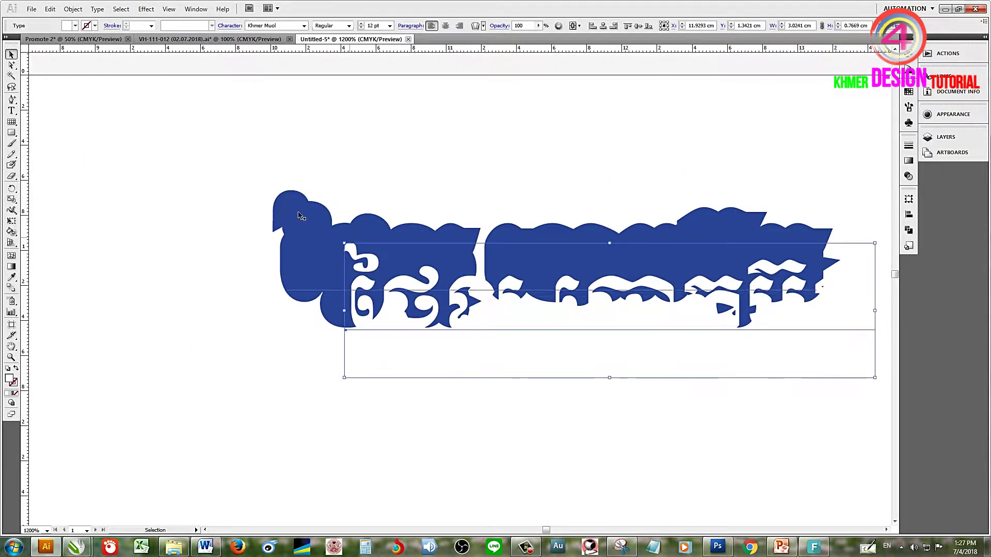
{"action": "left_click_drag", "start_coordinate": [224, 166], "coordinate": [308, 327]}
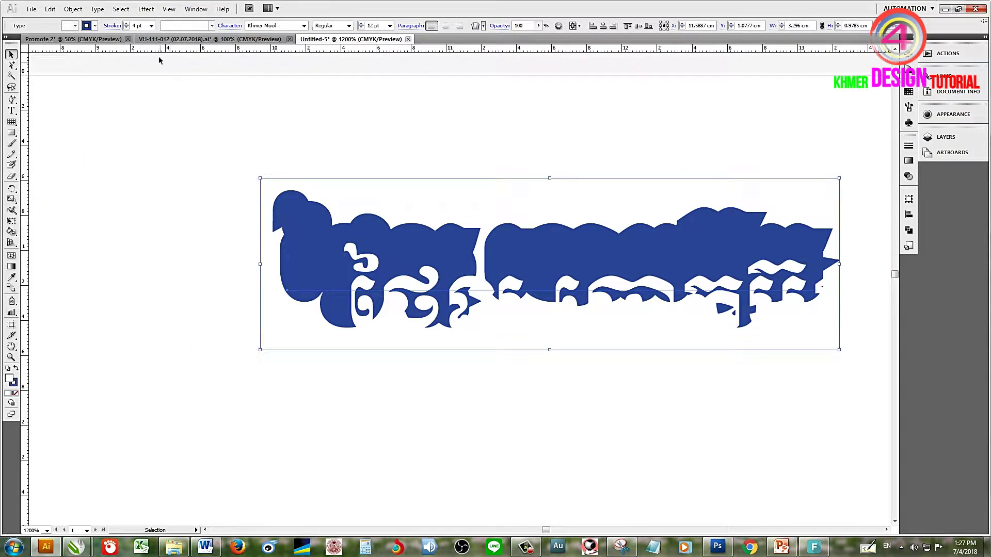
{"action": "left_click", "coordinate": [112, 25]}
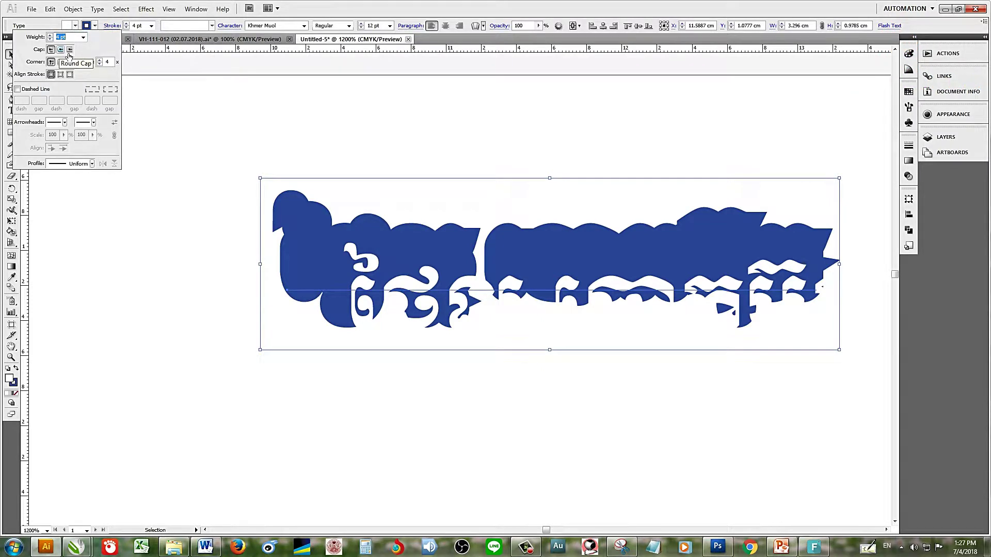
{"action": "left_click", "coordinate": [61, 51]}
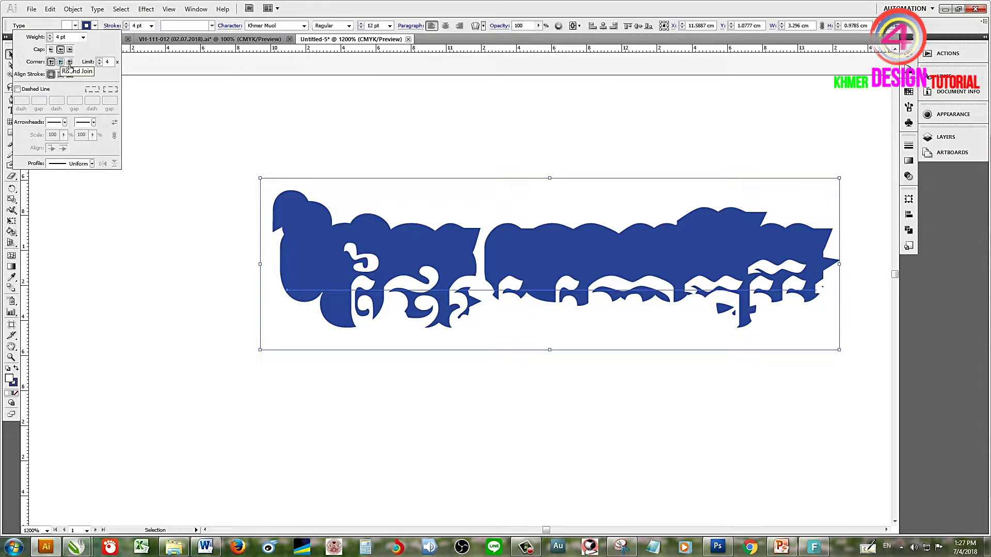
{"action": "left_click", "coordinate": [61, 62]}
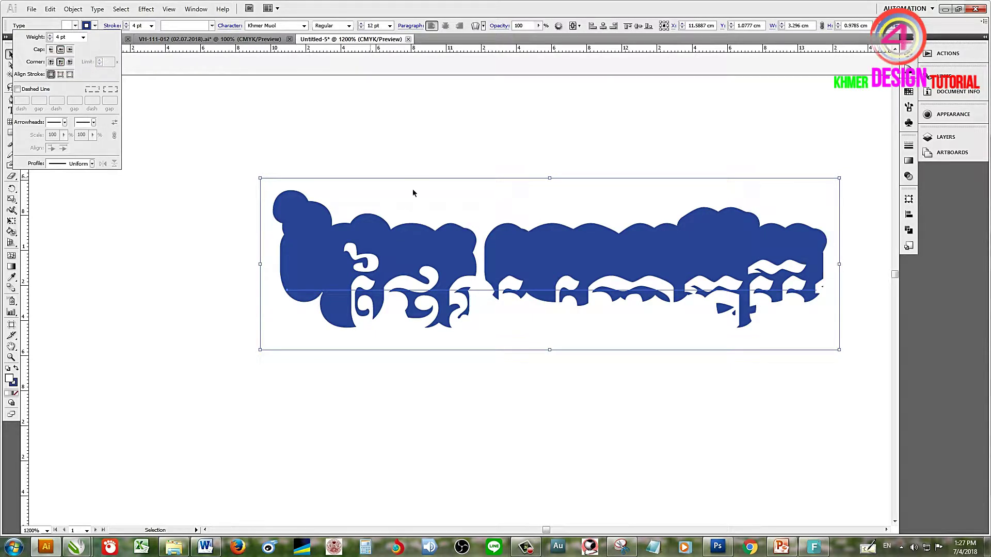
Step: Clear the selection after moving the text back and marquee-select the whole Khmer title
{"action": "key", "text": "ctrl+shift+a"}
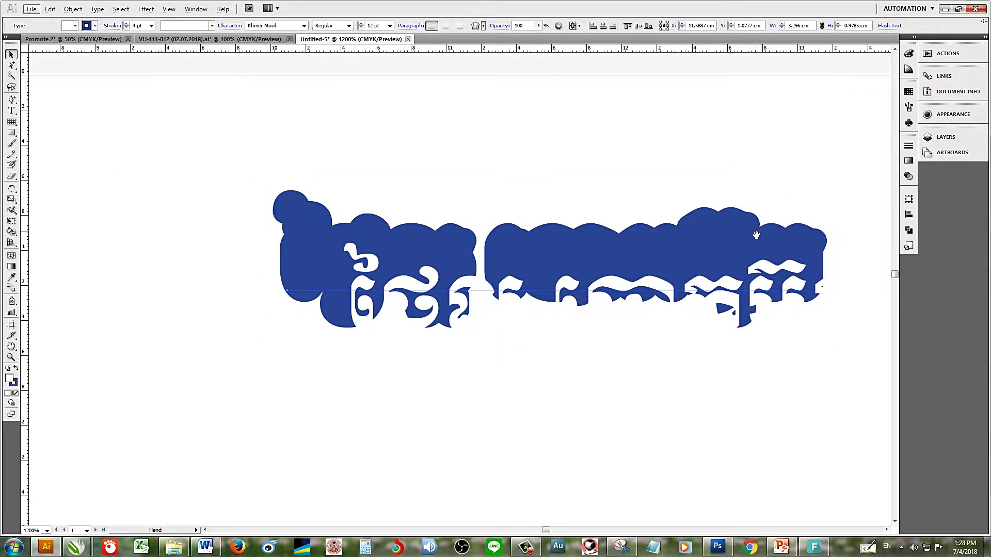
{"action": "left_click_drag", "start_coordinate": [756, 235], "coordinate": [699, 215]}
{"action": "left_click", "coordinate": [418, 174]}
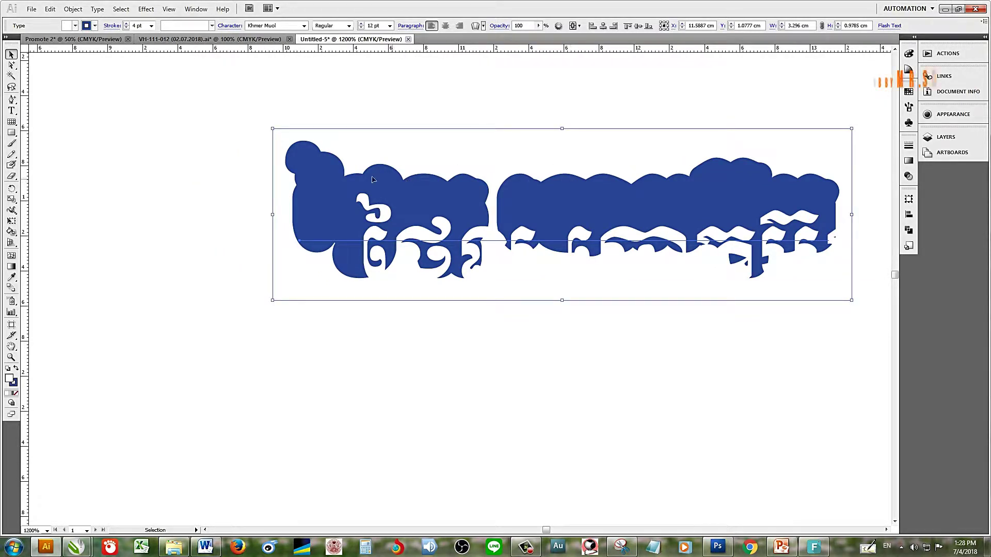
{"action": "left_click", "coordinate": [435, 151]}
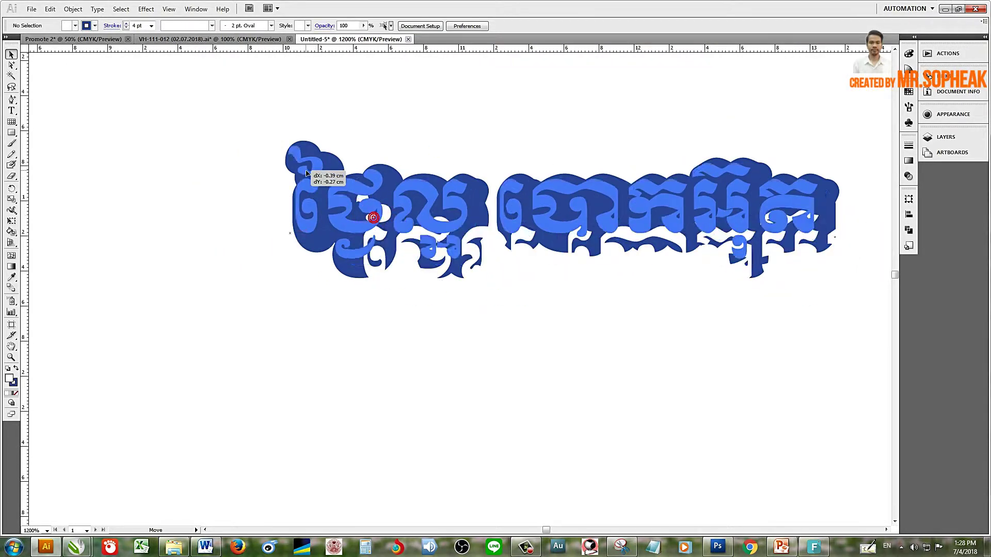
{"action": "left_click", "coordinate": [525, 139]}
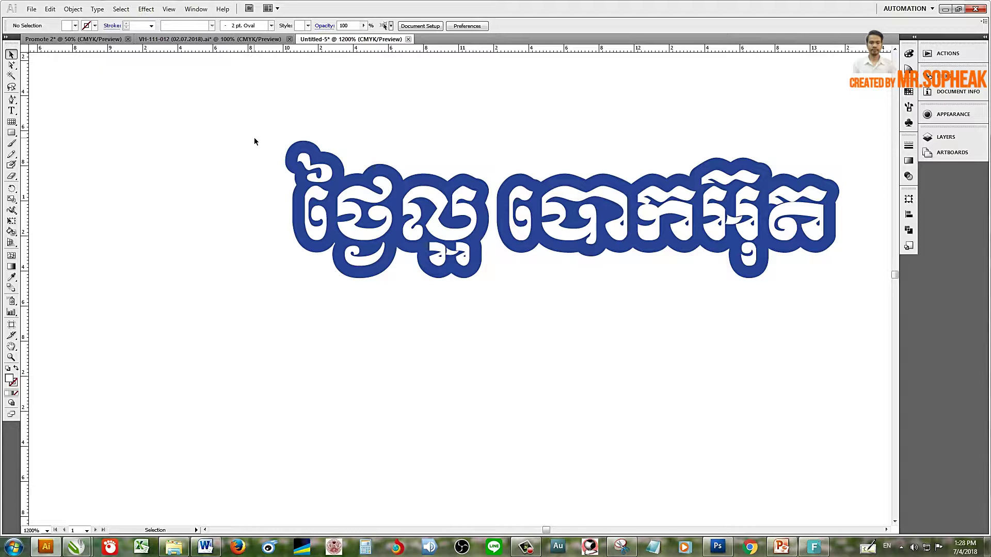
{"action": "left_click_drag", "start_coordinate": [254, 137], "coordinate": [784, 314]}
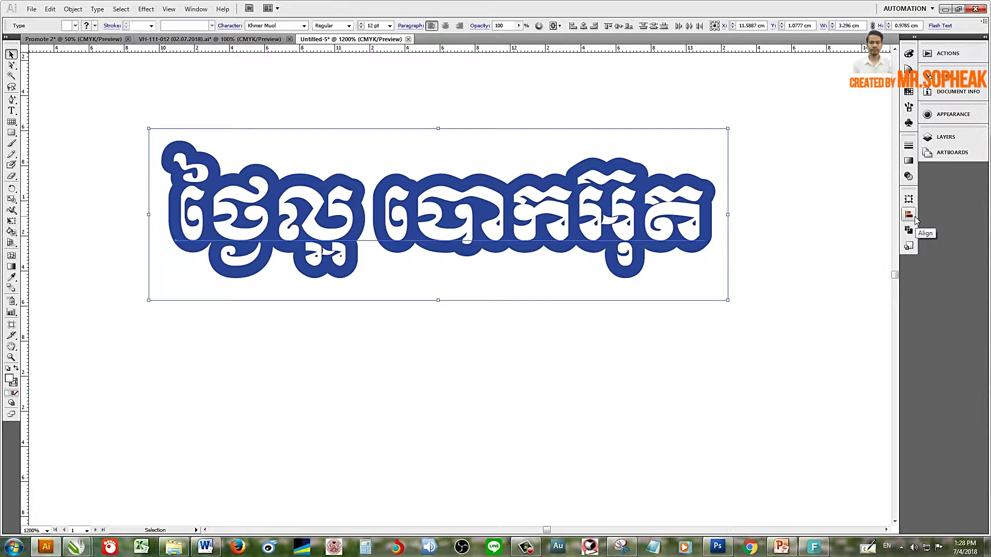
Step: Align the white lettering to the key object, centred horizontally and vertically on its outline
{"action": "left_click", "coordinate": [910, 215]}
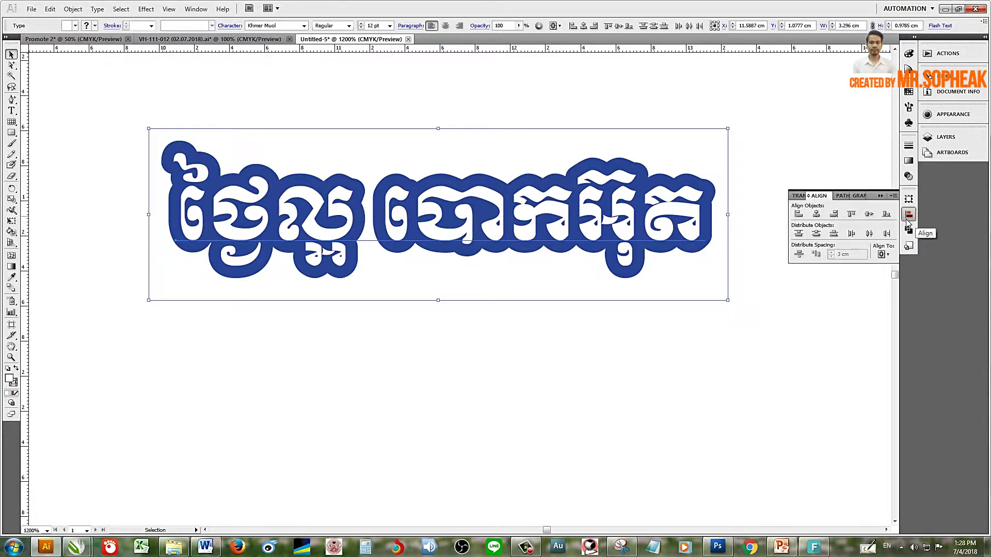
{"action": "left_click", "coordinate": [886, 255]}
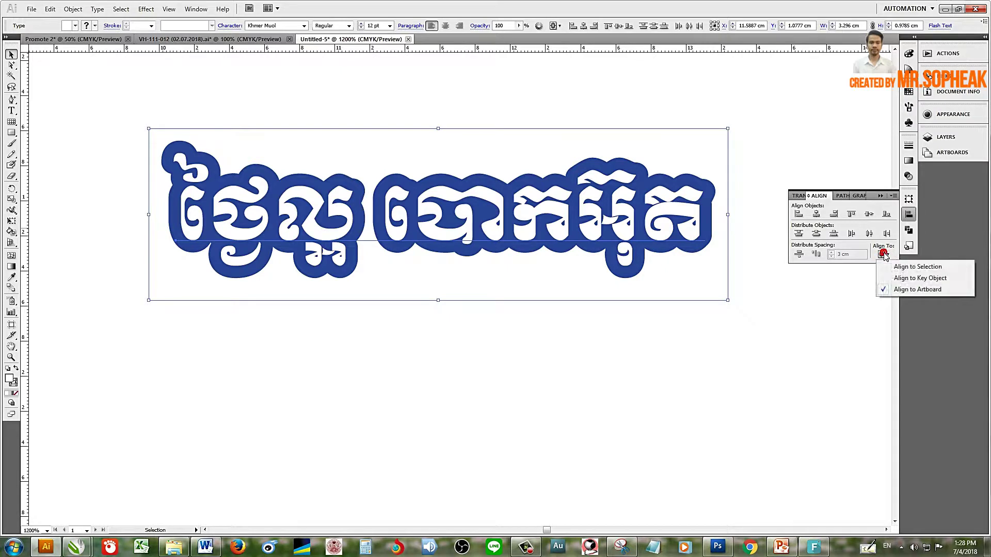
{"action": "left_click", "coordinate": [887, 279]}
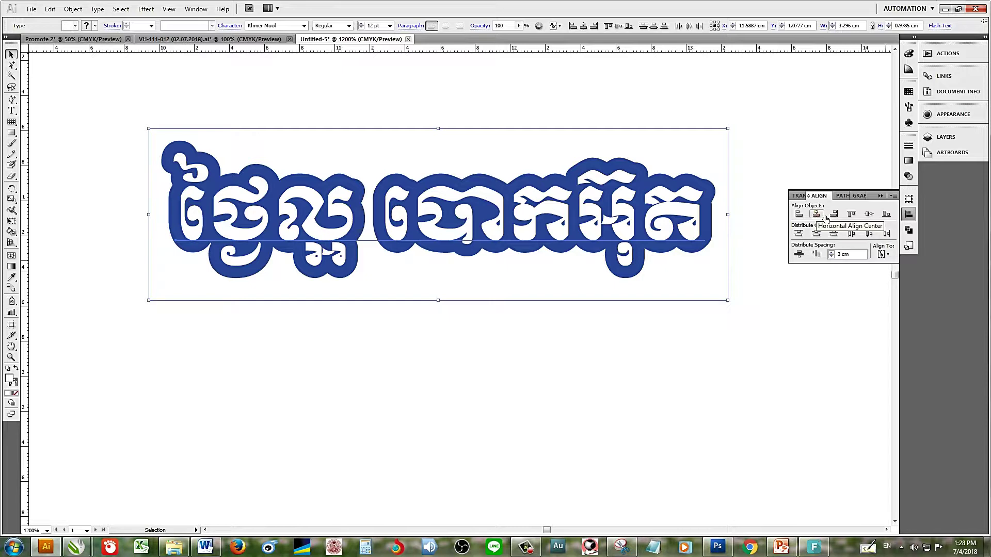
{"action": "left_click", "coordinate": [816, 215]}
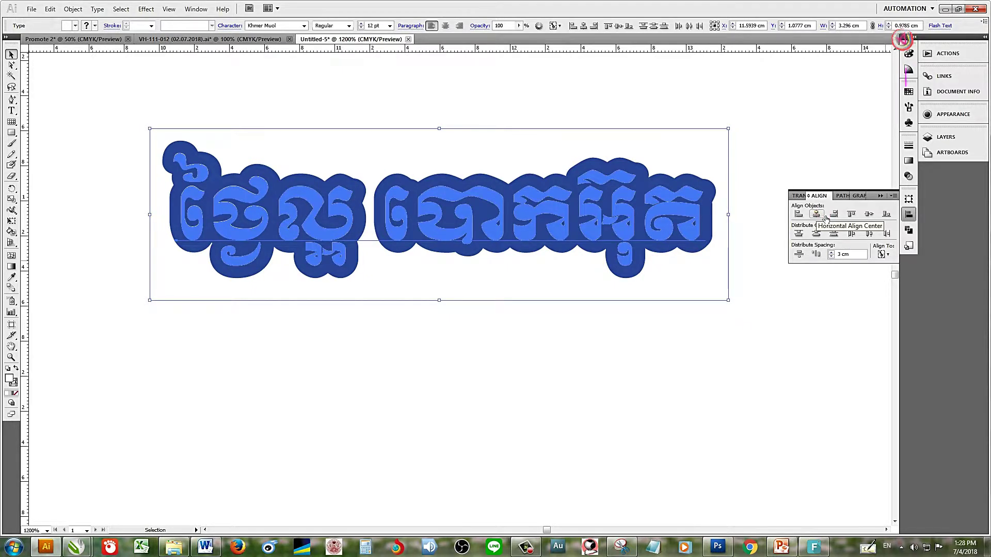
{"action": "left_click", "coordinate": [878, 219]}
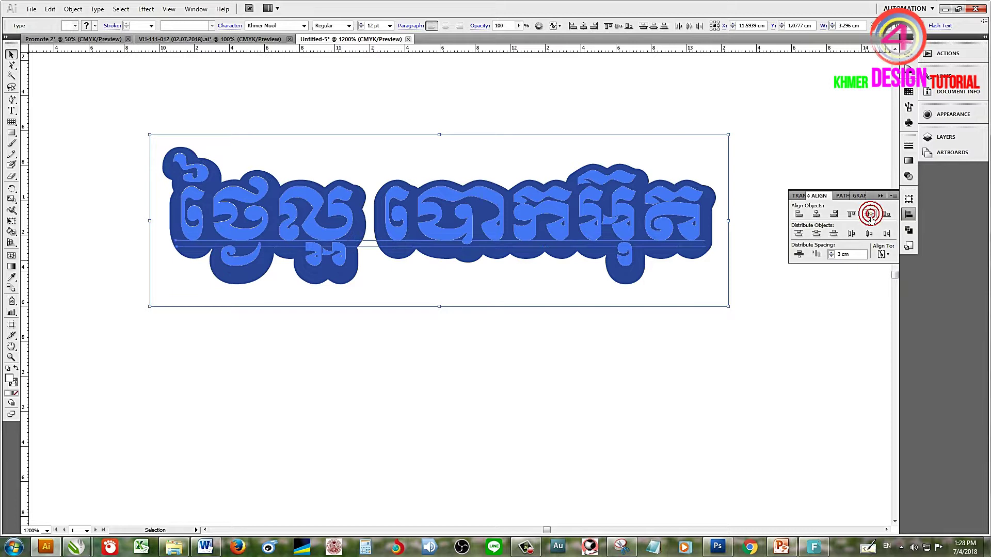
{"action": "left_click", "coordinate": [688, 303]}
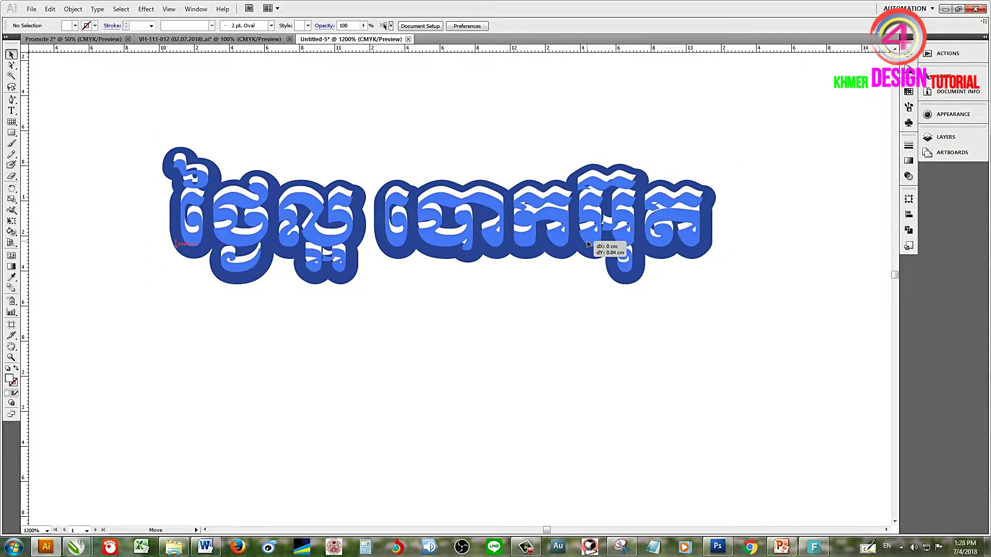
{"action": "left_click", "coordinate": [596, 258]}
Step: Nudge the Khmer title group slightly left on the page
{"action": "key", "text": "ctrl+minus"}
{"action": "key", "text": "ctrl+minus"}
{"action": "key", "text": "ctrl+minus"}
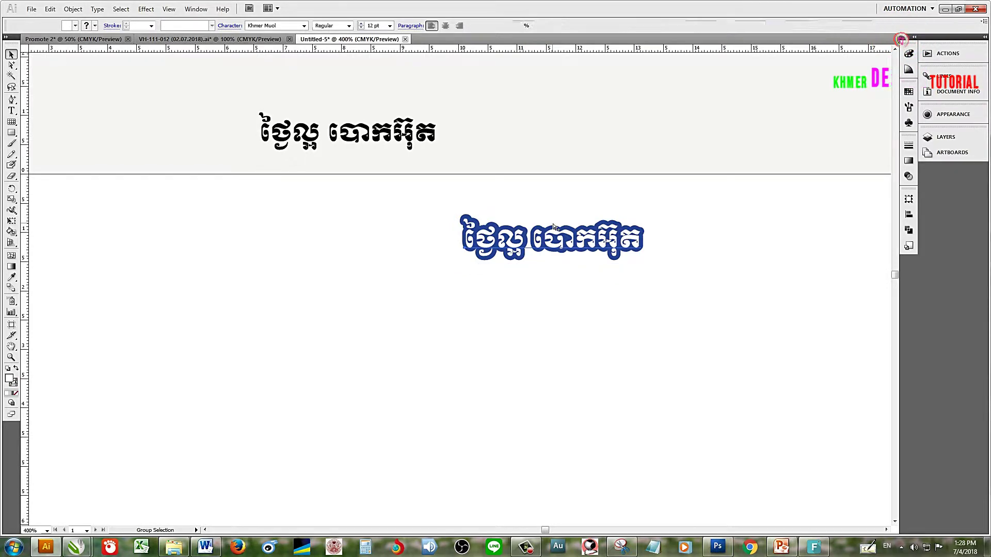
{"action": "left_click", "coordinate": [577, 223]}
{"action": "left_click_drag", "start_coordinate": [549, 249], "coordinate": [504, 245]}
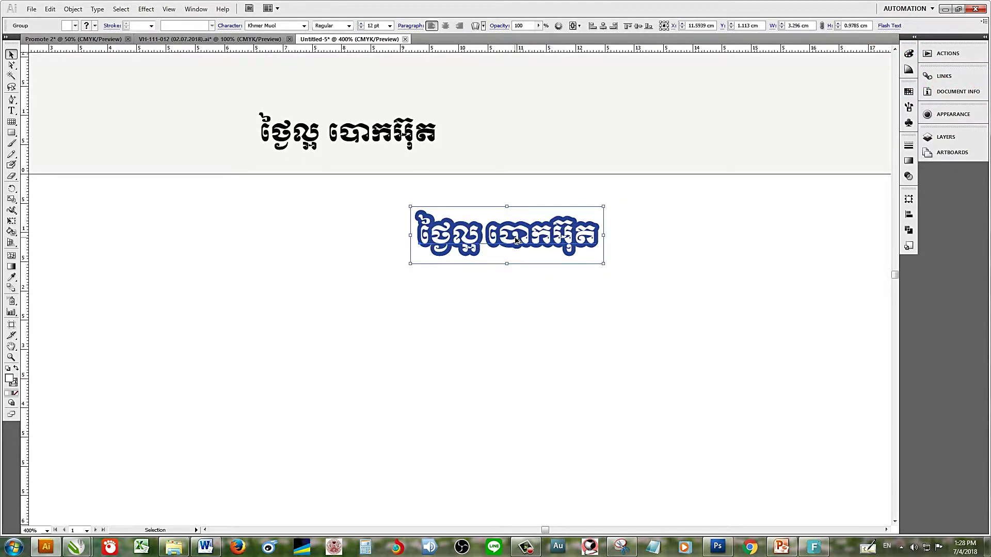
{"action": "key", "text": "ctrl+1"}
Step: Copy the Good Day Laundry subtitle from the card to just beneath the Khmer title
{"action": "left_click", "coordinate": [404, 280]}
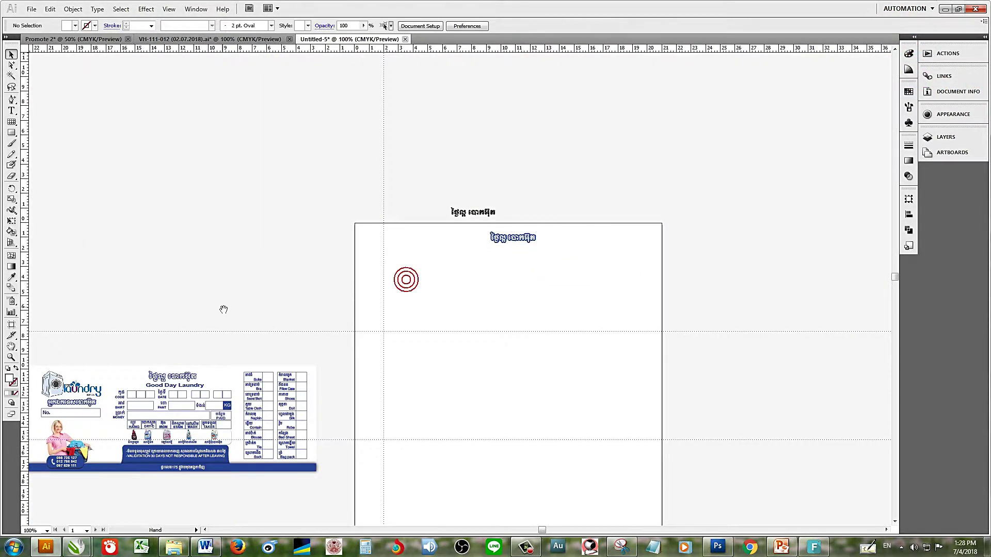
{"action": "left_click_drag", "start_coordinate": [221, 310], "coordinate": [334, 184]}
{"action": "key", "text": "ctrl+plus"}
{"action": "left_click_drag", "start_coordinate": [383, 227], "coordinate": [511, 154]}
{"action": "key", "text": "ctrl+plus"}
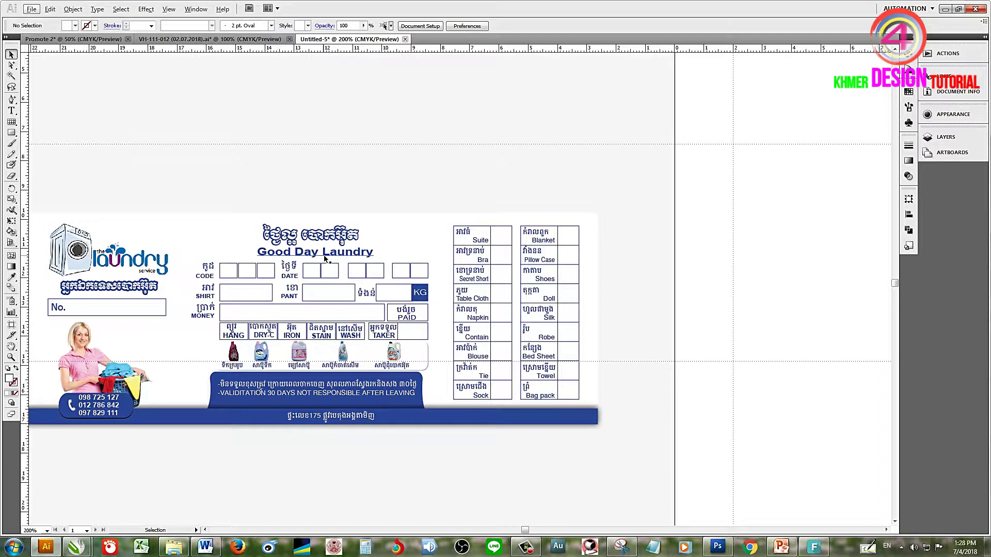
{"action": "left_click_drag", "start_coordinate": [324, 258], "coordinate": [768, 145]}
{"action": "mouse_move", "coordinate": [803, 110]}
{"action": "left_mouse_down"}
{"action": "mouse_move", "coordinate": [361, 326]}
{"action": "mouse_move", "coordinate": [587, 191]}
{"action": "left_mouse_up"}
{"action": "left_click_drag", "start_coordinate": [426, 376], "coordinate": [524, 250]}
{"action": "key", "text": "ctrl+minus"}
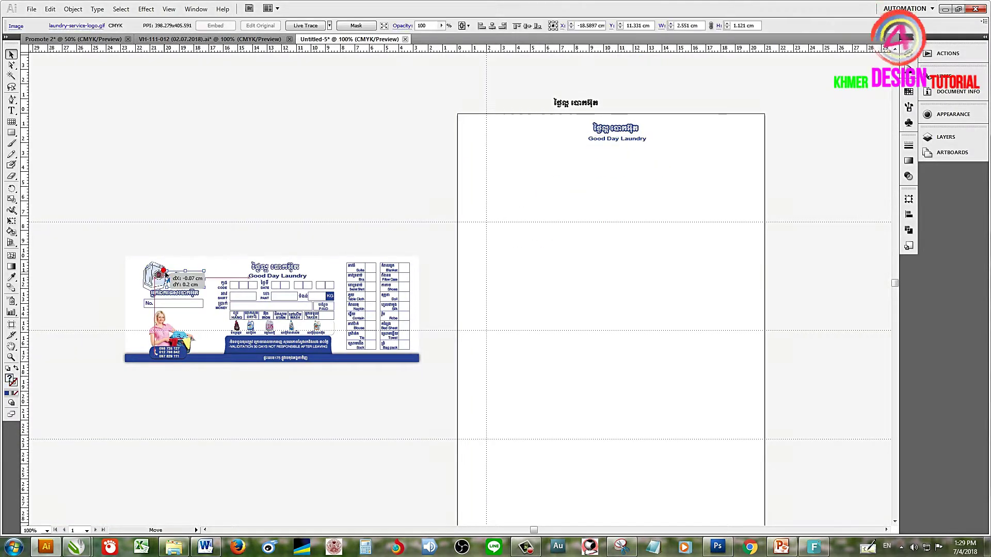
Step: Delete the stray white rectangle and move the laundry logo onto the page's top-left corner
{"action": "mouse_move", "coordinate": [128, 260]}
{"action": "left_mouse_down"}
{"action": "mouse_move", "coordinate": [157, 266]}
{"action": "mouse_move", "coordinate": [239, 452]}
{"action": "left_mouse_up"}
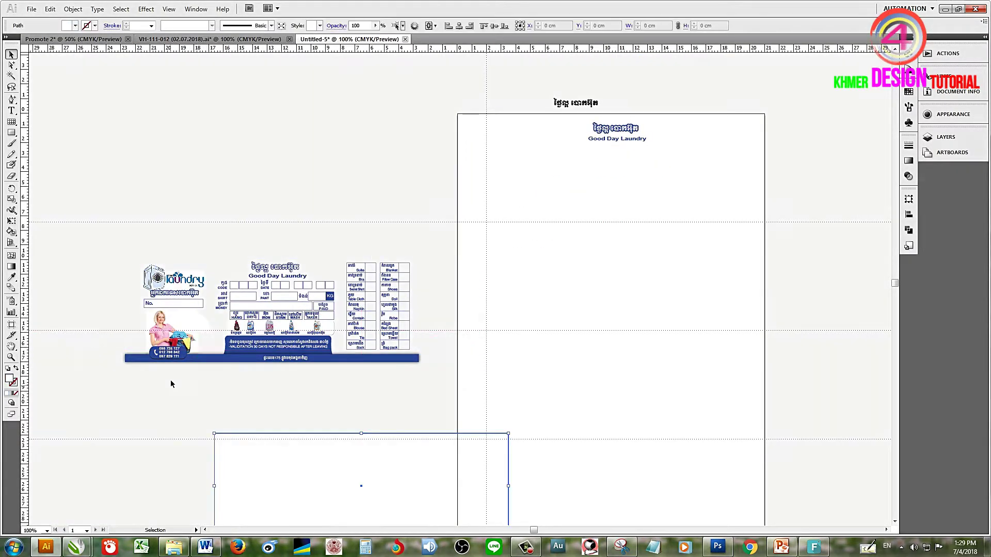
{"action": "key", "text": "Delete"}
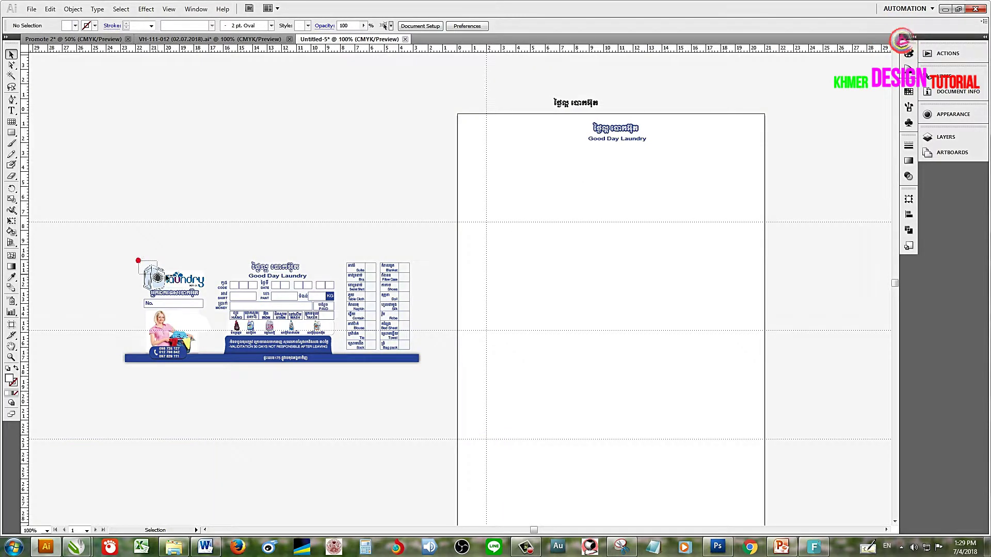
{"action": "left_click", "coordinate": [203, 290]}
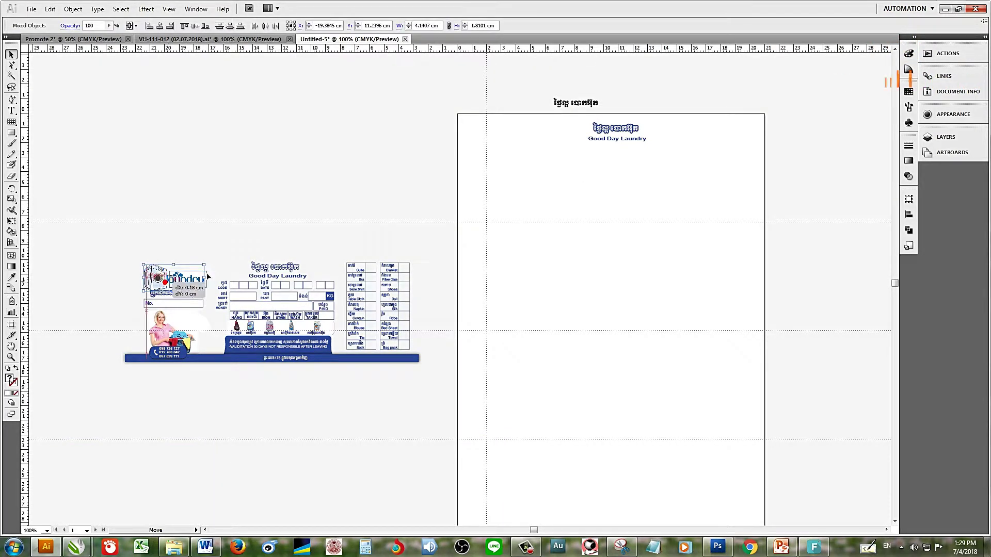
{"action": "mouse_move", "coordinate": [166, 285]}
{"action": "left_mouse_down"}
{"action": "mouse_move", "coordinate": [523, 130]}
{"action": "mouse_move", "coordinate": [515, 138]}
{"action": "left_mouse_up"}
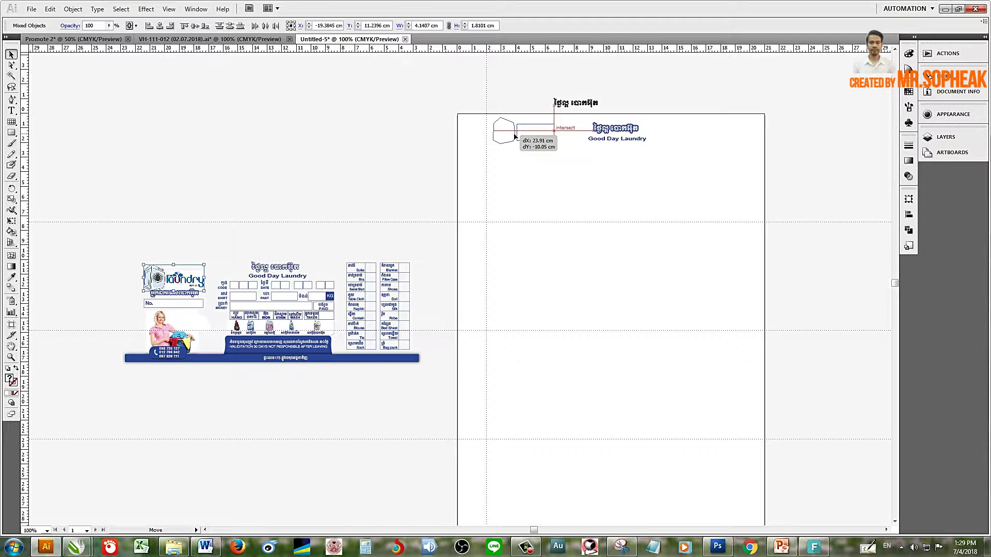
{"action": "left_click_drag", "start_coordinate": [515, 136], "coordinate": [515, 137]}
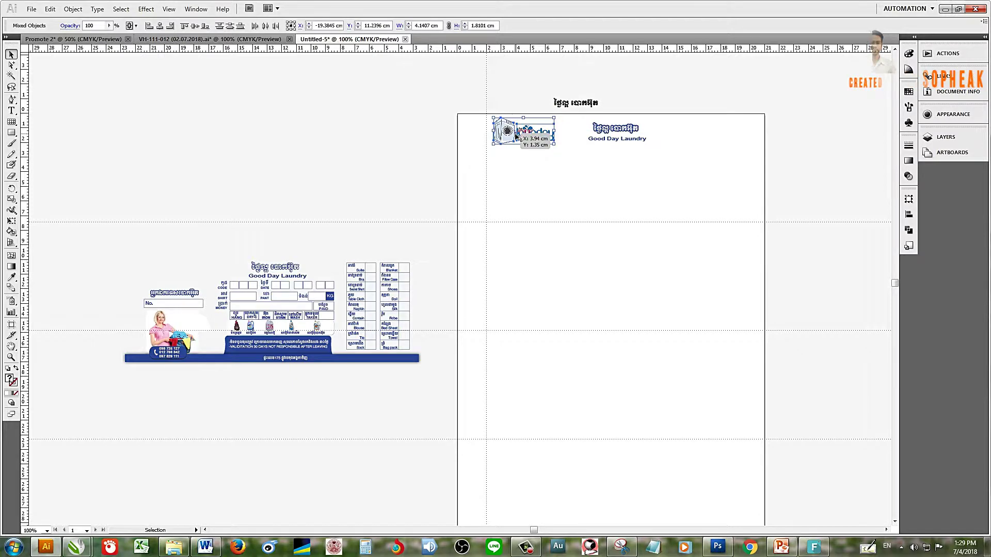
{"action": "scroll", "coordinate": [470, 127], "scroll_direction": "up", "scroll_amount": 2}
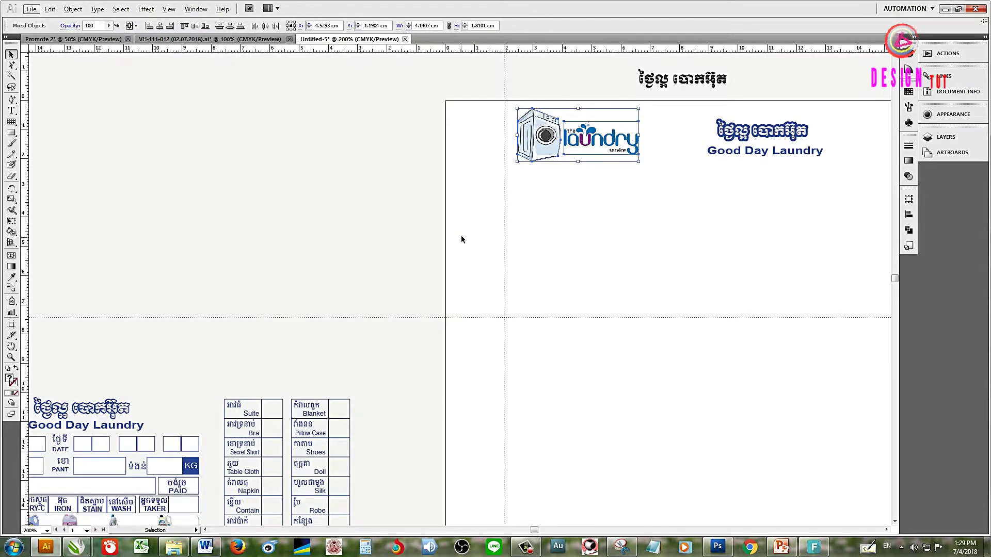
{"action": "scroll", "coordinate": [460, 236], "scroll_direction": "down", "scroll_amount": 2}
{"action": "scroll", "coordinate": [606, 228], "scroll_direction": "up", "scroll_amount": 1}
Step: Select and check the title, subtitle and laundry logo in the page header
{"action": "left_click_drag", "start_coordinate": [555, 199], "coordinate": [523, 162]}
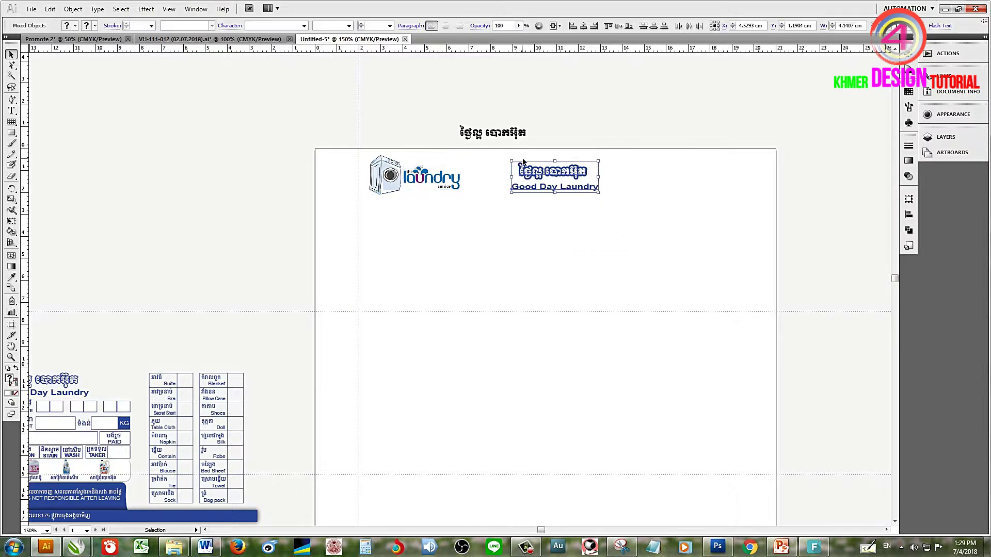
{"action": "left_click", "coordinate": [619, 181]}
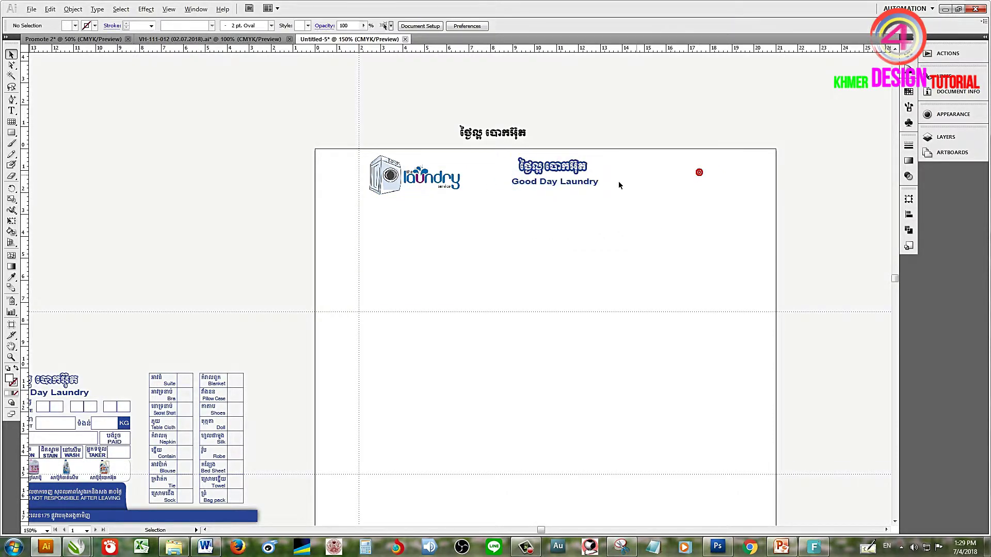
{"action": "scroll", "coordinate": [588, 207], "scroll_direction": "down", "scroll_amount": 1}
{"action": "left_click", "coordinate": [597, 199]}
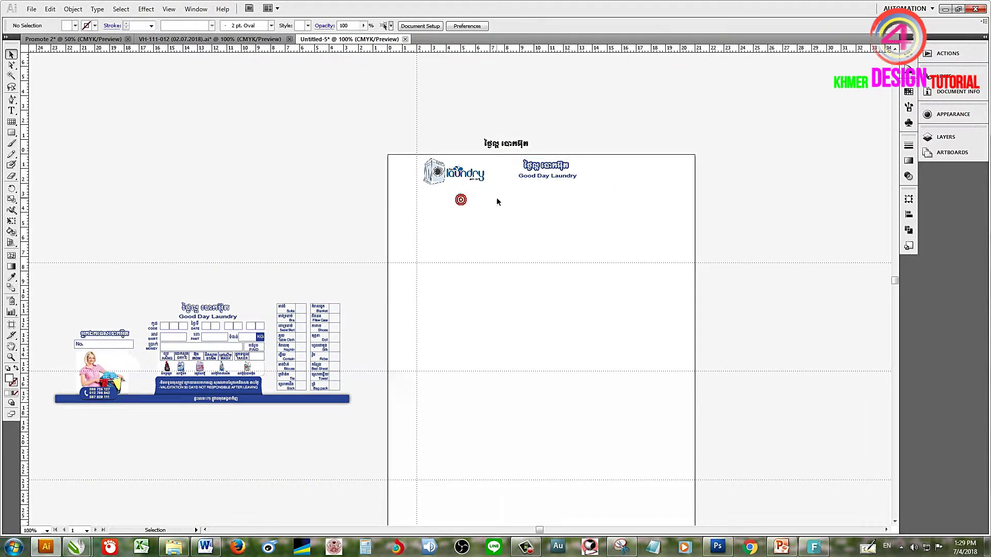
{"action": "left_click_drag", "start_coordinate": [461, 199], "coordinate": [487, 189]}
{"action": "scroll", "coordinate": [509, 193], "scroll_direction": "down", "scroll_amount": 1}
{"action": "scroll", "coordinate": [451, 145], "scroll_direction": "up", "scroll_amount": 2}
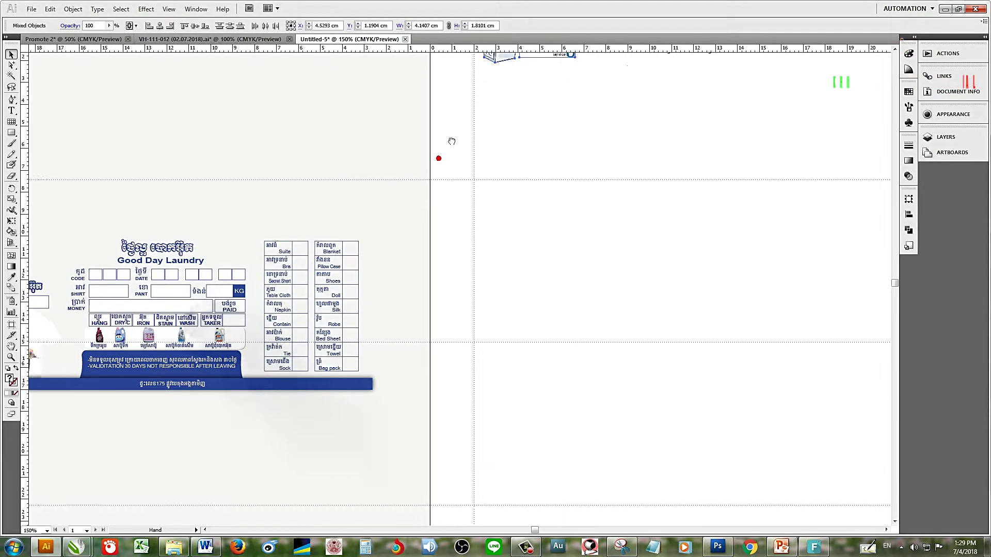
{"action": "scroll", "coordinate": [472, 179], "scroll_direction": "down", "scroll_amount": 1}
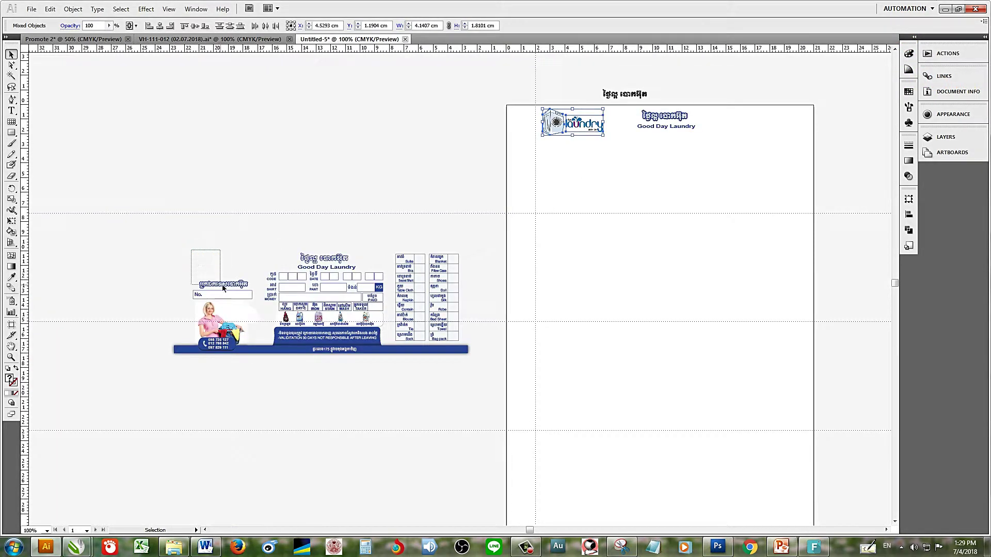
Step: Copy the Khmer tagline from the card to just beneath the laundry logo
{"action": "left_click_drag", "start_coordinate": [223, 288], "coordinate": [576, 146]}
{"action": "left_click", "coordinate": [491, 240]}
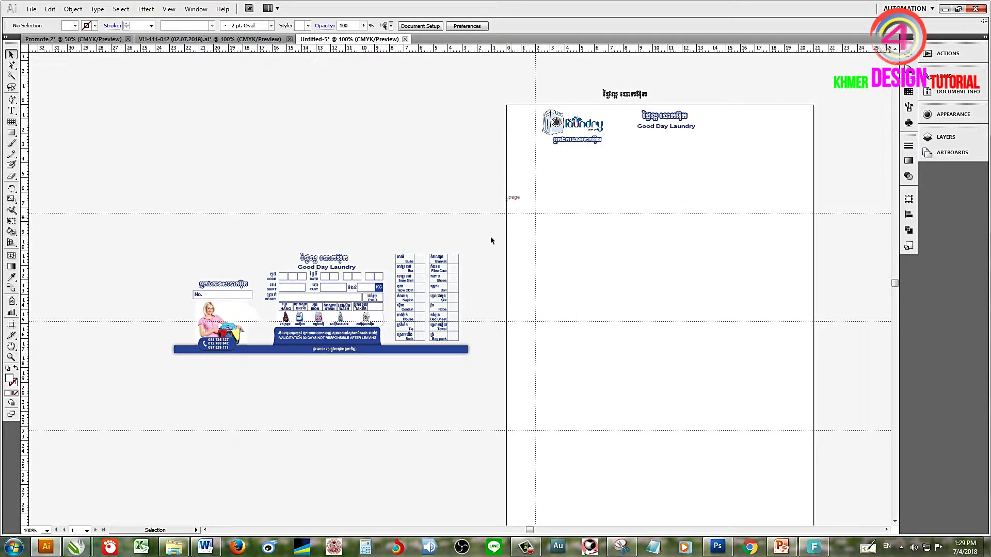
{"action": "scroll", "coordinate": [261, 174], "scroll_direction": "down", "scroll_amount": 2}
{"action": "scroll", "coordinate": [336, 157], "scroll_direction": "up", "scroll_amount": 1}
{"action": "scroll", "coordinate": [362, 193], "scroll_direction": "down", "scroll_amount": 2}
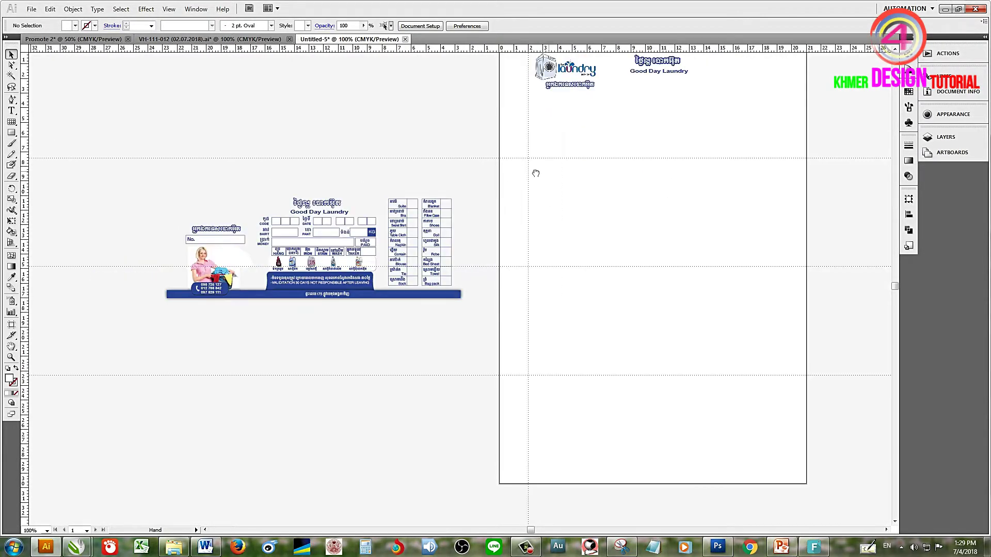
{"action": "scroll", "coordinate": [439, 152], "scroll_direction": "up", "scroll_amount": 1}
{"action": "scroll", "coordinate": [295, 208], "scroll_direction": "up", "scroll_amount": 2}
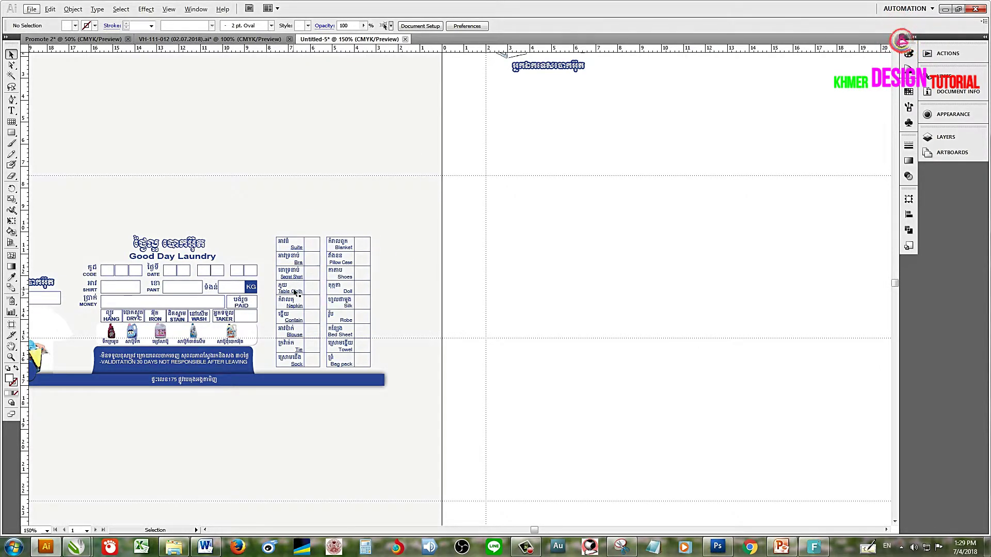
Step: Pan the canvas with the Hand tool to bring the whole page into view
{"action": "key", "text": "space"}
{"action": "left_click_drag", "start_coordinate": [264, 288], "coordinate": [330, 296]}
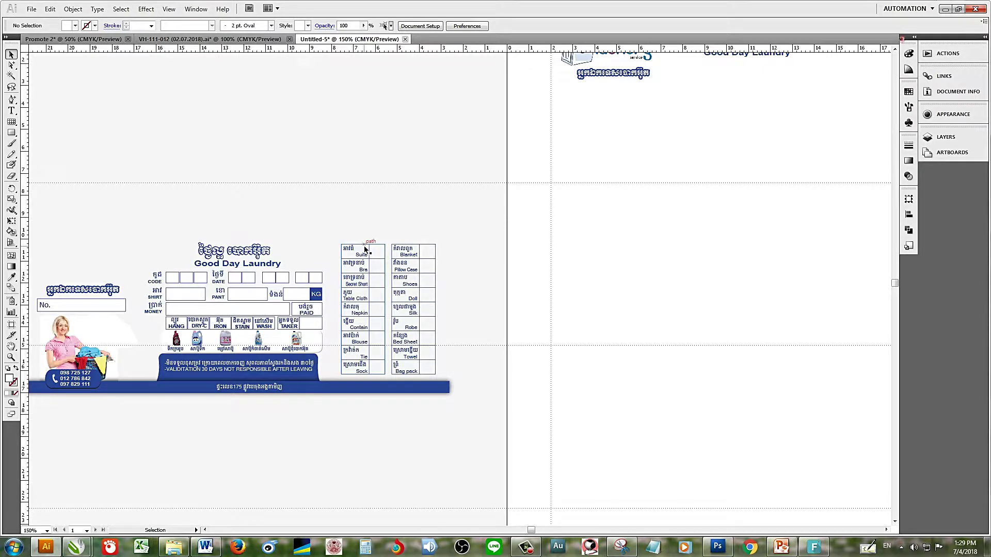
{"action": "key", "text": "space"}
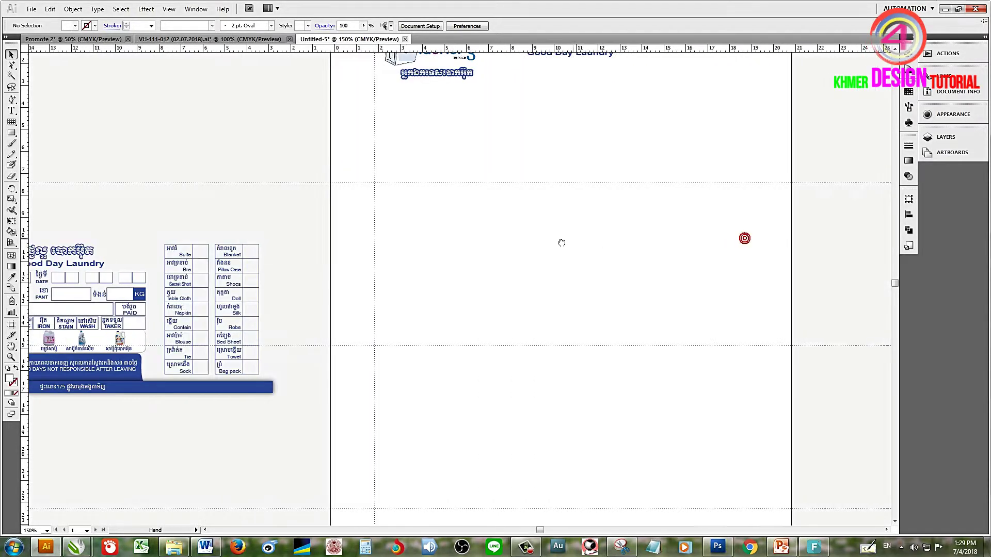
{"action": "left_click_drag", "start_coordinate": [702, 244], "coordinate": [495, 145]}
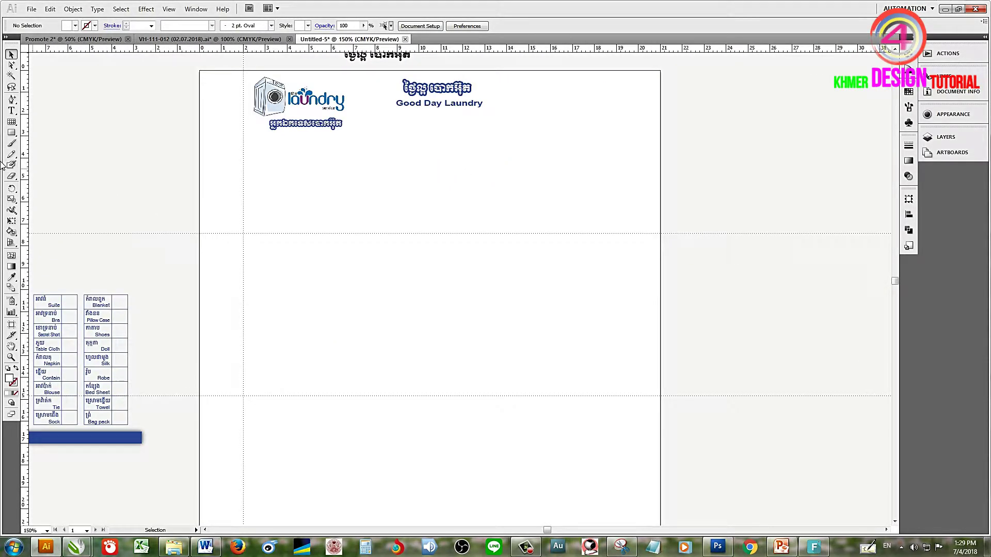
Step: Switch to the Rectangular Grid Tool and click the artboard to open its grid options
{"action": "left_click_drag", "start_coordinate": [14, 125], "coordinate": [39, 125]}
{"action": "left_click", "coordinate": [12, 120]}
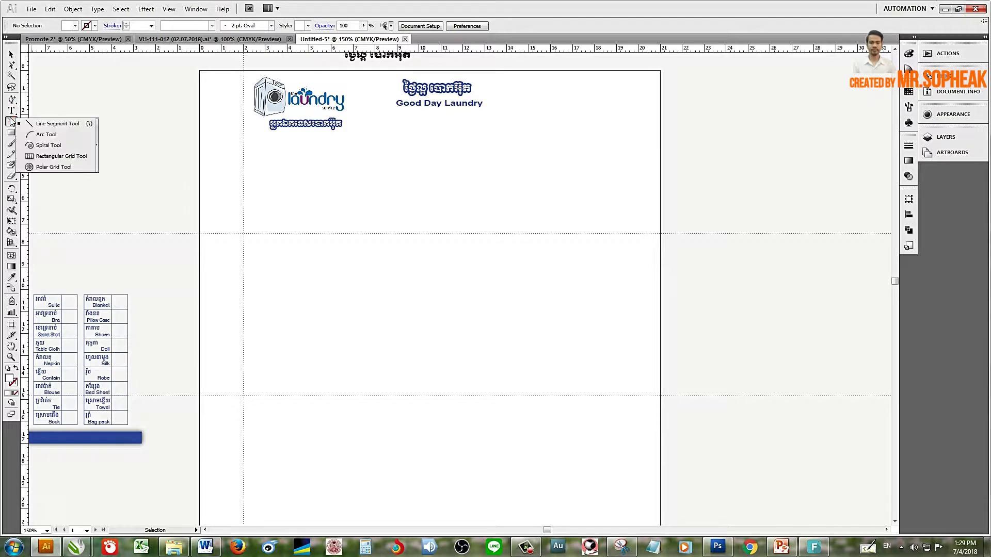
{"action": "left_click", "coordinate": [52, 157]}
{"action": "left_click", "coordinate": [545, 130]}
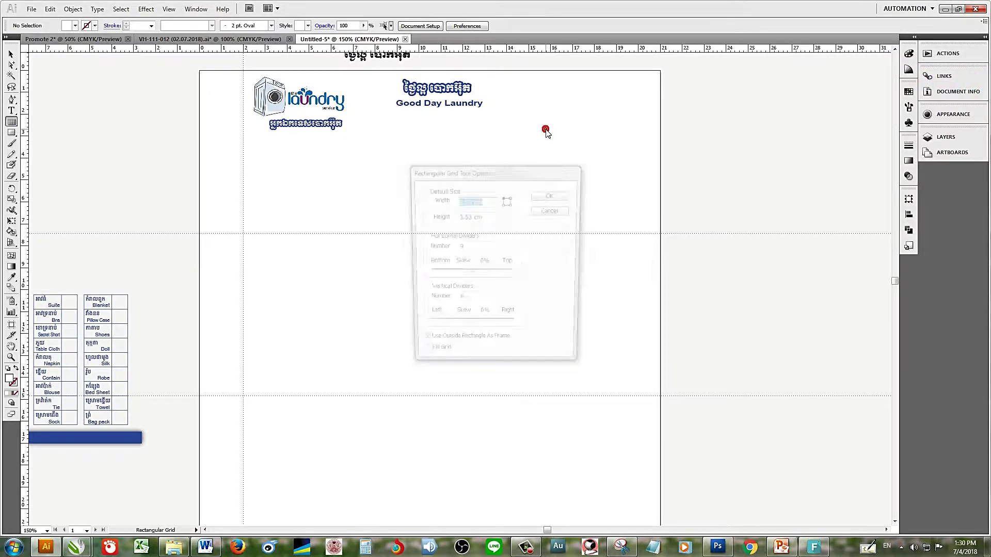
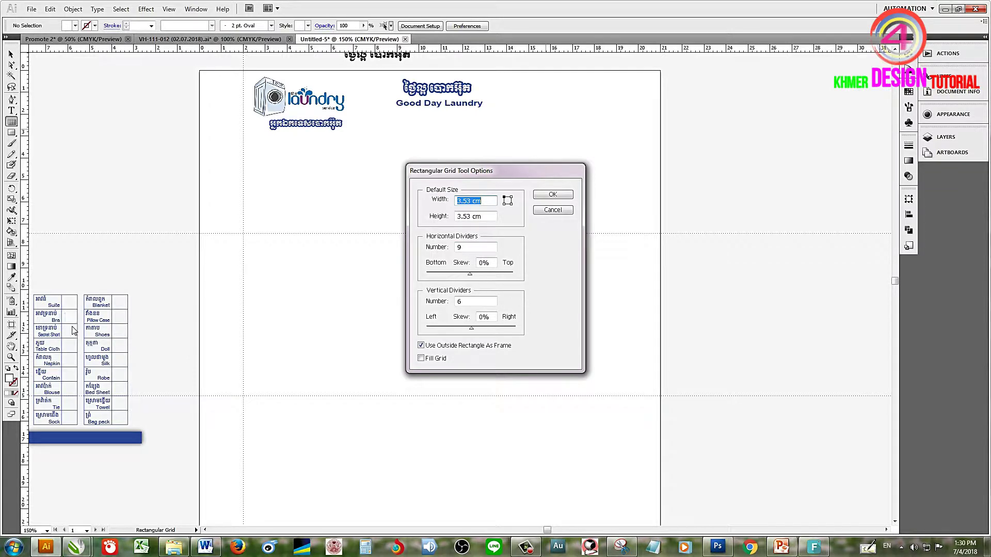
Step: Place a rectangular grid with 1 horizontal and 8 vertical dividers beside the heading
{"action": "double_click", "coordinate": [461, 247]}
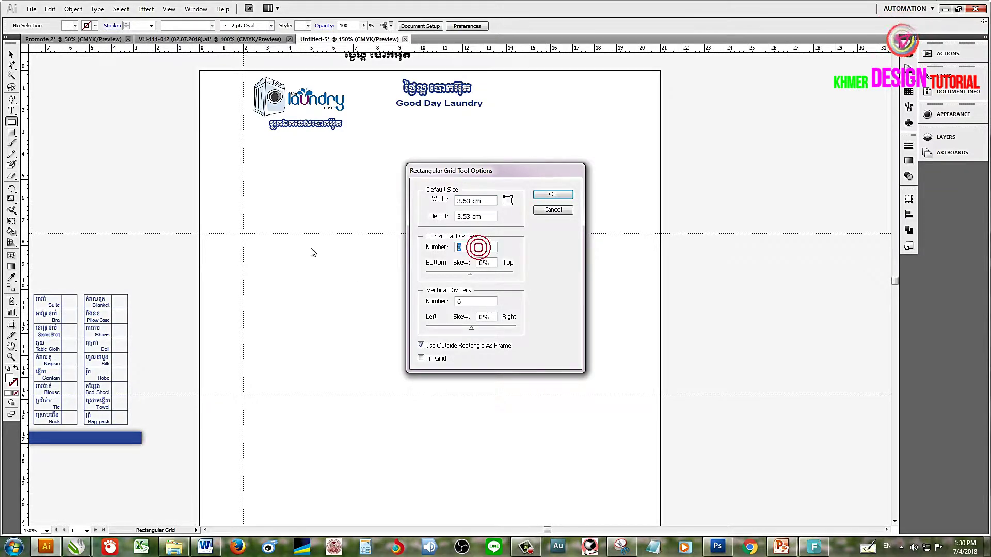
{"action": "type", "text": "1"}
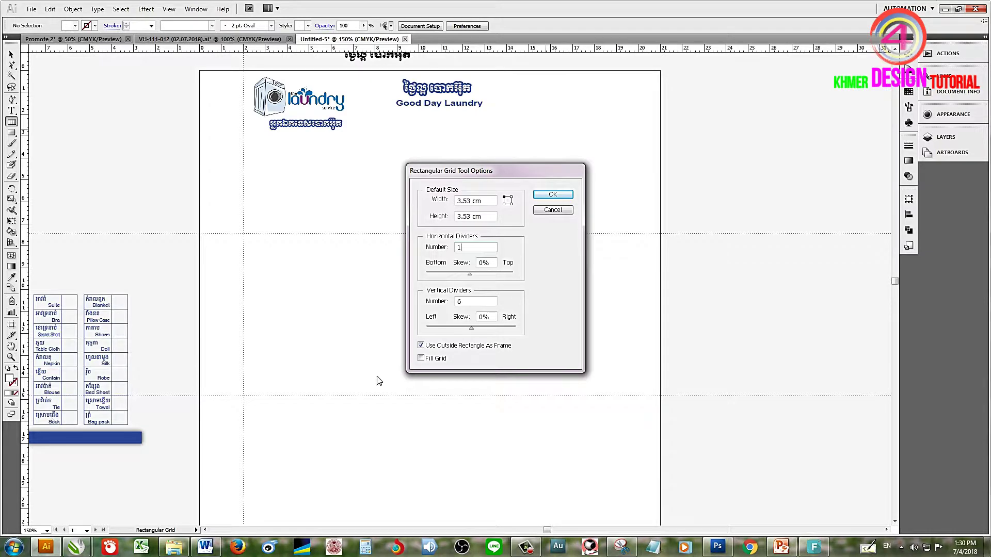
{"action": "double_click", "coordinate": [467, 302]}
{"action": "type", "text": "8"}
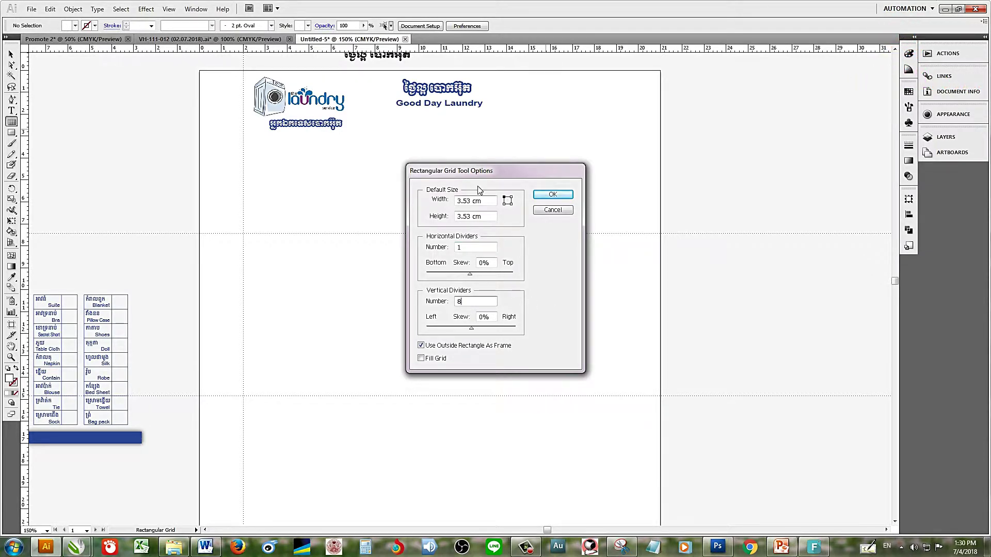
{"action": "left_click", "coordinate": [550, 195]}
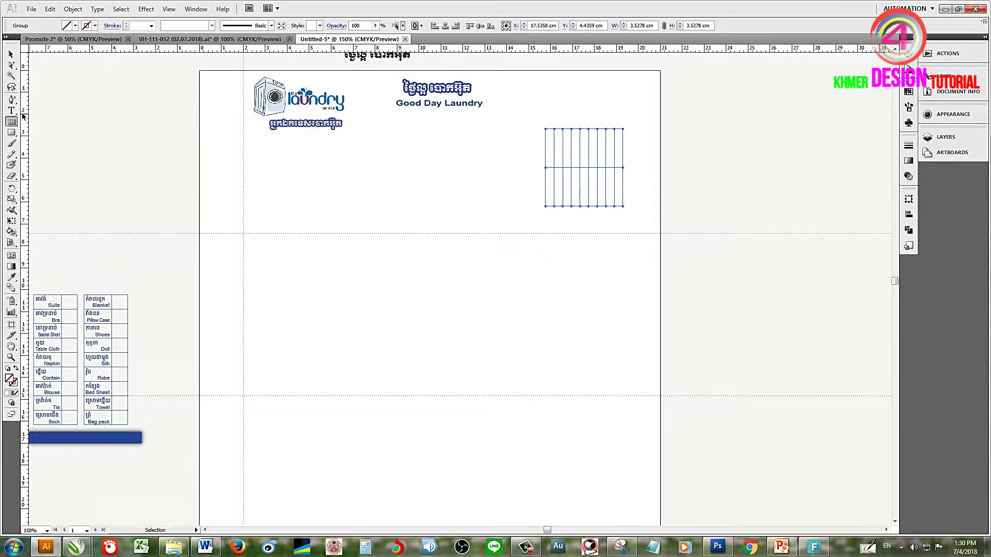
Step: Rotate the grid a quarter turn with the Selection tool
{"action": "key", "text": "v"}
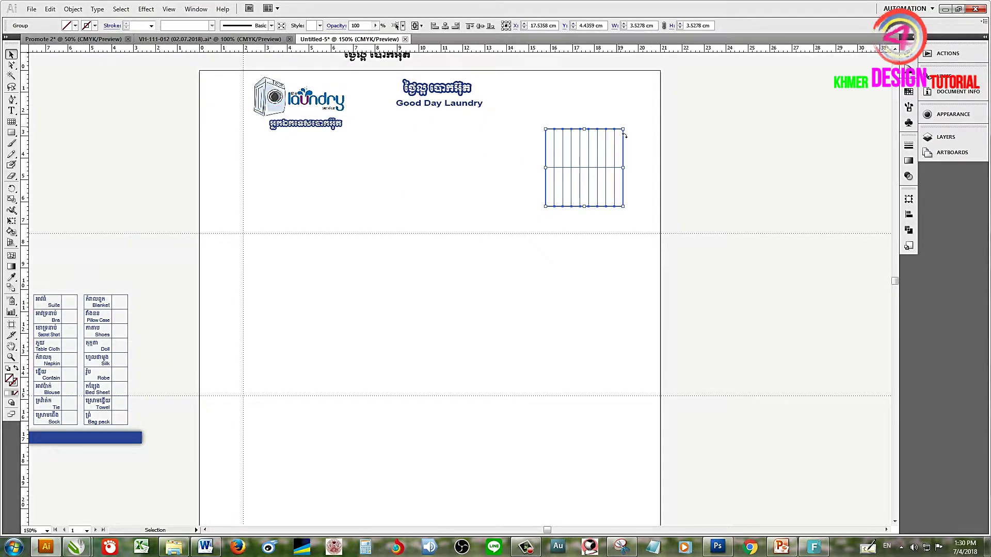
{"action": "mouse_move", "coordinate": [633, 135]}
{"action": "left_mouse_down"}
{"action": "mouse_move", "coordinate": [619, 214]}
{"action": "mouse_move", "coordinate": [524, 145]}
{"action": "left_mouse_up"}
{"action": "key", "text": "Delete"}
{"action": "left_click", "coordinate": [697, 163]}
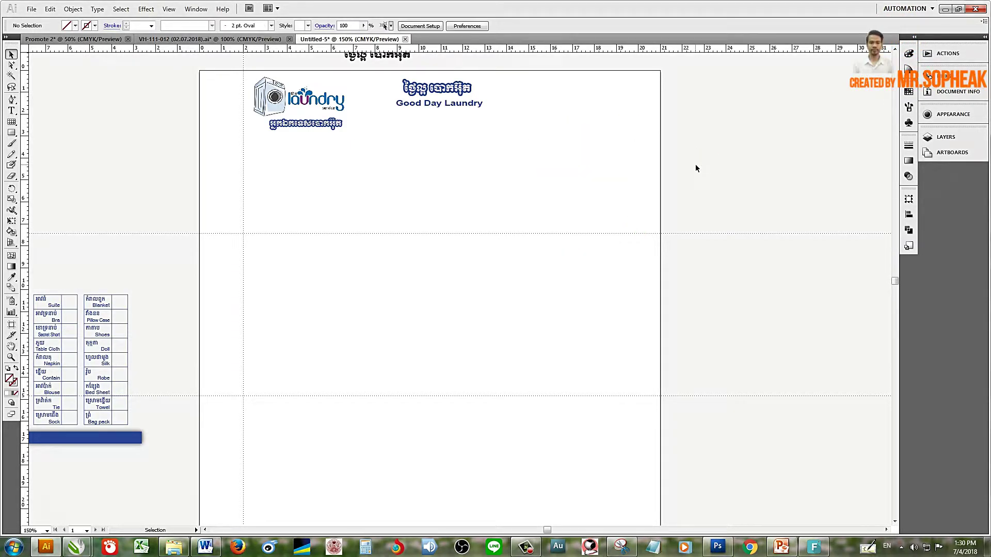
{"action": "key", "text": "ctrl+z"}
{"action": "key", "text": "ctrl+shift+z"}
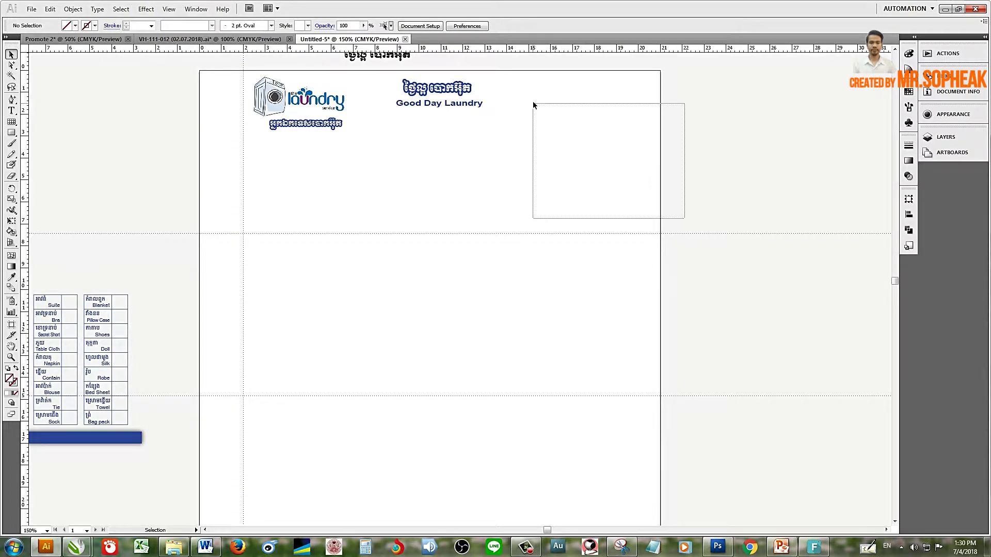
{"action": "left_click_drag", "start_coordinate": [686, 216], "coordinate": [533, 103]}
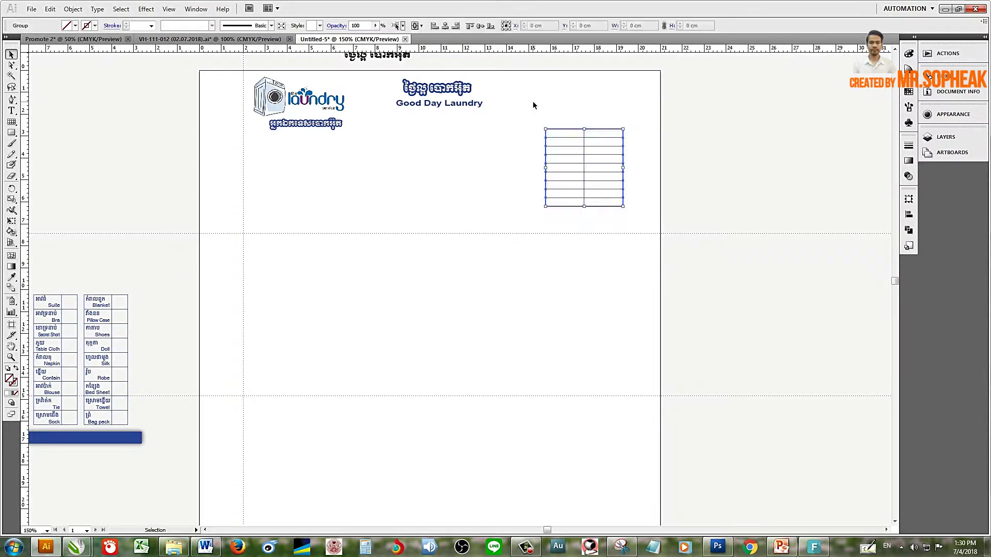
Step: Set the grid's stroke weight to 1 pt
{"action": "left_click", "coordinate": [136, 25]}
{"action": "left_click", "coordinate": [151, 25]}
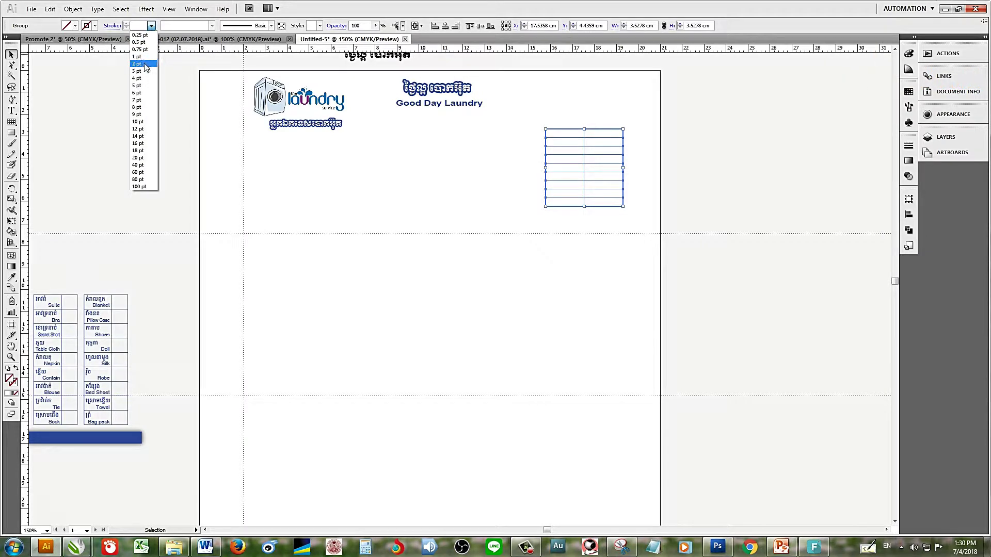
{"action": "left_click", "coordinate": [147, 56]}
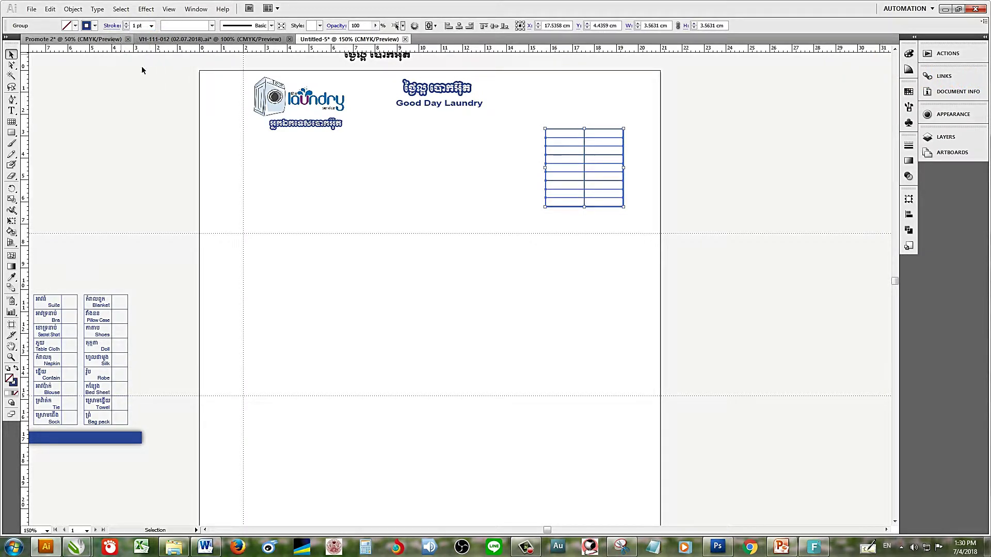
{"action": "left_click", "coordinate": [137, 125]}
{"action": "left_click_drag", "start_coordinate": [520, 122], "coordinate": [651, 216]}
{"action": "left_click", "coordinate": [663, 164]}
Step: Halve the grid table's width by dragging its right handle inward, to about 1.87 cm
{"action": "scroll", "coordinate": [662, 164], "scroll_direction": "up", "scroll_amount": 3}
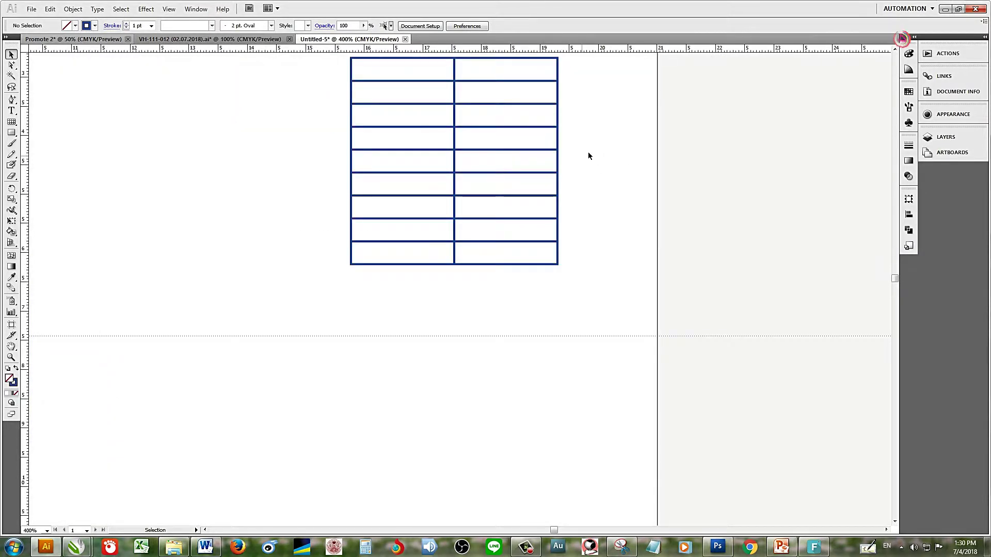
{"action": "left_click_drag", "start_coordinate": [300, 92], "coordinate": [521, 237]}
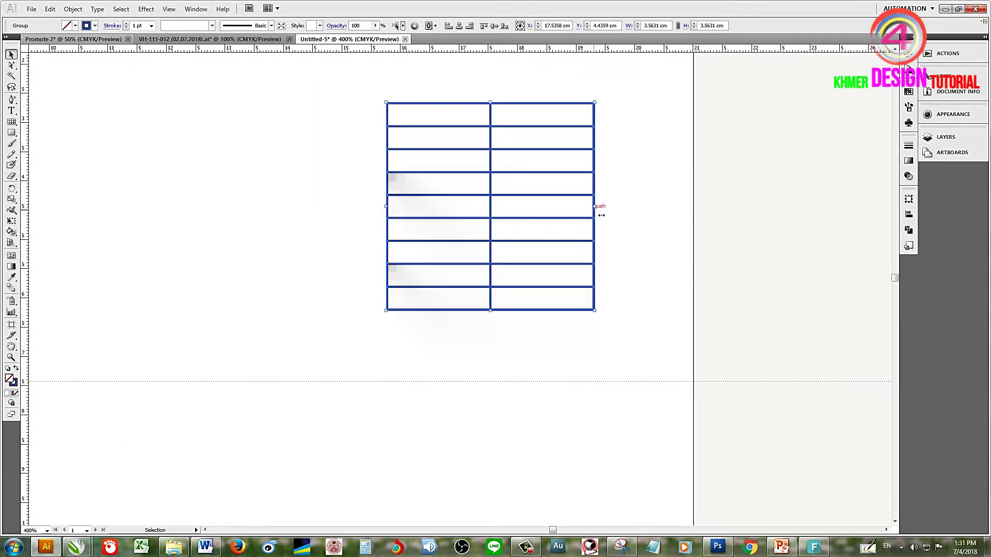
{"action": "left_click_drag", "start_coordinate": [595, 214], "coordinate": [491, 214]}
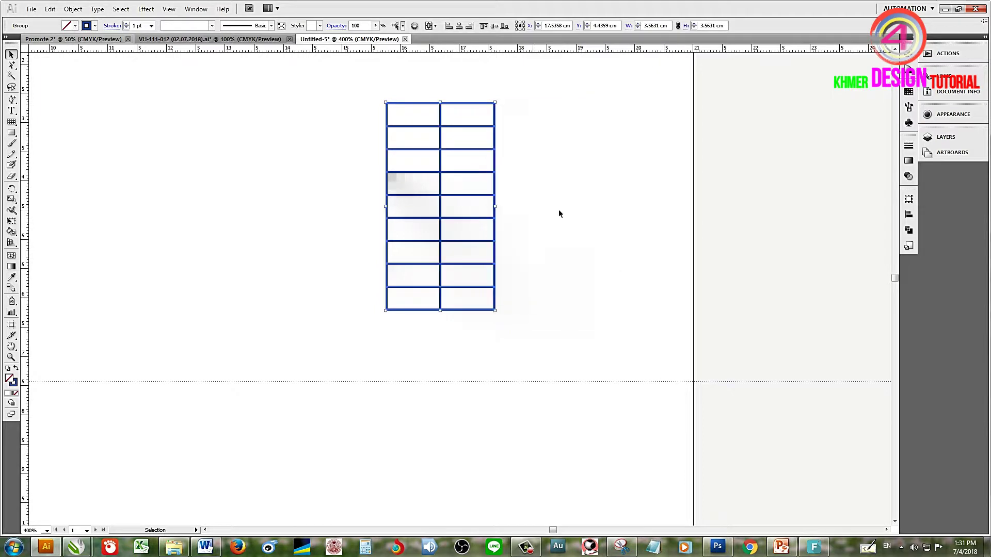
{"action": "left_click", "coordinate": [595, 211]}
{"action": "scroll", "coordinate": [595, 211], "scroll_direction": "down", "scroll_amount": 4}
Step: Alt+Shift-drag a level copy of the table to the right of the first
{"action": "mouse_move", "coordinate": [584, 248]}
{"action": "left_mouse_down"}
{"action": "mouse_move", "coordinate": [542, 217]}
{"action": "mouse_move", "coordinate": [557, 227]}
{"action": "mouse_move", "coordinate": [593, 212]}
{"action": "left_mouse_up"}
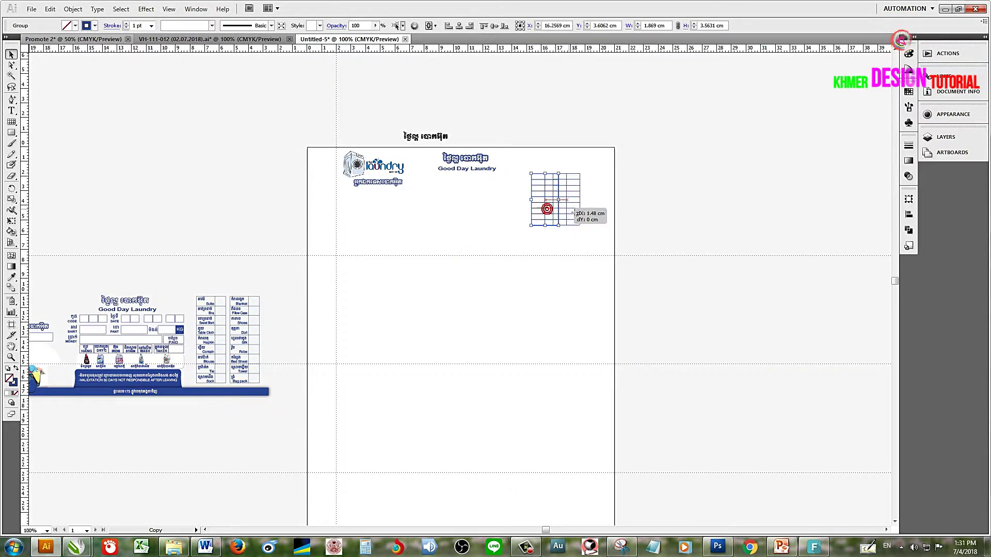
{"action": "key", "text": "shift"}
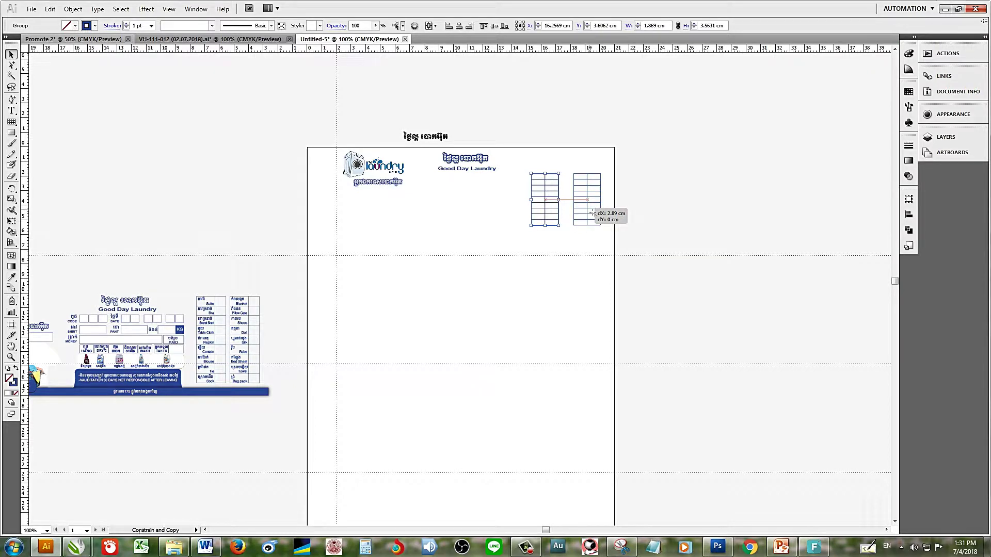
{"action": "left_click", "coordinate": [661, 215]}
Step: Pan over to inspect the finished reference form's footer
{"action": "left_click_drag", "start_coordinate": [463, 277], "coordinate": [569, 231]}
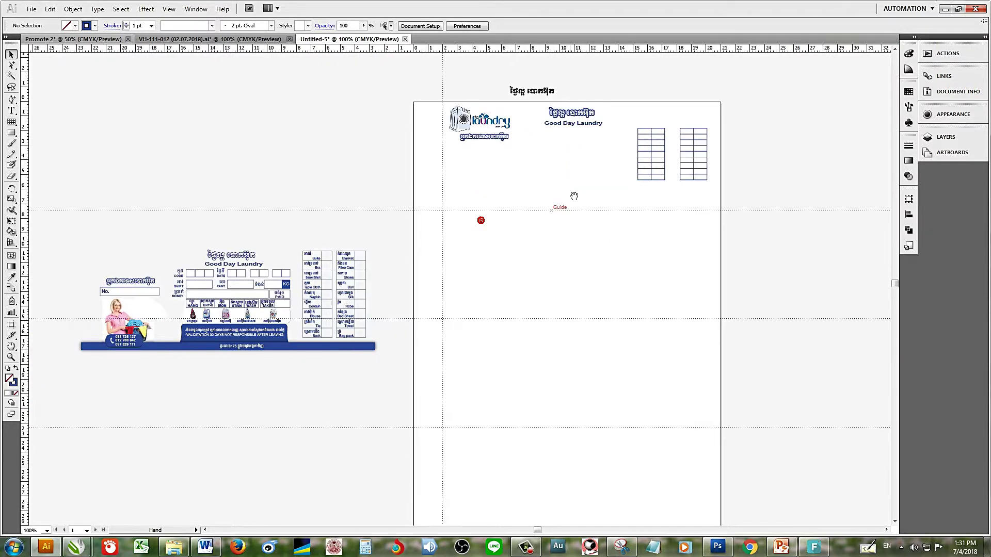
{"action": "scroll", "coordinate": [434, 310], "scroll_direction": "down", "scroll_amount": 3}
{"action": "scroll", "coordinate": [365, 228], "scroll_direction": "up", "scroll_amount": 2}
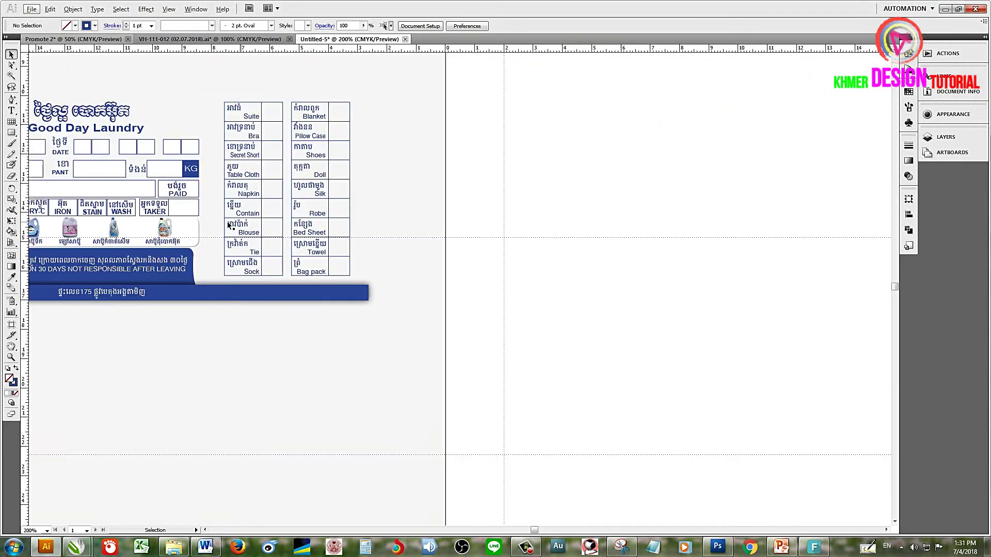
{"action": "scroll", "coordinate": [508, 214], "scroll_direction": "down", "scroll_amount": 1}
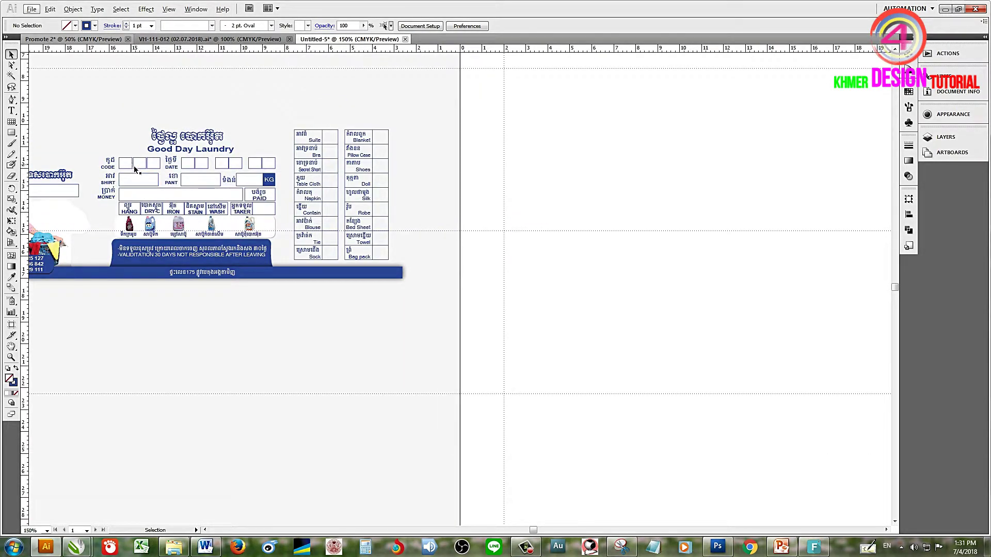
{"action": "left_click_drag", "start_coordinate": [269, 153], "coordinate": [395, 105]}
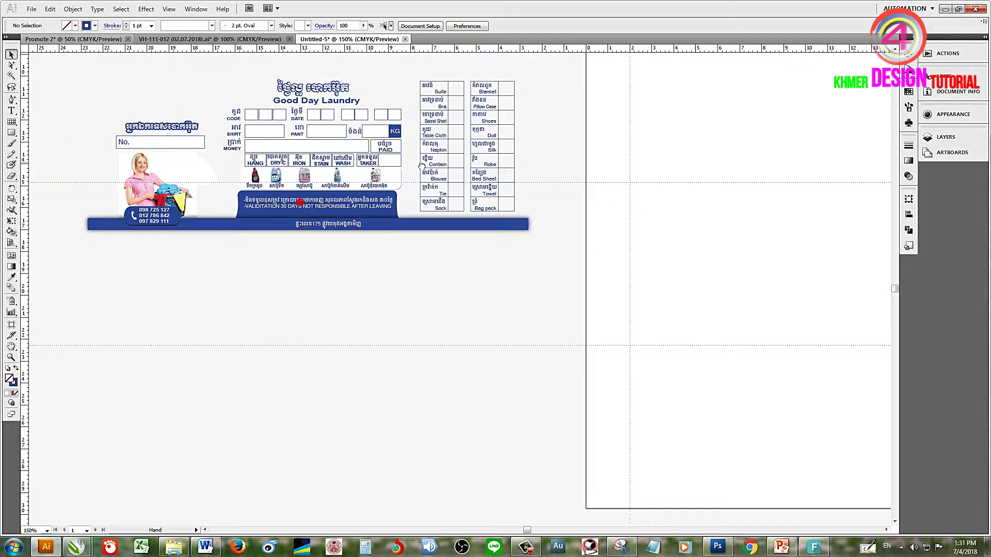
{"action": "left_click", "coordinate": [99, 262]}
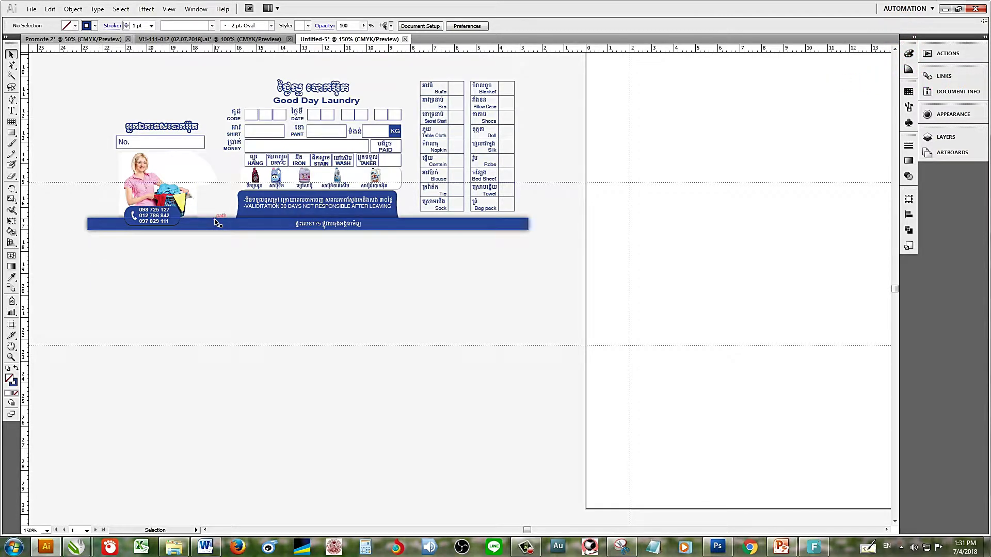
Step: Copy the blue footer bar with phone and notice tabs onto the new artboard, minus the photo
{"action": "mouse_move", "coordinate": [92, 261]}
{"action": "left_mouse_down"}
{"action": "mouse_move", "coordinate": [394, 236]}
{"action": "mouse_move", "coordinate": [737, 133]}
{"action": "left_mouse_up"}
{"action": "scroll", "coordinate": [394, 236], "scroll_direction": "down", "scroll_amount": 1}
{"action": "scroll", "coordinate": [455, 206], "scroll_direction": "up", "scroll_amount": 1}
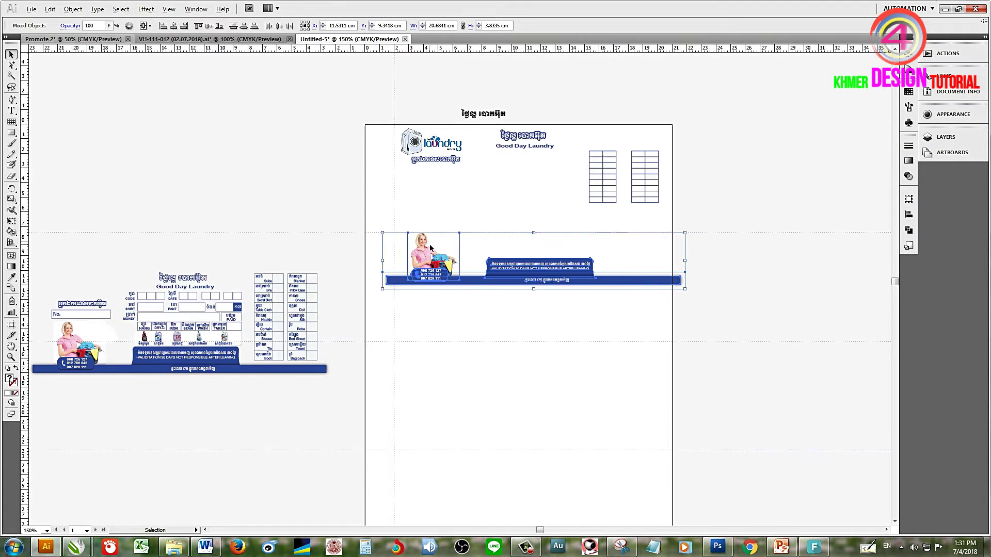
{"action": "scroll", "coordinate": [456, 207], "scroll_direction": "up", "scroll_amount": 1}
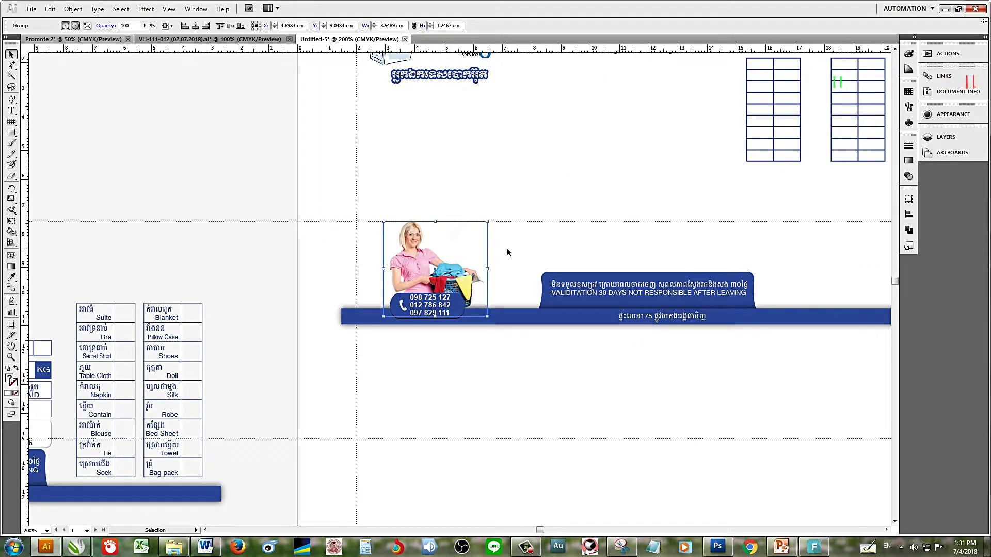
{"action": "left_click", "coordinate": [522, 247]}
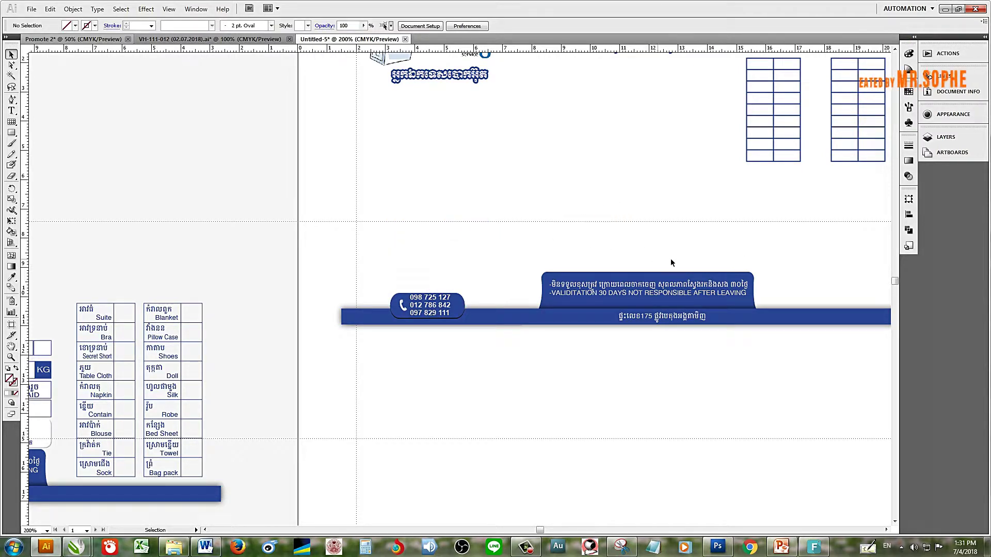
{"action": "scroll", "coordinate": [620, 217], "scroll_direction": "down", "scroll_amount": 1}
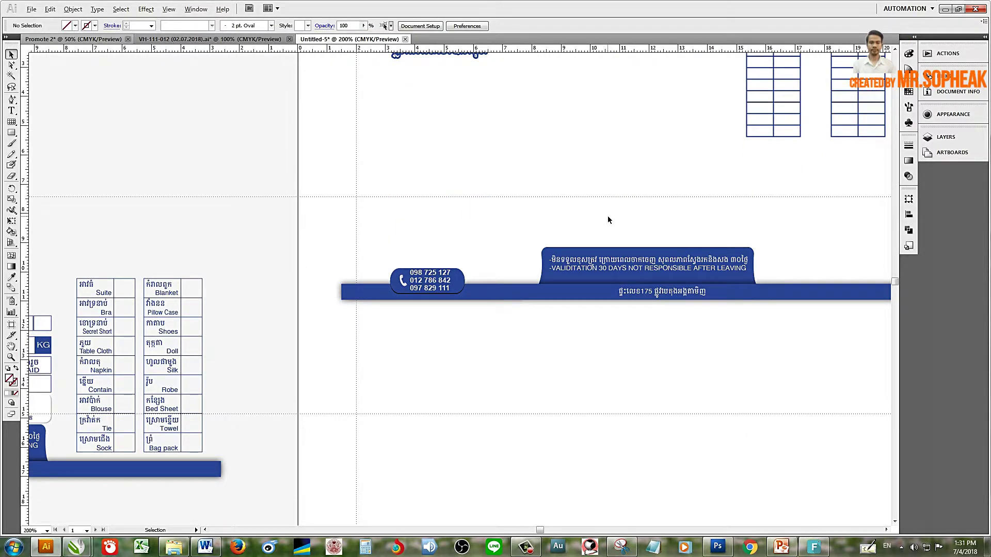
{"action": "scroll", "coordinate": [608, 220], "scroll_direction": "down", "scroll_amount": 2}
{"action": "scroll", "coordinate": [622, 258], "scroll_direction": "up", "scroll_amount": 2}
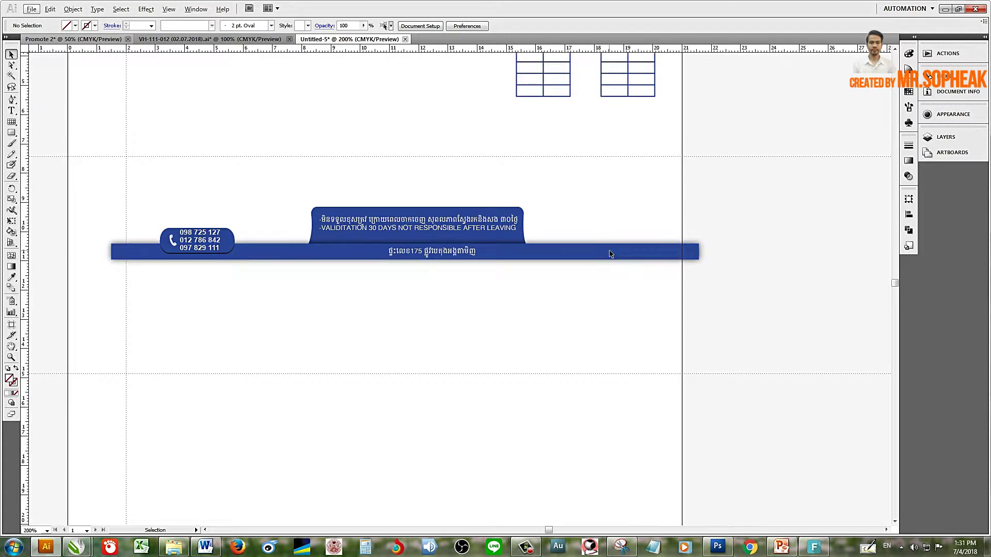
{"action": "left_click", "coordinate": [612, 240]}
{"action": "left_click", "coordinate": [753, 220]}
Step: Draw a thin full-width rectangle to the page's right edge and fill it dark blue
{"action": "left_click", "coordinate": [12, 133]}
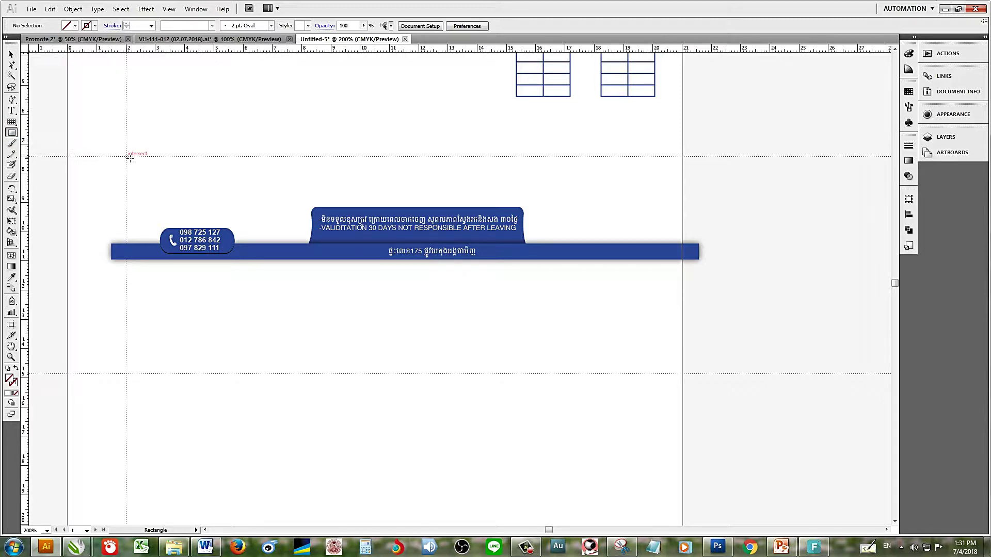
{"action": "left_click_drag", "start_coordinate": [127, 157], "coordinate": [418, 154]}
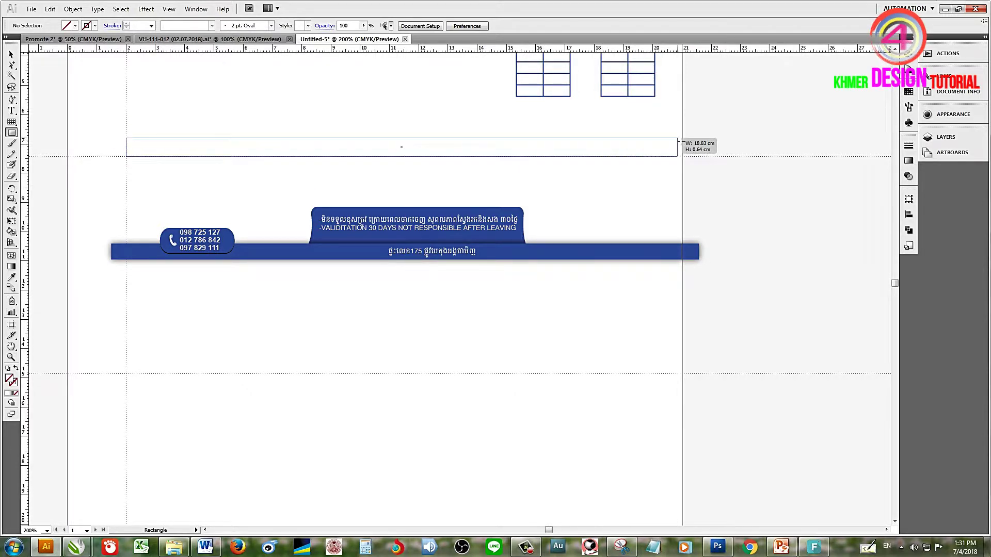
{"action": "left_click_drag", "start_coordinate": [419, 154], "coordinate": [685, 135]}
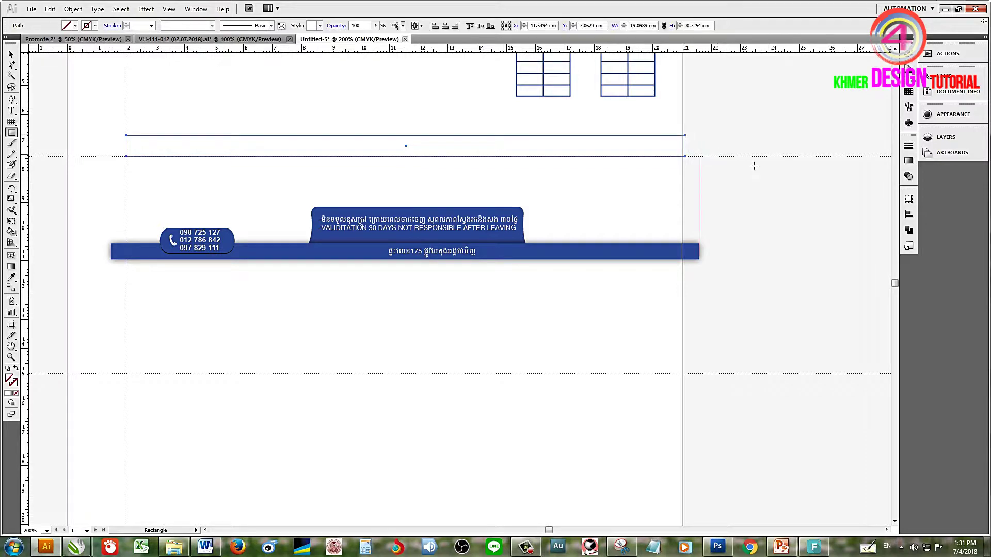
{"action": "left_click", "coordinate": [72, 27]}
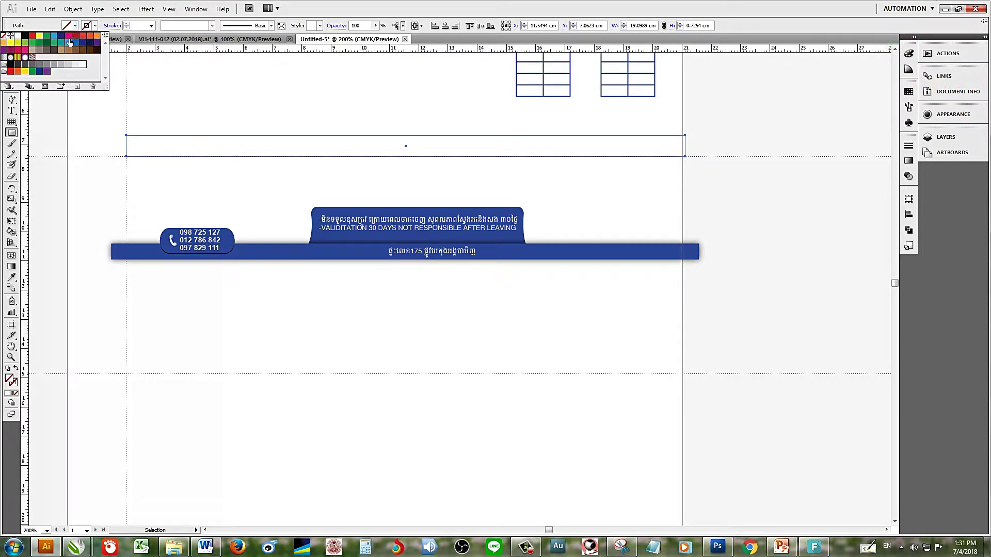
{"action": "left_click", "coordinate": [61, 35]}
Step: Reselect the dark blue bar with a marquee
{"action": "key", "text": "v"}
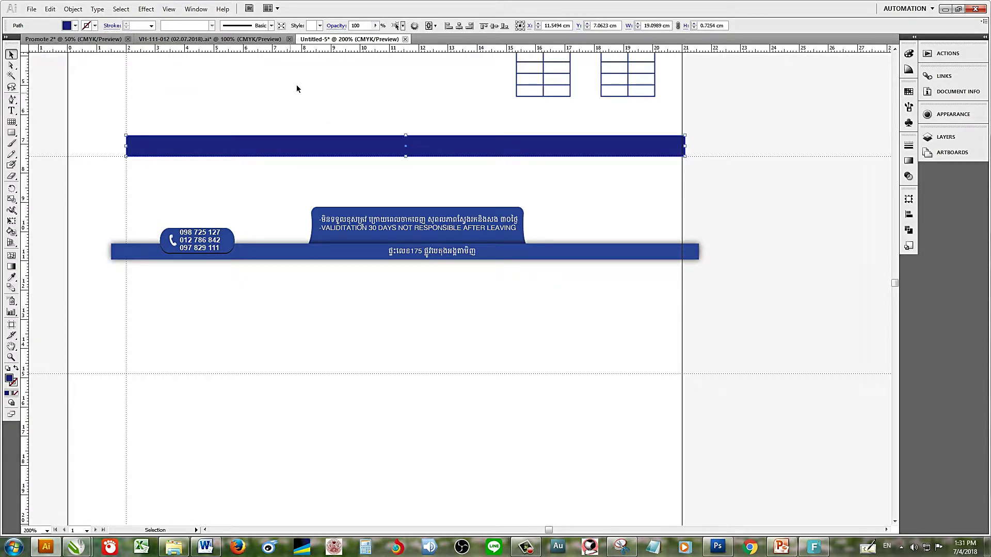
{"action": "left_click", "coordinate": [298, 93]}
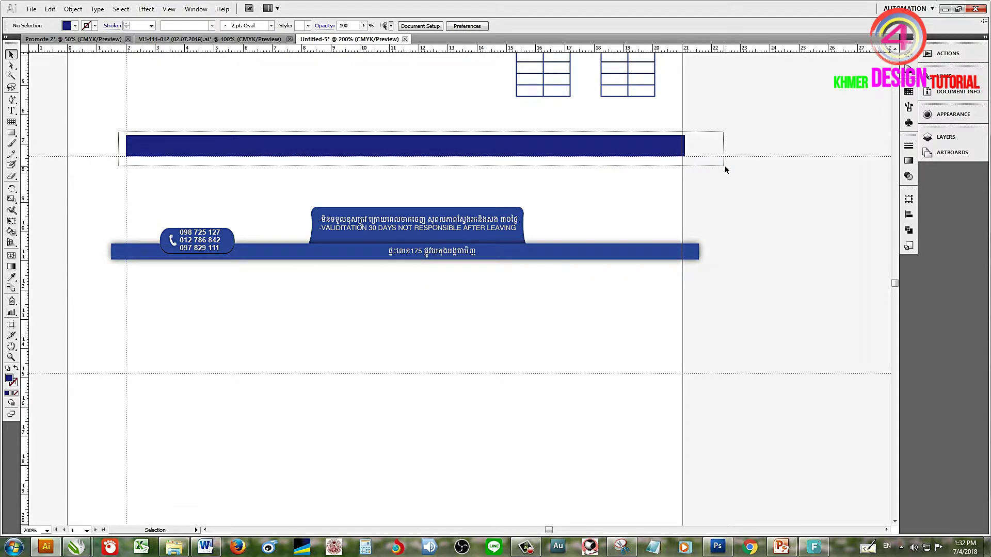
{"action": "left_click_drag", "start_coordinate": [117, 129], "coordinate": [724, 166]}
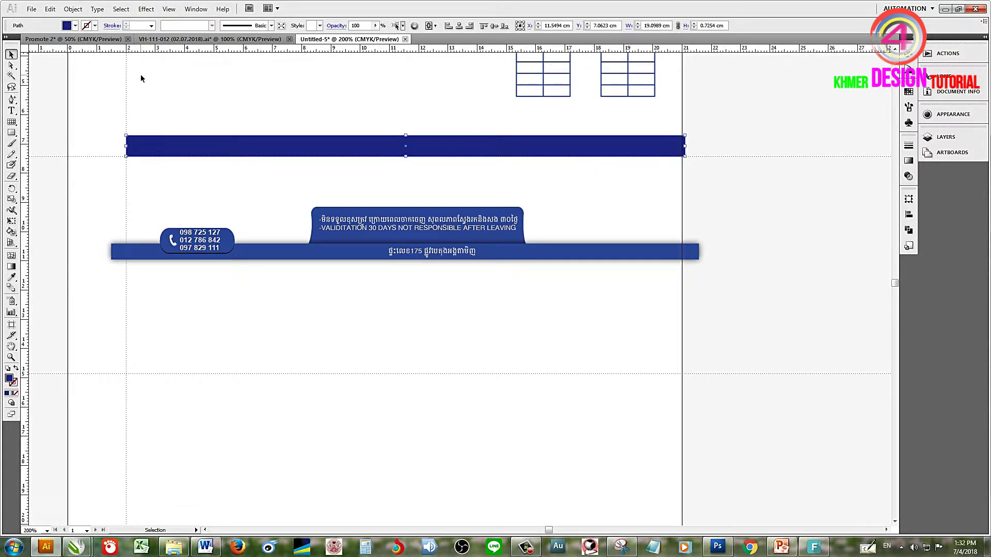
{"action": "left_click", "coordinate": [156, 12]}
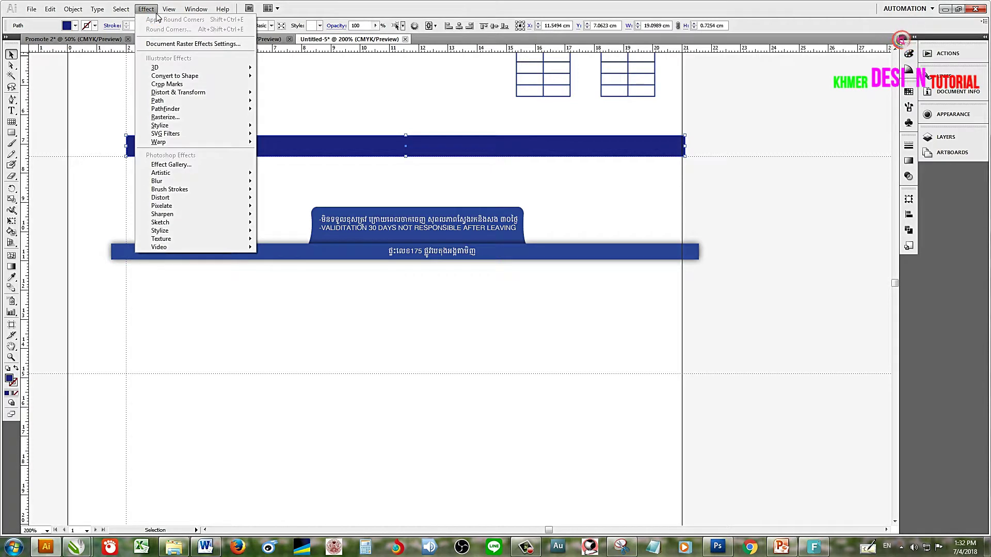
Step: Add a previewed Drop Shadow to the bar and nudge its offsets
{"action": "left_click", "coordinate": [171, 125]}
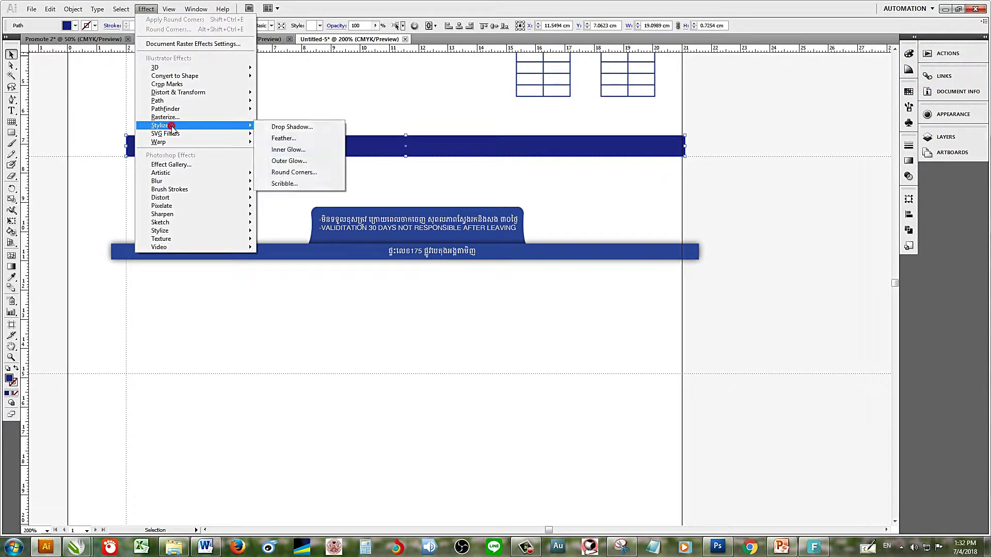
{"action": "left_click", "coordinate": [328, 130]}
{"action": "left_click_drag", "start_coordinate": [551, 199], "coordinate": [697, 192]}
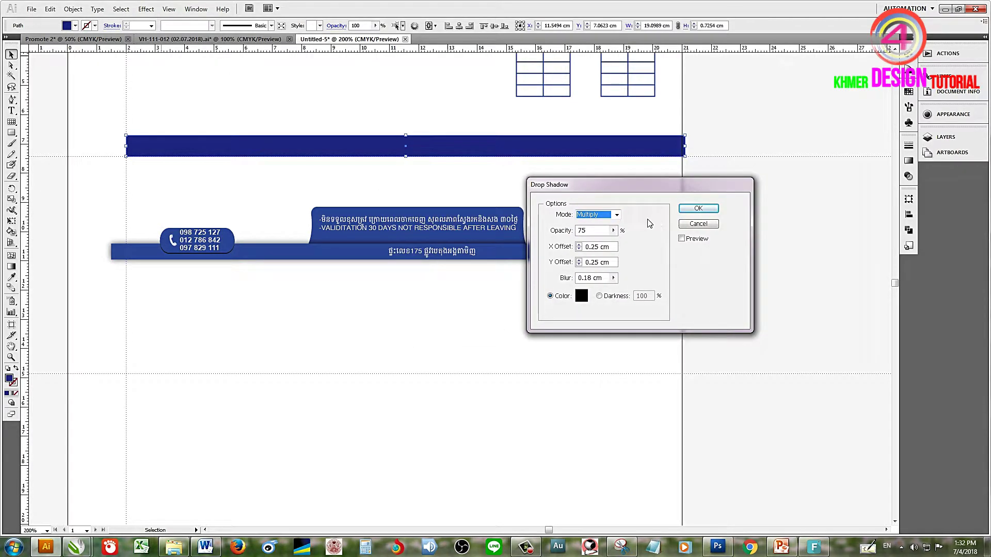
{"action": "left_click", "coordinate": [681, 239]}
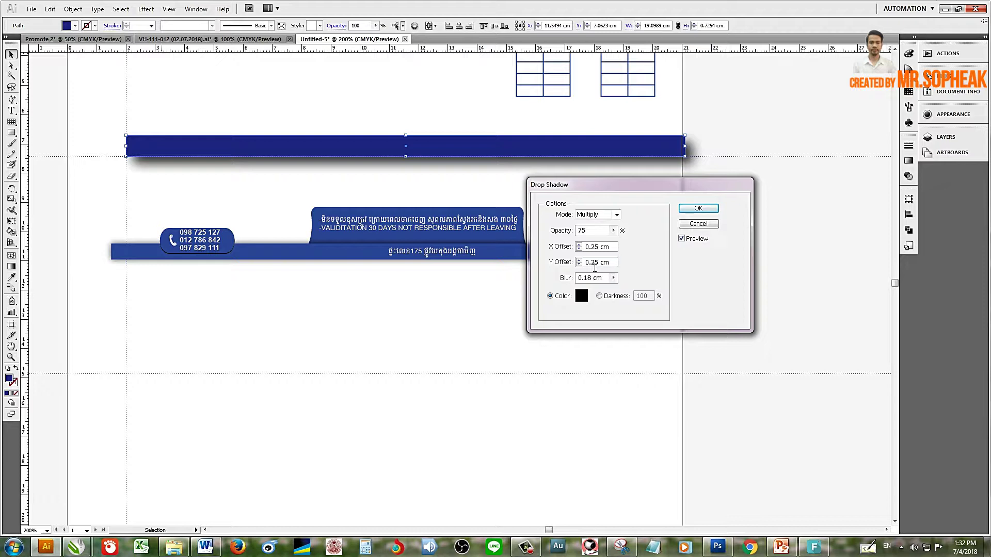
{"action": "left_click", "coordinate": [579, 264]}
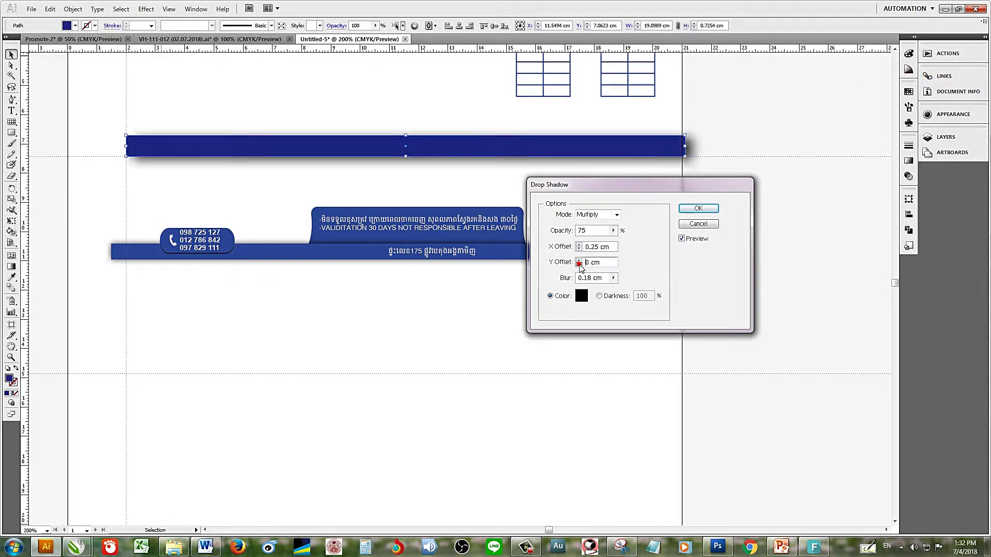
{"action": "left_click", "coordinate": [579, 264]}
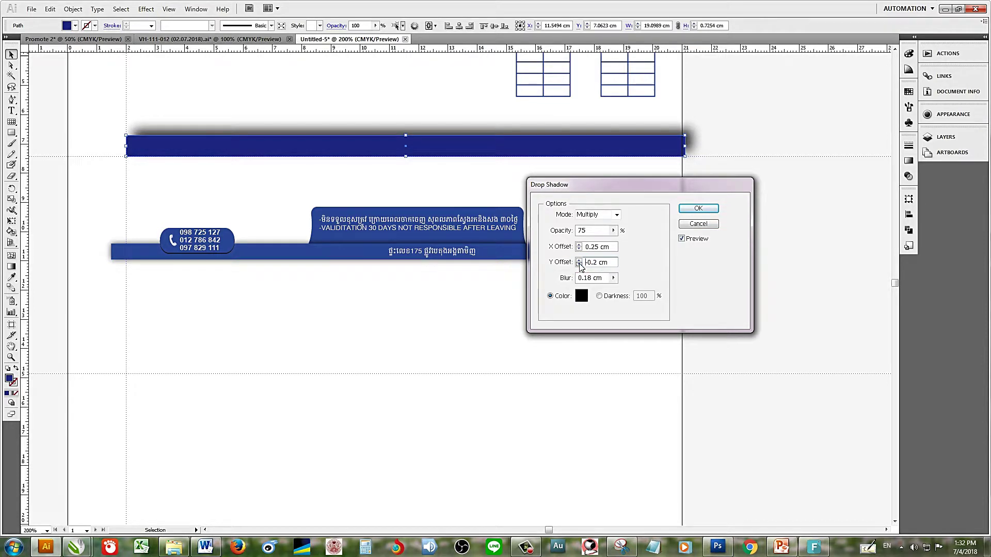
{"action": "left_click", "coordinate": [579, 259]}
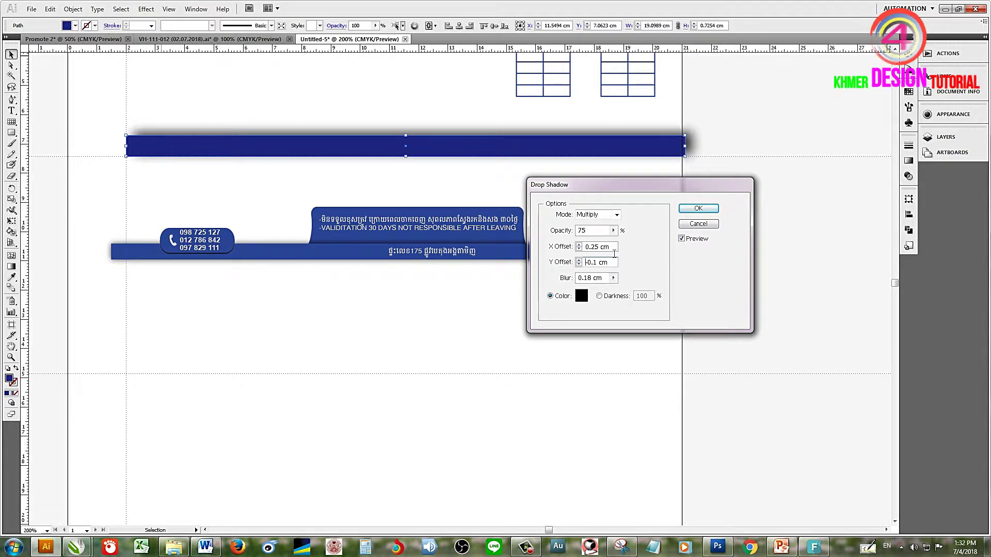
{"action": "left_click", "coordinate": [579, 249]}
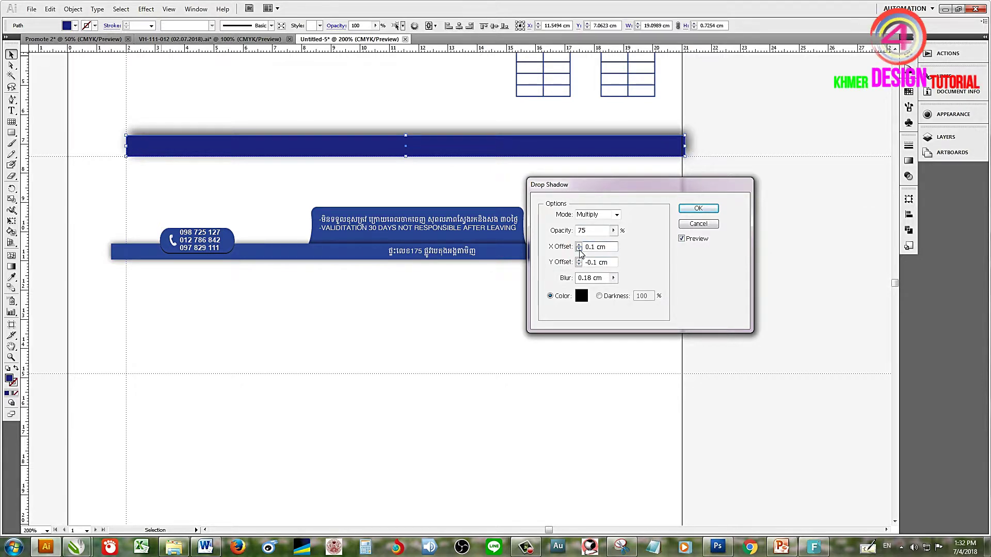
{"action": "left_click", "coordinate": [579, 249]}
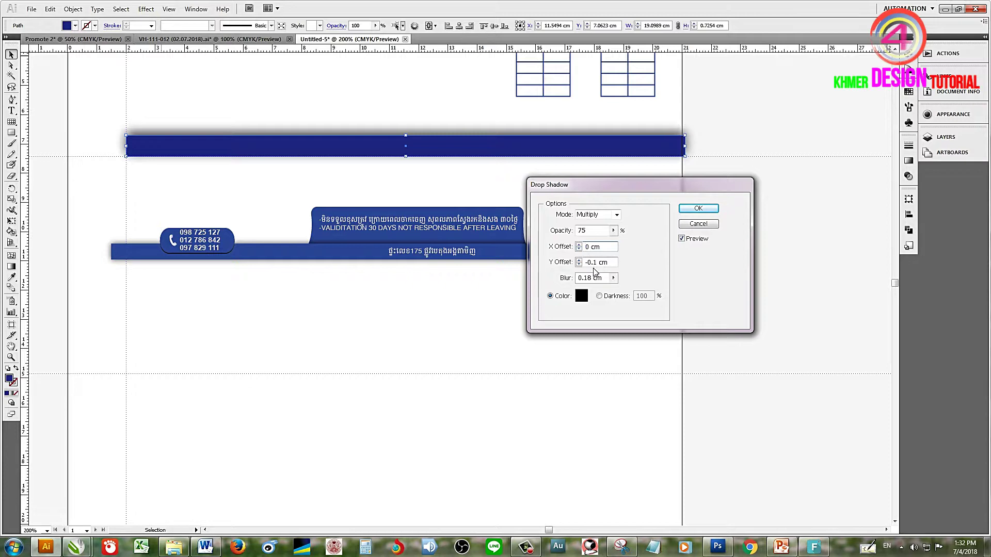
Step: Set the shadow to X offset 0, Y offset -0.01 cm, blur 0.05 cm and apply
{"action": "left_click", "coordinate": [593, 262]}
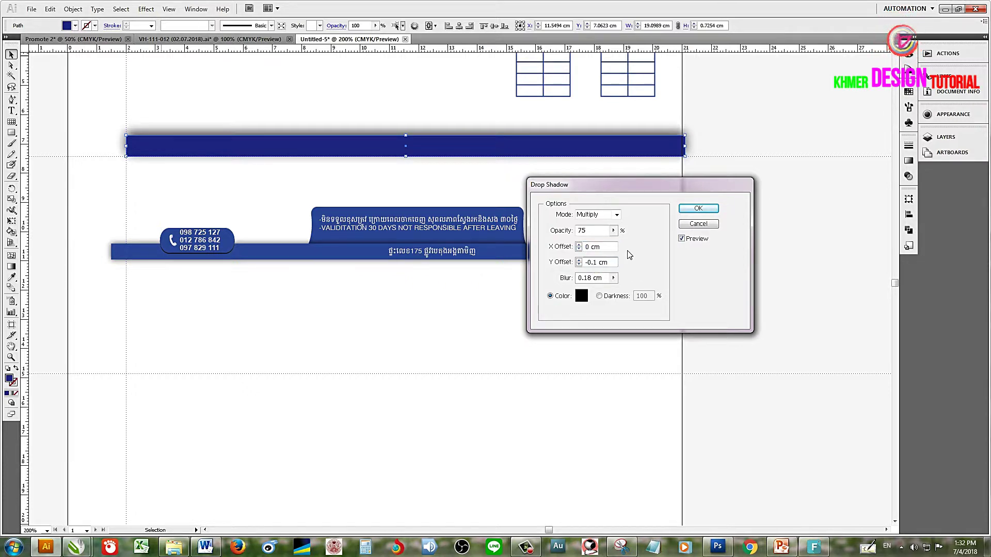
{"action": "type", "text": "0"}
{"action": "left_click", "coordinate": [613, 251]}
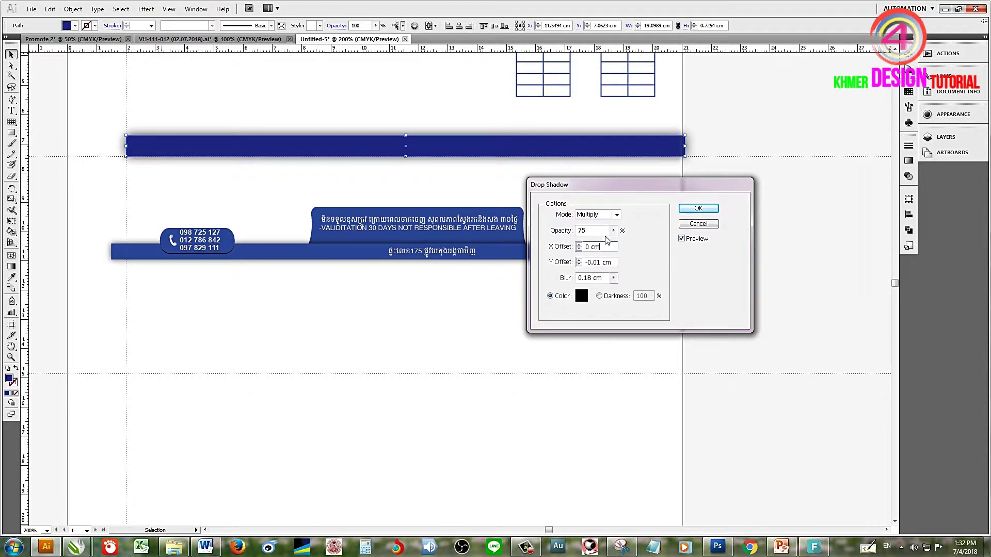
{"action": "left_click", "coordinate": [592, 279]}
{"action": "key", "text": "BackSpace"}
{"action": "type", "text": "0"}
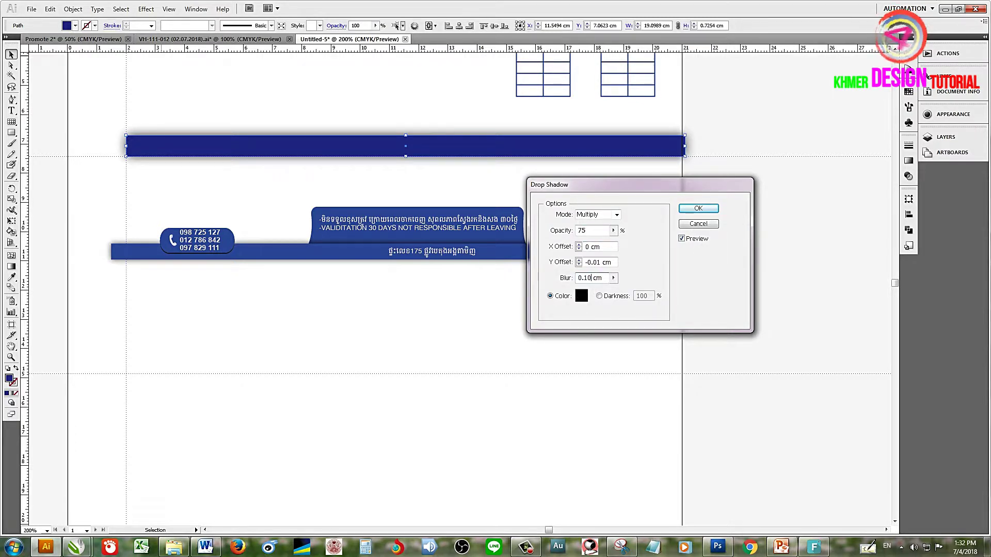
{"action": "left_click", "coordinate": [601, 263]}
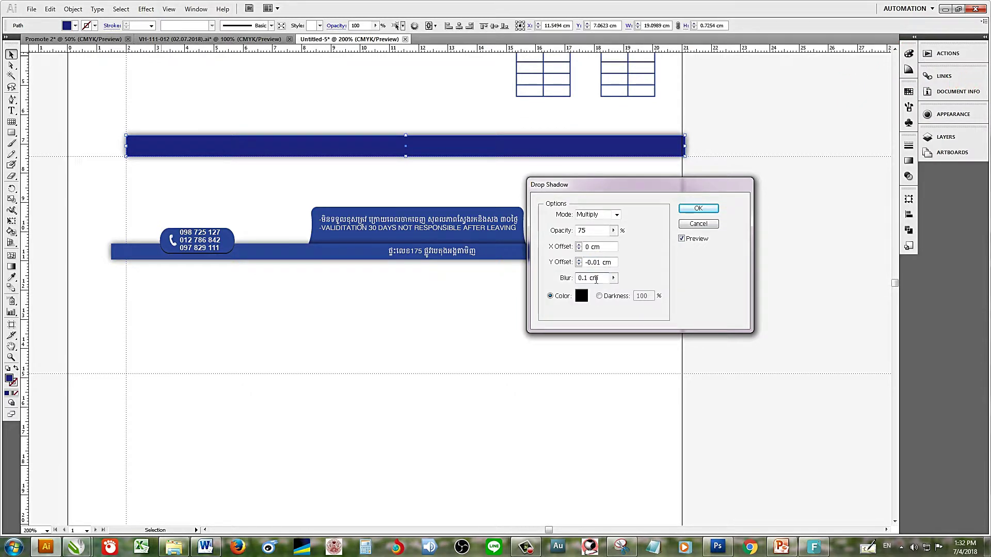
{"action": "type", "text": "0.05"}
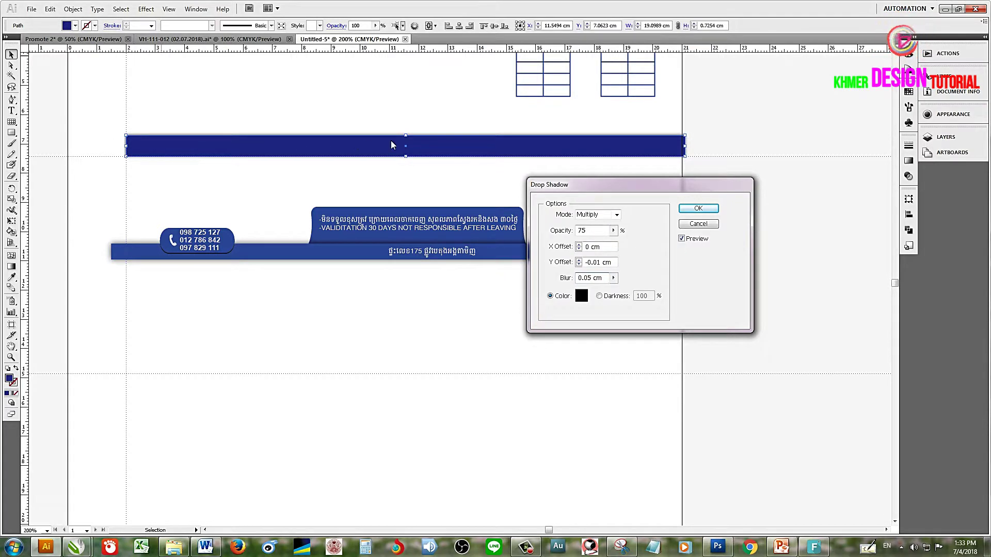
{"action": "left_click", "coordinate": [689, 206]}
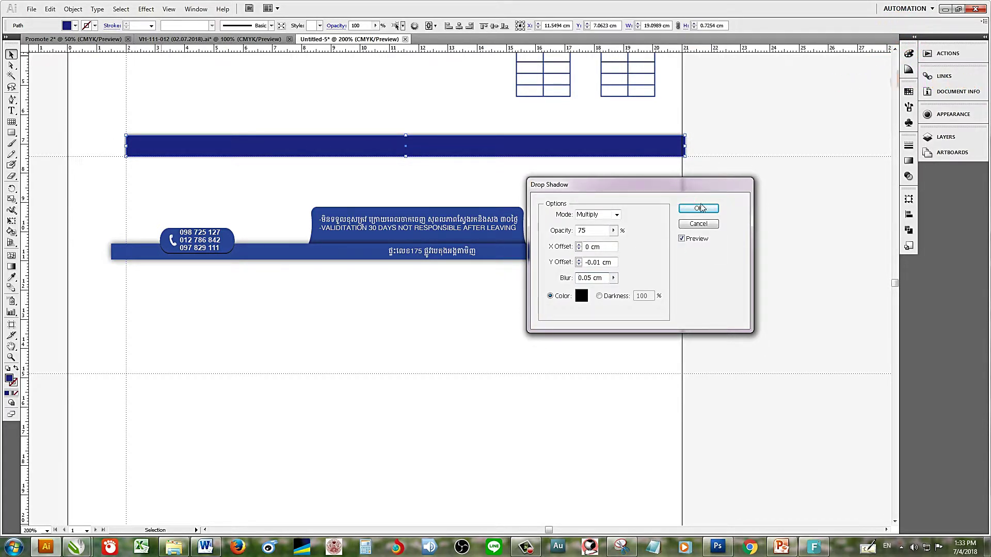
Step: Draw a small 3.68 × 1.18 cm rectangle above the left part of the navy bar
{"action": "left_click", "coordinate": [745, 185]}
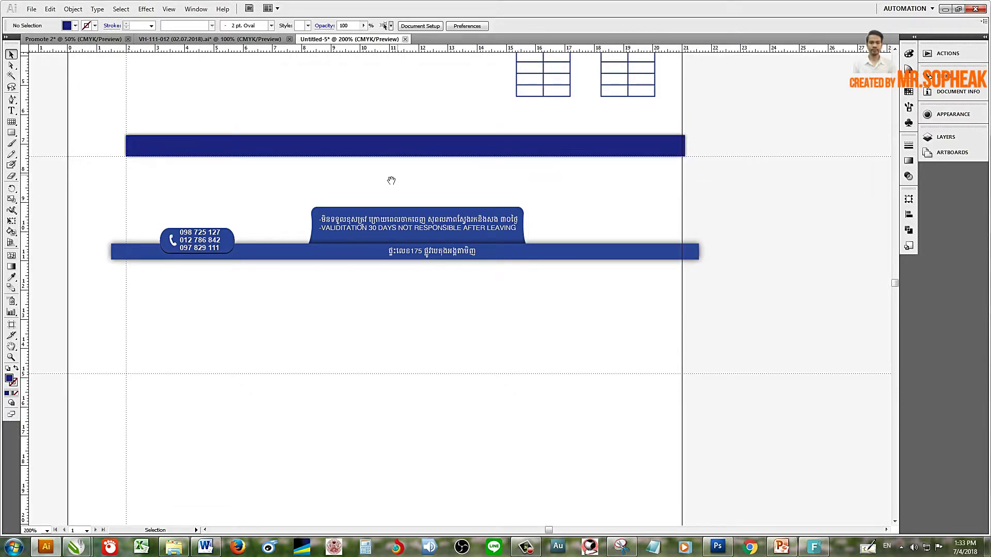
{"action": "mouse_move", "coordinate": [389, 177]}
{"action": "left_mouse_down"}
{"action": "mouse_move", "coordinate": [482, 217]}
{"action": "mouse_move", "coordinate": [546, 208]}
{"action": "left_mouse_up"}
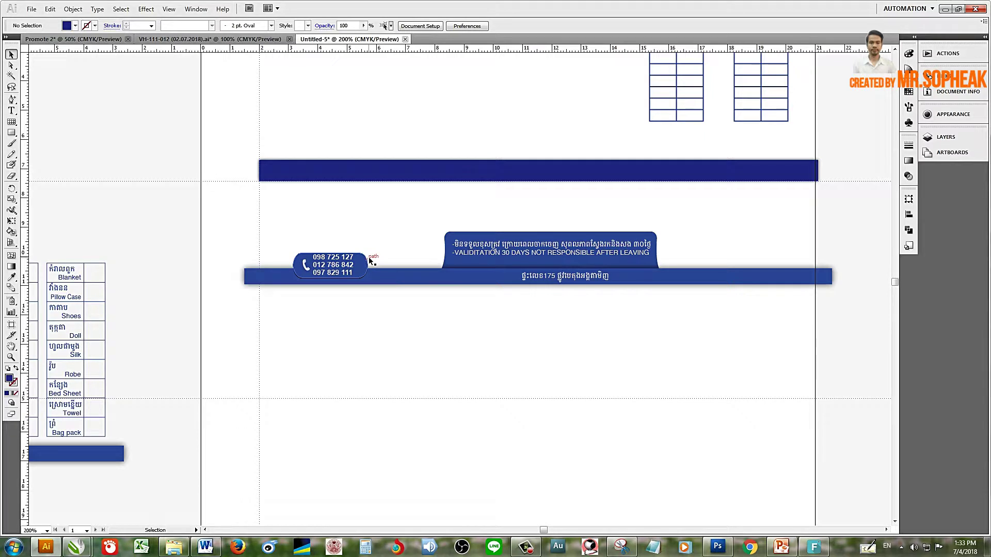
{"action": "left_click", "coordinate": [370, 258]}
{"action": "left_click", "coordinate": [421, 221]}
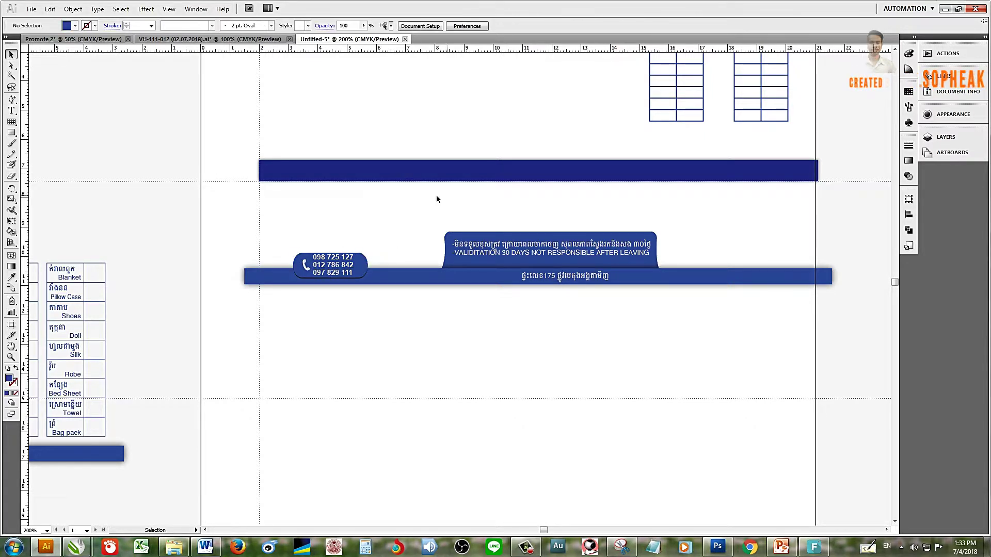
{"action": "left_click", "coordinate": [11, 132]}
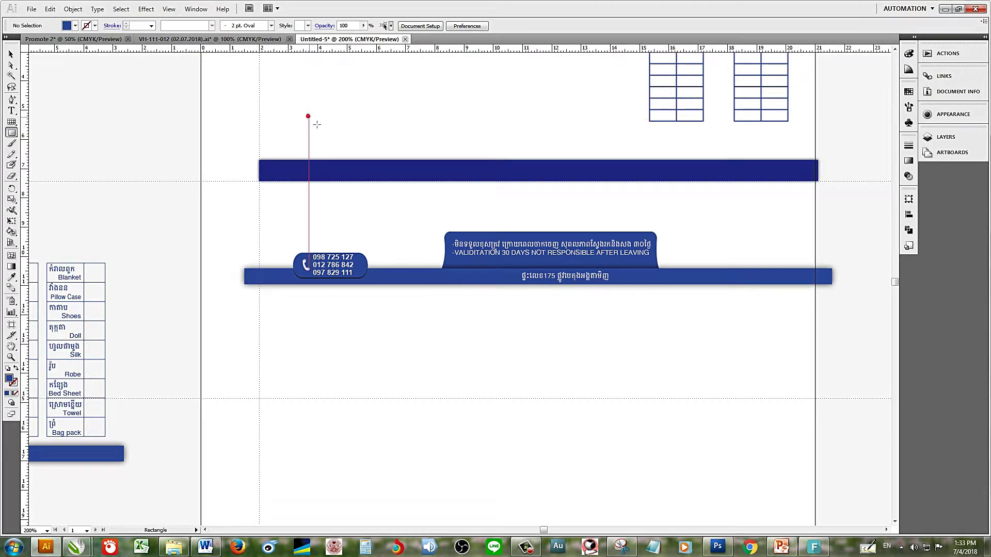
{"action": "left_click_drag", "start_coordinate": [308, 116], "coordinate": [416, 155]}
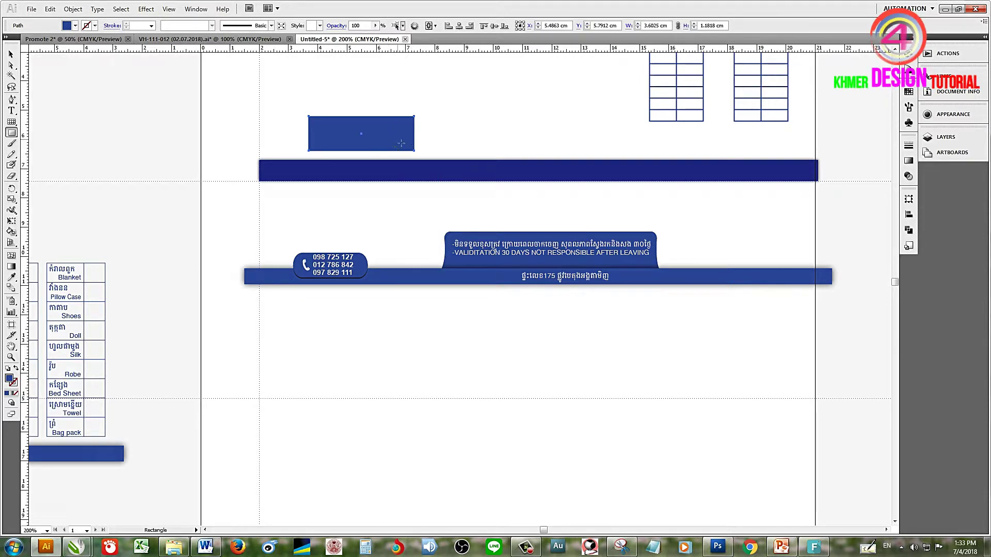
{"action": "key", "text": "v"}
{"action": "left_click", "coordinate": [142, 10]}
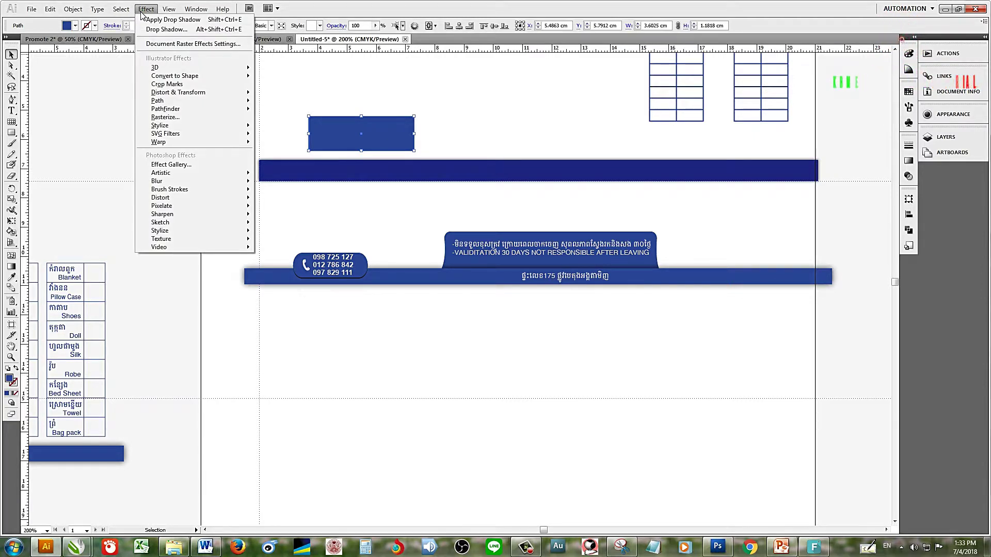
{"action": "mouse_move", "coordinate": [160, 125]}
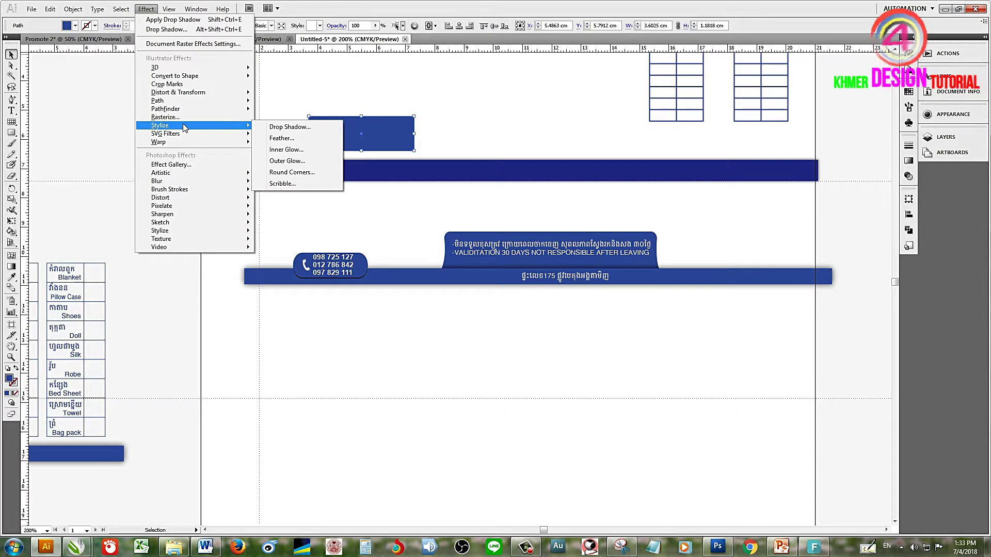
Step: Round the rectangle's corners to 0.4 cm and lower it onto the navy bar's top edge
{"action": "left_click", "coordinate": [292, 173]}
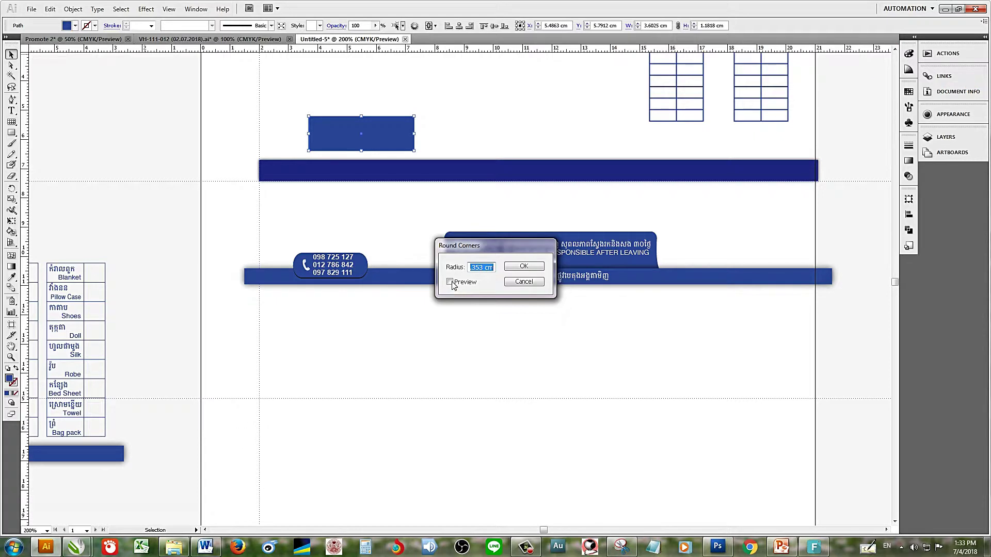
{"action": "left_click", "coordinate": [451, 282]}
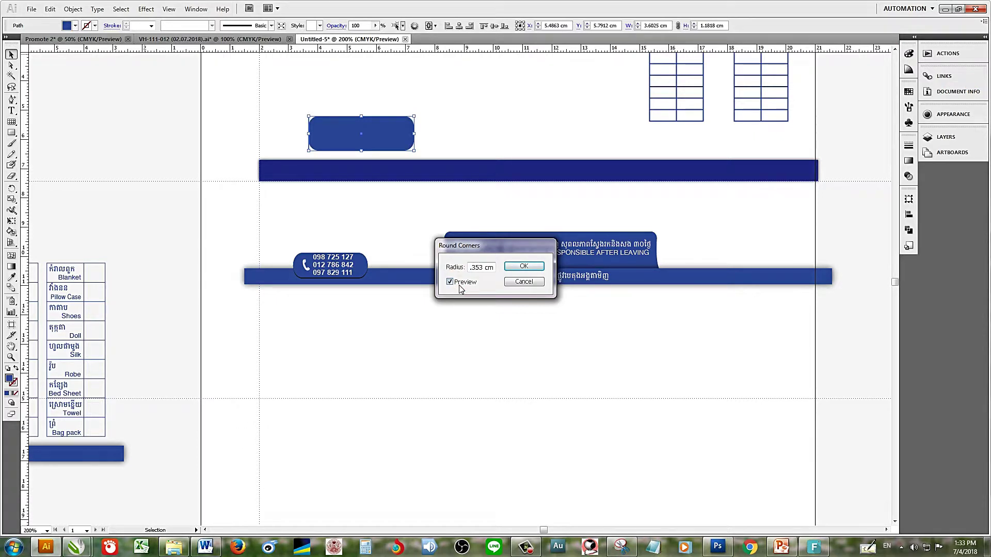
{"action": "left_click_drag", "start_coordinate": [473, 267], "coordinate": [448, 272]}
{"action": "type", "text": "0.4"}
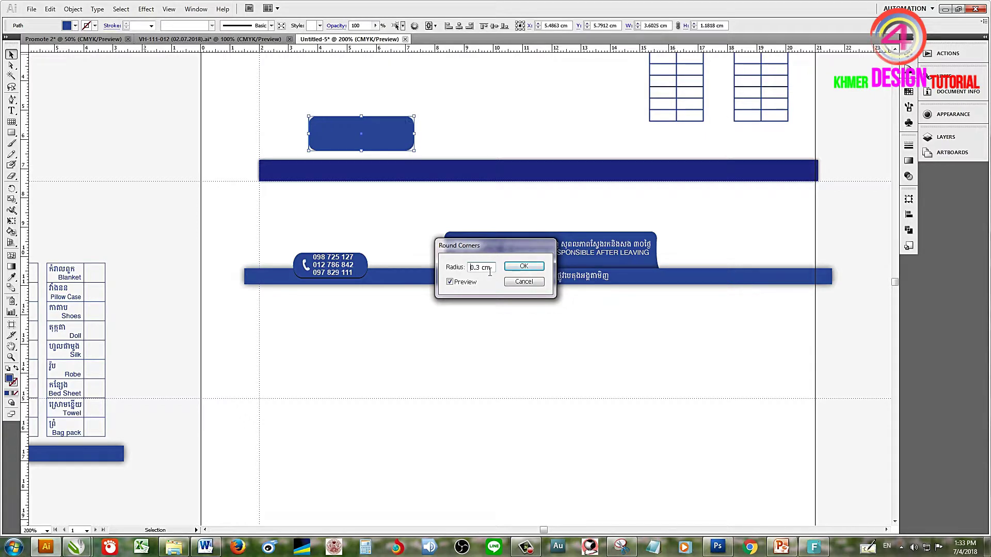
{"action": "left_click", "coordinate": [524, 266]}
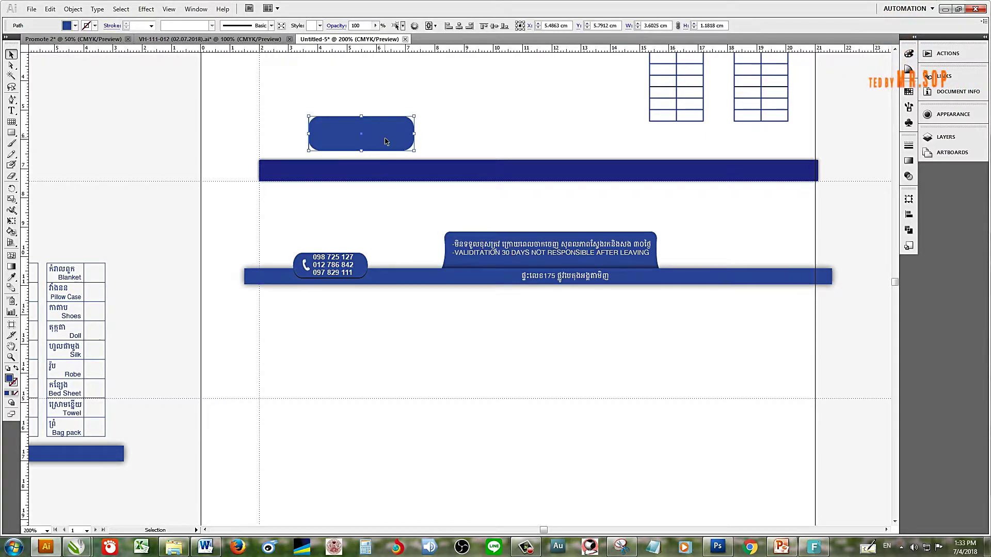
{"action": "left_click_drag", "start_coordinate": [386, 150], "coordinate": [390, 170]}
Step: Eyedrop the header bar's navy onto the rounded tab, then reselect the tab
{"action": "left_click", "coordinate": [484, 127]}
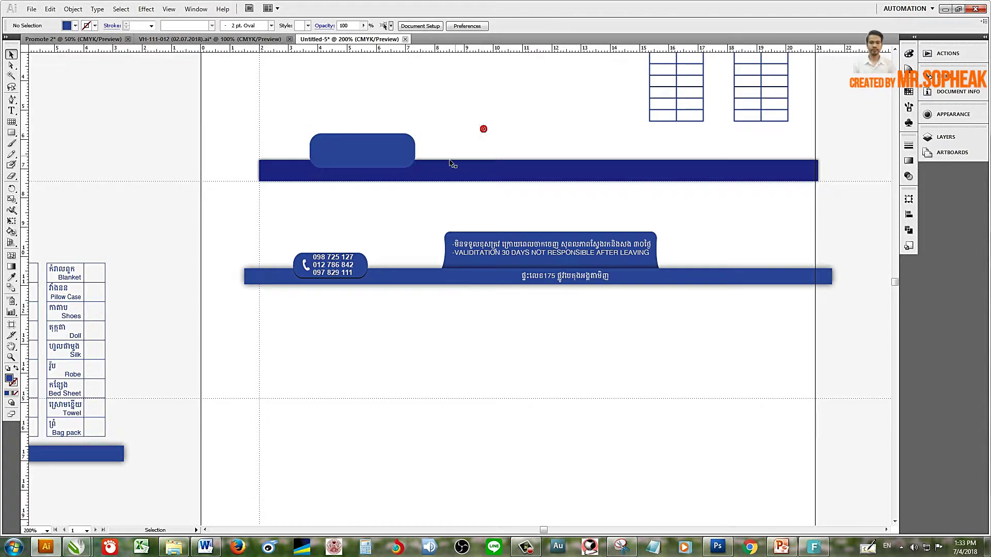
{"action": "scroll", "coordinate": [435, 167], "scroll_direction": "up", "scroll_amount": 2}
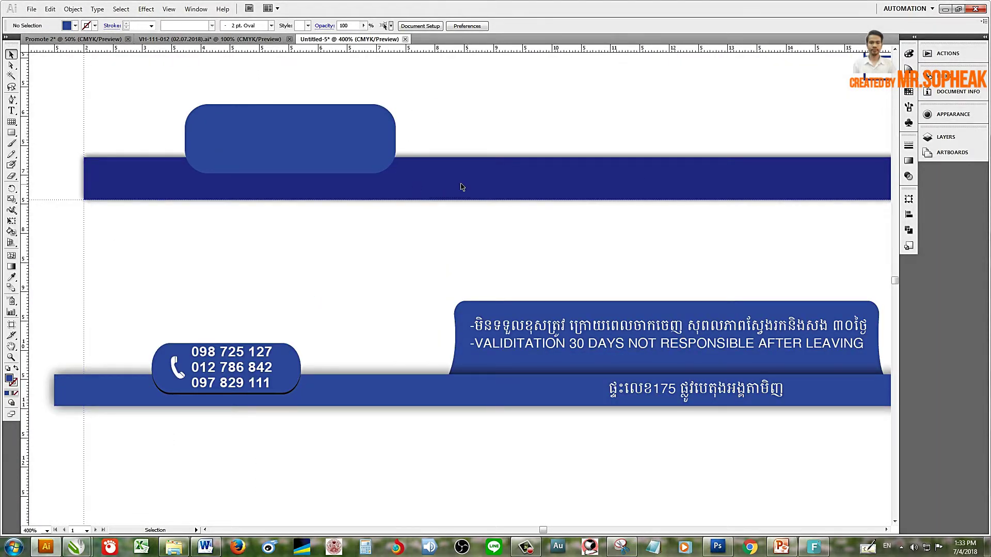
{"action": "scroll", "coordinate": [431, 133], "scroll_direction": "down", "scroll_amount": 1}
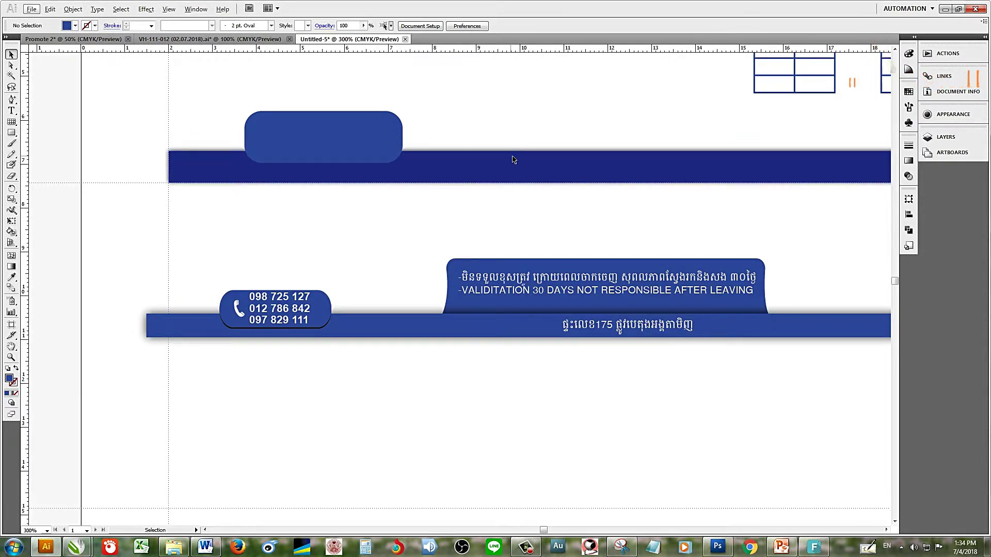
{"action": "left_click", "coordinate": [402, 138]}
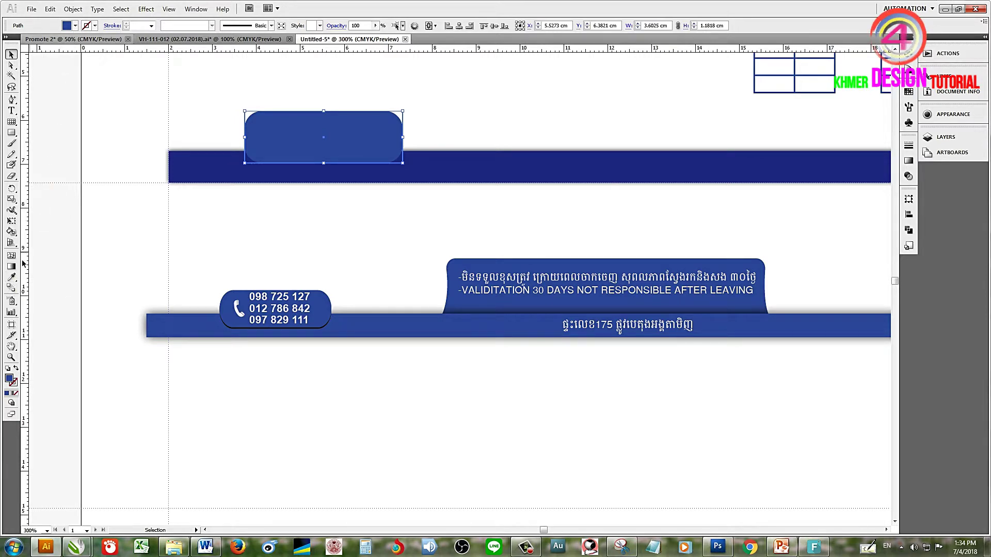
{"action": "left_click", "coordinate": [11, 277]}
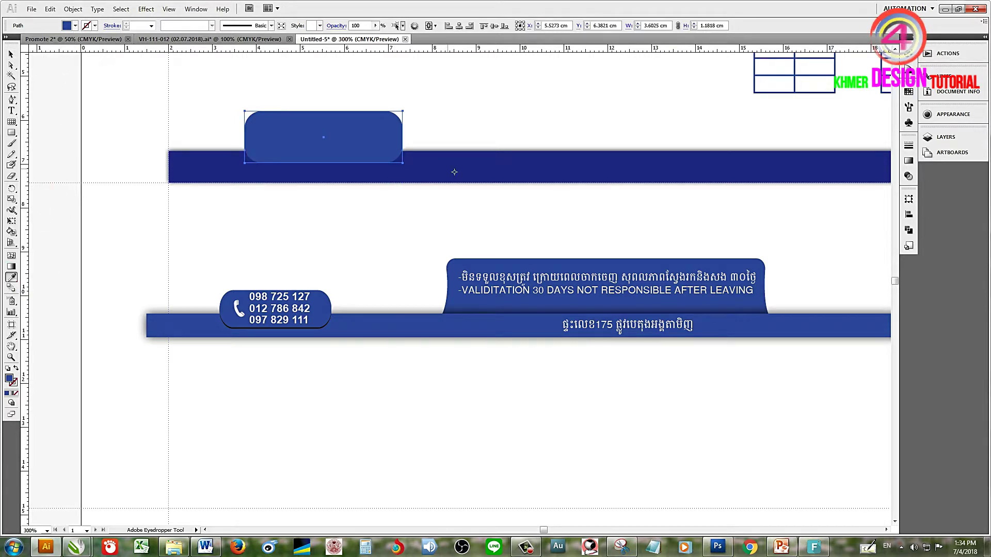
{"action": "left_click", "coordinate": [522, 166]}
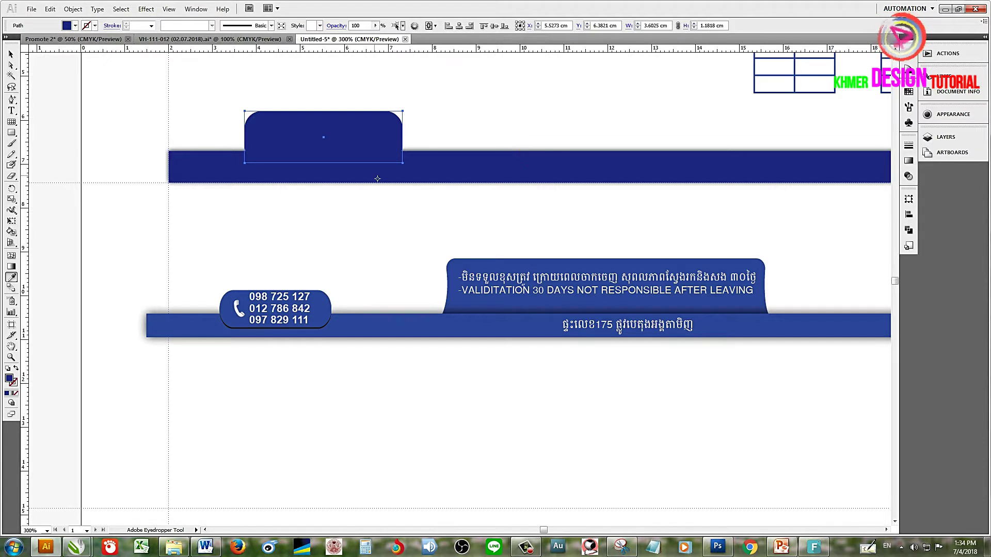
{"action": "left_click", "coordinate": [10, 54]}
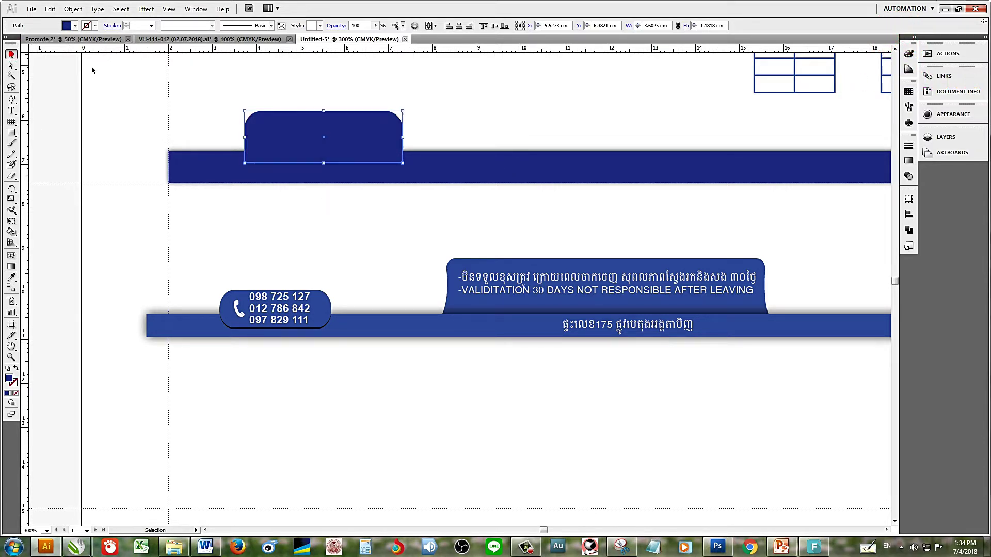
{"action": "left_click", "coordinate": [152, 66]}
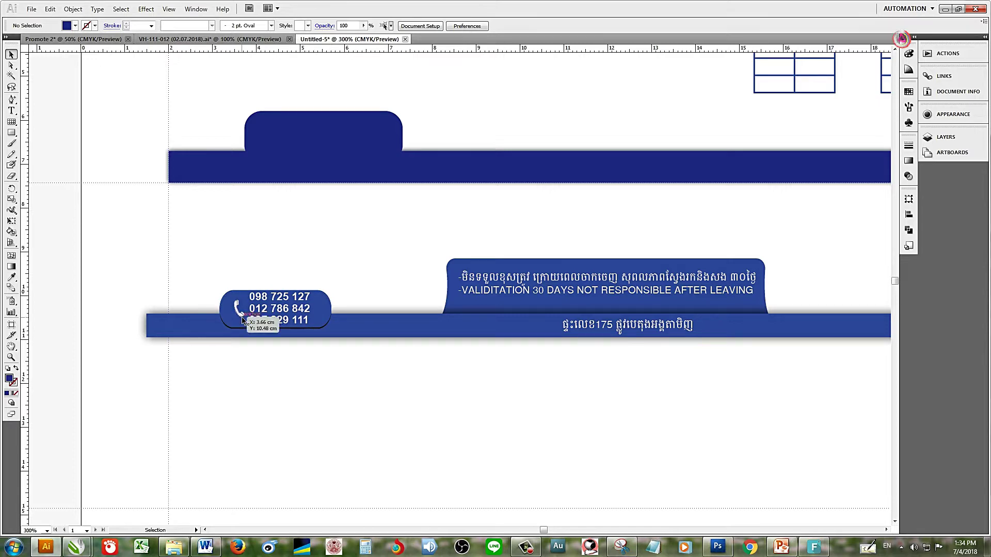
{"action": "left_click_drag", "start_coordinate": [222, 108], "coordinate": [419, 118]}
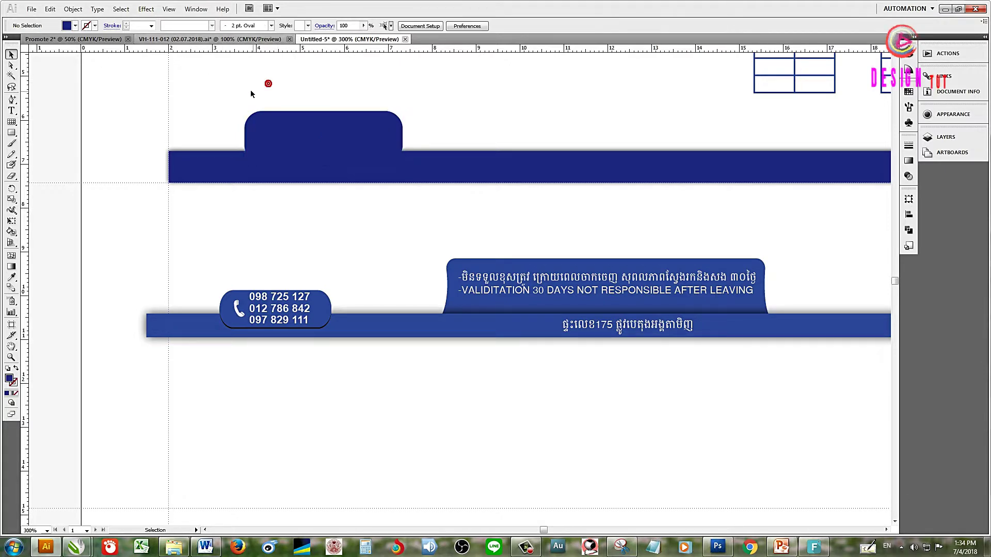
{"action": "left_click", "coordinate": [148, 9]}
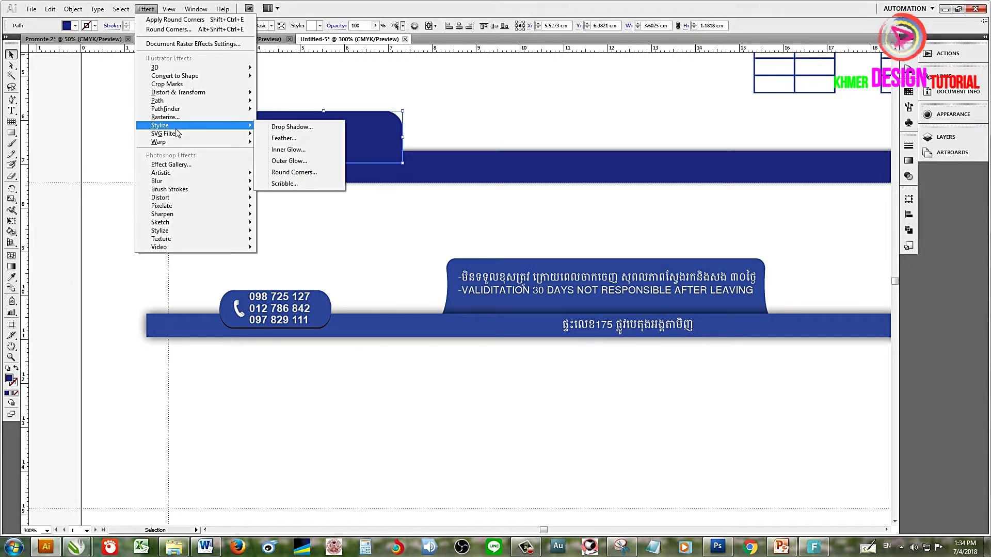
{"action": "mouse_move", "coordinate": [160, 126]}
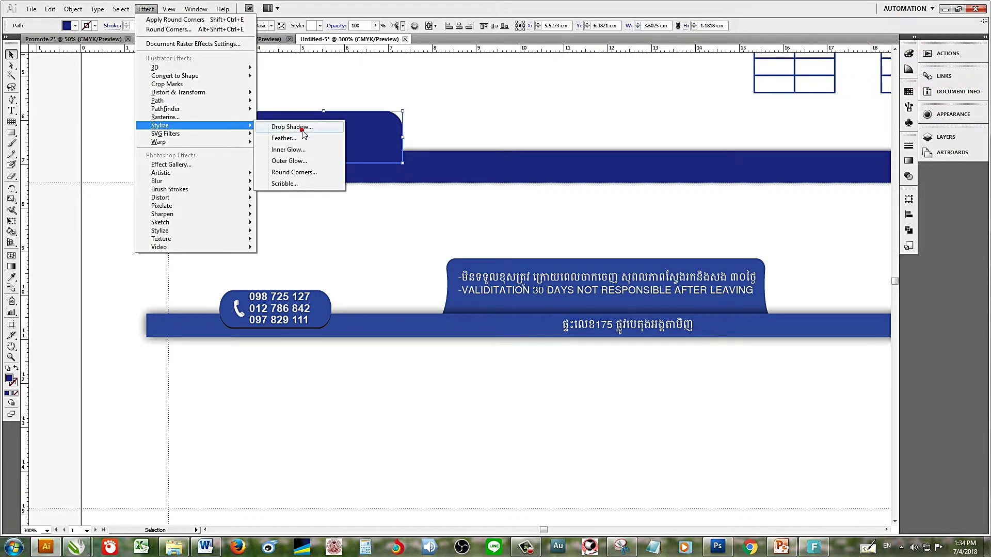
Step: Give the tab a drop shadow with 0 cm blur, 0.05 cm downward offset, 75% opacity
{"action": "left_click", "coordinate": [292, 127]}
{"action": "mouse_move", "coordinate": [627, 181]}
{"action": "left_mouse_down"}
{"action": "mouse_move", "coordinate": [574, 111]}
{"action": "mouse_move", "coordinate": [578, 94]}
{"action": "left_mouse_up"}
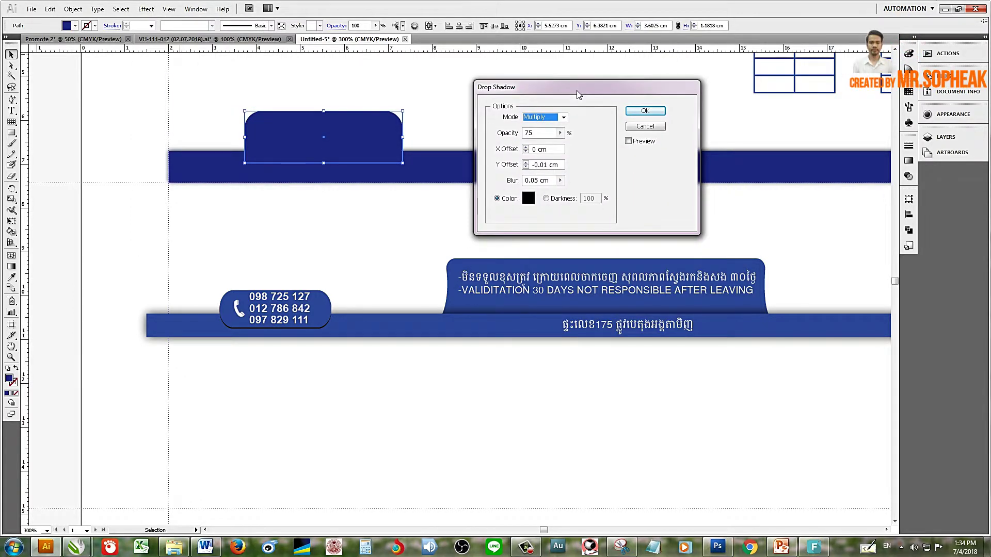
{"action": "left_click", "coordinate": [628, 141]}
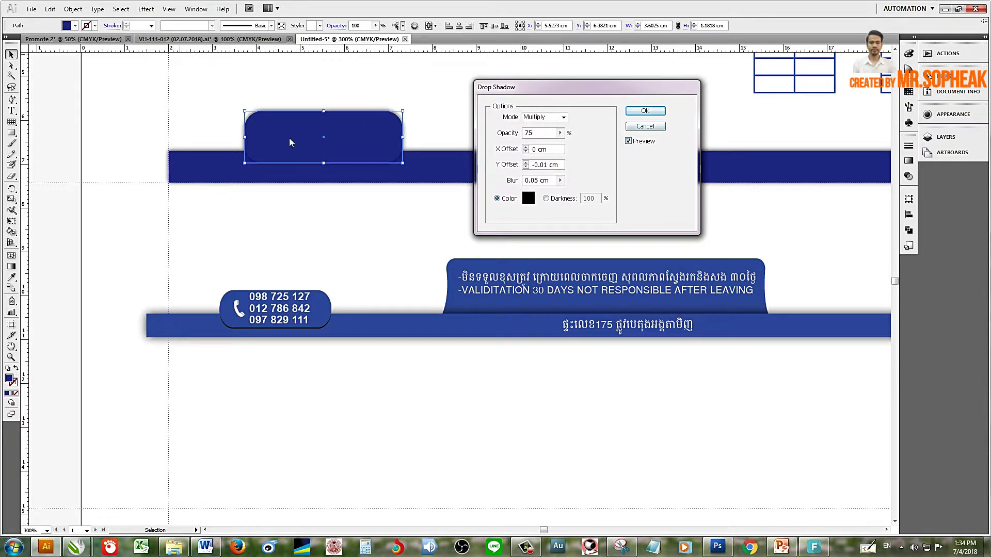
{"action": "left_click_drag", "start_coordinate": [519, 89], "coordinate": [592, 86]}
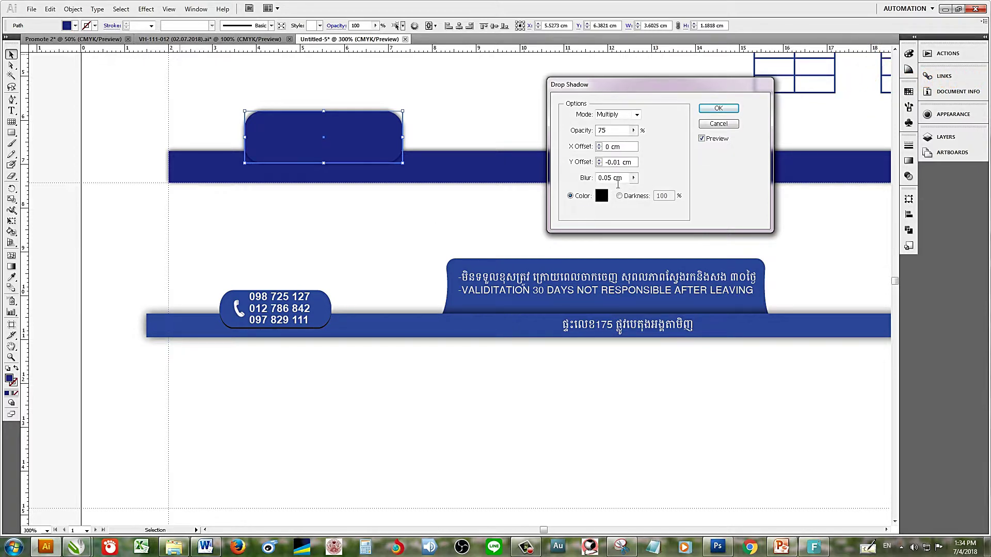
{"action": "left_click", "coordinate": [632, 178]}
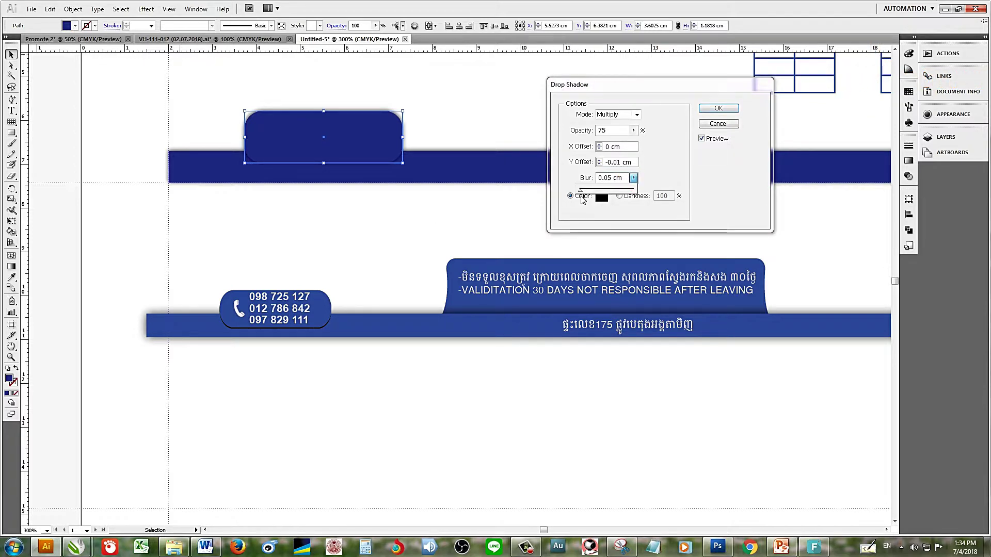
{"action": "left_click_drag", "start_coordinate": [572, 196], "coordinate": [576, 192]}
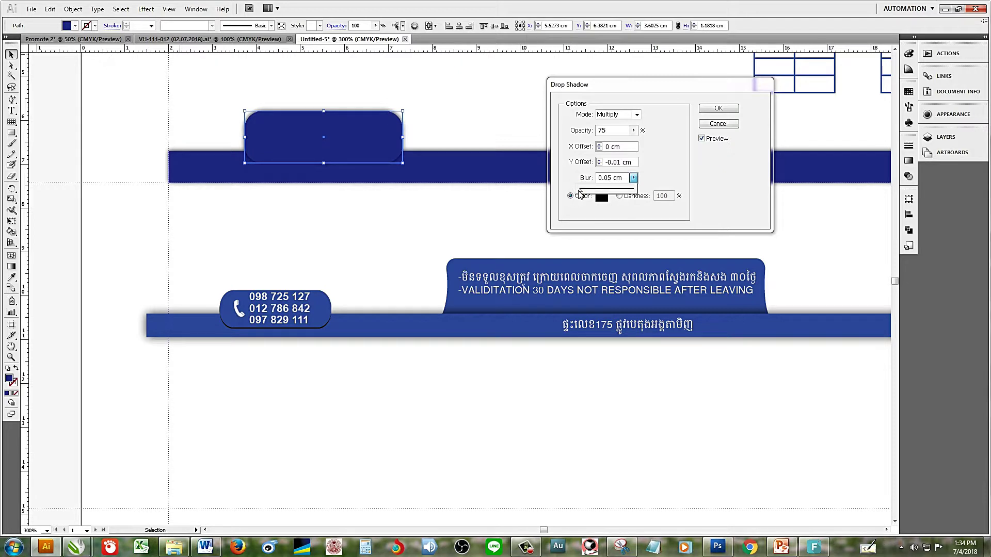
{"action": "left_click", "coordinate": [579, 192]}
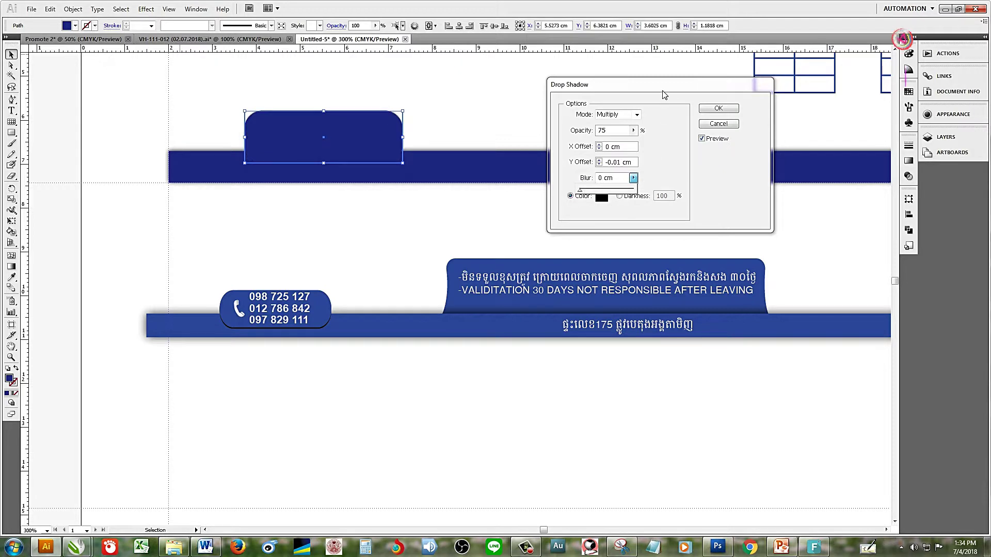
{"action": "left_click_drag", "start_coordinate": [662, 85], "coordinate": [609, 80]}
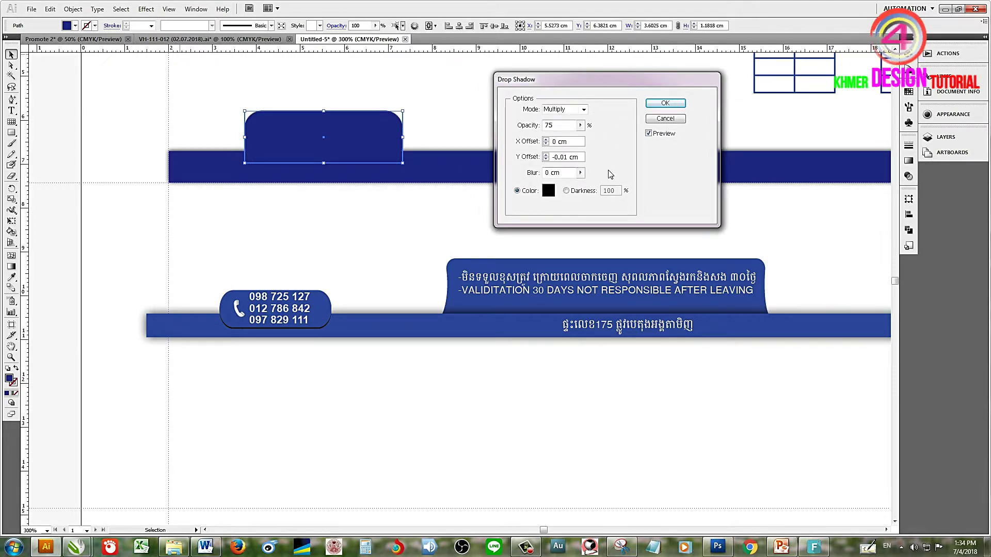
{"action": "left_click", "coordinate": [546, 154]}
{"action": "type", "text": "0.05"}
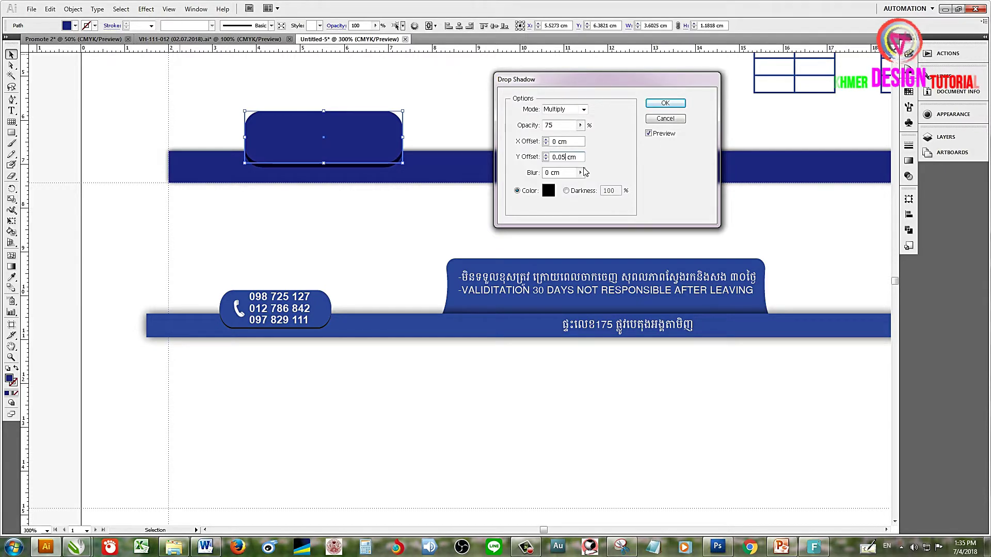
{"action": "left_click", "coordinate": [596, 155]}
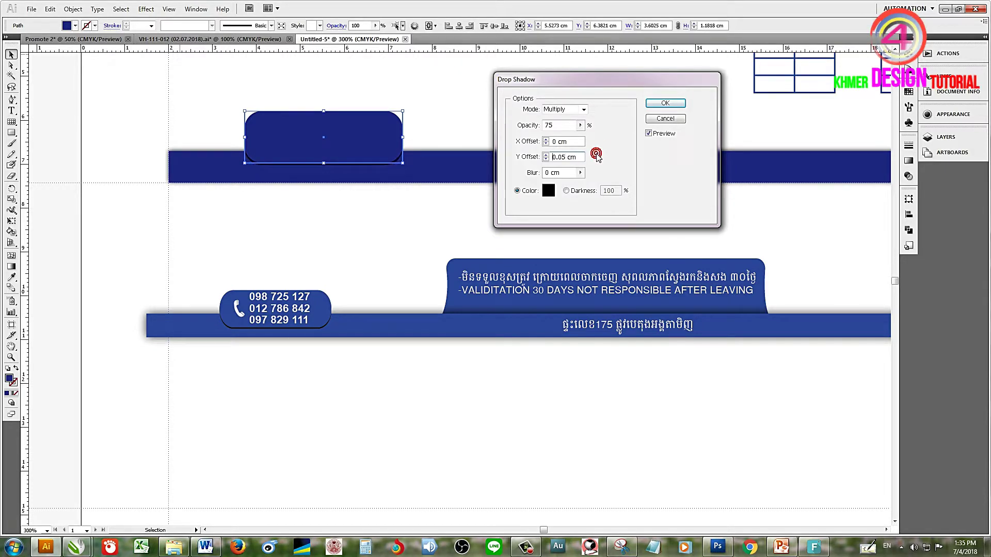
{"action": "left_click", "coordinate": [665, 103]}
{"action": "left_click", "coordinate": [548, 108]}
{"action": "left_click_drag", "start_coordinate": [484, 124], "coordinate": [592, 123]}
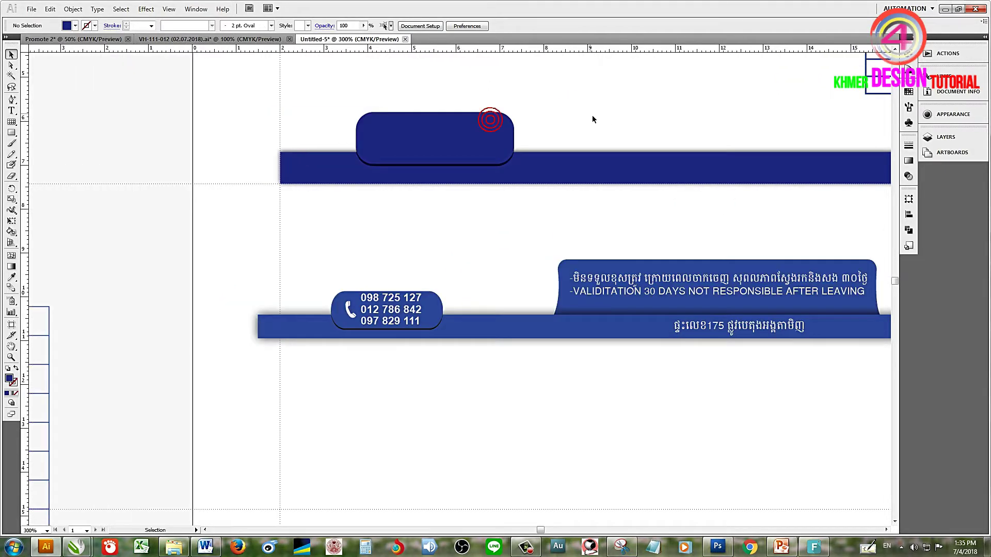
{"action": "left_click", "coordinate": [612, 122], "text": "ctrl+alt"}
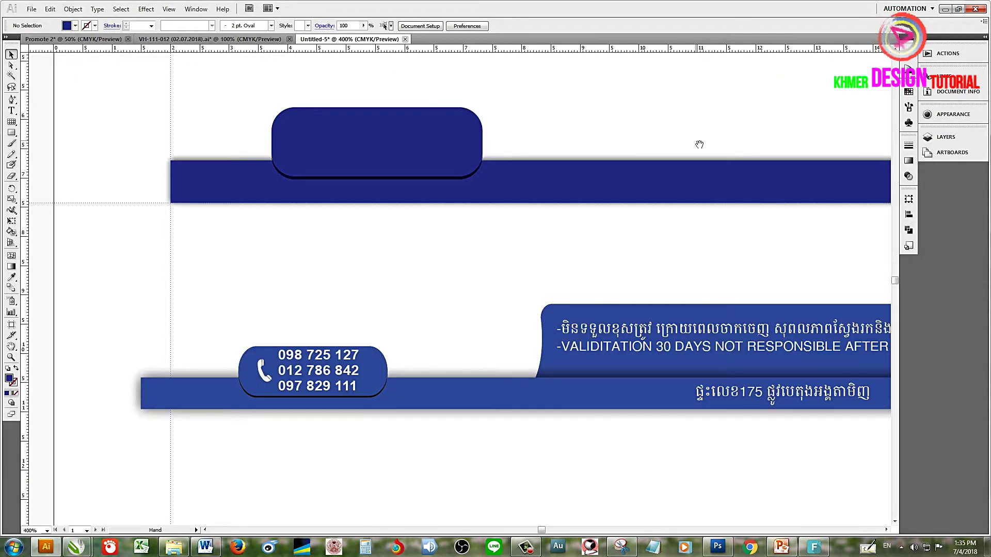
{"action": "left_click", "coordinate": [686, 134], "text": "ctrl+alt"}
{"action": "left_click_drag", "start_coordinate": [596, 135], "coordinate": [558, 111]}
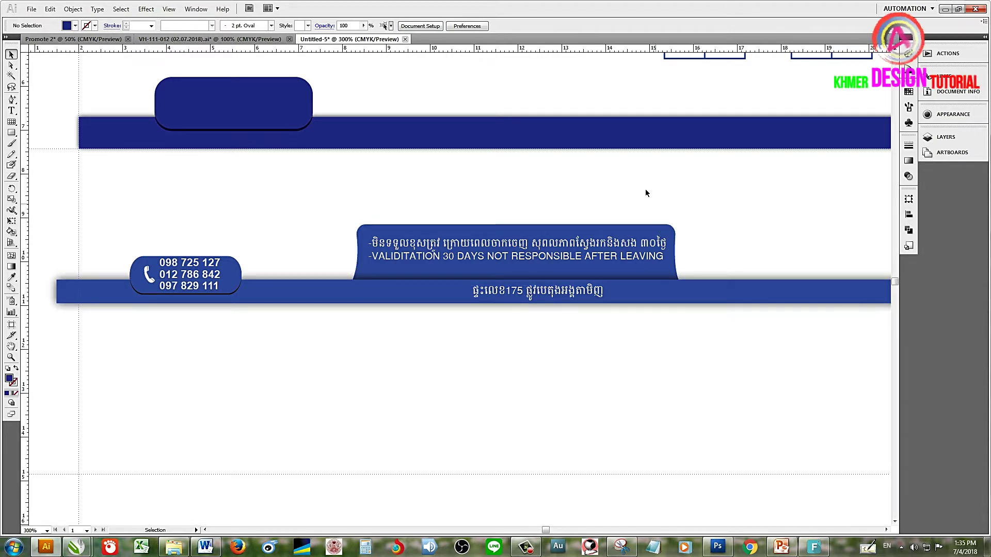
{"action": "left_click_drag", "start_coordinate": [556, 177], "coordinate": [523, 204]}
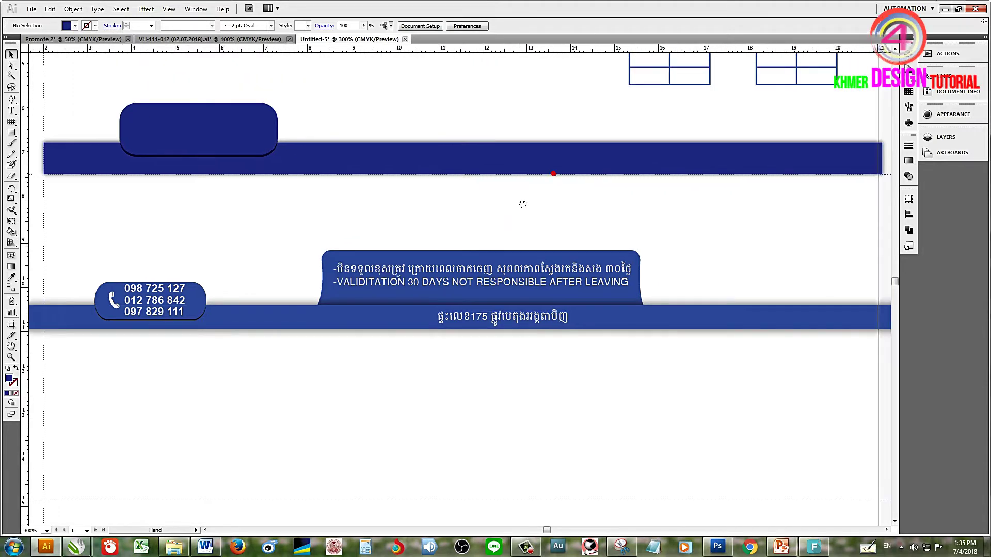
{"action": "left_click", "coordinate": [12, 134]}
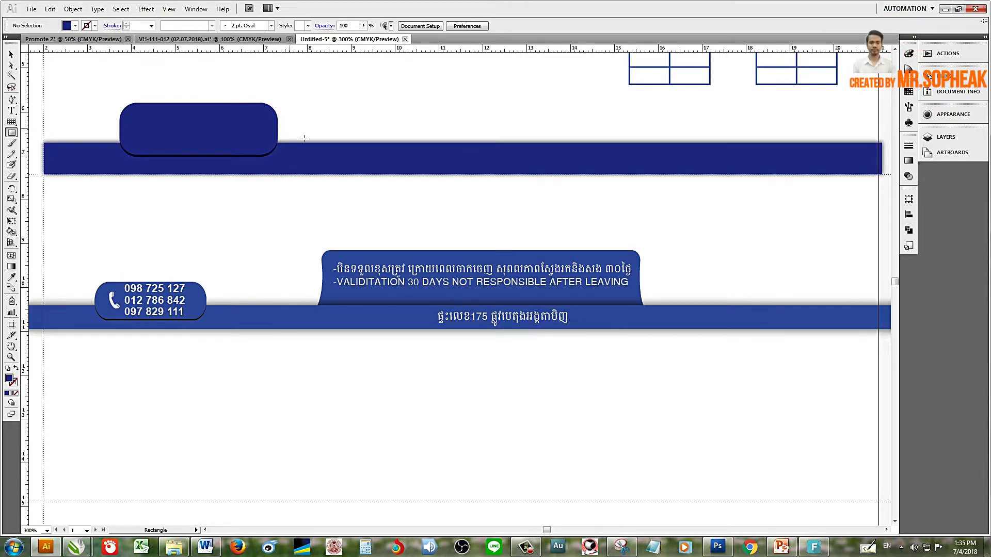
Step: Draw a wide navy rectangle, about 9.97 × 1.18 cm, on the header bar beside the rounded tab
{"action": "left_click_drag", "start_coordinate": [338, 155], "coordinate": [777, 103]}
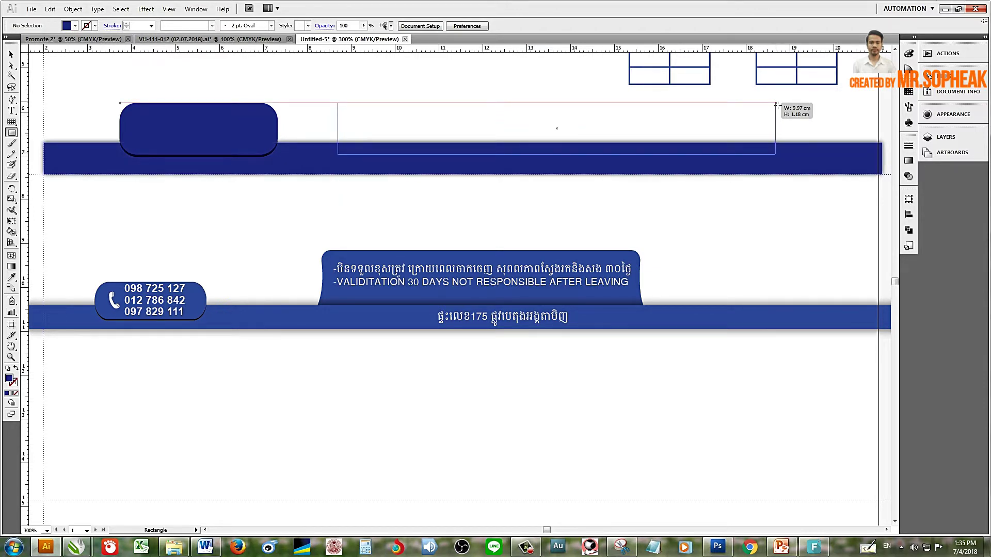
{"action": "left_click_drag", "start_coordinate": [777, 103], "coordinate": [776, 103]}
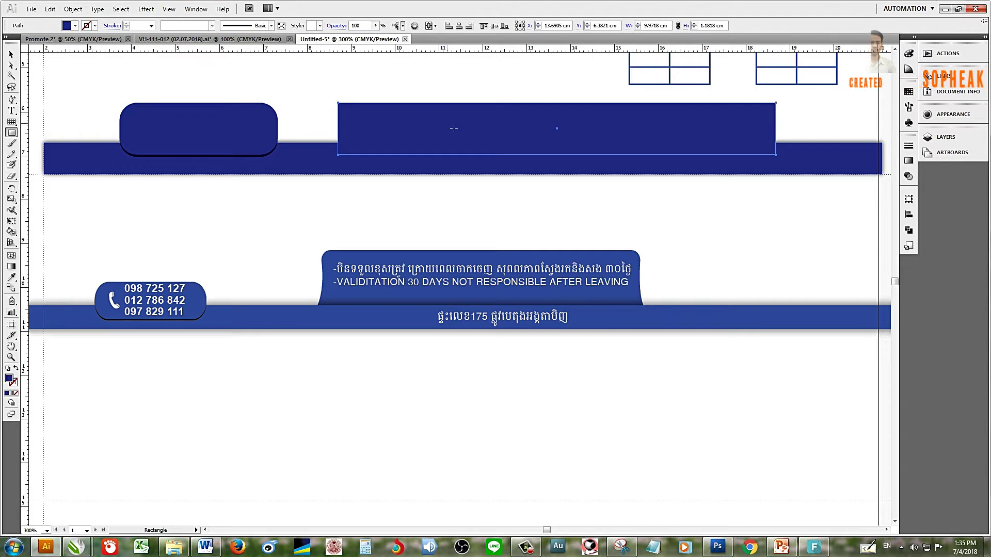
{"action": "mouse_move", "coordinate": [525, 135]}
{"action": "left_mouse_down"}
{"action": "mouse_move", "coordinate": [497, 137]}
{"action": "mouse_move", "coordinate": [479, 168]}
{"action": "left_mouse_up"}
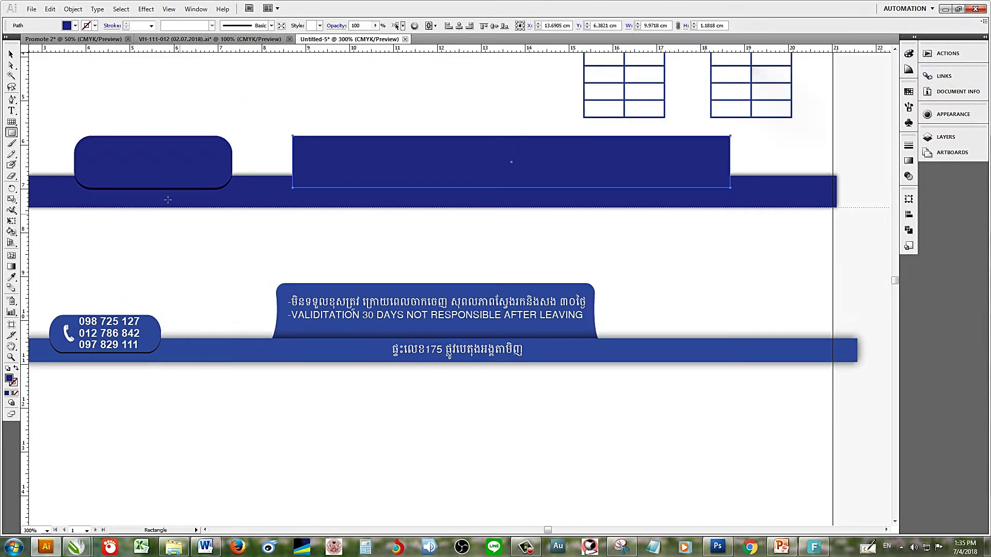
Step: Pull curve handles from the wide rectangle's top-left anchor so its left edge curves inward
{"action": "key", "text": "v"}
{"action": "left_click_drag", "start_coordinate": [14, 102], "coordinate": [85, 137]}
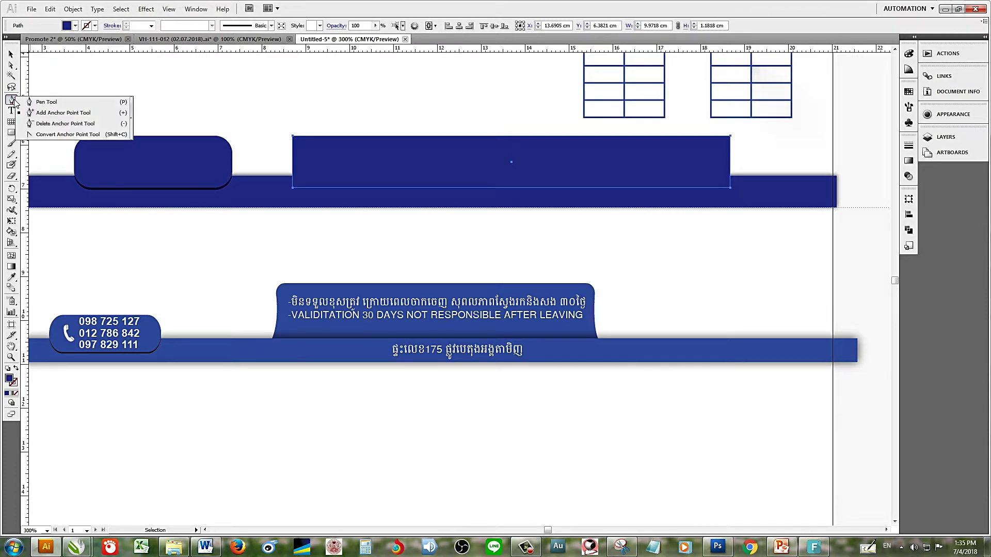
{"action": "left_click", "coordinate": [85, 135]}
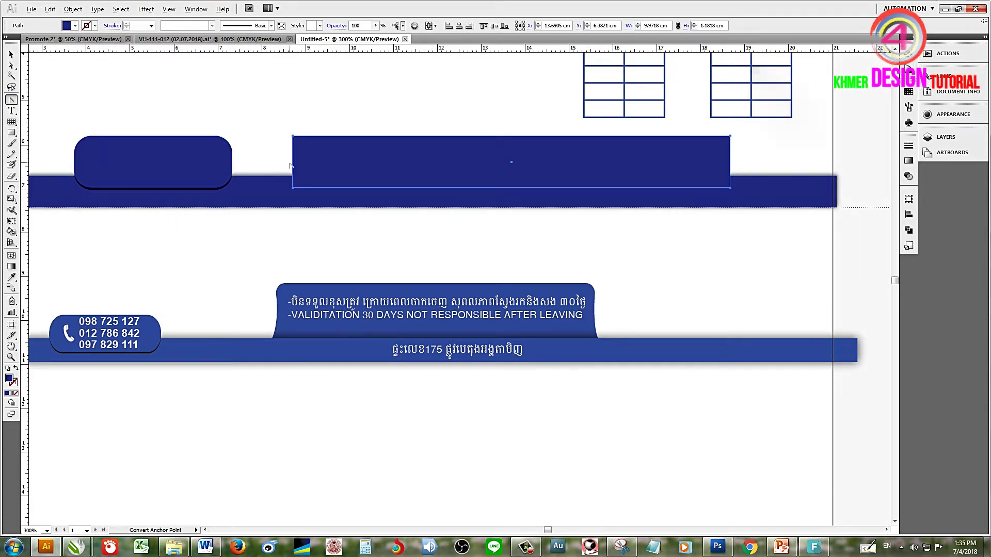
{"action": "scroll", "coordinate": [291, 165], "scroll_direction": "up", "scroll_amount": 4}
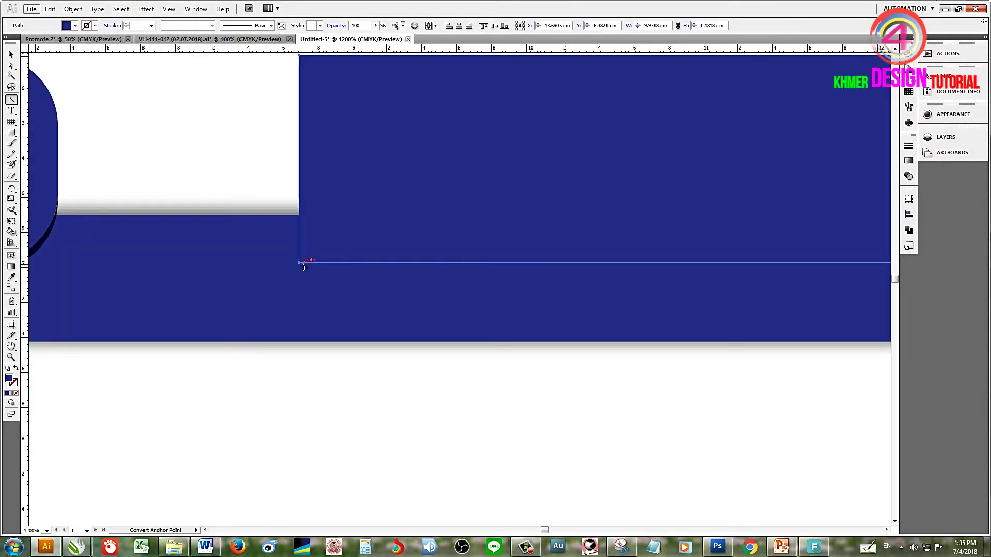
{"action": "scroll", "coordinate": [308, 130], "scroll_direction": "up", "scroll_amount": 3}
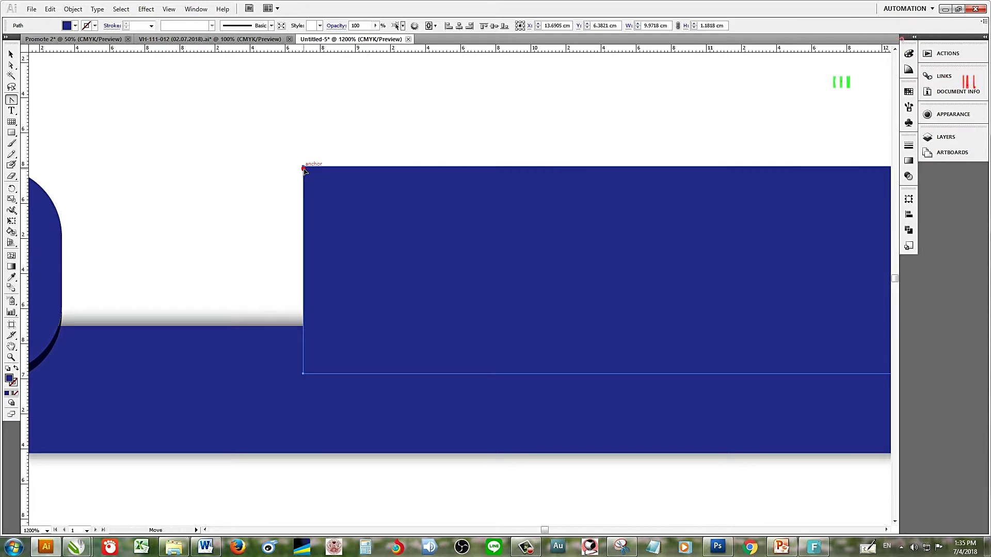
{"action": "mouse_move", "coordinate": [303, 166]}
{"action": "left_mouse_down"}
{"action": "mouse_move", "coordinate": [302, 144]}
{"action": "mouse_move", "coordinate": [272, 161]}
{"action": "left_mouse_up"}
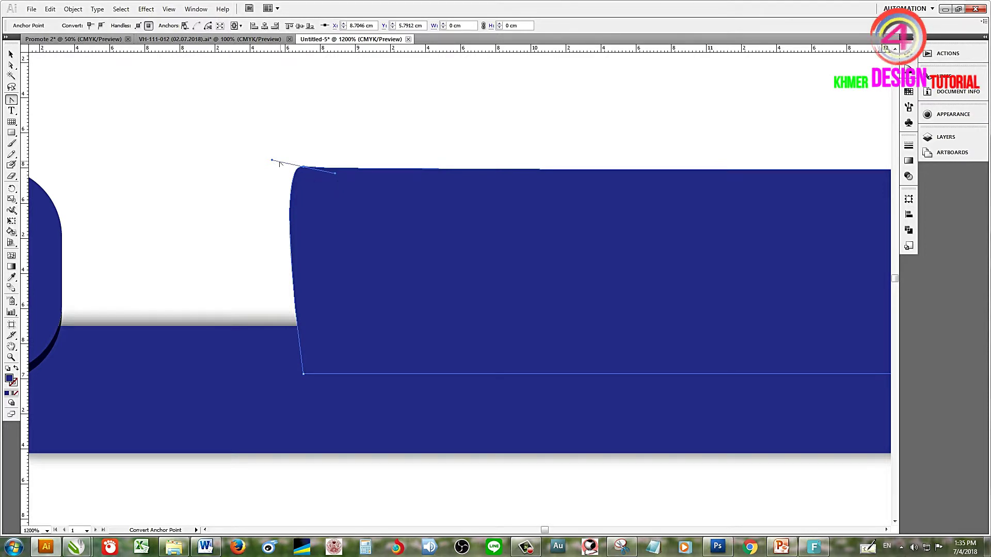
{"action": "key", "text": "a"}
{"action": "mouse_move", "coordinate": [274, 164]}
{"action": "left_mouse_down"}
{"action": "mouse_move", "coordinate": [307, 173]}
{"action": "mouse_move", "coordinate": [278, 170]}
{"action": "left_mouse_up"}
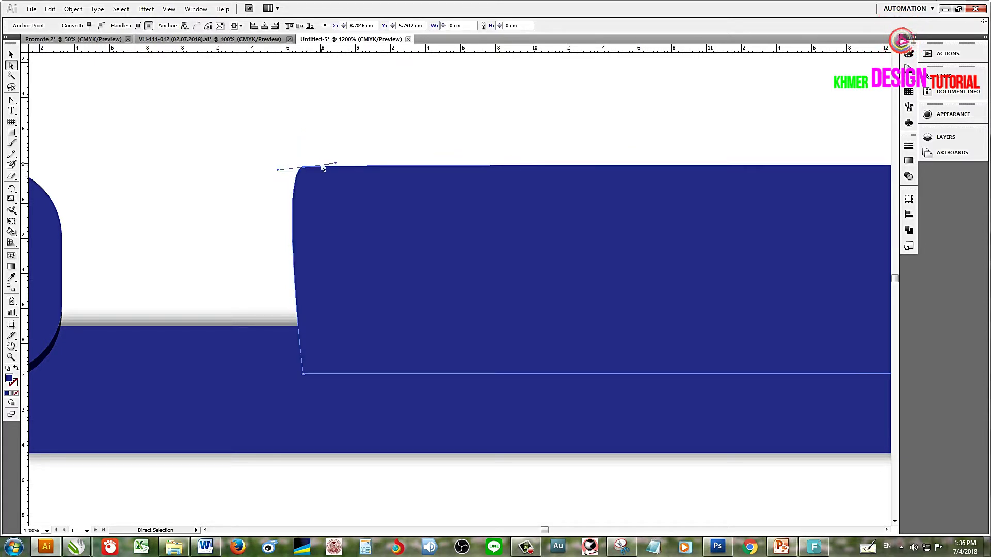
{"action": "left_click_drag", "start_coordinate": [337, 163], "coordinate": [309, 169]}
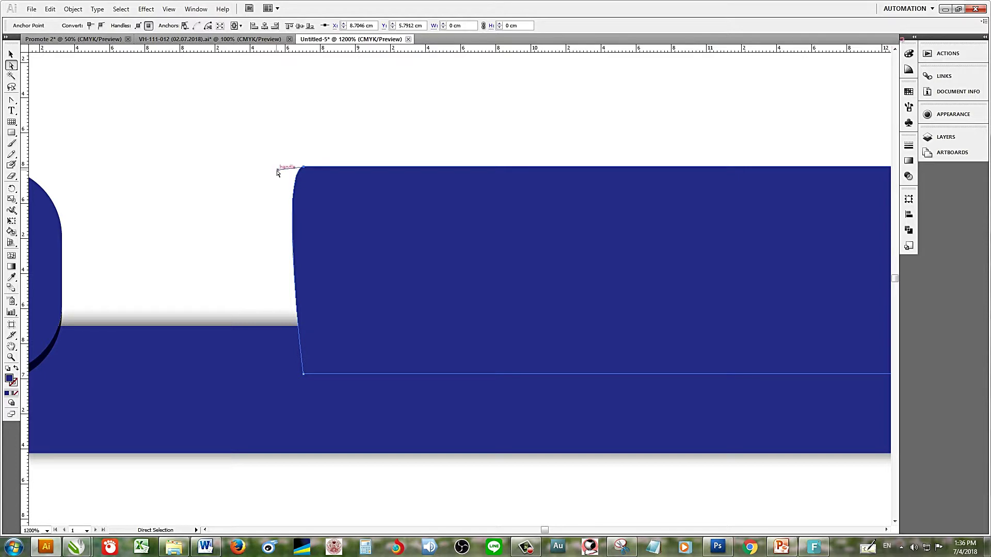
{"action": "left_click_drag", "start_coordinate": [277, 169], "coordinate": [340, 310]}
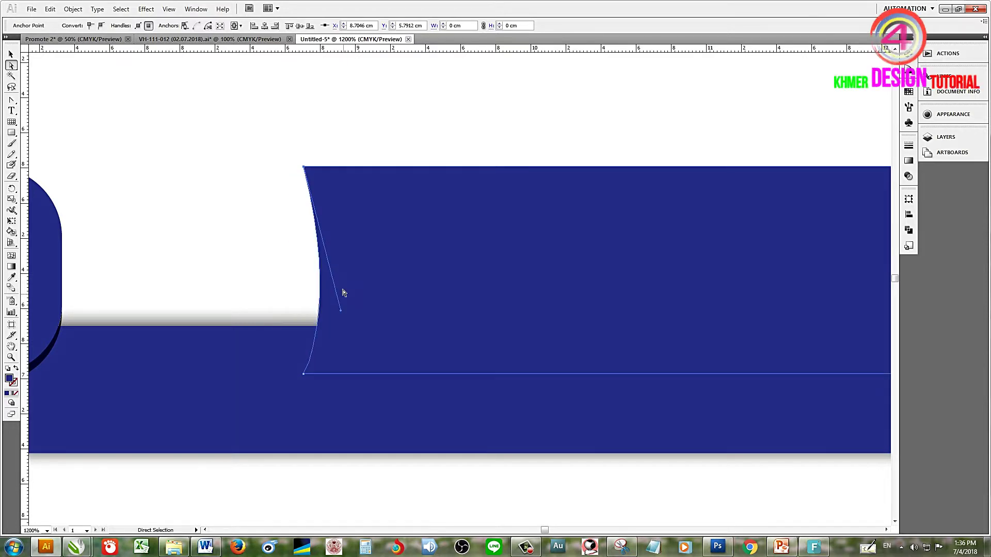
{"action": "key", "text": "ctrl+minus"}
{"action": "key", "text": "ctrl+minus"}
{"action": "key", "text": "ctrl+minus"}
Step: Convert the wide tab's top-right anchor to a curve, bending its right edge outward
{"action": "key", "text": "v"}
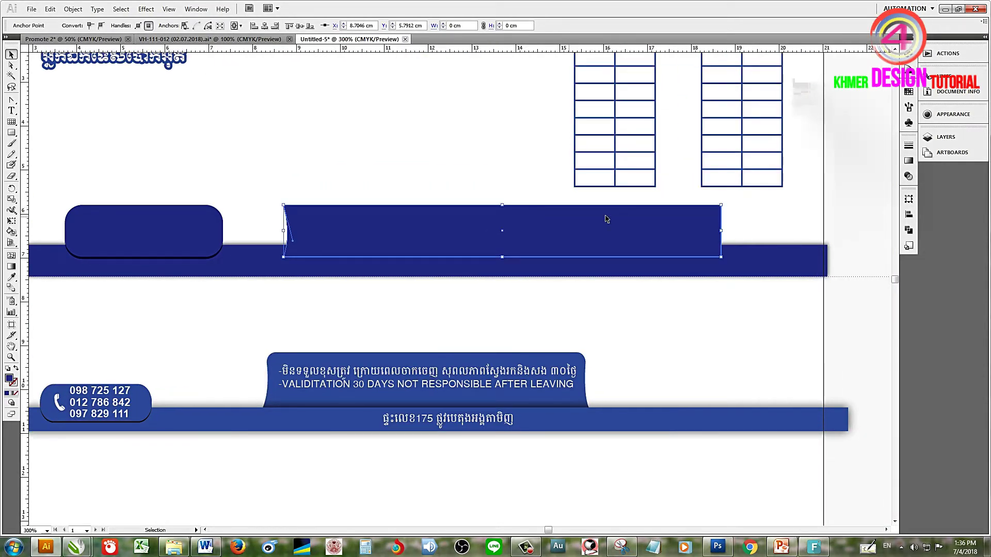
{"action": "scroll", "coordinate": [423, 198], "scroll_direction": "left", "scroll_amount": 3}
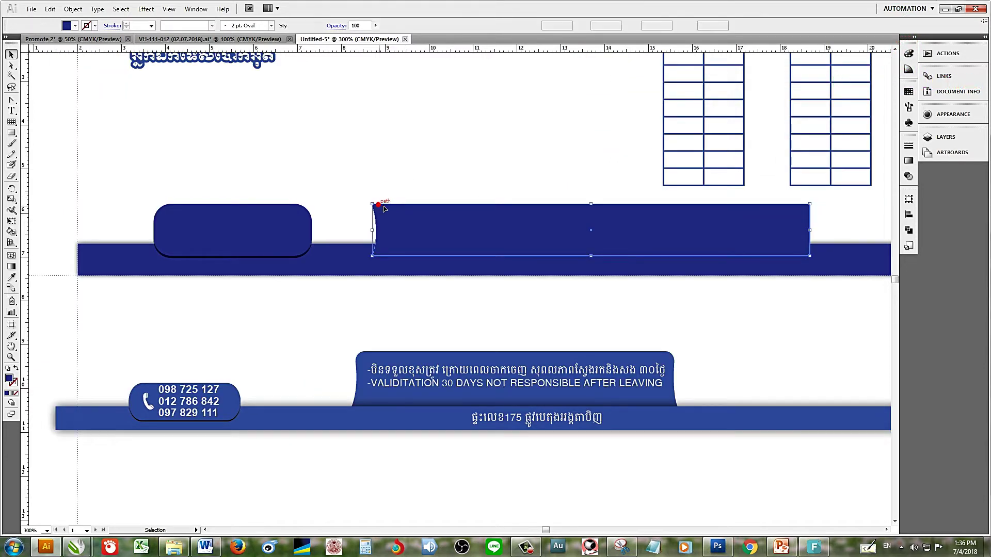
{"action": "key", "text": "ctrl+plus"}
{"action": "key", "text": "ctrl+plus"}
{"action": "key", "text": "ctrl+plus"}
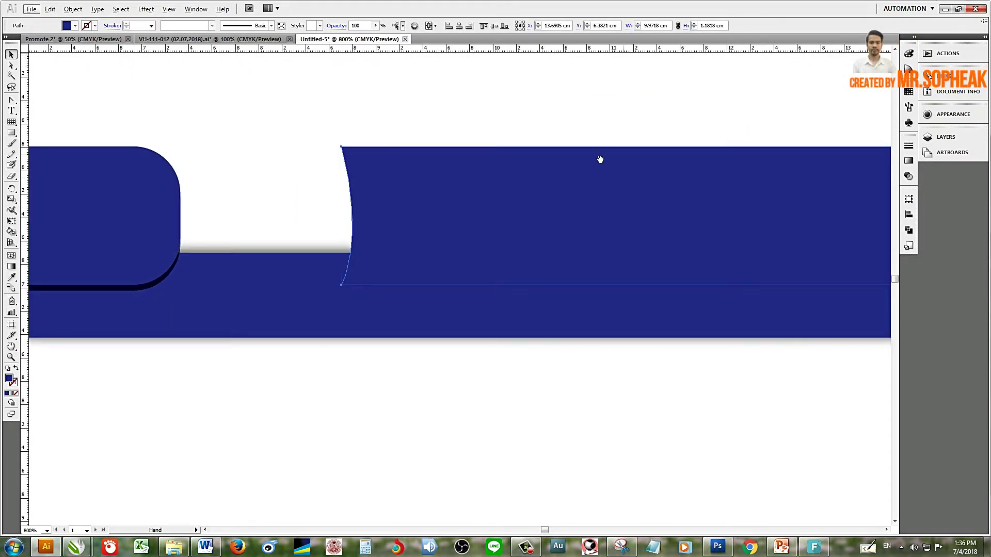
{"action": "left_click_drag", "start_coordinate": [599, 159], "coordinate": [351, 158]}
{"action": "key", "text": "ctrl+minus"}
{"action": "key", "text": "ctrl+minus"}
{"action": "left_click_drag", "start_coordinate": [493, 155], "coordinate": [363, 170]}
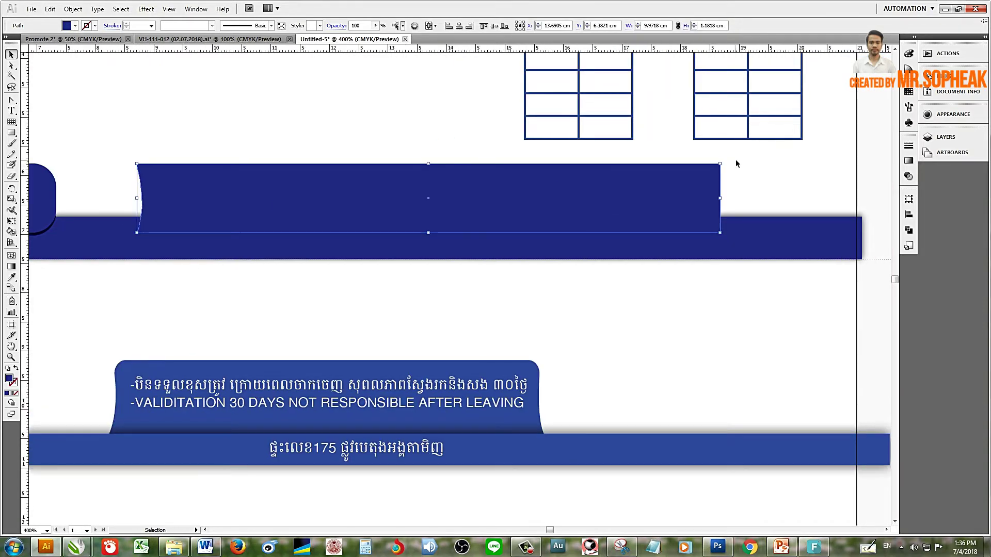
{"action": "key", "text": "shift+c"}
{"action": "key", "text": "ctrl+plus"}
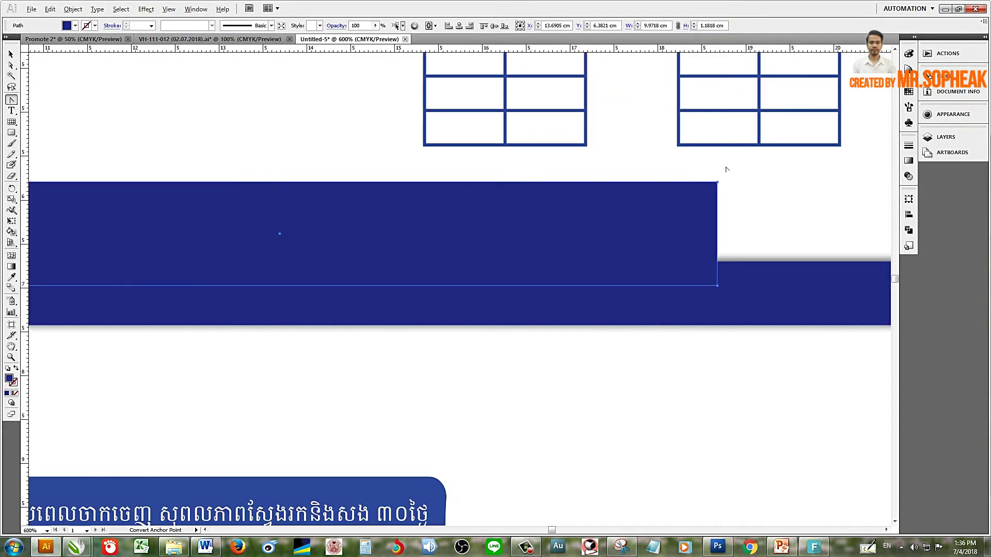
{"action": "key", "text": "ctrl+plus"}
{"action": "scroll", "coordinate": [725, 190], "scroll_direction": "up", "scroll_amount": 1, "text": "alt"}
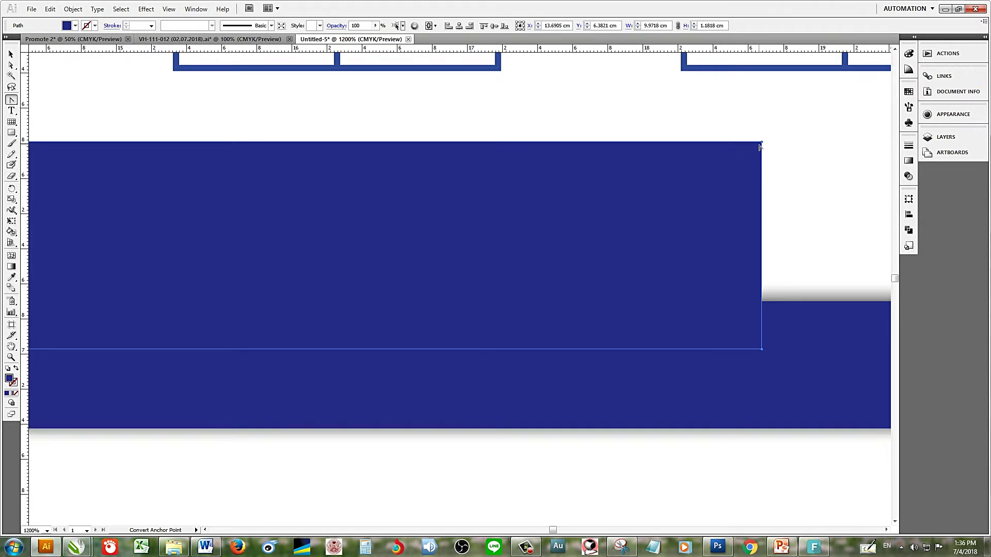
{"action": "left_click_drag", "start_coordinate": [762, 145], "coordinate": [754, 143]}
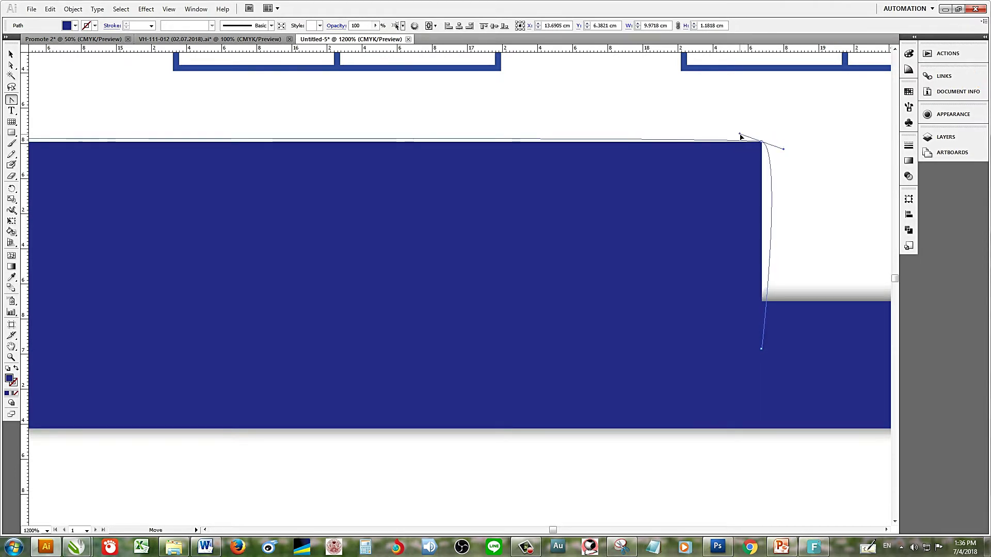
{"action": "left_click_drag", "start_coordinate": [754, 143], "coordinate": [784, 150]}
Step: Fine-tune the right-edge handles with Direct Selection, keeping the tab's top edge flat
{"action": "key", "text": "a"}
{"action": "left_click", "coordinate": [785, 154]}
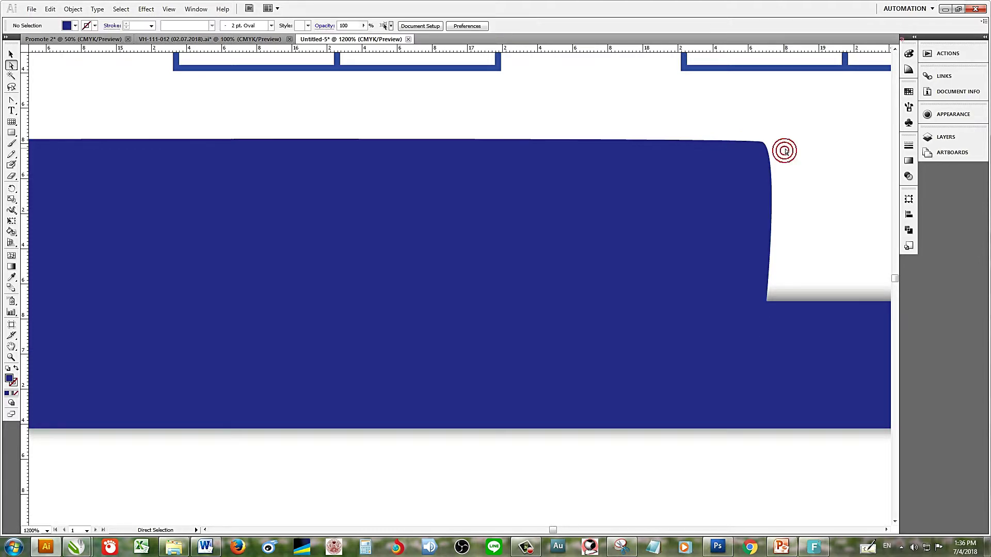
{"action": "left_click", "coordinate": [784, 148]}
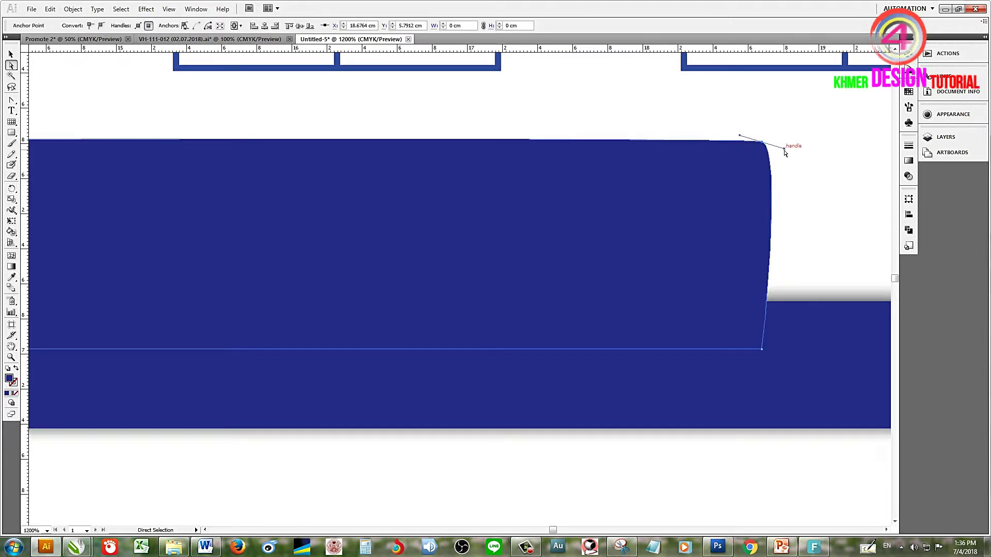
{"action": "left_click_drag", "start_coordinate": [784, 149], "coordinate": [727, 210]}
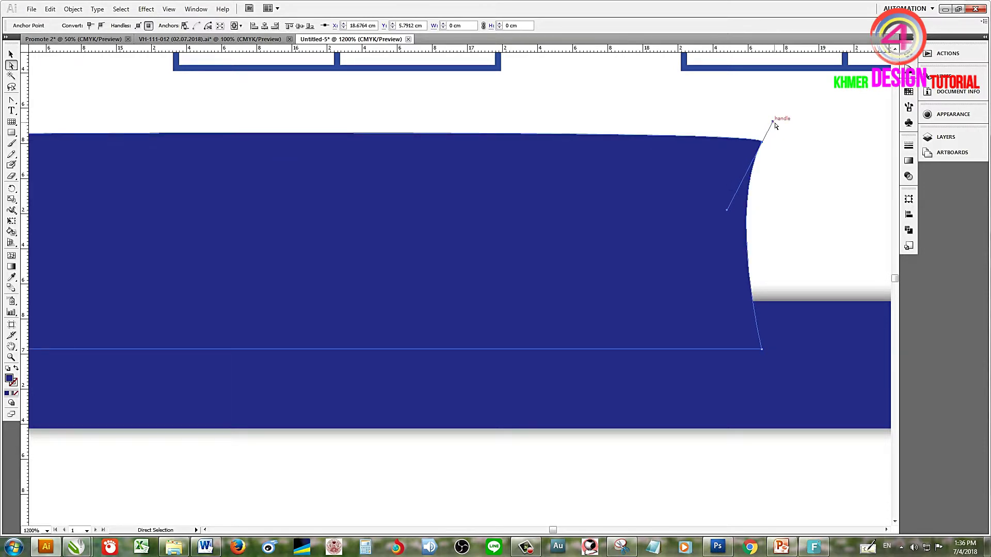
{"action": "left_click_drag", "start_coordinate": [774, 125], "coordinate": [763, 143]}
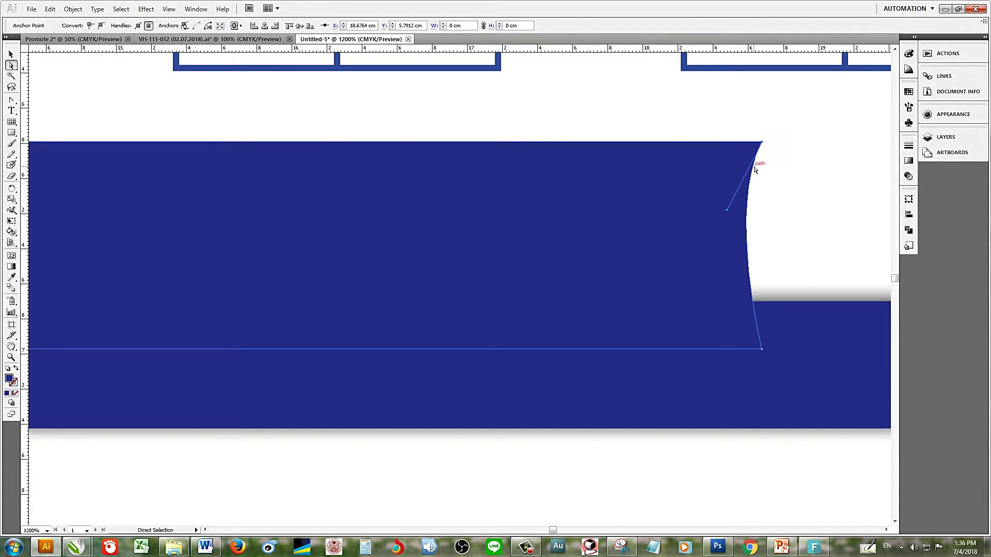
{"action": "scroll", "coordinate": [744, 168], "scroll_direction": "down", "scroll_amount": 1, "text": "alt"}
{"action": "left_click_drag", "start_coordinate": [734, 198], "coordinate": [748, 184]}
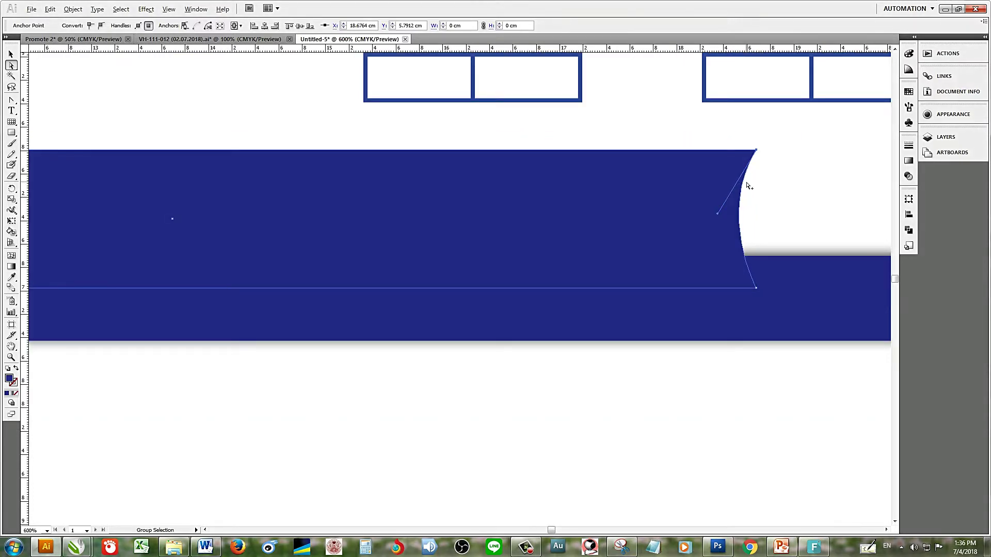
{"action": "scroll", "coordinate": [749, 184], "scroll_direction": "down", "scroll_amount": 4, "text": "alt"}
{"action": "scroll", "coordinate": [546, 171], "scroll_direction": "up", "scroll_amount": 6, "text": "alt"}
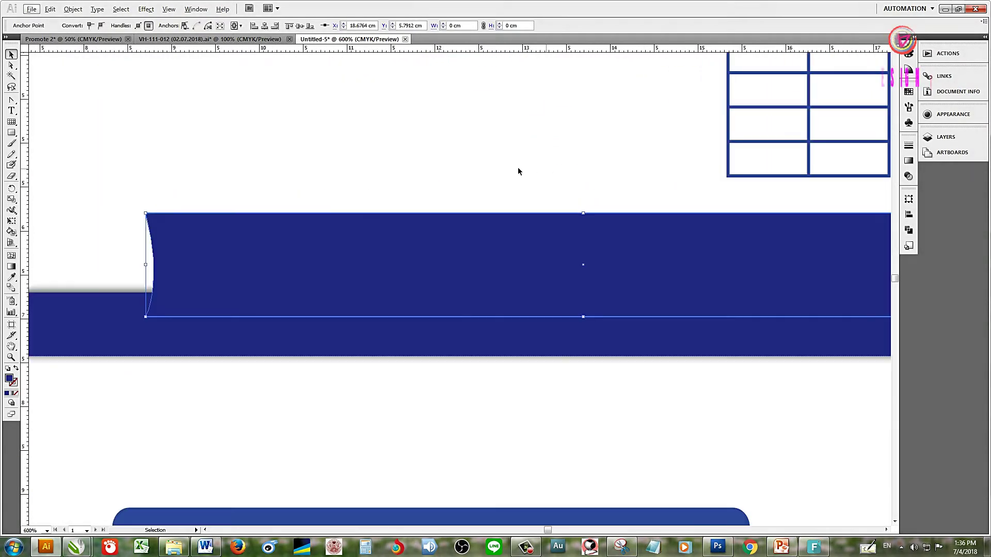
{"action": "mouse_move", "coordinate": [171, 198]}
{"action": "left_mouse_down"}
{"action": "mouse_move", "coordinate": [106, 256]}
{"action": "mouse_move", "coordinate": [172, 200]}
{"action": "left_mouse_up"}
{"action": "left_click", "coordinate": [451, 206]}
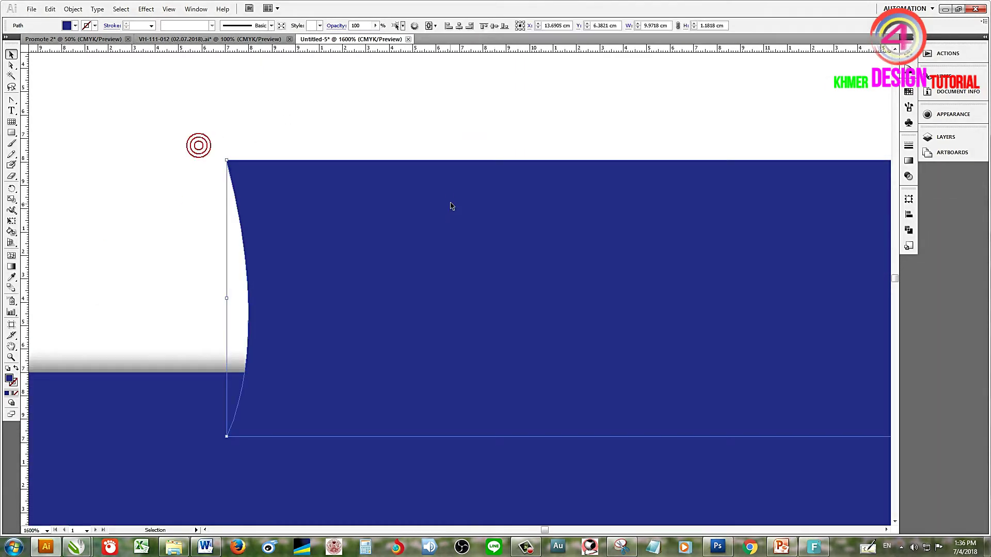
{"action": "scroll", "coordinate": [442, 192], "scroll_direction": "down", "scroll_amount": 1, "text": "alt"}
{"action": "left_click_drag", "start_coordinate": [337, 75], "coordinate": [165, 68]}
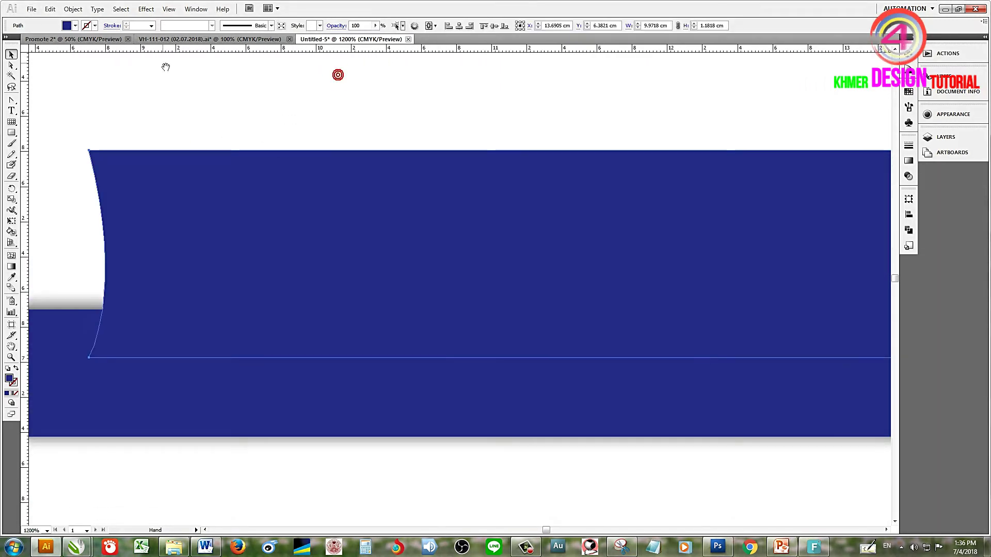
Step: Apply a Round Corners effect with a 0.001 cm radius to the wide tab
{"action": "left_click", "coordinate": [153, 11]}
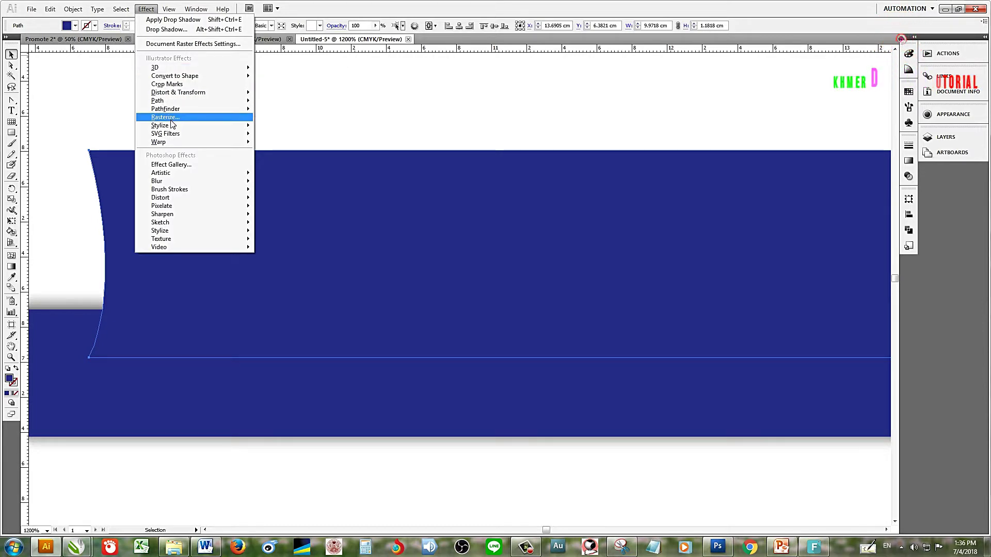
{"action": "mouse_move", "coordinate": [178, 126]}
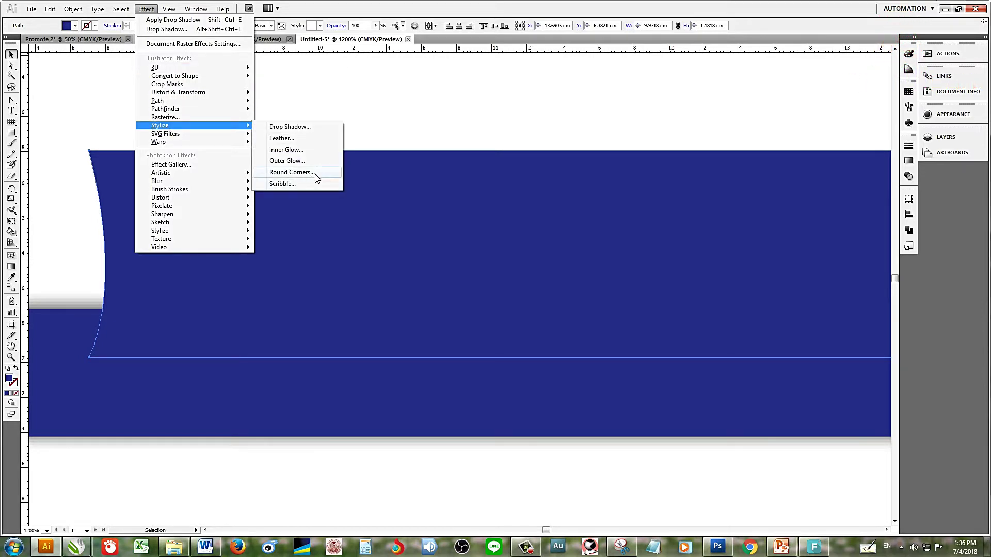
{"action": "left_click", "coordinate": [292, 172]}
{"action": "left_click", "coordinate": [450, 282]}
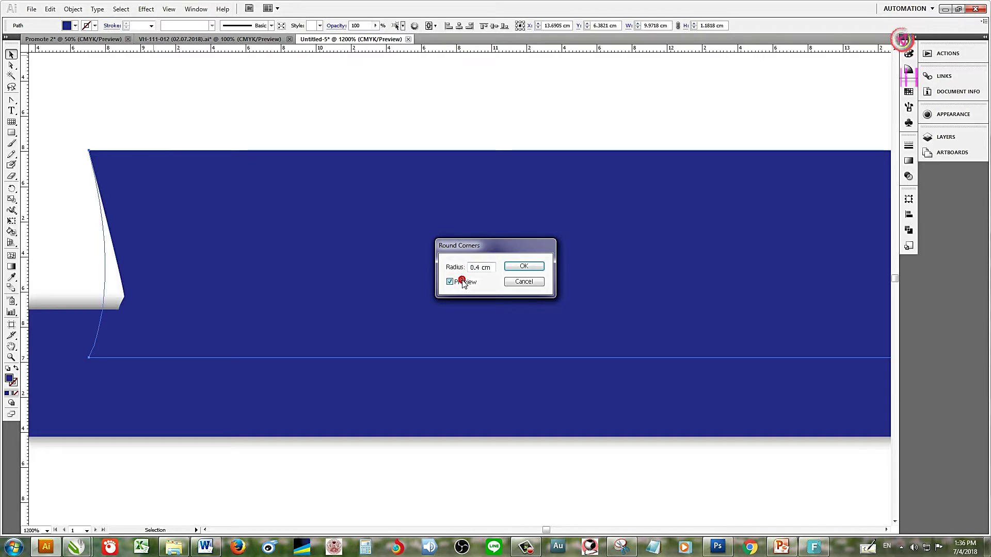
{"action": "triple_click", "coordinate": [488, 272]}
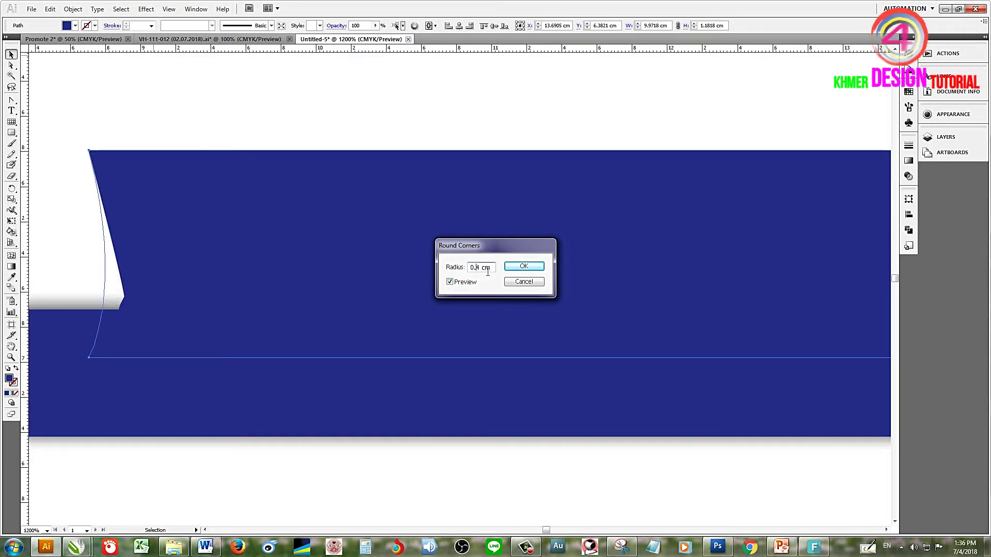
{"action": "type", "text": "0.001"}
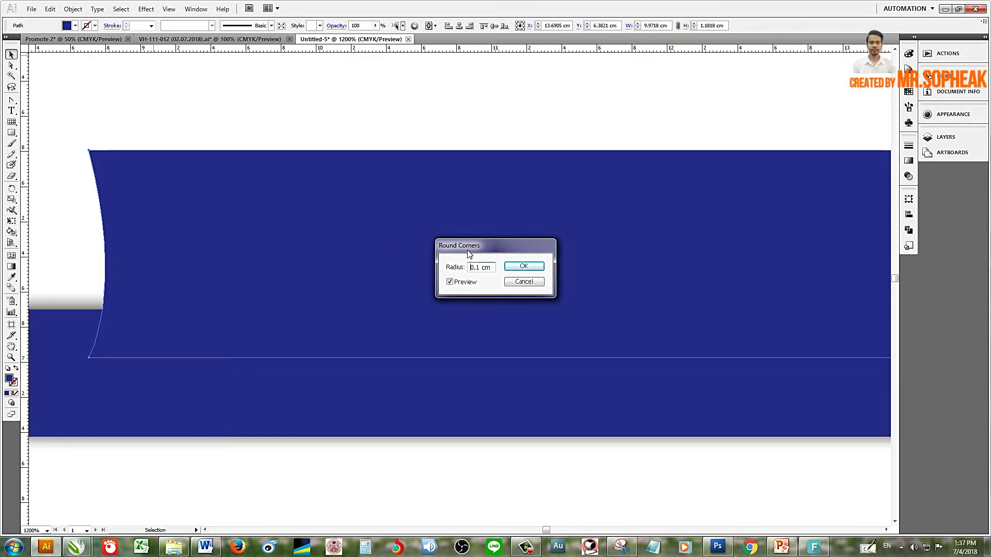
{"action": "key", "text": "Return"}
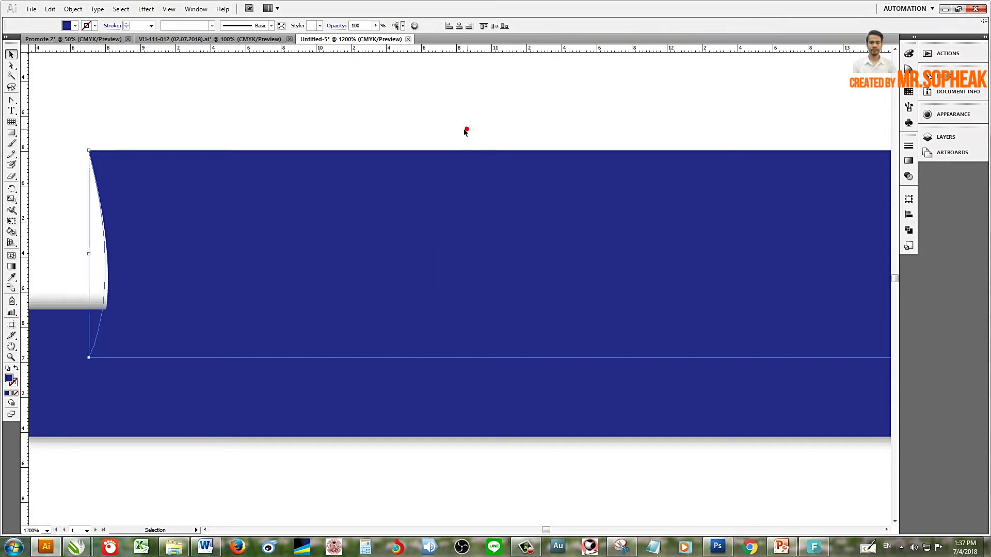
Step: Add anchor points on the wide tab's top and left edges near its top-left corner
{"action": "left_click", "coordinate": [153, 145]}
{"action": "scroll", "coordinate": [153, 145], "scroll_direction": "up", "scroll_amount": 1}
{"action": "key", "text": "super"}
{"action": "left_click", "coordinate": [223, 154]}
{"action": "left_click", "coordinate": [159, 145]}
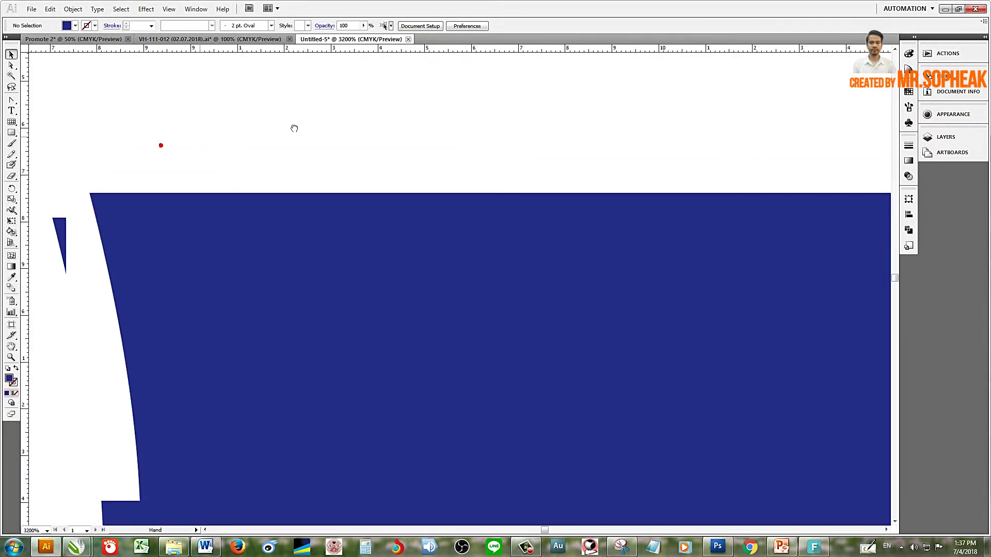
{"action": "left_click", "coordinate": [243, 153]}
{"action": "left_click_drag", "start_coordinate": [423, 148], "coordinate": [324, 122]}
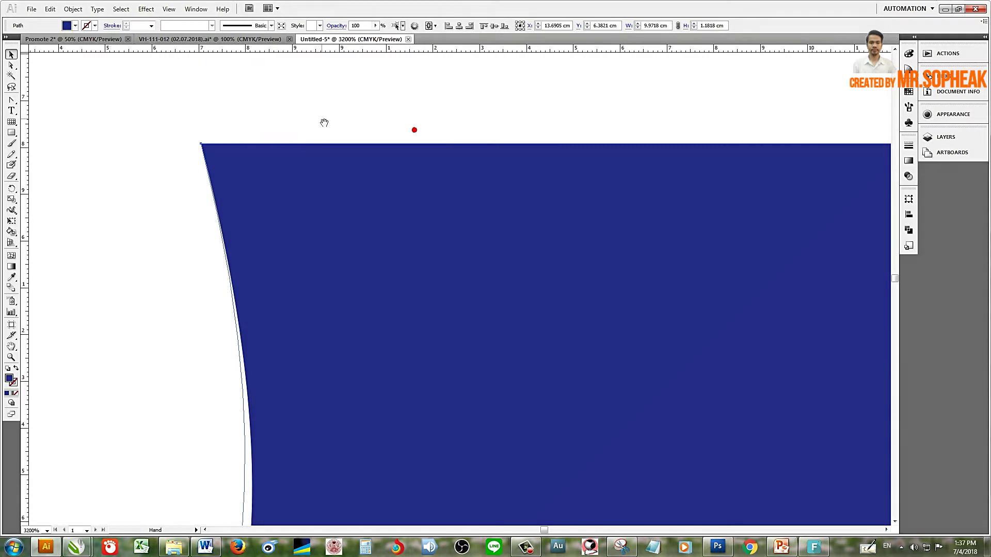
{"action": "scroll", "coordinate": [250, 154], "scroll_direction": "up", "scroll_amount": 1}
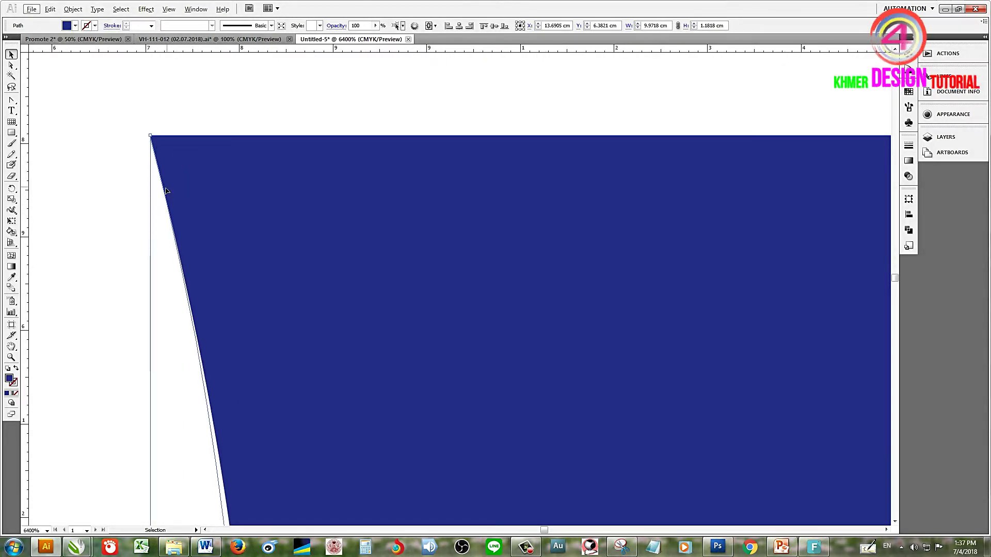
{"action": "left_click", "coordinate": [11, 98]}
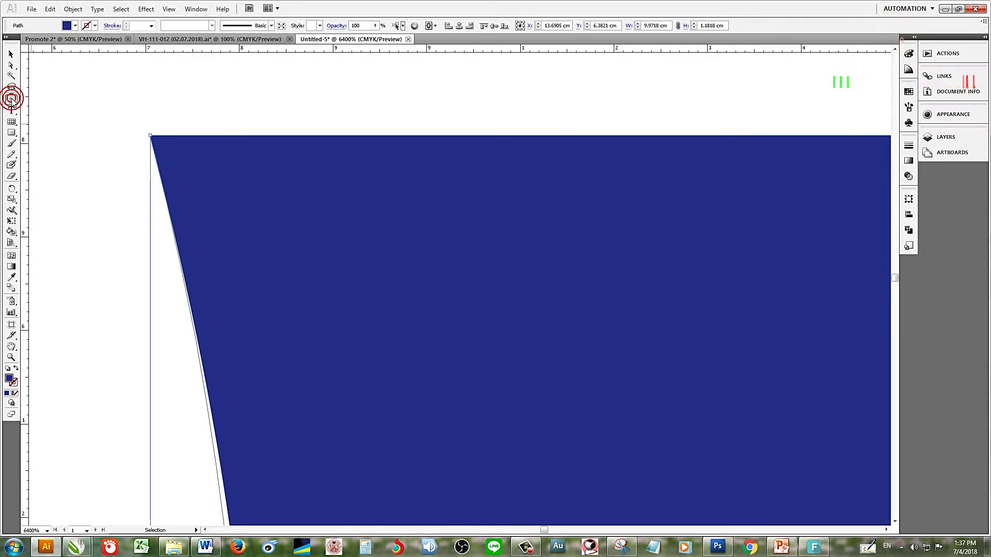
{"action": "left_click_drag", "start_coordinate": [11, 99], "coordinate": [57, 114]}
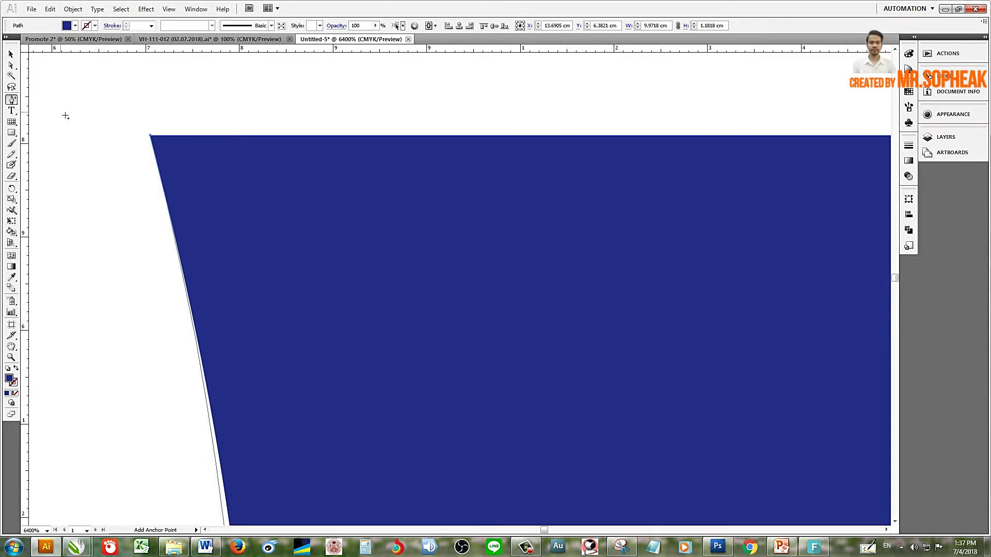
{"action": "left_click", "coordinate": [214, 135]}
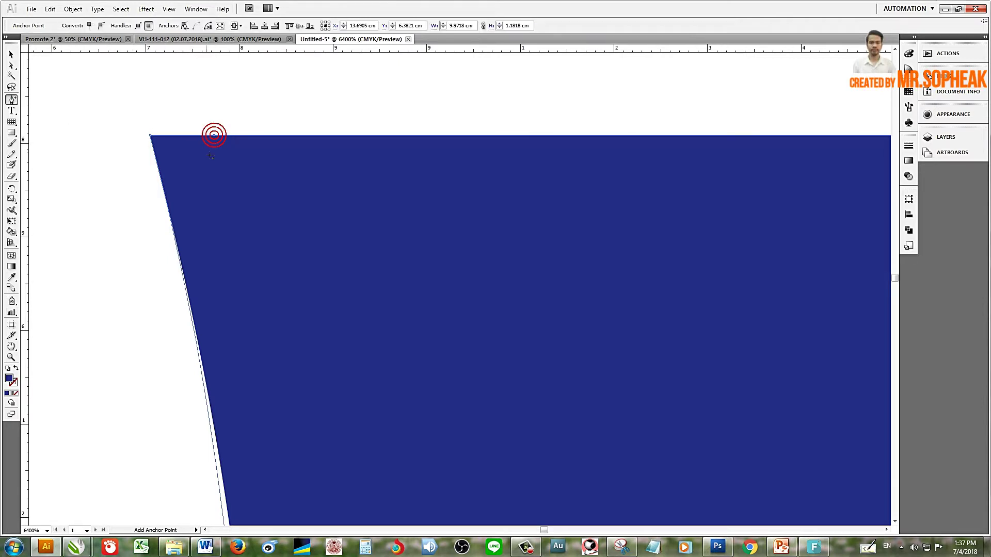
{"action": "left_click", "coordinate": [163, 190]}
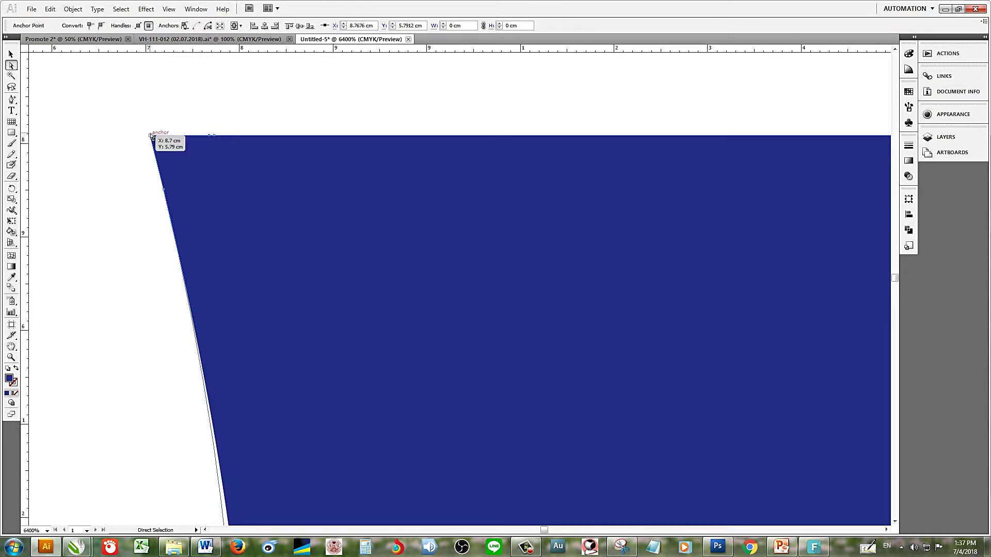
Step: Drag the new points to round the top-left corner smoothly into the flared side
{"action": "mouse_move", "coordinate": [151, 137]}
{"action": "left_mouse_down"}
{"action": "mouse_move", "coordinate": [210, 139]}
{"action": "mouse_move", "coordinate": [176, 145]}
{"action": "left_mouse_up"}
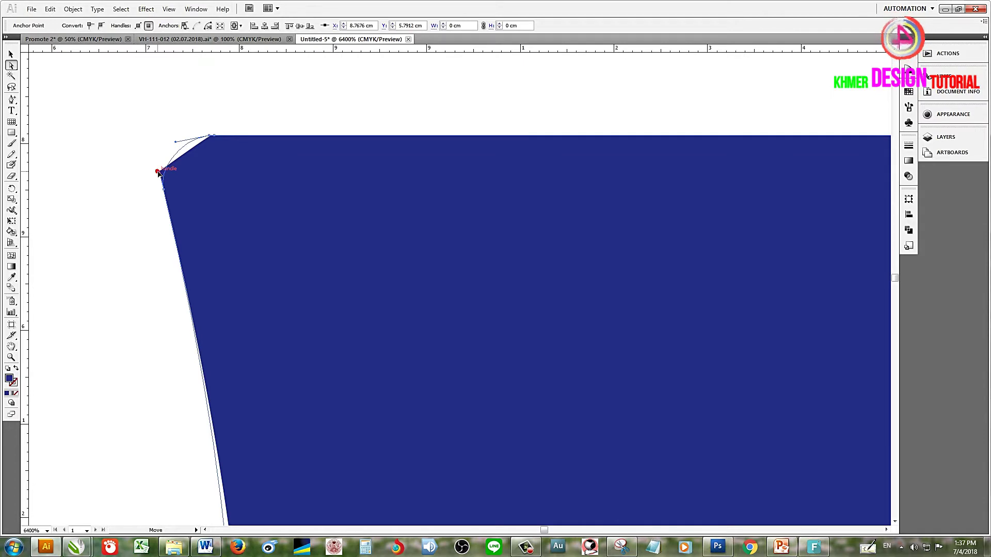
{"action": "left_click", "coordinate": [159, 172]}
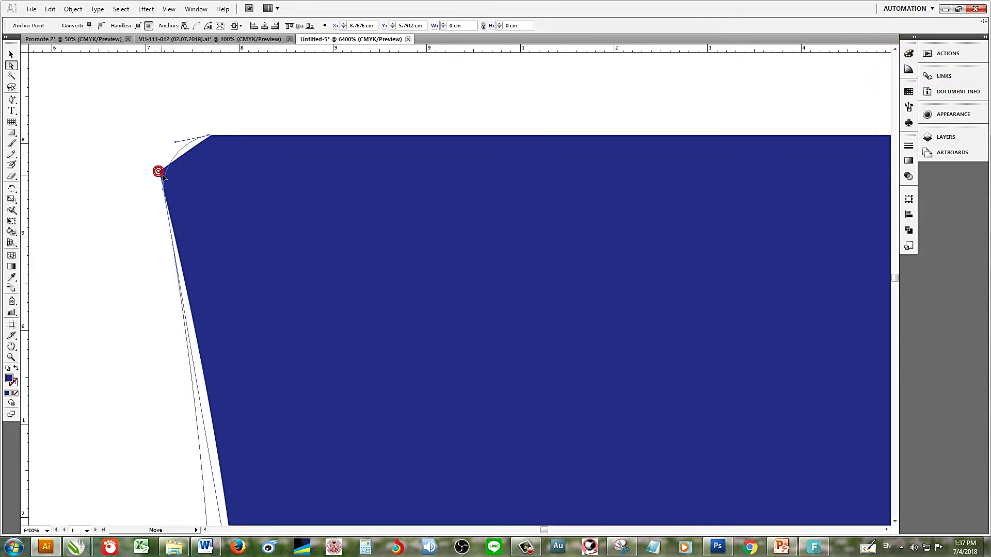
{"action": "left_click_drag", "start_coordinate": [159, 172], "coordinate": [164, 190]}
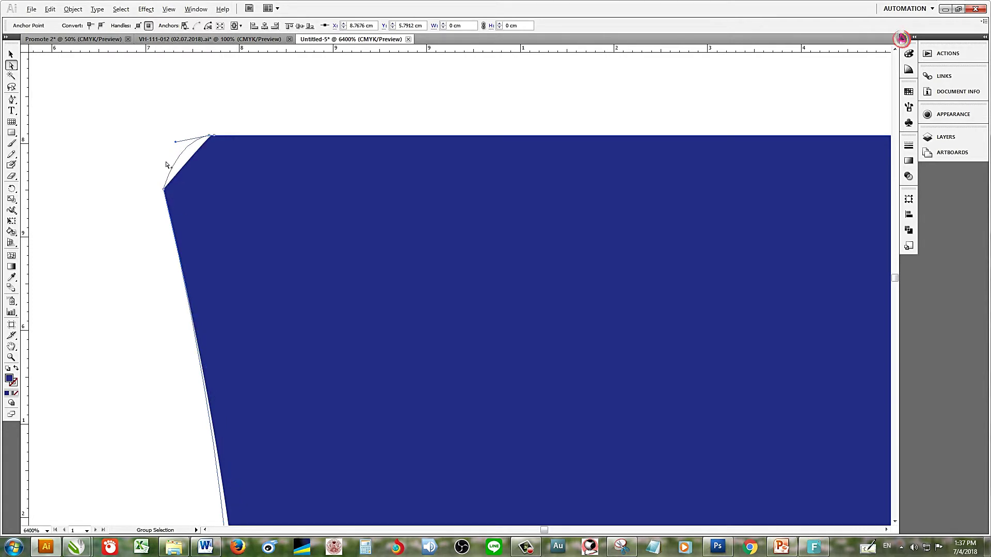
{"action": "left_click_drag", "start_coordinate": [227, 133], "coordinate": [327, 108]}
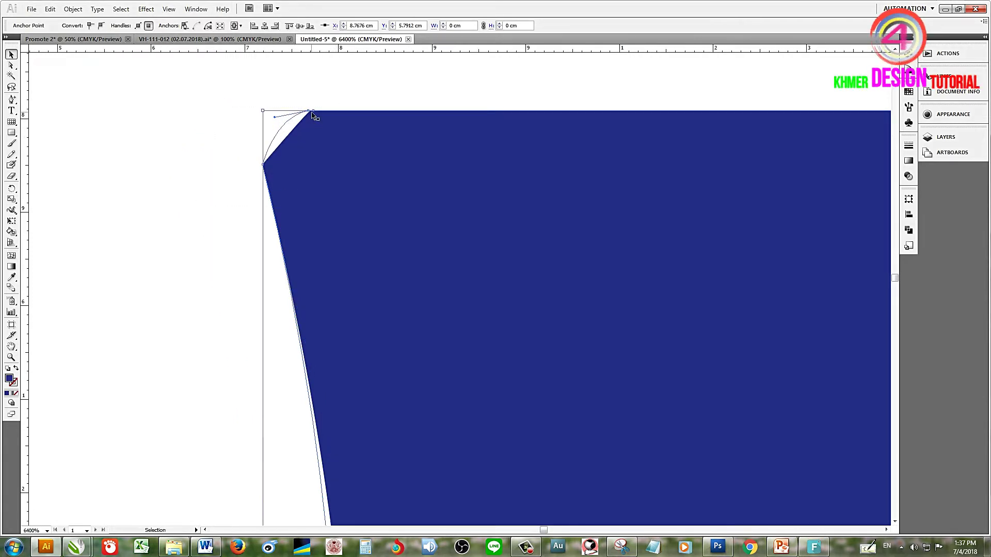
{"action": "left_click_drag", "start_coordinate": [310, 112], "coordinate": [309, 122]}
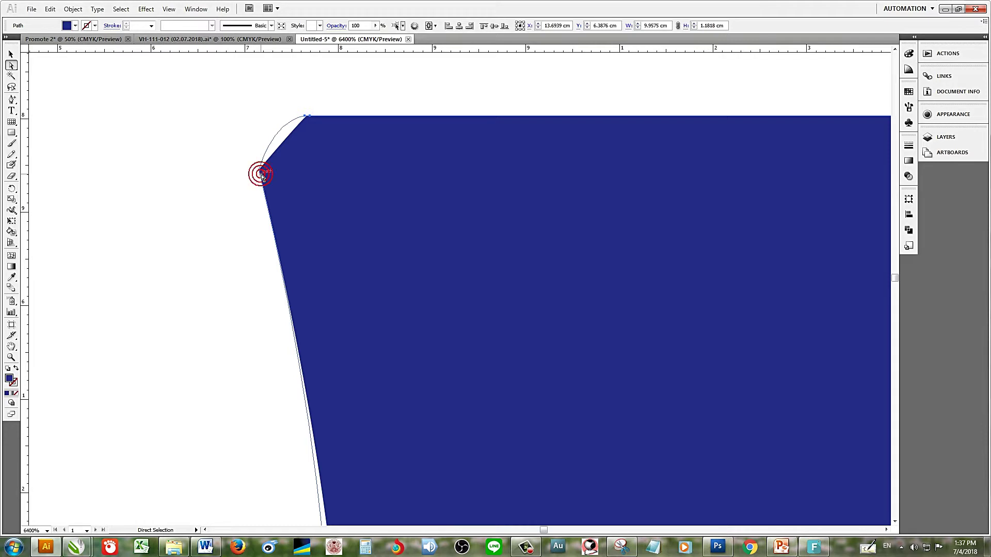
{"action": "left_click_drag", "start_coordinate": [262, 175], "coordinate": [258, 174]}
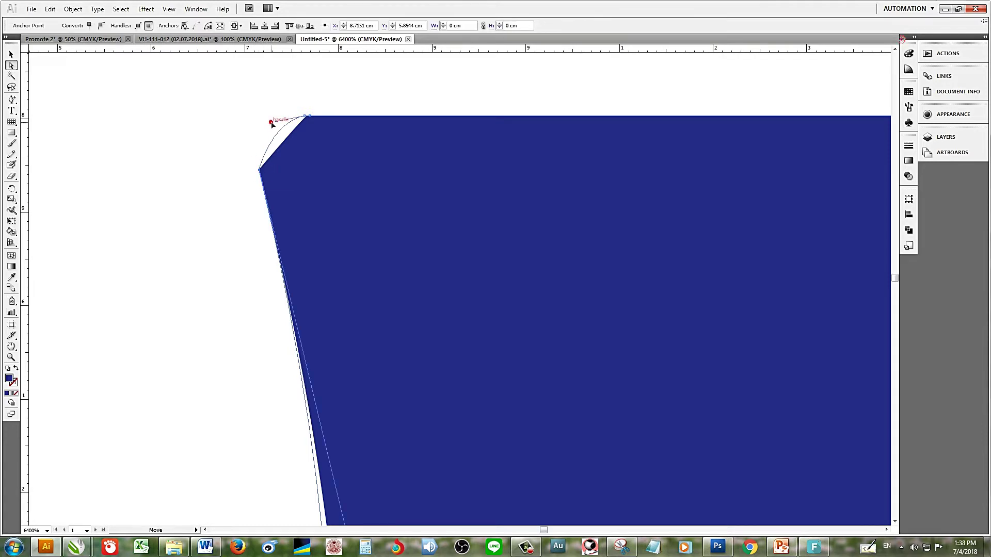
{"action": "left_click", "coordinate": [291, 134], "text": "ctrl"}
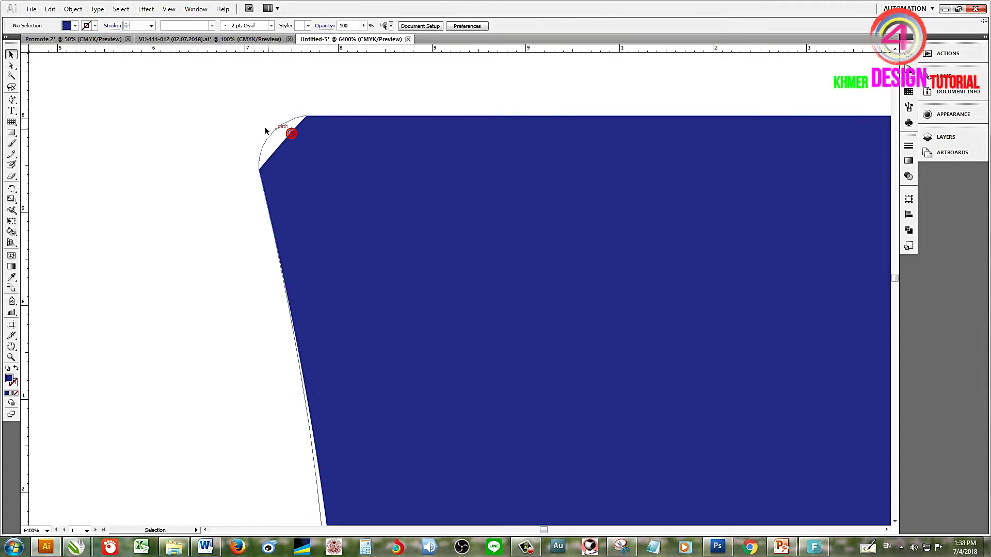
{"action": "key", "text": "ctrl+minus"}
{"action": "key", "text": "ctrl+minus"}
{"action": "key", "text": "ctrl+minus"}
{"action": "key", "text": "ctrl+minus"}
{"action": "key", "text": "ctrl+minus"}
{"action": "key", "text": "ctrl+minus"}
{"action": "key", "text": "ctrl+minus"}
{"action": "key", "text": "ctrl+minus"}
Step: Add an anchor point on the top edge near the tab's top-right corner and remove the sharp corner point
{"action": "left_click", "coordinate": [293, 137]}
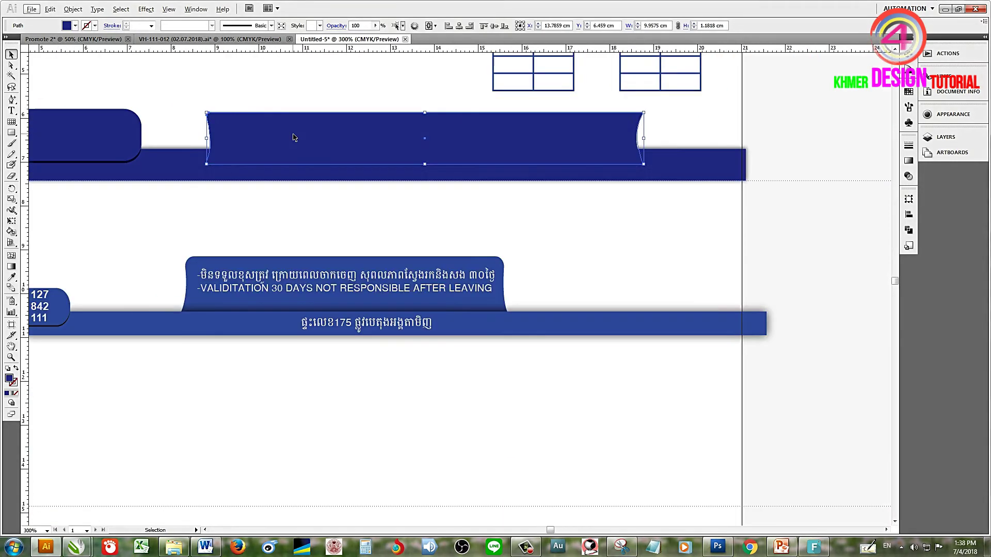
{"action": "left_click_drag", "start_coordinate": [293, 137], "coordinate": [370, 137]}
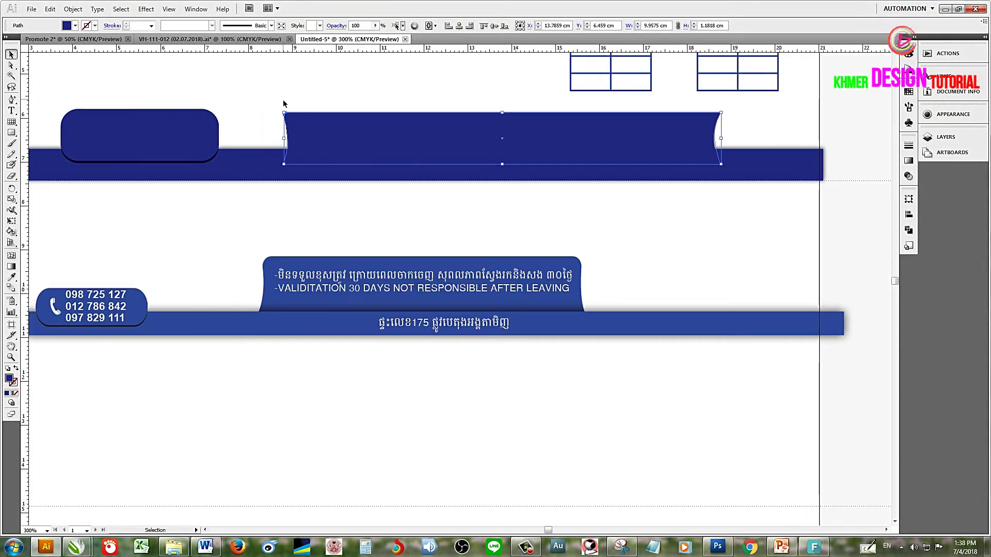
{"action": "left_click", "coordinate": [426, 103]}
{"action": "key", "text": "ctrl+minus"}
{"action": "key", "text": "ctrl+minus"}
{"action": "key", "text": "ctrl+plus"}
{"action": "key", "text": "ctrl+plus"}
{"action": "key", "text": "ctrl+plus"}
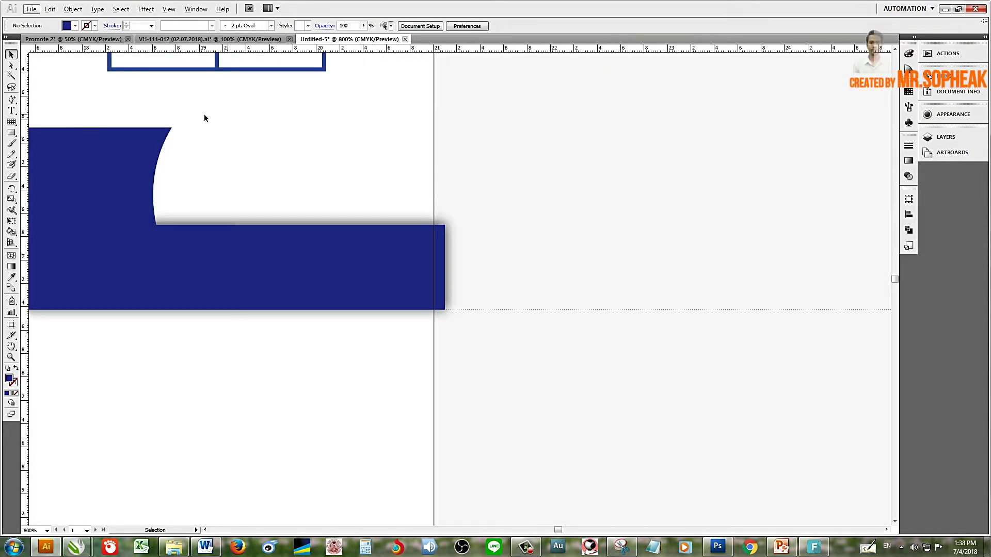
{"action": "scroll", "coordinate": [205, 118], "scroll_direction": "left", "scroll_amount": 5}
{"action": "scroll", "coordinate": [441, 146], "scroll_direction": "up", "scroll_amount": 3}
{"action": "scroll", "coordinate": [440, 146], "scroll_direction": "up", "scroll_amount": 3}
{"action": "left_click_drag", "start_coordinate": [247, 76], "coordinate": [448, 155]}
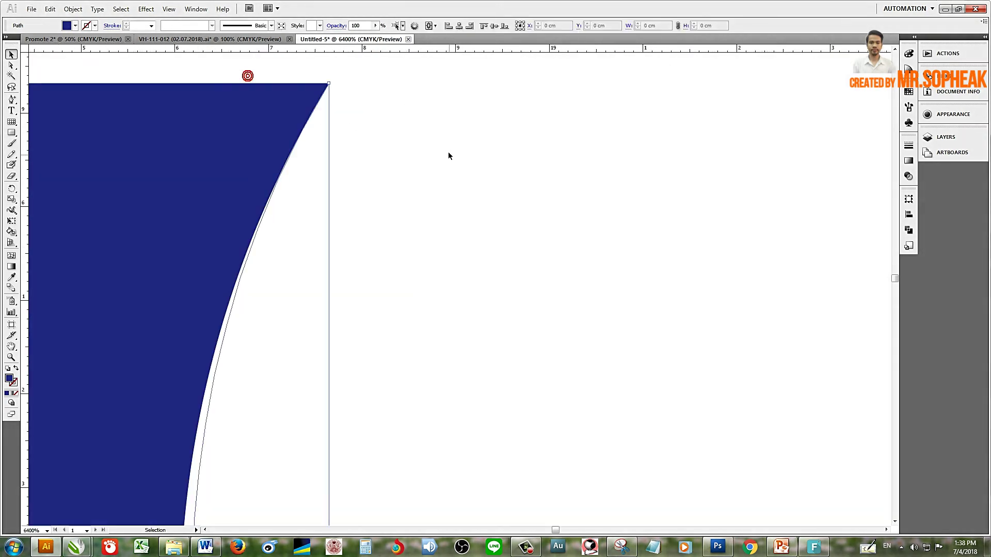
{"action": "left_click_drag", "start_coordinate": [317, 92], "coordinate": [415, 117]}
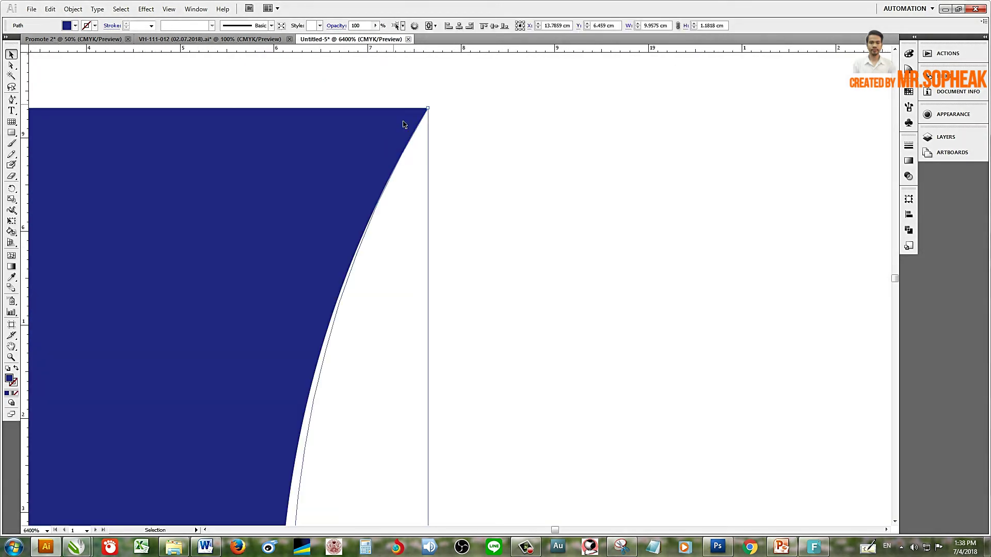
{"action": "key", "text": "p"}
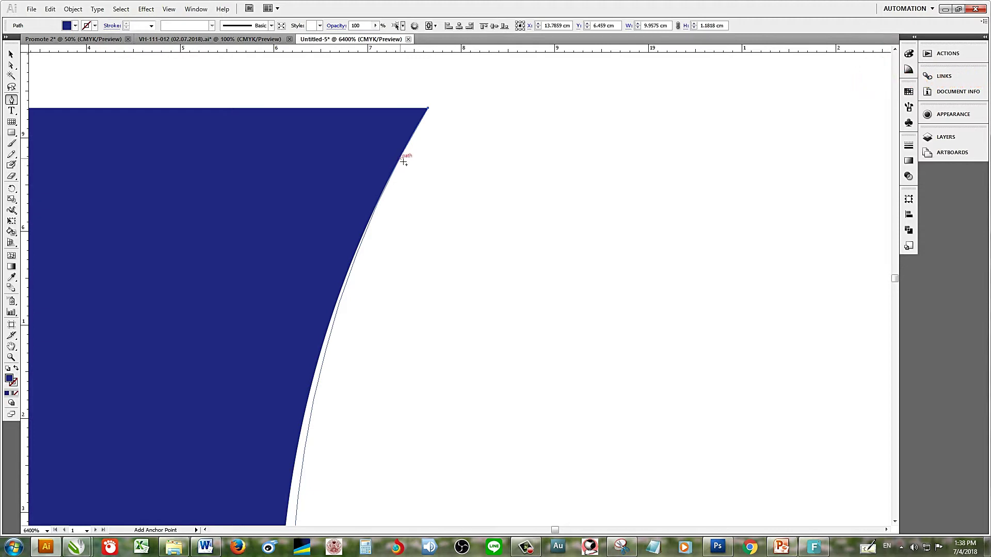
{"action": "left_click", "coordinate": [403, 161]}
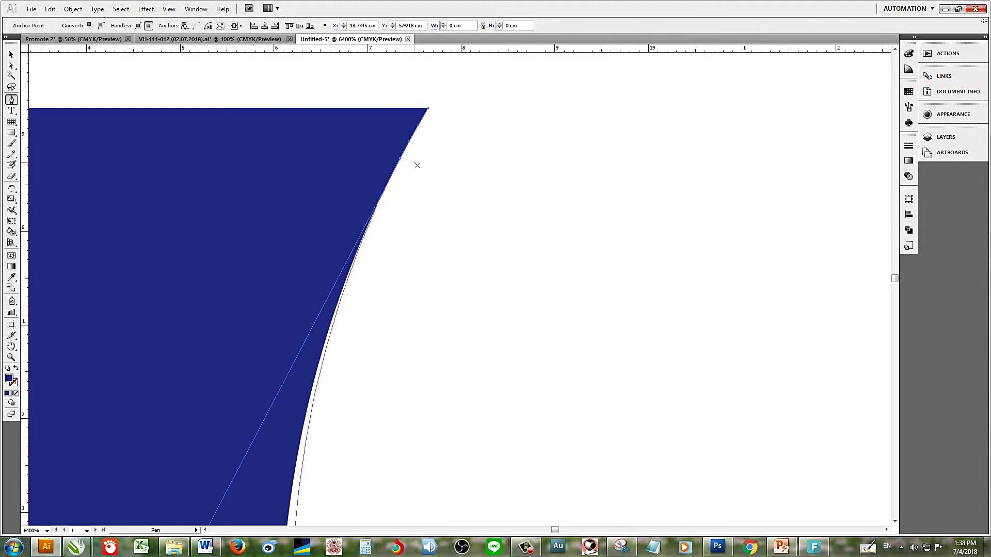
{"action": "left_click", "coordinate": [383, 109]}
{"action": "key", "text": "ctrl+z"}
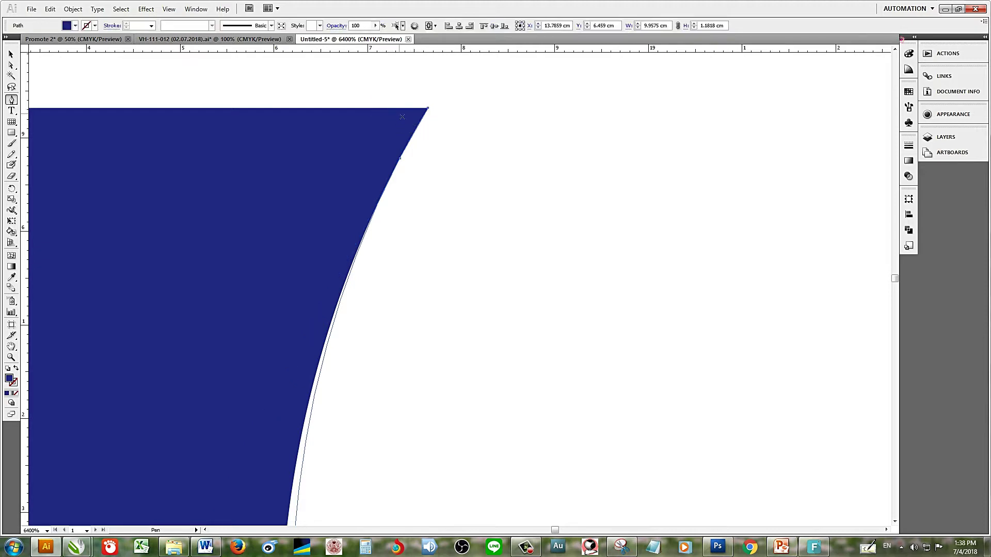
{"action": "left_click", "coordinate": [386, 108]}
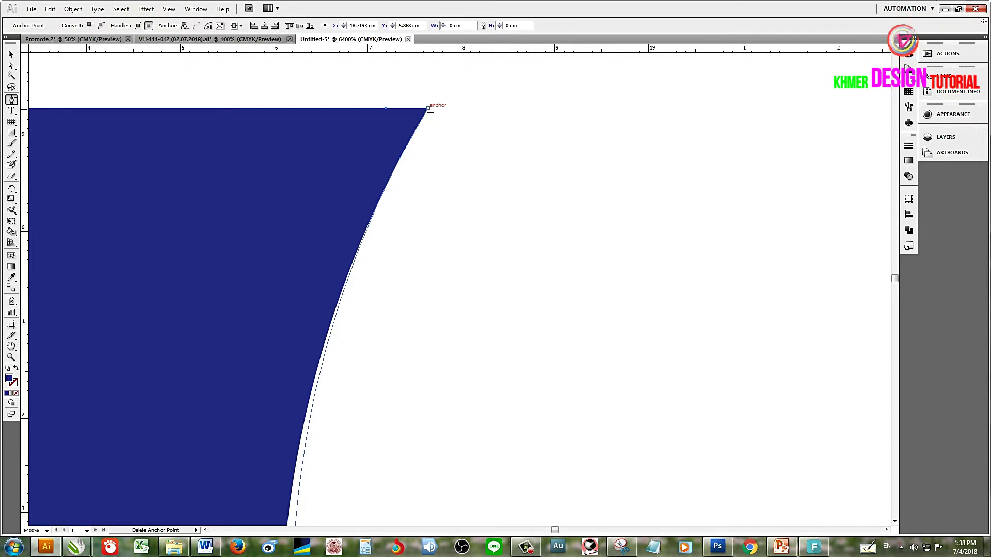
{"action": "left_click", "coordinate": [428, 109]}
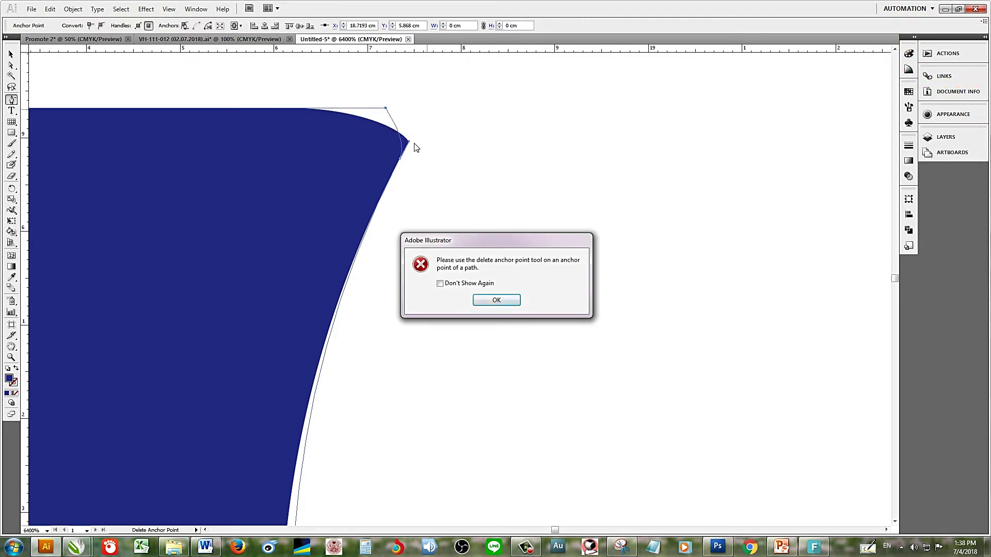
{"action": "left_click", "coordinate": [494, 300]}
Step: Drag the new point and its handles to round the top-right corner into the right edge
{"action": "left_click_drag", "start_coordinate": [409, 145], "coordinate": [405, 125]}
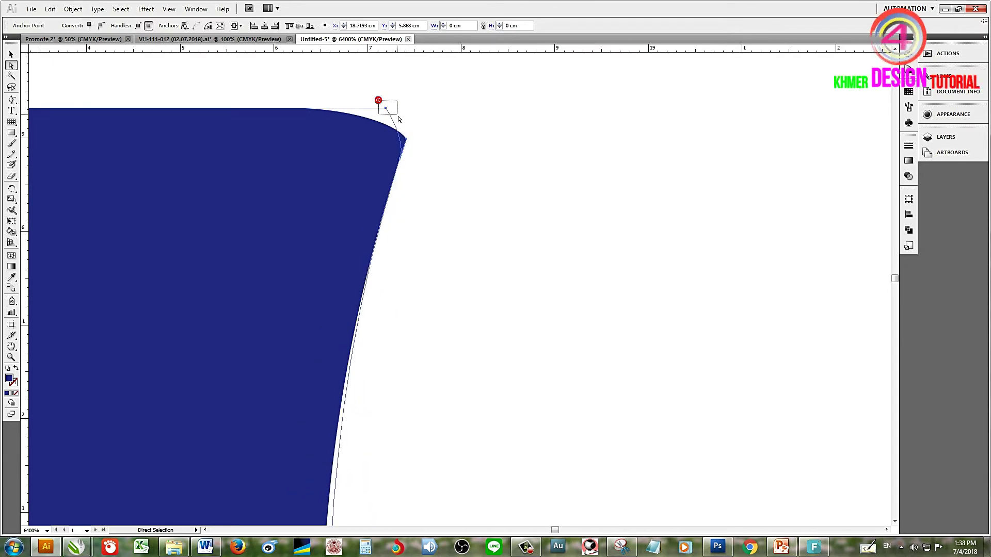
{"action": "left_click_drag", "start_coordinate": [387, 109], "coordinate": [364, 111]}
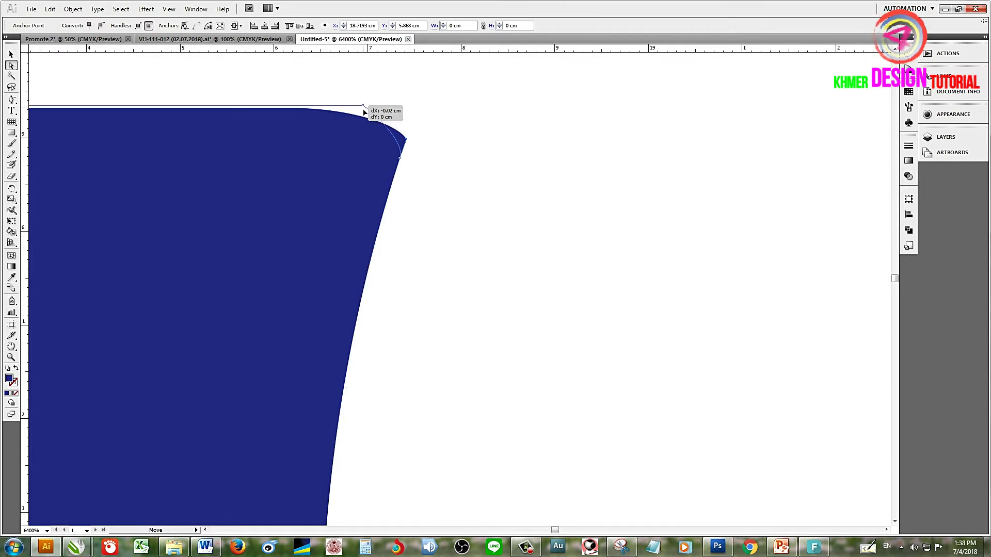
{"action": "left_click_drag", "start_coordinate": [405, 139], "coordinate": [395, 120]}
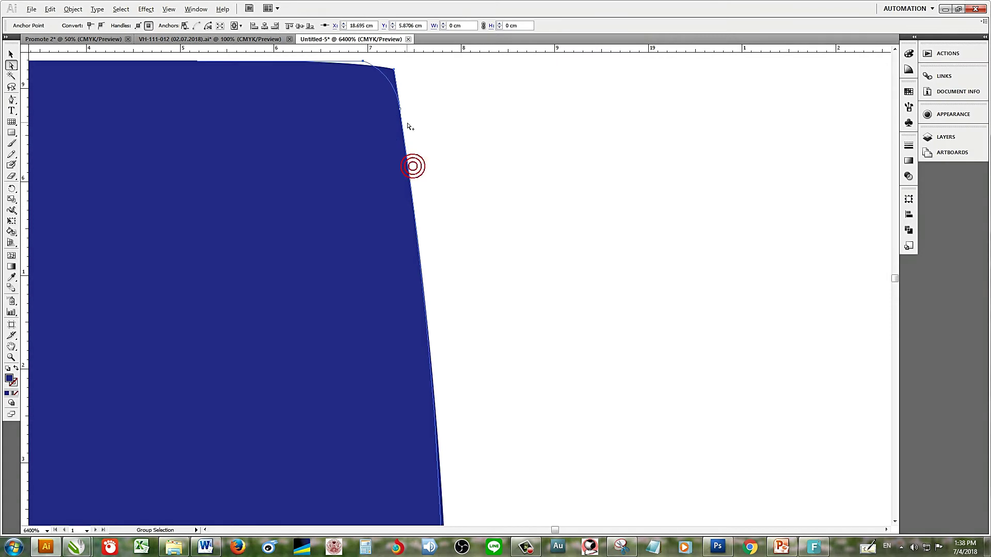
{"action": "scroll", "coordinate": [411, 164], "scroll_direction": "down", "scroll_amount": 3}
{"action": "left_click_drag", "start_coordinate": [474, 108], "coordinate": [424, 135]}
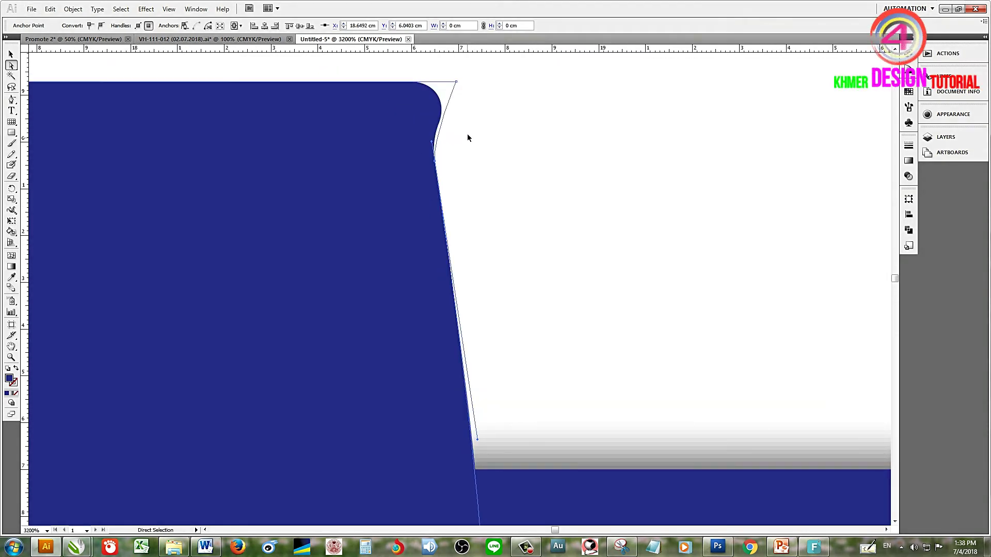
{"action": "scroll", "coordinate": [454, 186], "scroll_direction": "down", "scroll_amount": 3}
{"action": "left_click_drag", "start_coordinate": [462, 173], "coordinate": [548, 175]}
{"action": "left_click_drag", "start_coordinate": [553, 124], "coordinate": [575, 230]}
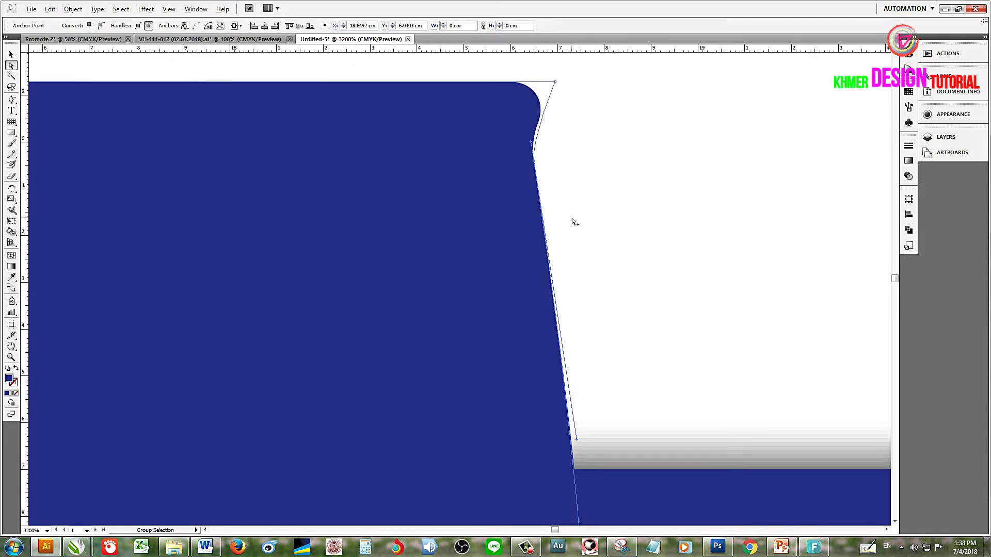
{"action": "left_click", "coordinate": [602, 288]}
Step: Drag the bottom corner anchor's handle to bend the tab's edge into a concave curve
{"action": "scroll", "coordinate": [568, 299], "scroll_direction": "down", "scroll_amount": 3}
{"action": "left_click_drag", "start_coordinate": [585, 171], "coordinate": [533, 193]}
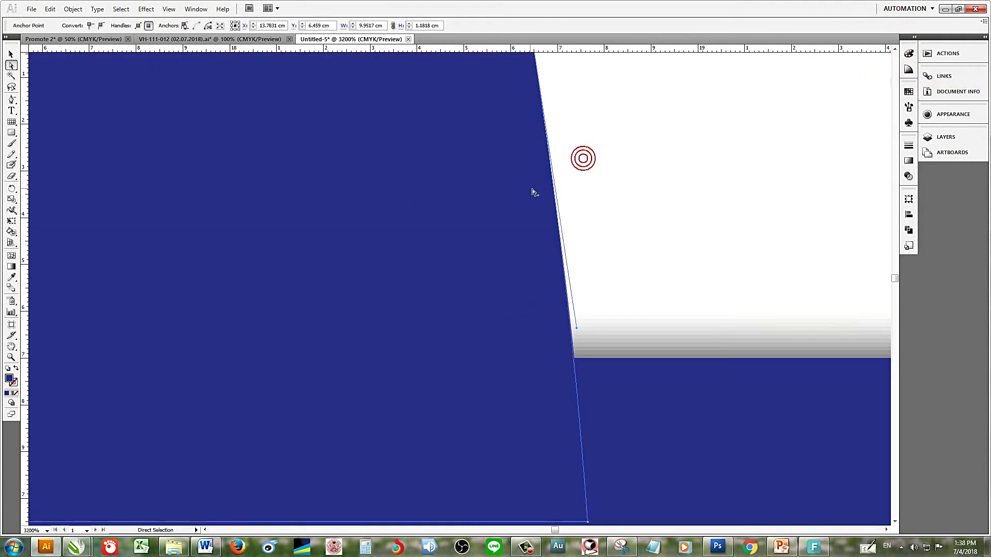
{"action": "scroll", "coordinate": [533, 192], "scroll_direction": "down", "scroll_amount": 3}
{"action": "left_click", "coordinate": [539, 242]}
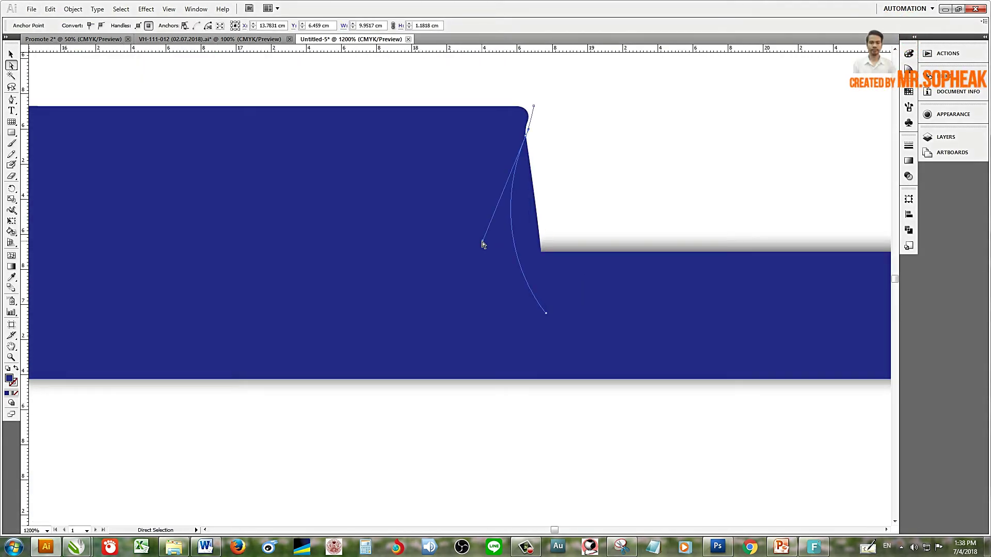
{"action": "left_click_drag", "start_coordinate": [500, 246], "coordinate": [483, 310]}
{"action": "left_click", "coordinate": [583, 183]}
{"action": "left_click_drag", "start_coordinate": [434, 213], "coordinate": [591, 268]}
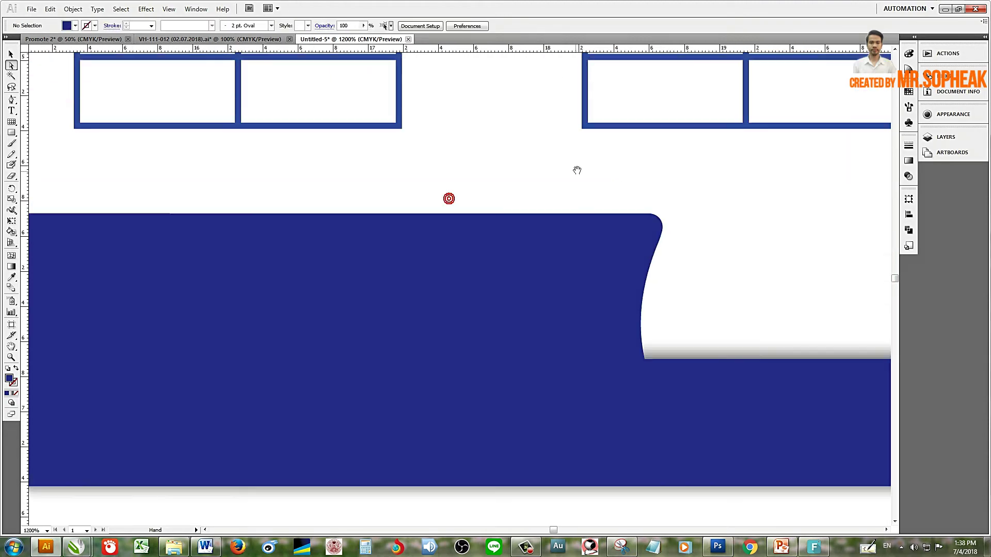
Step: Zoom in on the tab's flared top corner and nudge its anchor to smooth the edge
{"action": "mouse_move", "coordinate": [608, 195]}
{"action": "left_mouse_down"}
{"action": "mouse_move", "coordinate": [621, 261]}
{"action": "mouse_move", "coordinate": [491, 300]}
{"action": "left_mouse_up"}
{"action": "left_click_drag", "start_coordinate": [521, 259], "coordinate": [570, 256]}
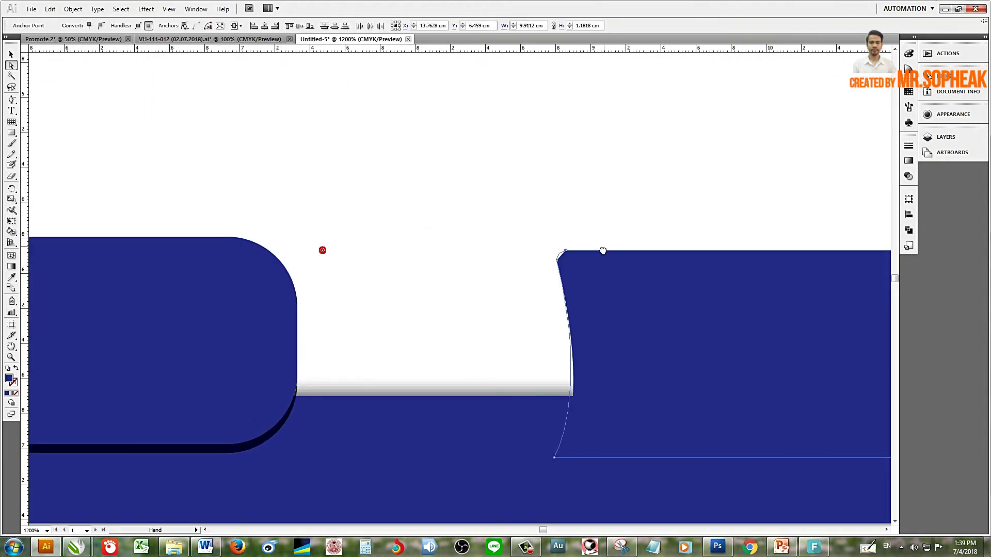
{"action": "left_click_drag", "start_coordinate": [490, 233], "coordinate": [597, 320]}
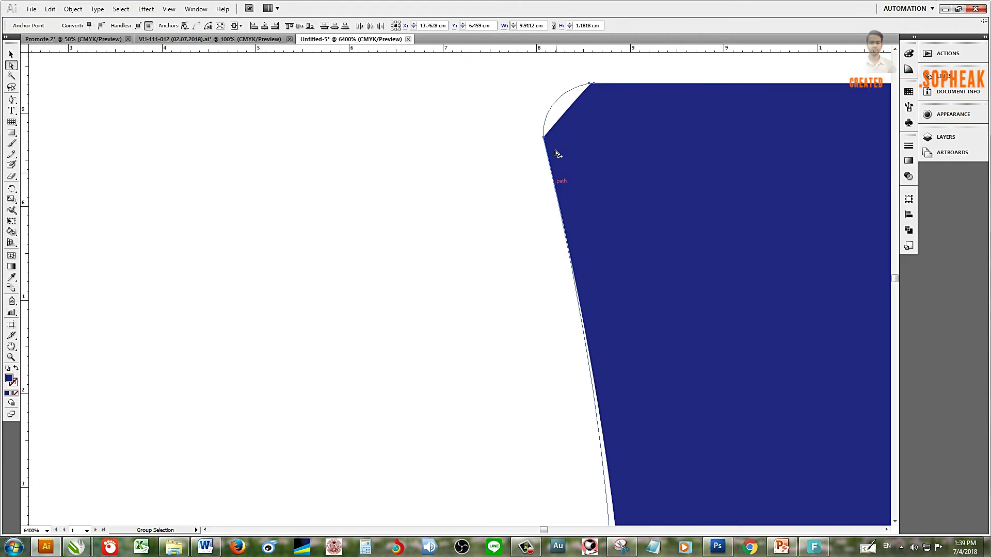
{"action": "key", "text": "ctrl+plus"}
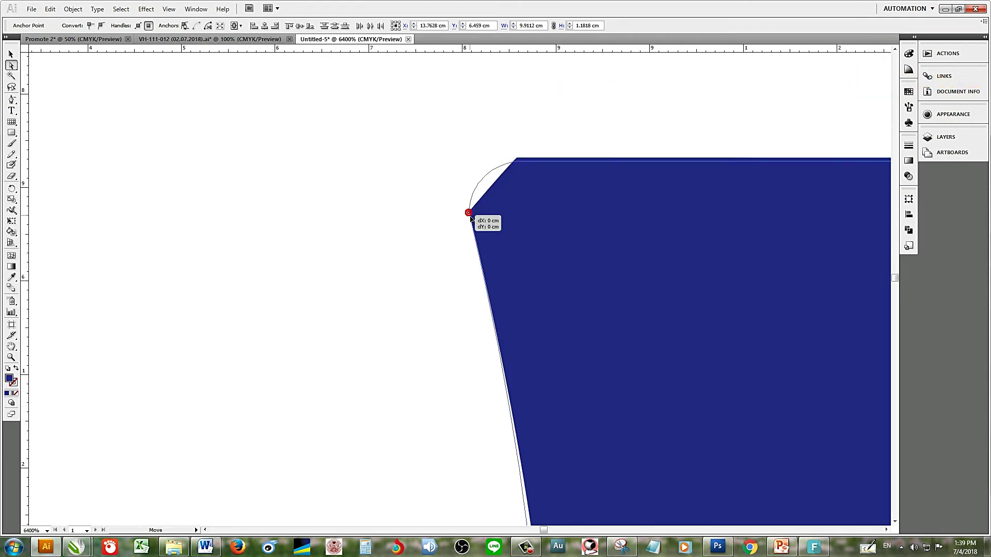
{"action": "left_click_drag", "start_coordinate": [470, 213], "coordinate": [474, 211]}
Step: Drag the sharp top corner point into a smooth rounded curve
{"action": "left_click", "coordinate": [520, 160]}
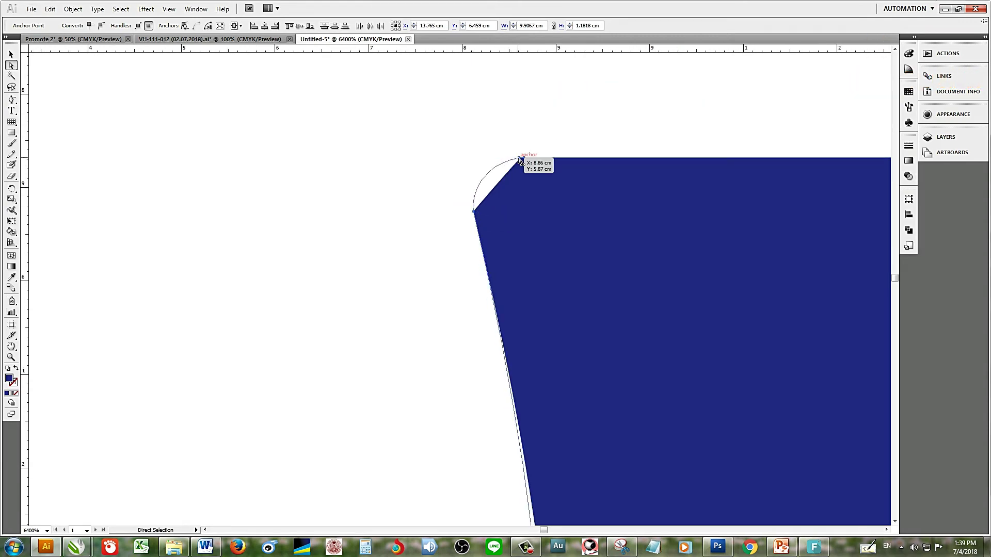
{"action": "key", "text": "plus"}
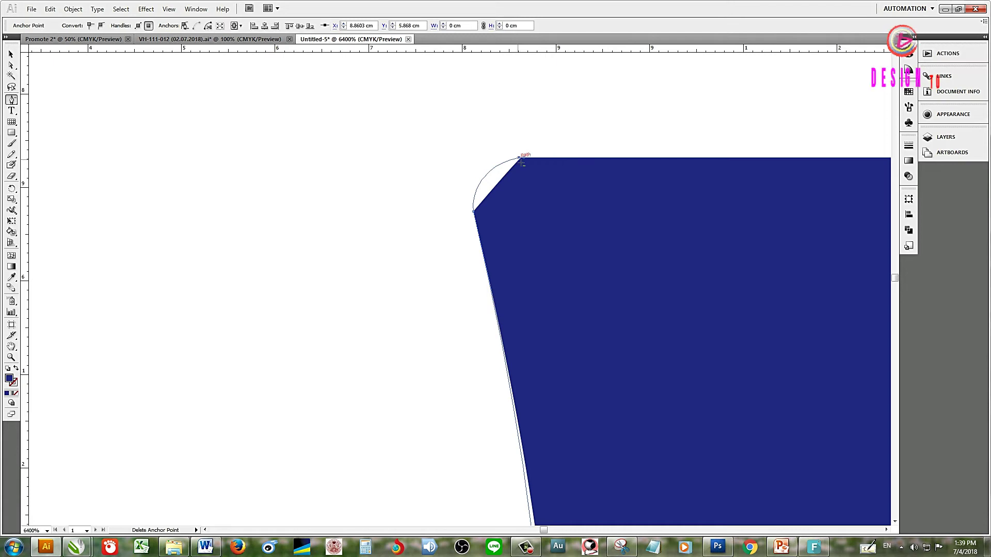
{"action": "left_click_drag", "start_coordinate": [520, 158], "coordinate": [465, 166]}
{"action": "key", "text": "ctrl+minus"}
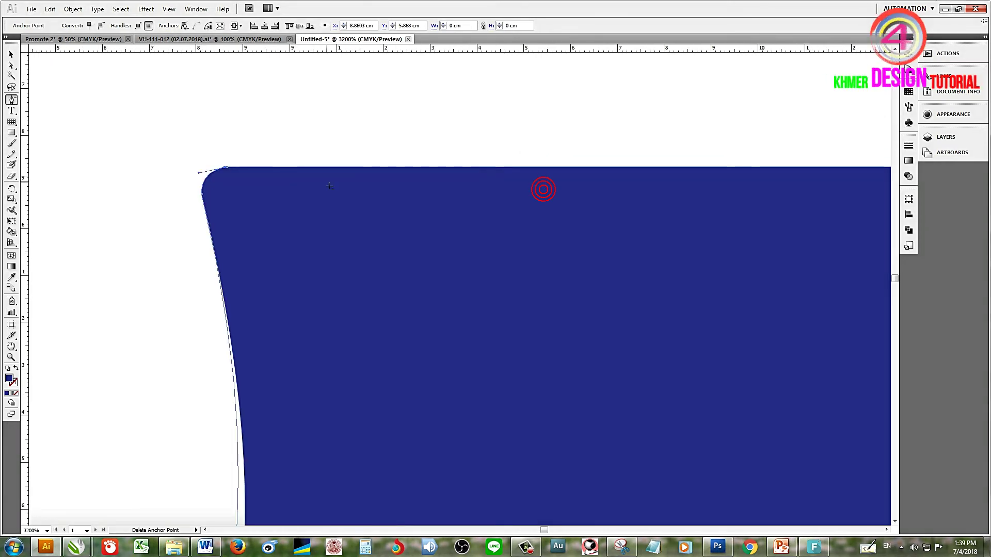
{"action": "key", "text": "ctrl+minus"}
{"action": "key", "text": "ctrl+minus"}
{"action": "key", "text": "ctrl+minus"}
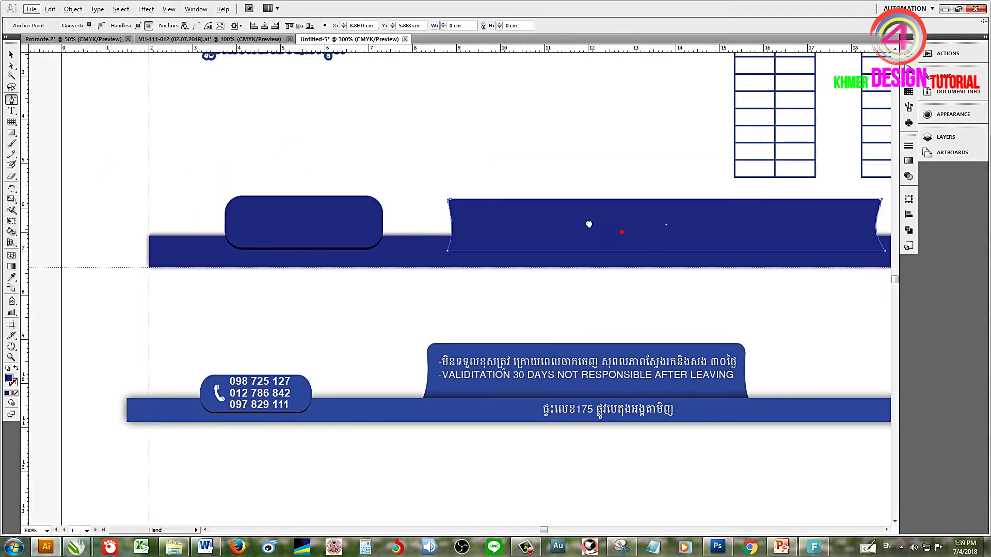
{"action": "key", "text": "v"}
{"action": "left_click", "coordinate": [661, 263]}
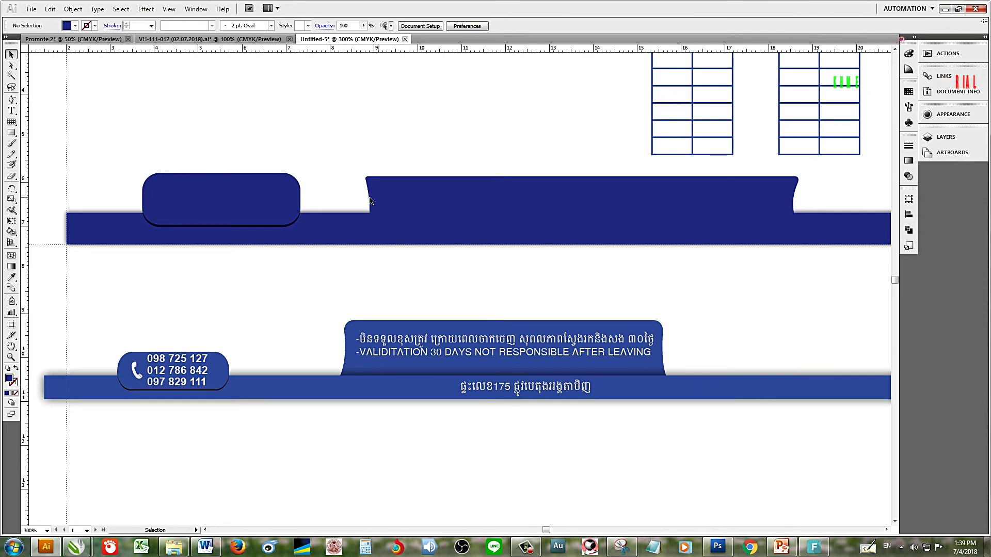
{"action": "left_click", "coordinate": [429, 193]}
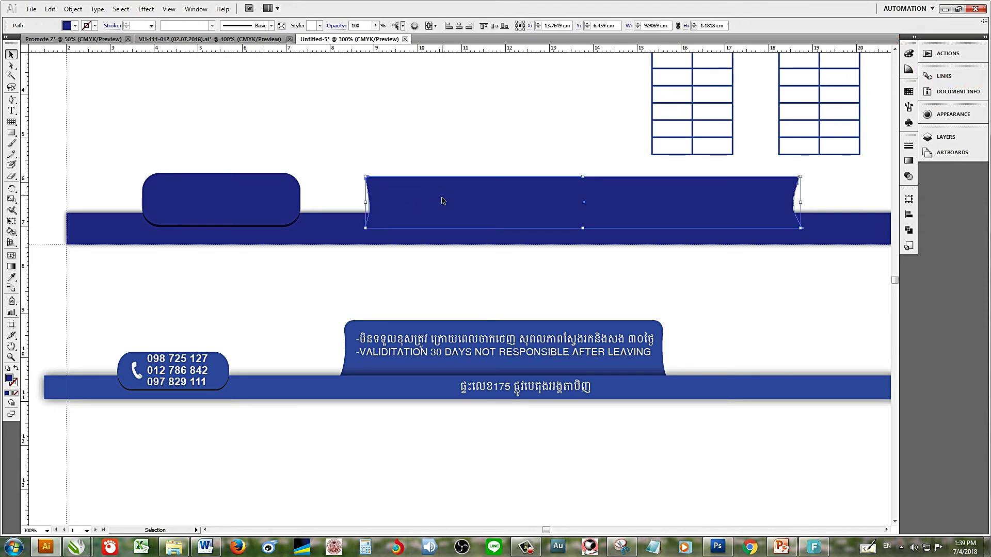
Step: Send the wide flared tab to the back behind the header bar and view the whole receipt
{"action": "left_click", "coordinate": [333, 161]}
{"action": "left_click_drag", "start_coordinate": [360, 162], "coordinate": [500, 212]}
{"action": "right_click", "coordinate": [499, 201]}
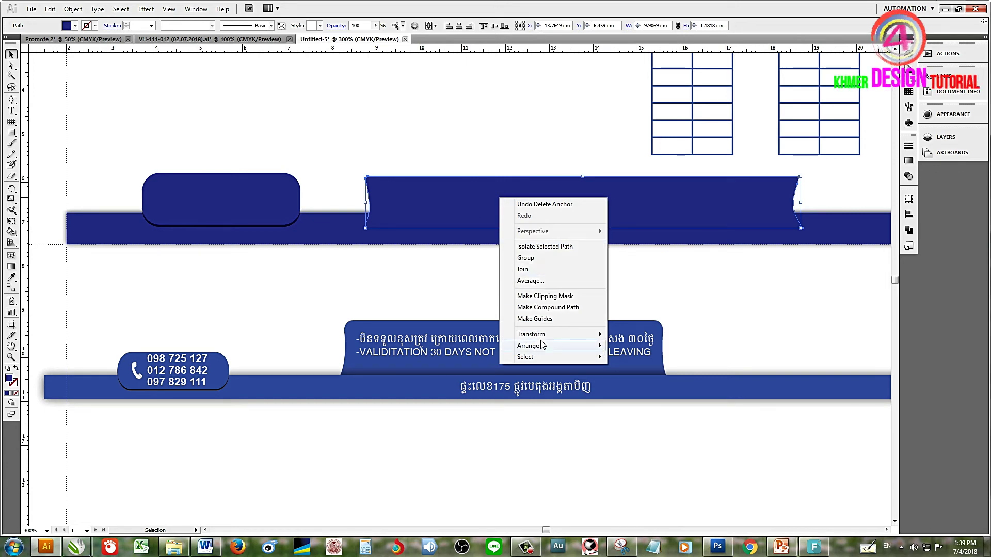
{"action": "mouse_move", "coordinate": [529, 345]}
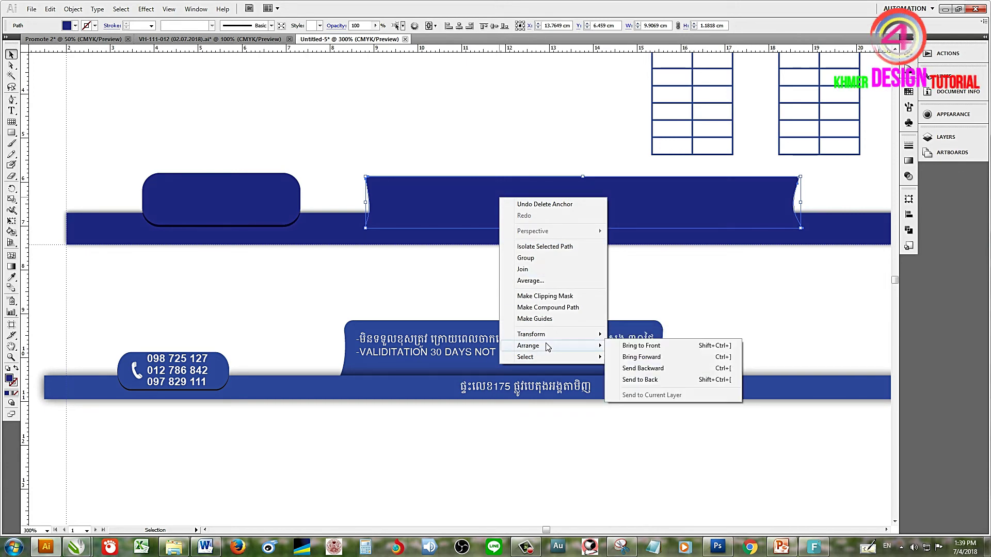
{"action": "left_click", "coordinate": [667, 383]}
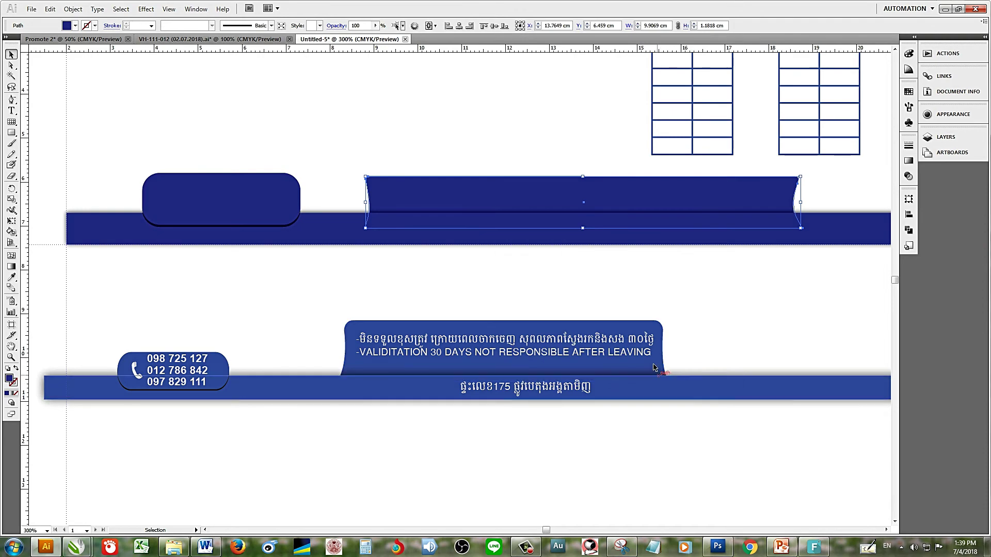
{"action": "left_click", "coordinate": [661, 281]}
{"action": "key", "text": "ctrl+1"}
{"action": "scroll", "coordinate": [528, 297], "scroll_direction": "up", "scroll_amount": 2}
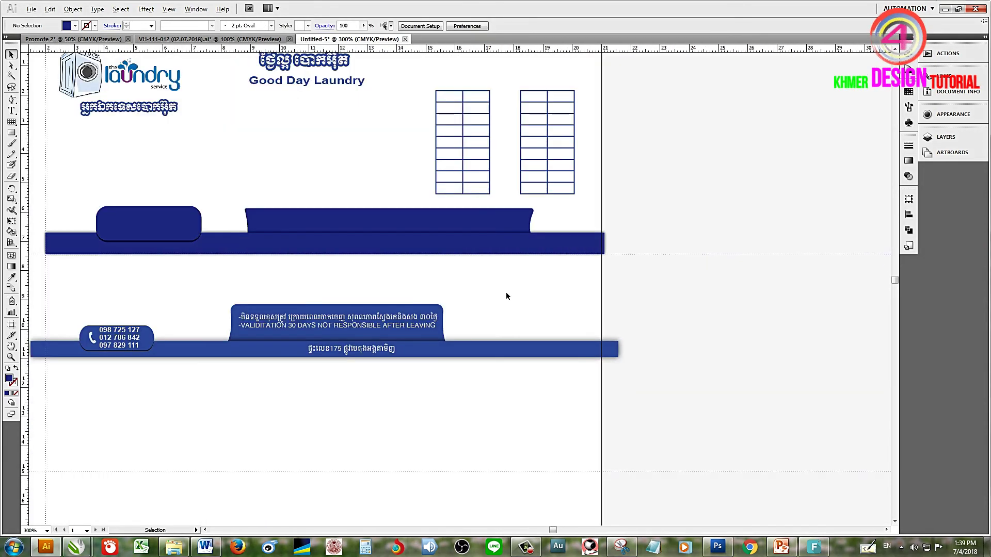
{"action": "scroll", "coordinate": [507, 294], "scroll_direction": "up", "scroll_amount": 1}
{"action": "scroll", "coordinate": [413, 310], "scroll_direction": "down", "scroll_amount": 3}
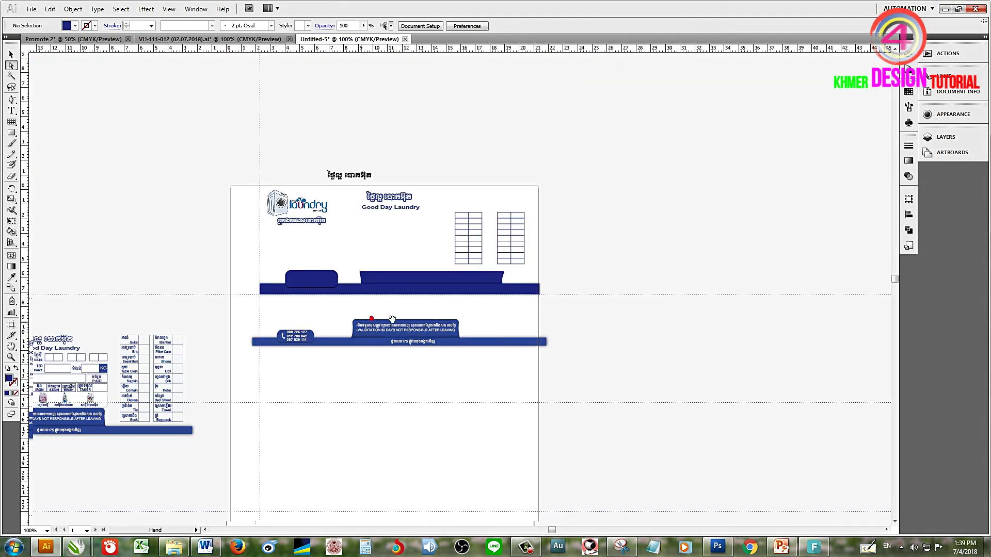
{"action": "scroll", "coordinate": [517, 289], "scroll_direction": "left", "scroll_amount": 3}
{"action": "scroll", "coordinate": [646, 253], "scroll_direction": "up", "scroll_amount": 1}
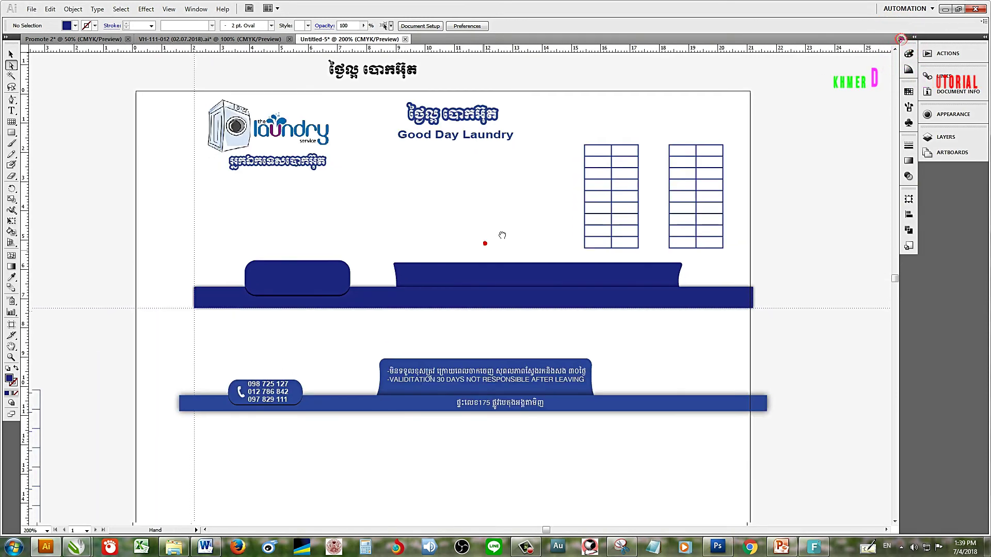
{"action": "scroll", "coordinate": [502, 233], "scroll_direction": "up", "scroll_amount": 1}
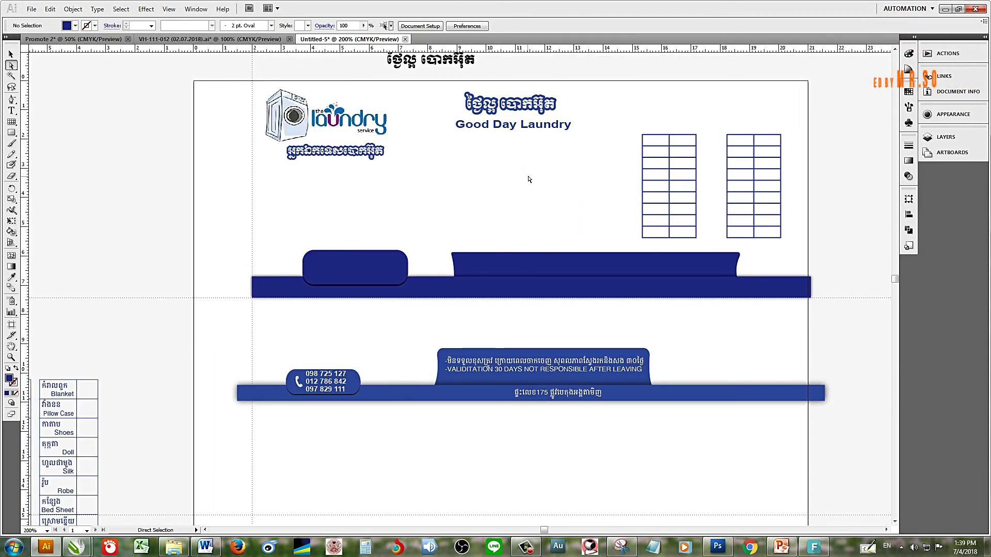
Step: Alt-drag a copy of 'Good Day Laundry' onto the wide tab and fill it white
{"action": "left_click_drag", "start_coordinate": [525, 131], "coordinate": [586, 272]}
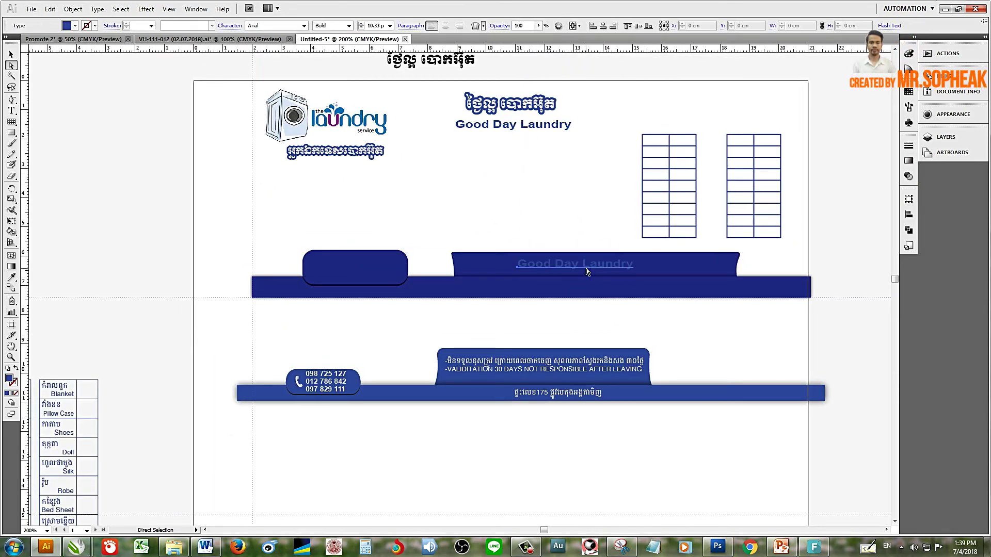
{"action": "scroll", "coordinate": [570, 242], "scroll_direction": "up", "scroll_amount": 3}
{"action": "left_click", "coordinate": [575, 301]}
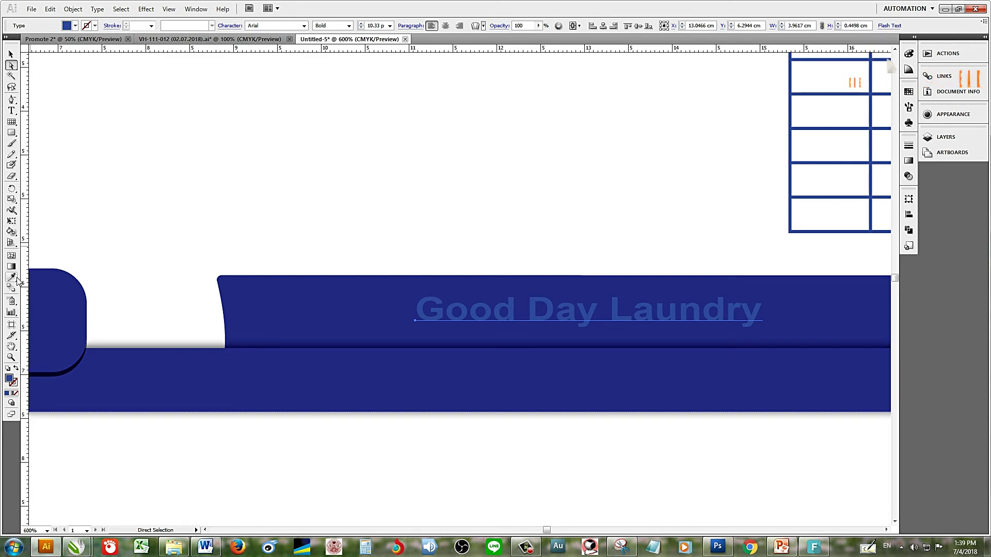
{"action": "left_click", "coordinate": [568, 171]}
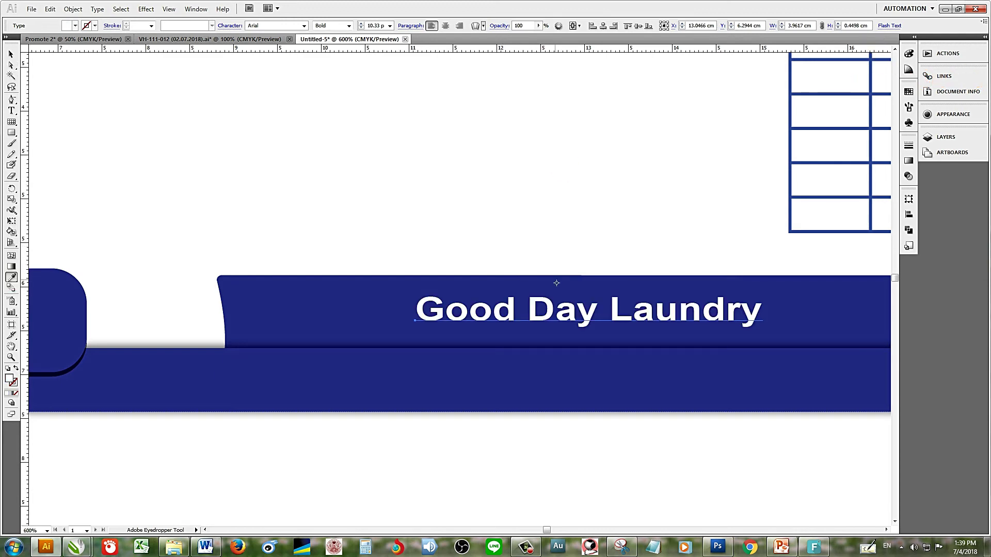
{"action": "left_click", "coordinate": [630, 191]}
{"action": "key", "text": "ctrl+minus"}
{"action": "key", "text": "ctrl+minus"}
{"action": "key", "text": "ctrl+minus"}
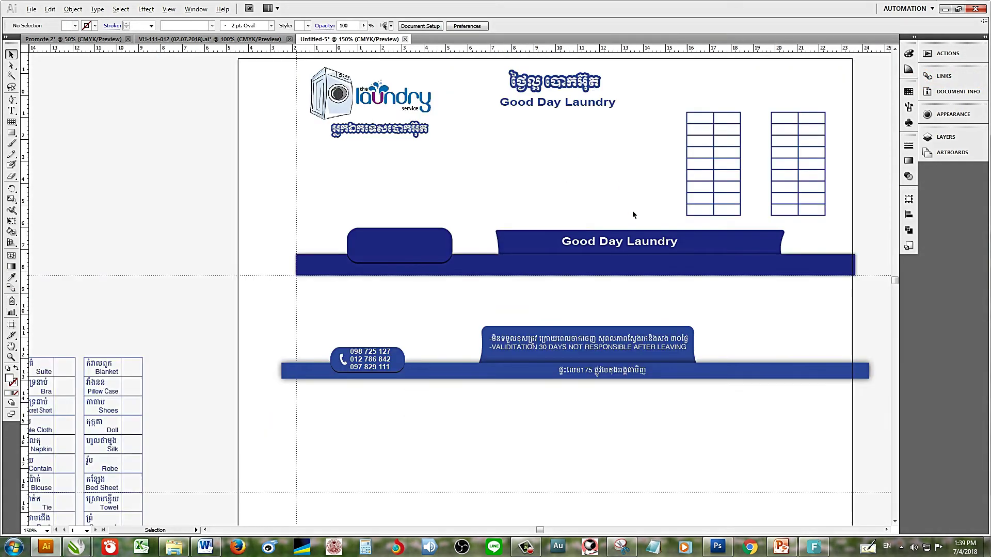
{"action": "key", "text": "ctrl+minus"}
{"action": "key", "text": "ctrl+minus"}
{"action": "key", "text": "ctrl+minus"}
{"action": "key", "text": "z"}
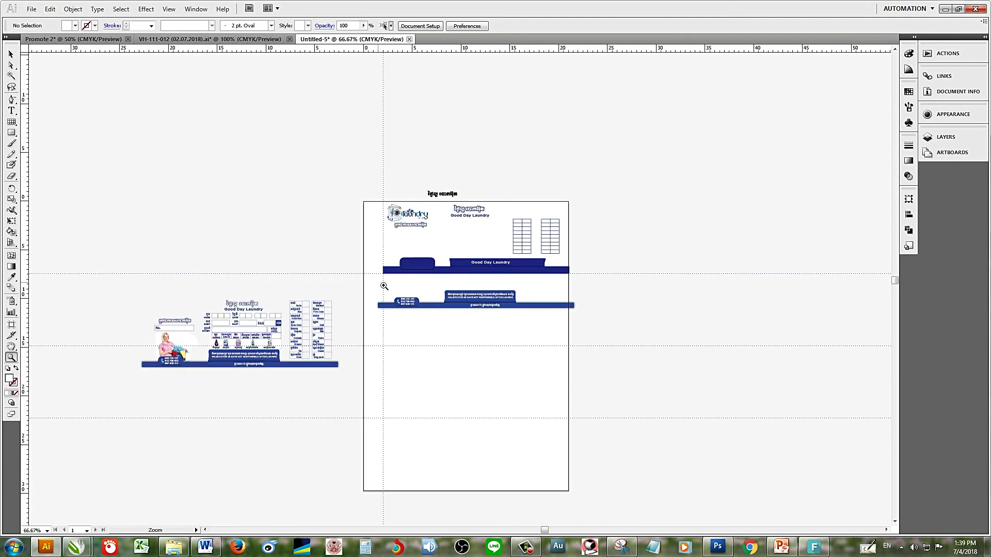
{"action": "left_click_drag", "start_coordinate": [383, 282], "coordinate": [652, 181]}
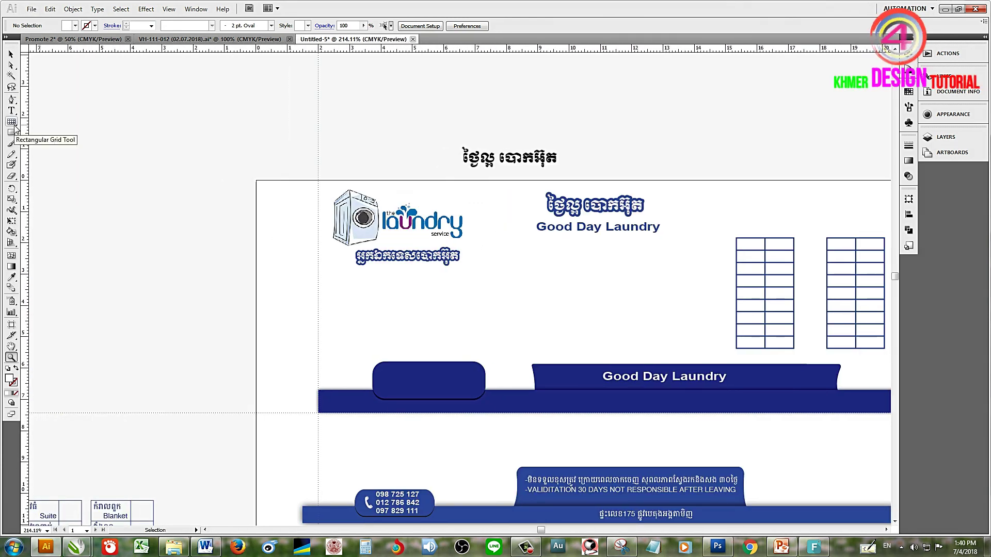
{"action": "left_click", "coordinate": [15, 125]}
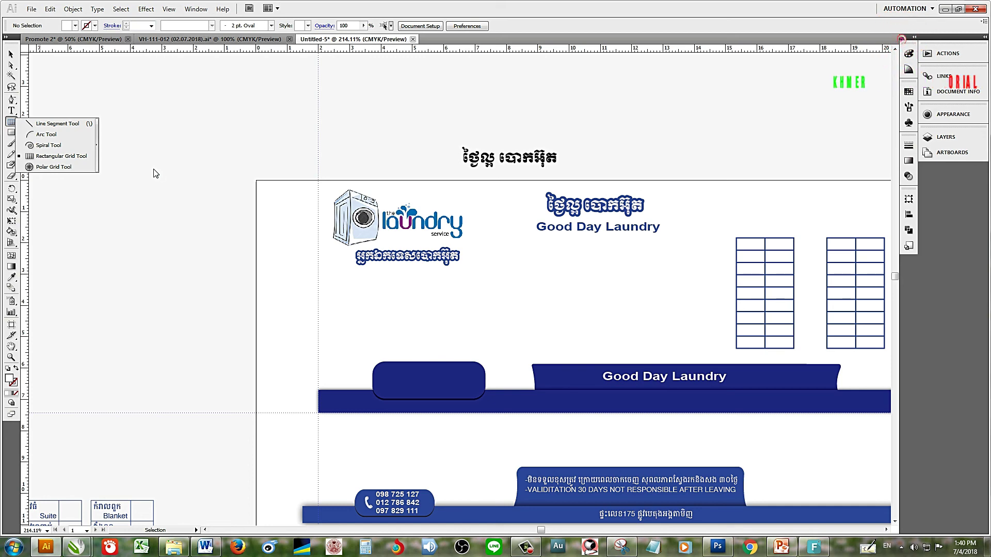
{"action": "key", "text": "ctrl+minus"}
{"action": "mouse_move", "coordinate": [512, 243]}
{"action": "left_mouse_down"}
{"action": "mouse_move", "coordinate": [558, 234]}
{"action": "mouse_move", "coordinate": [577, 242]}
{"action": "left_mouse_up"}
{"action": "key", "text": "z"}
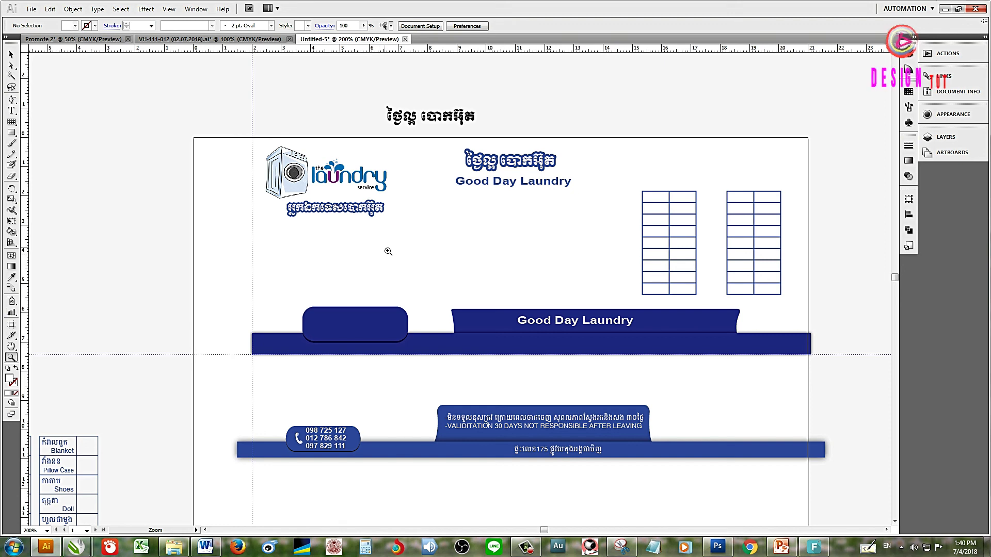